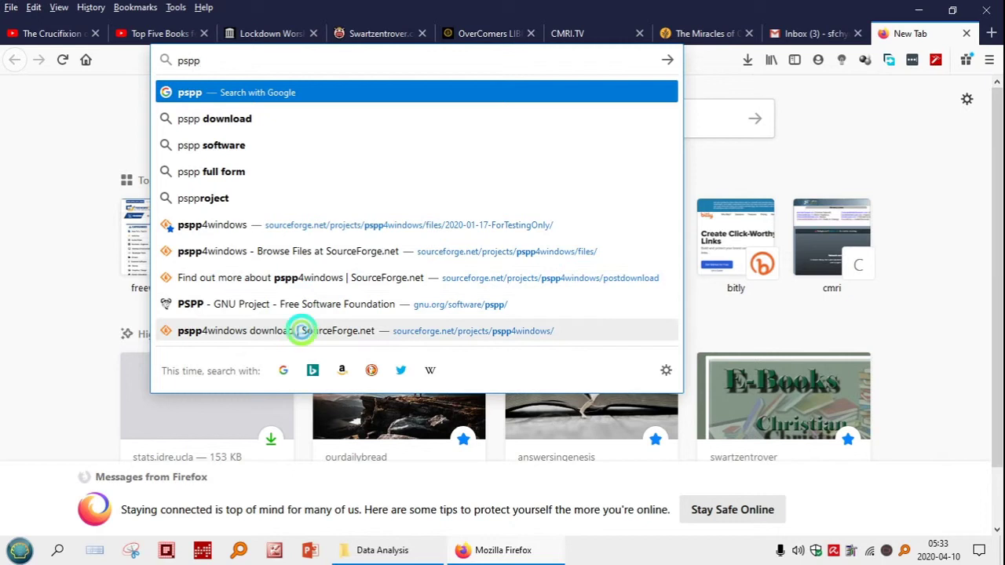
Step: Open the pspp4windows project page on SourceForge and examine its download option and project summary
click(301, 329)
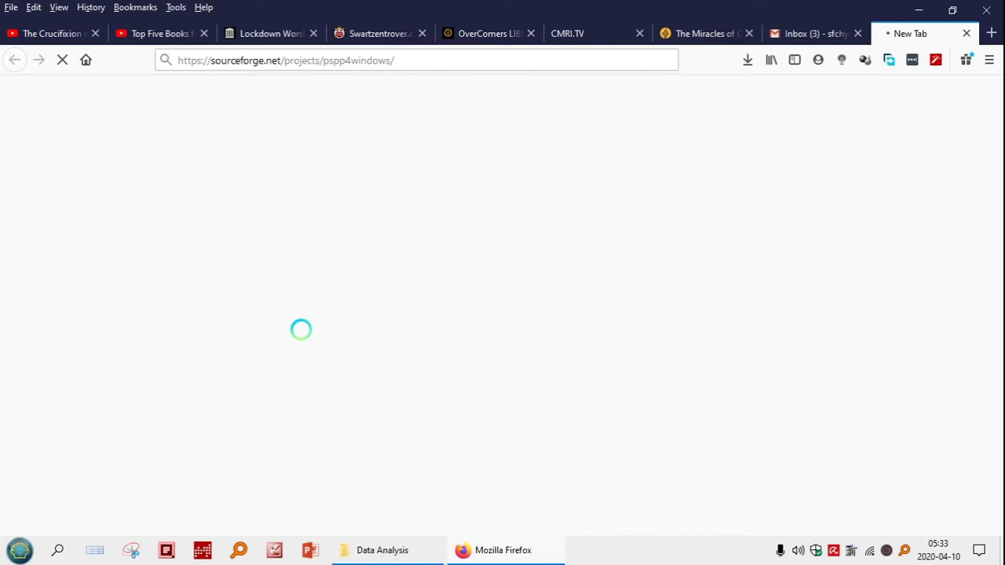
click(571, 55)
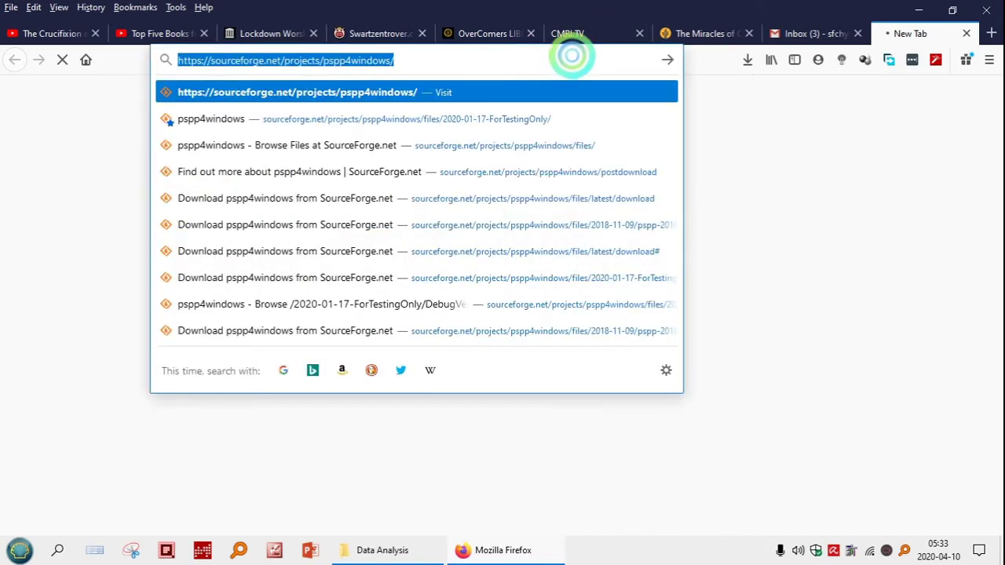
key(Return)
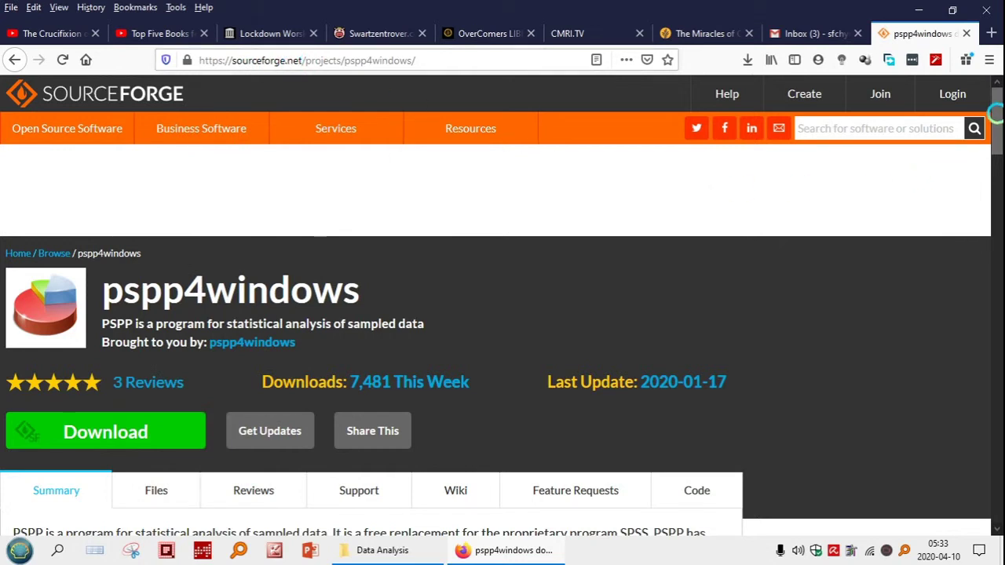
scroll(991, 134, down, 3)
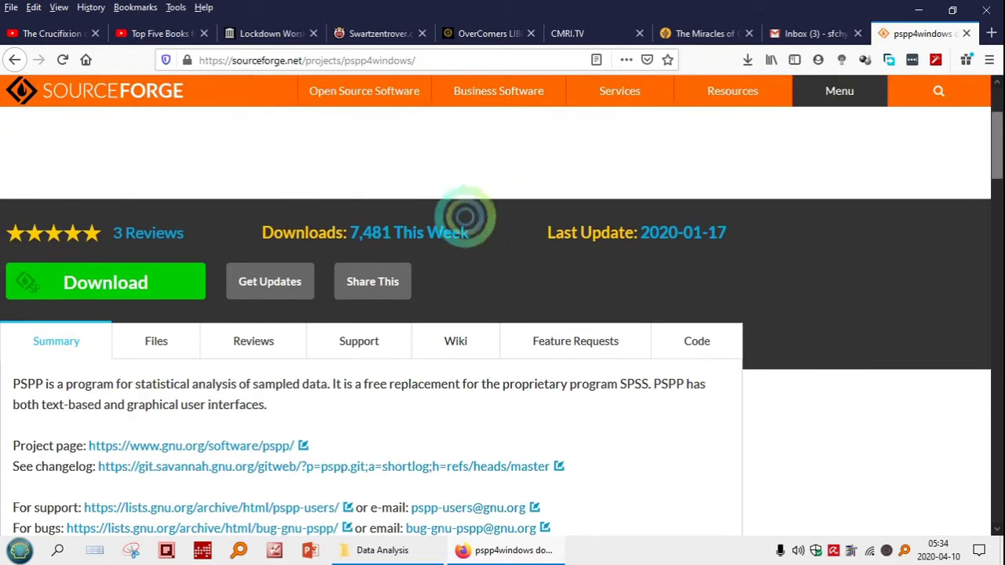
scroll(332, 249, up, 3)
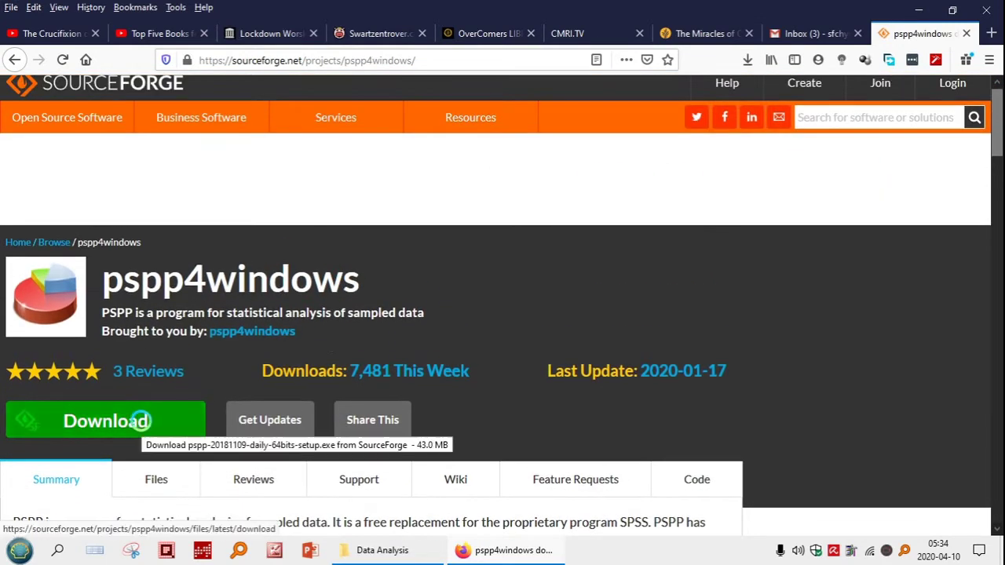
Step: Put the browser aside and open the PSPP folder inside the Data Analysis folder
click(917, 11)
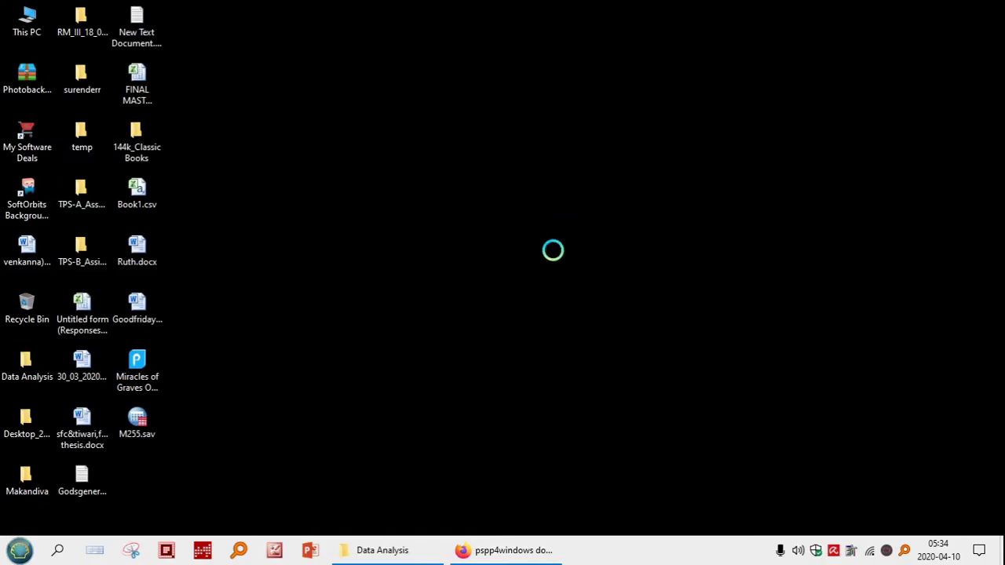
click(358, 549)
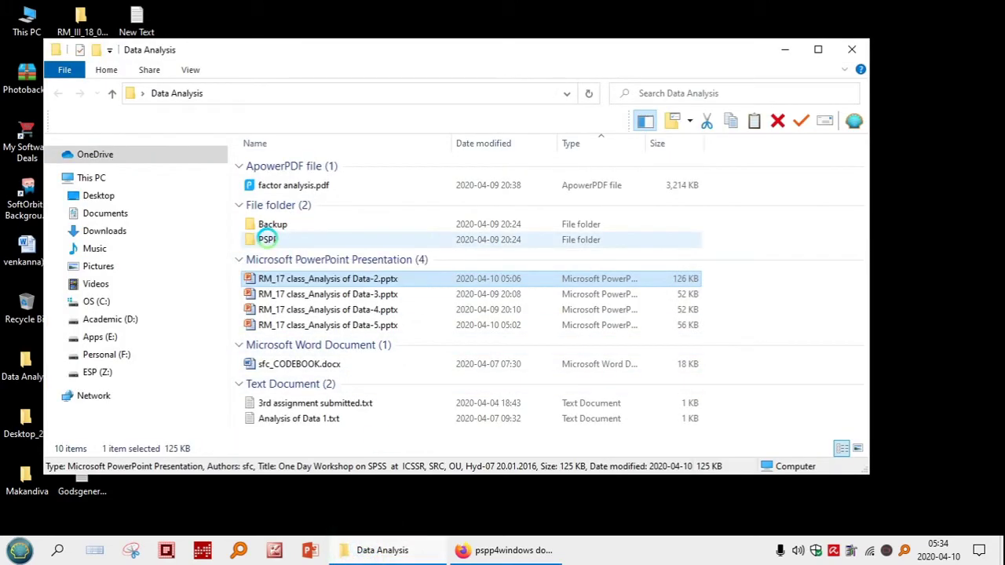
double_click(267, 239)
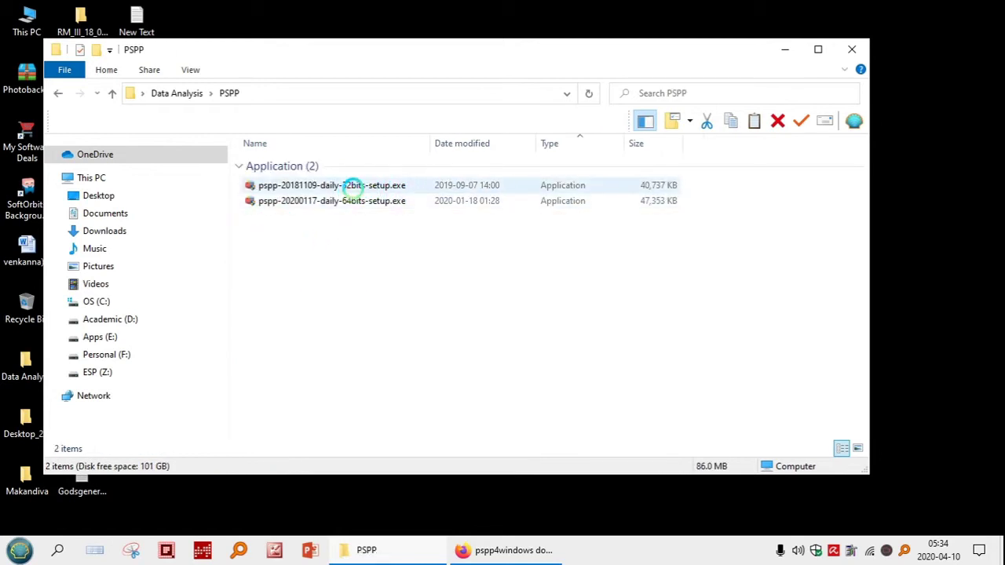
Step: Launch the 64-bit PSPP installer, pspp-20200117-daily-64bits-setup.exe
click(353, 201)
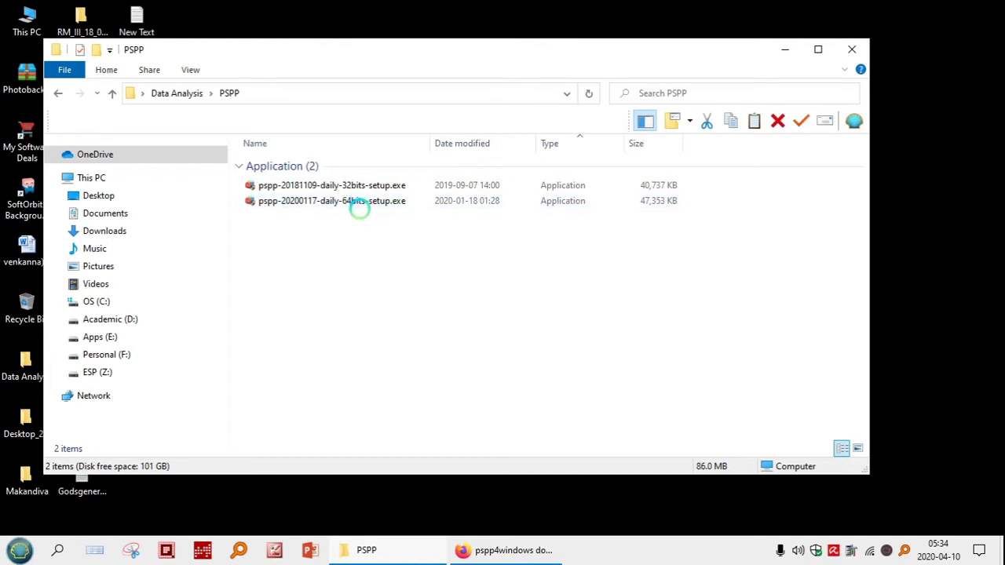
double_click(357, 202)
click(353, 187)
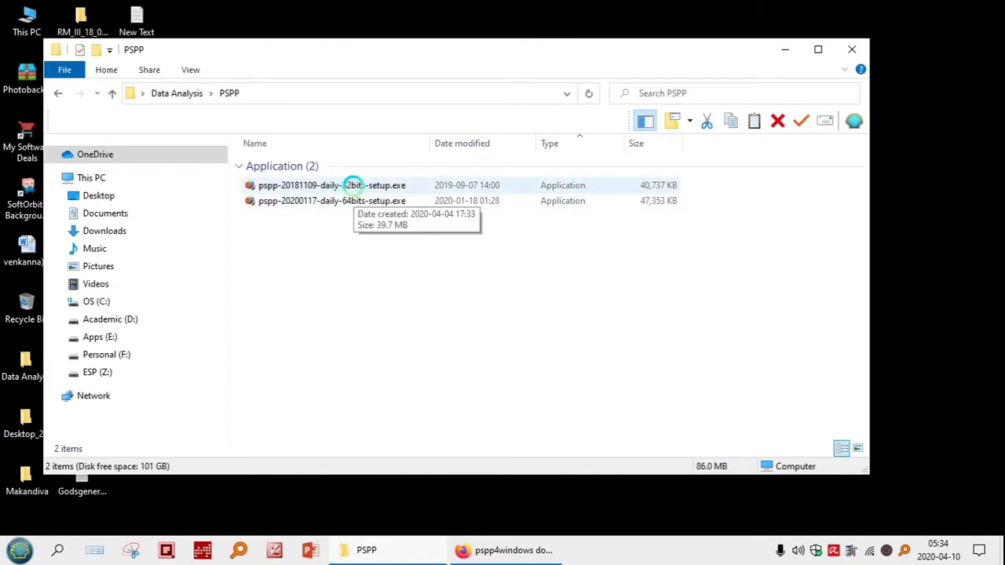
click(352, 201)
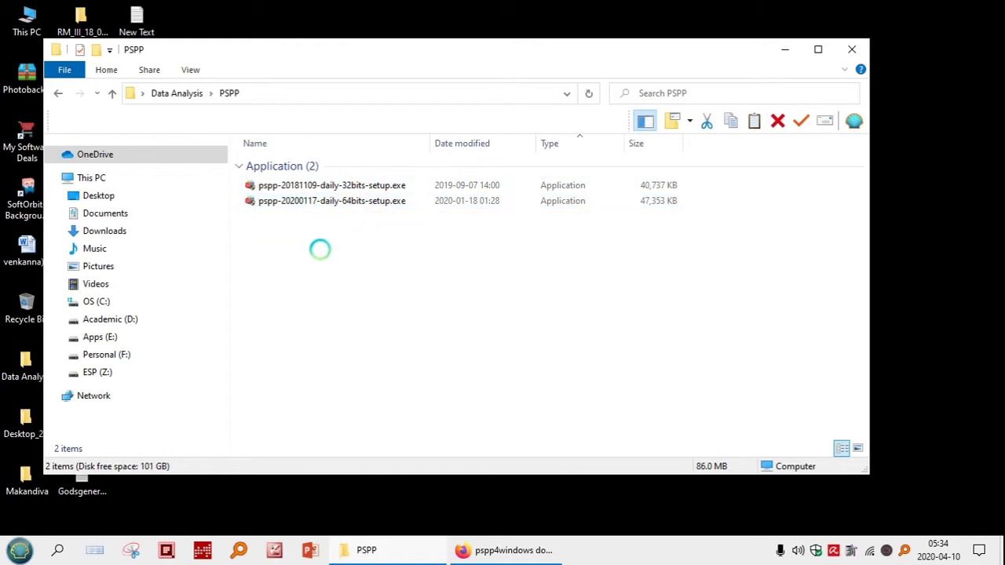
click(369, 200)
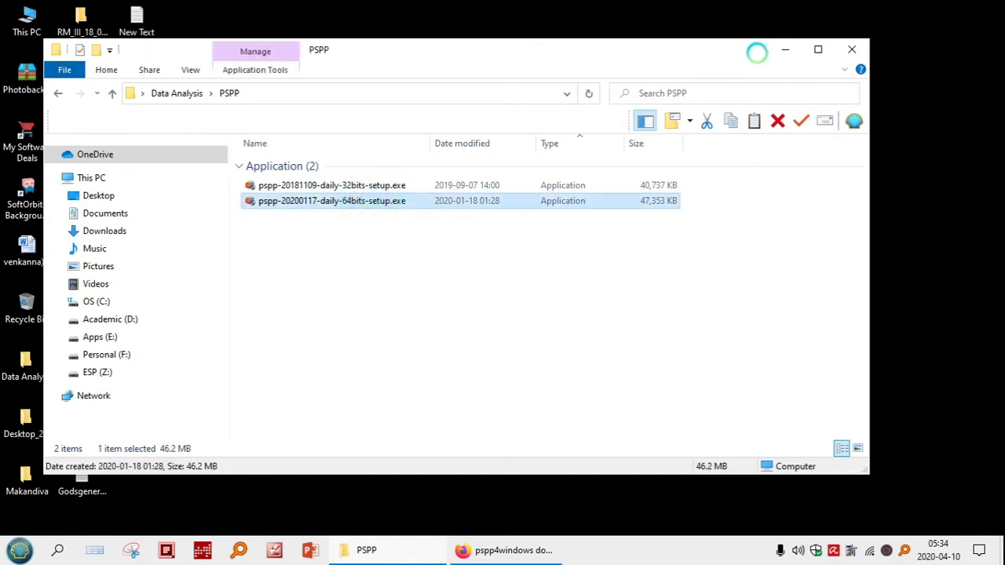
Step: Clear the folder window out of the way, install PSPP through its setup wizard, and close the wizard
click(783, 50)
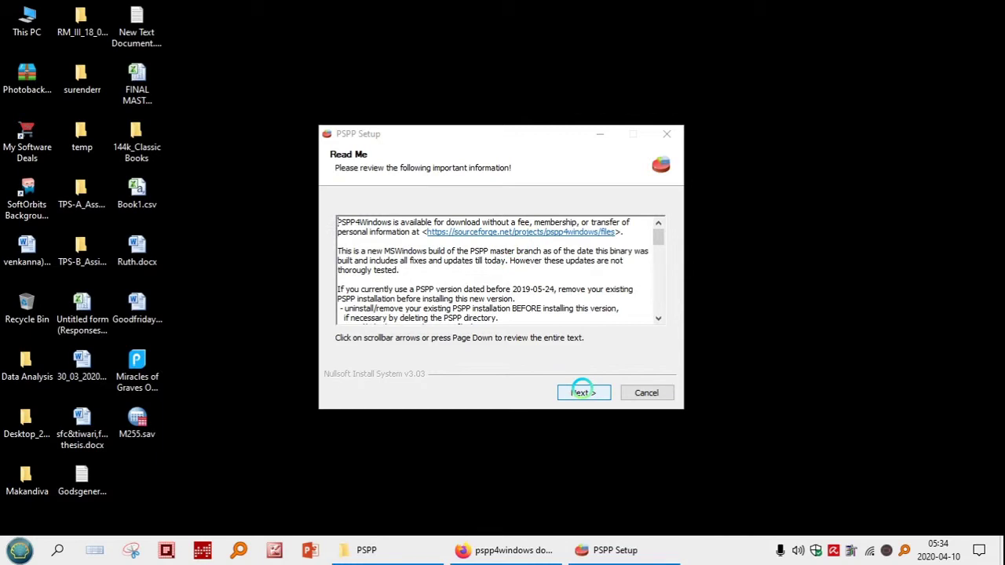
click(583, 392)
click(582, 390)
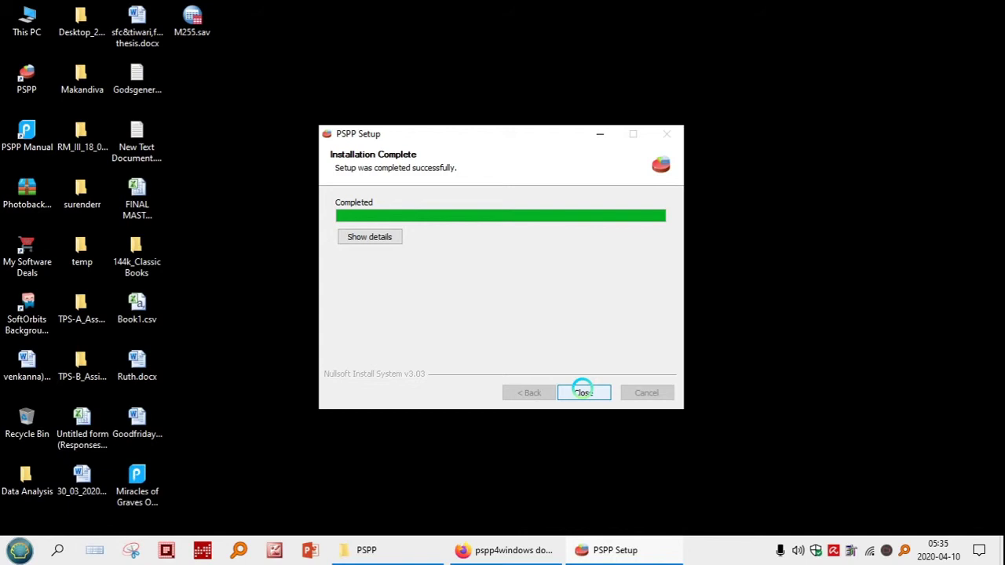
click(582, 392)
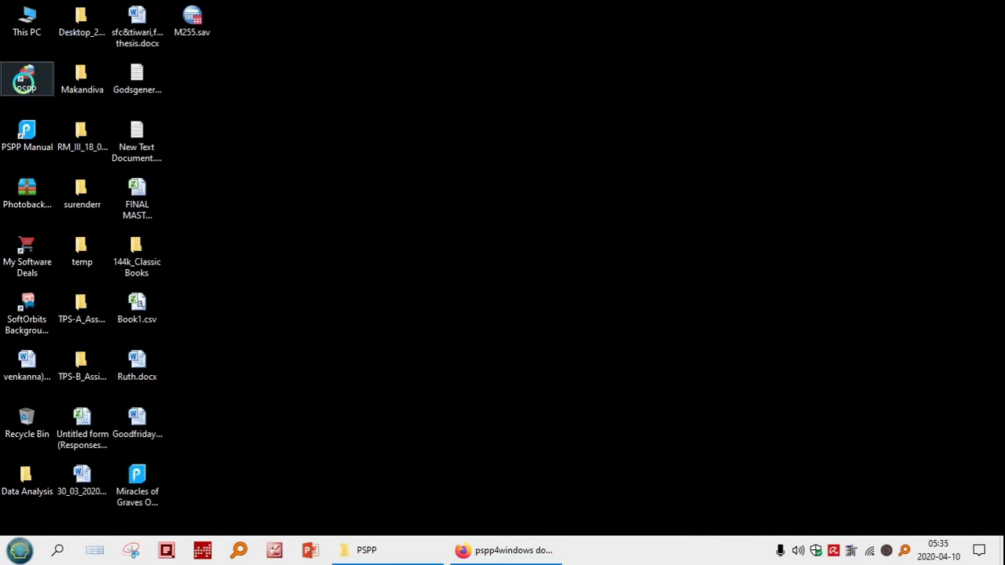
Step: Move the PSPP and PSPP Manual shortcuts into the third column of desktop icons and launch PSPP
drag(33, 100, 222, 144)
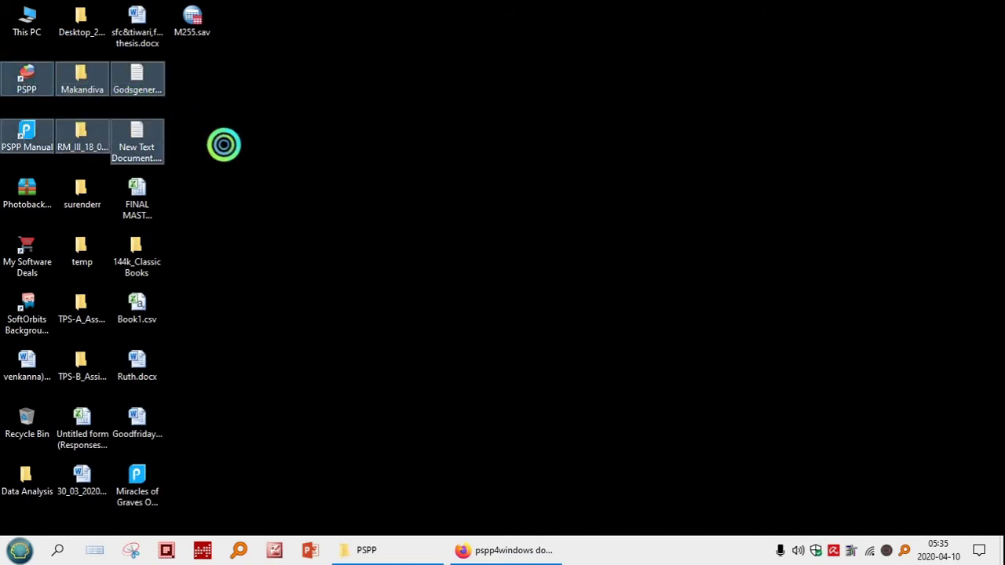
click(259, 96)
drag(25, 82, 254, 139)
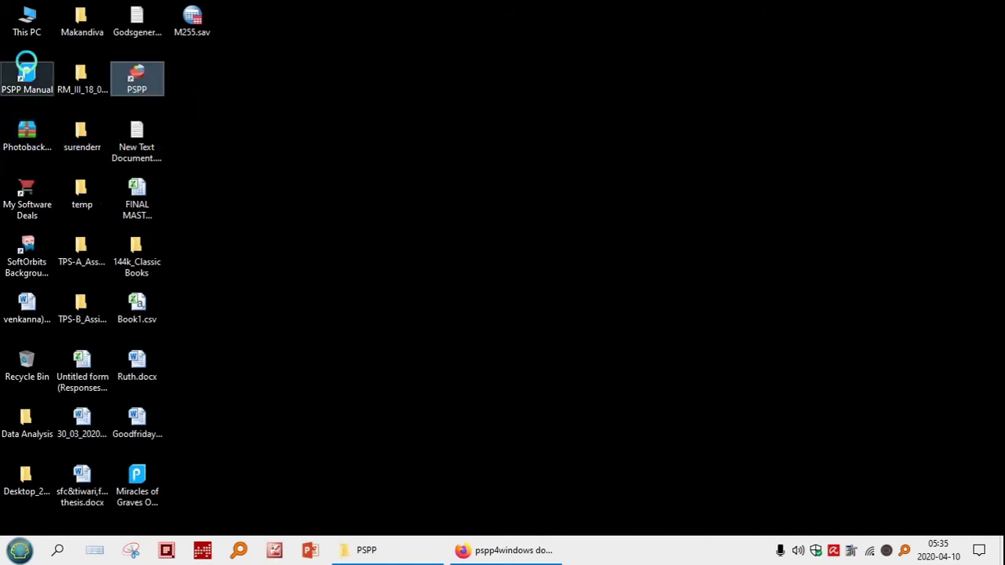
drag(23, 70, 215, 122)
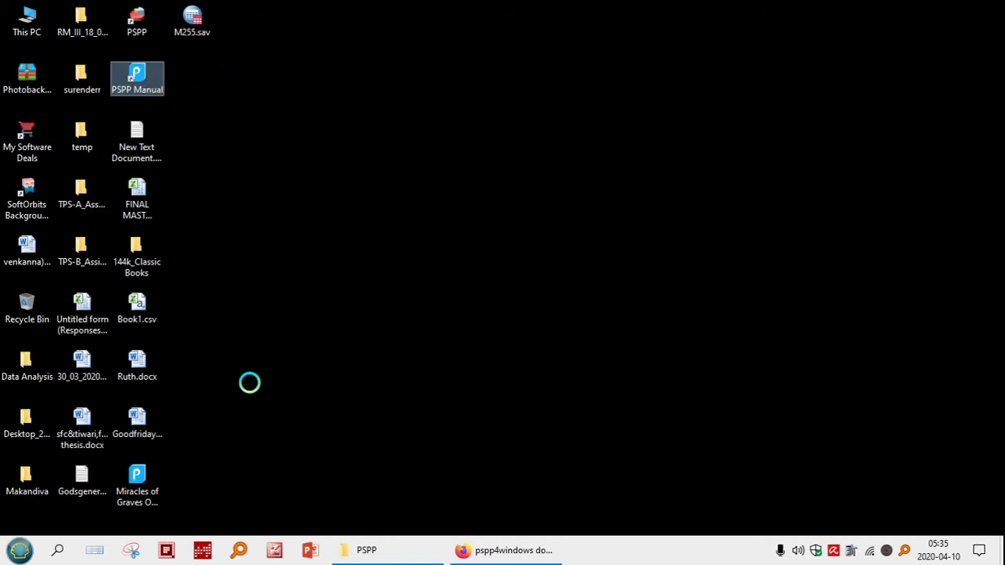
click(139, 21)
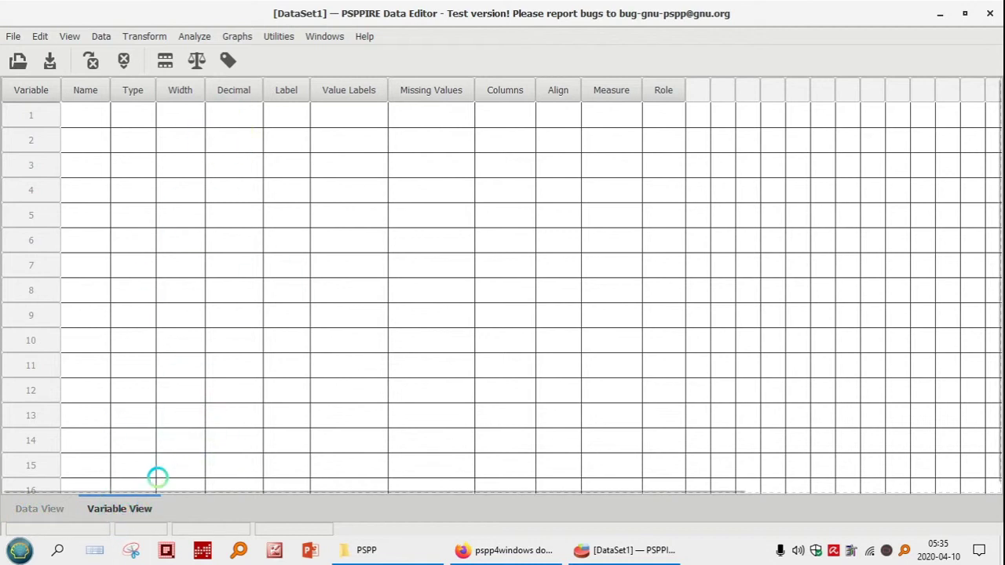
Step: Examine the empty dataset's case grid in Data View and the variable attribute columns in Variable View
click(32, 508)
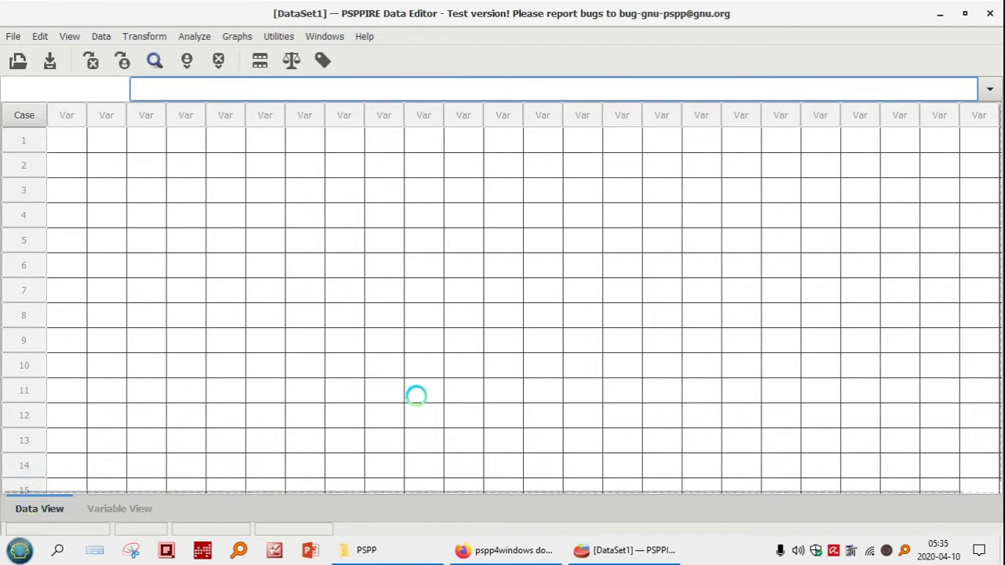
click(104, 509)
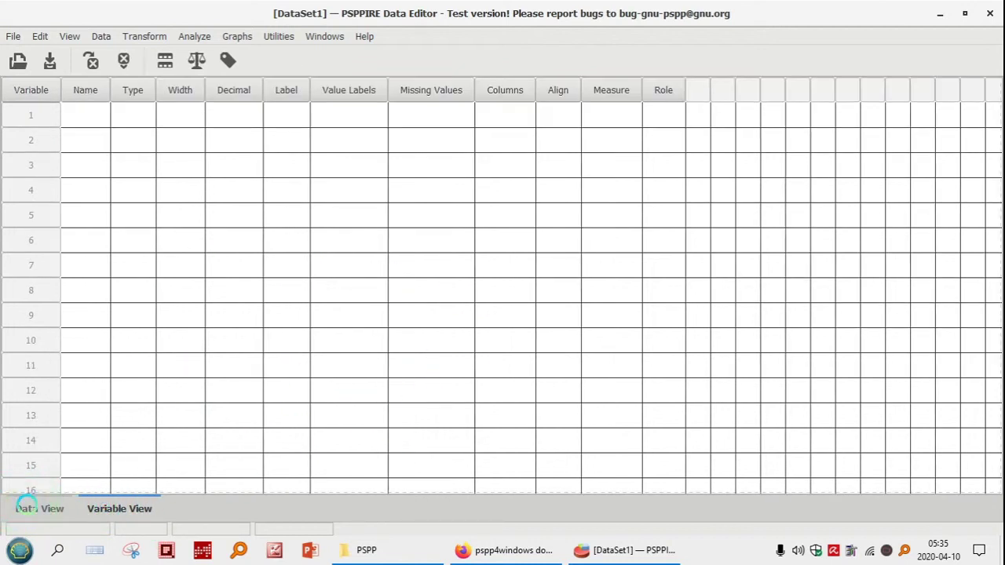
click(43, 509)
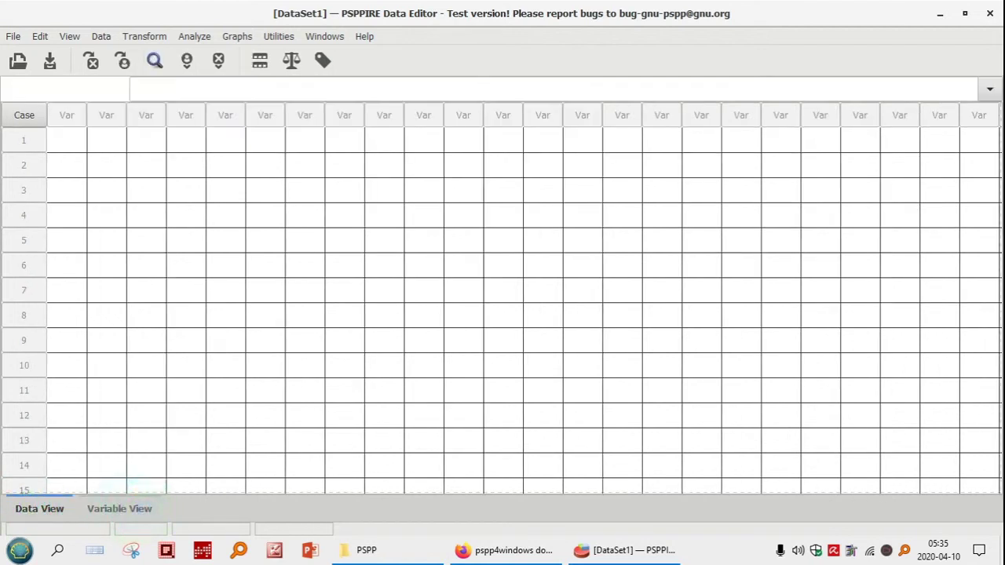
click(123, 508)
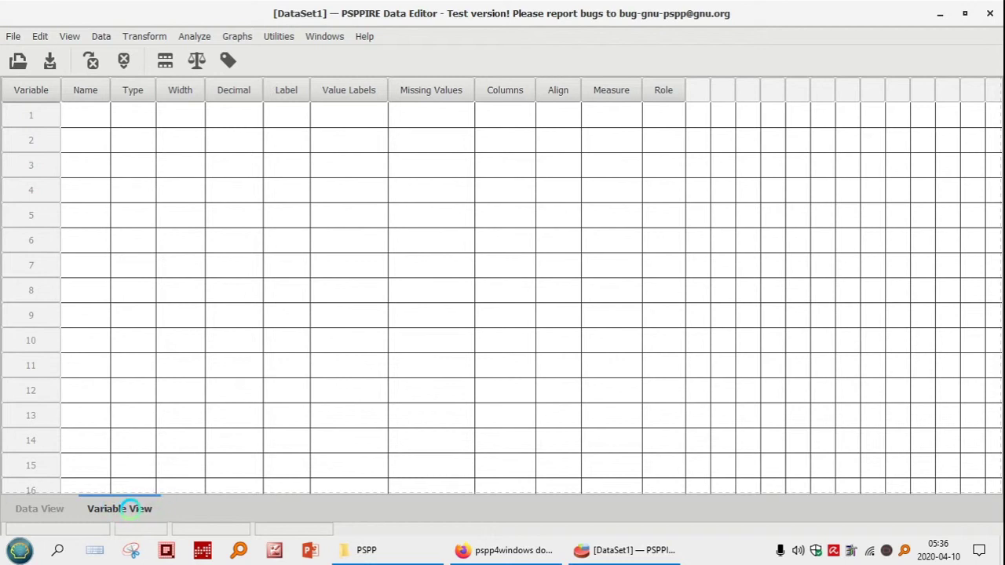
click(43, 507)
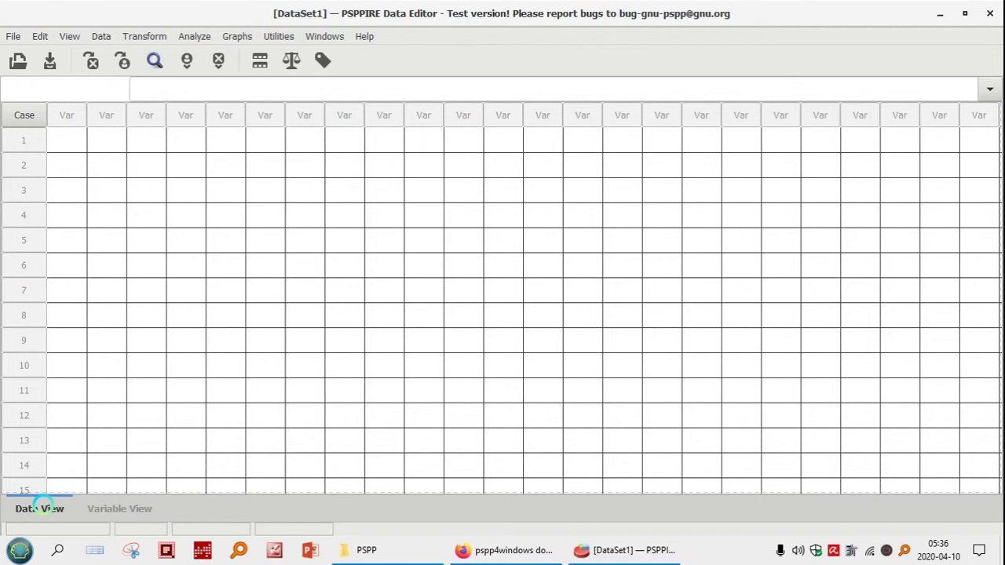
click(102, 507)
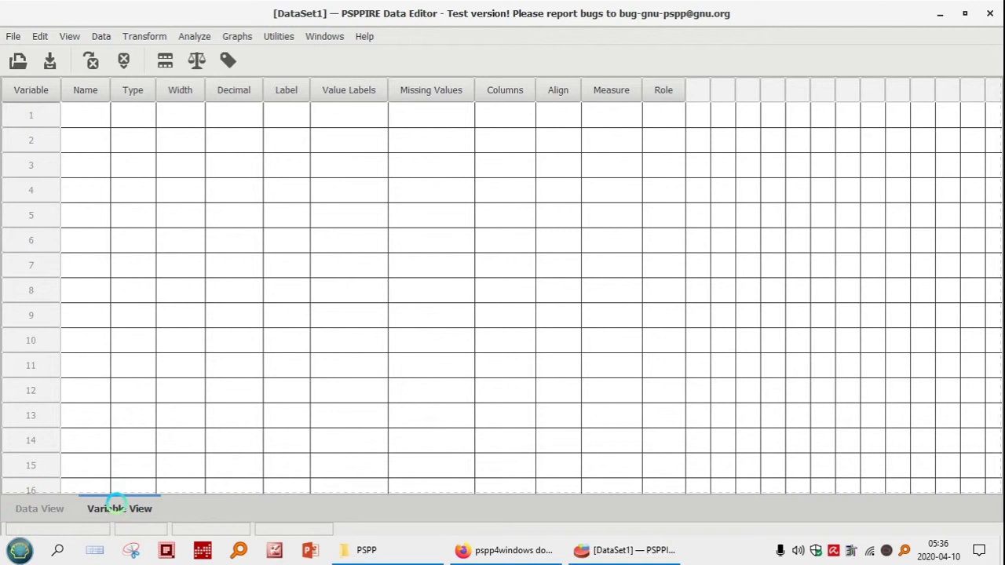
click(39, 509)
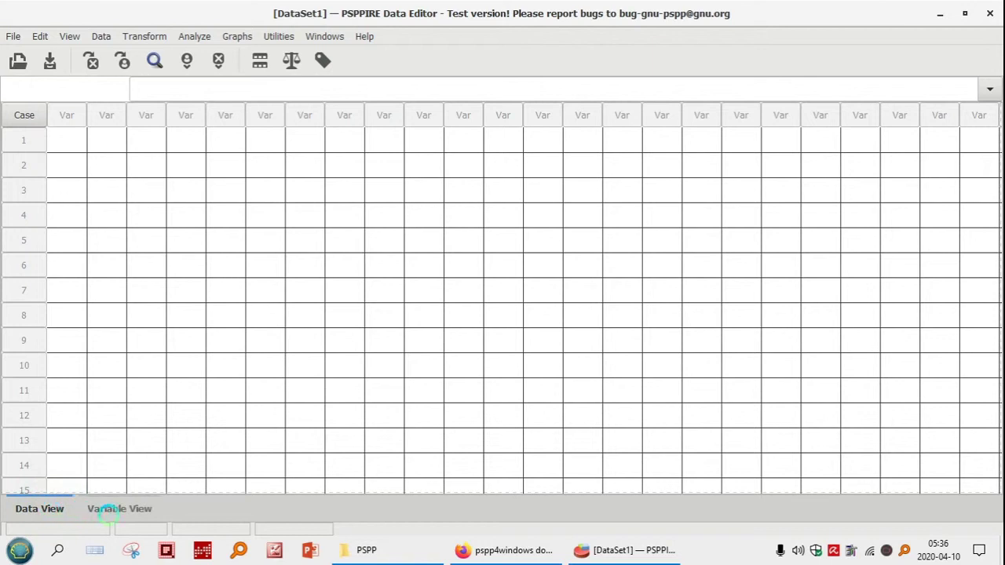
click(110, 509)
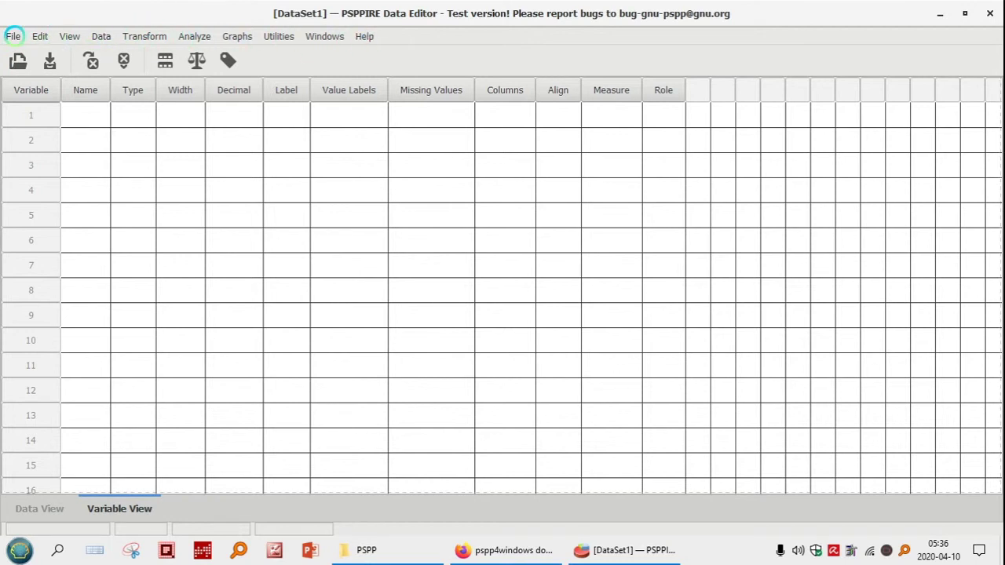
Step: Look over the available analysis and graph commands, and compare the dataset's Data View and Variable View once more
click(193, 36)
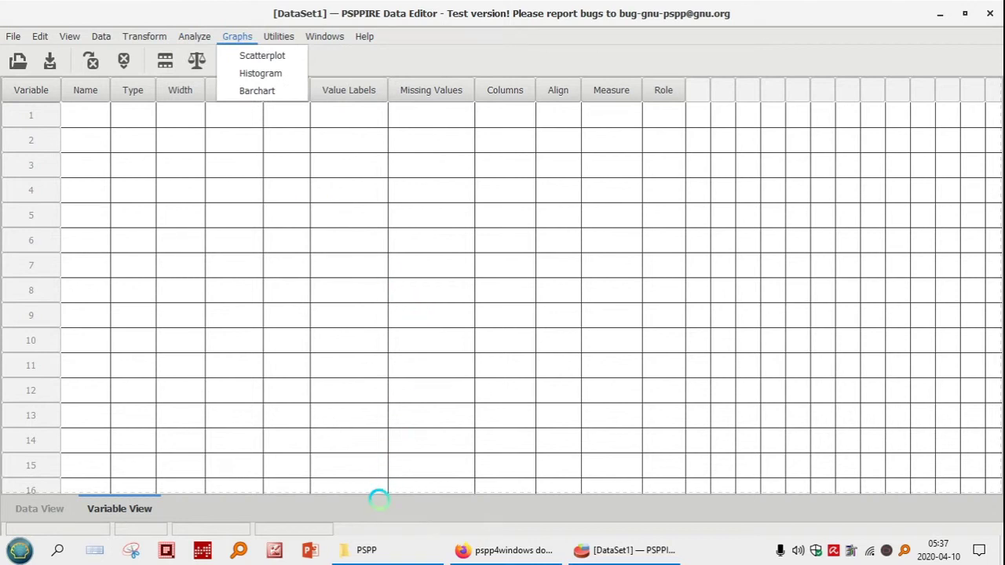
click(308, 500)
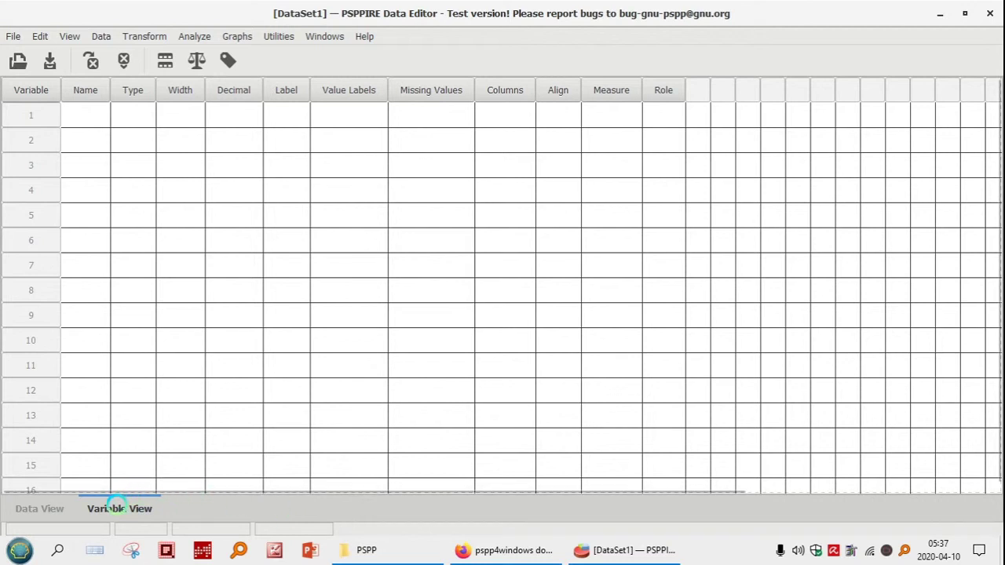
click(39, 509)
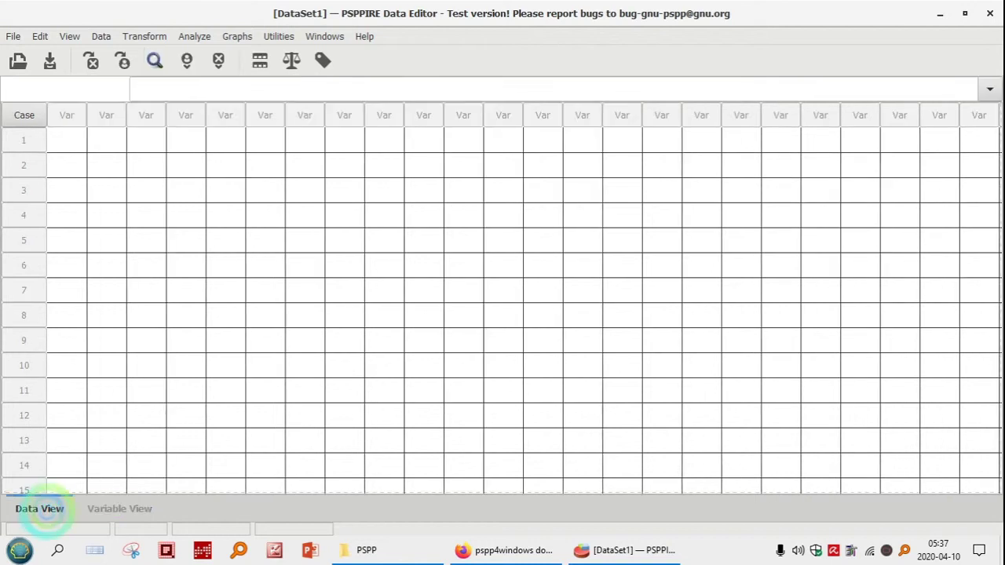
mouse_move(601, 549)
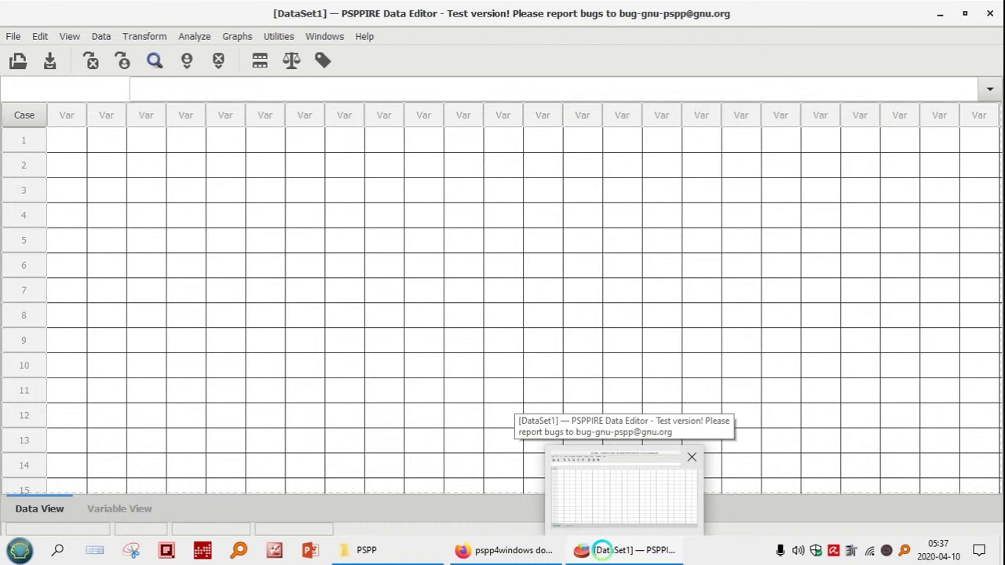
click(601, 550)
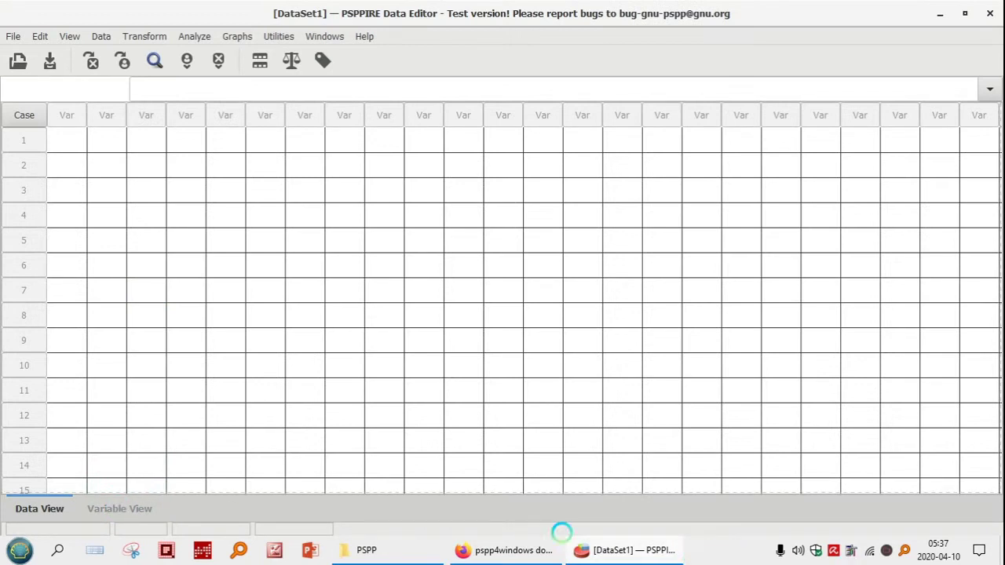
click(104, 511)
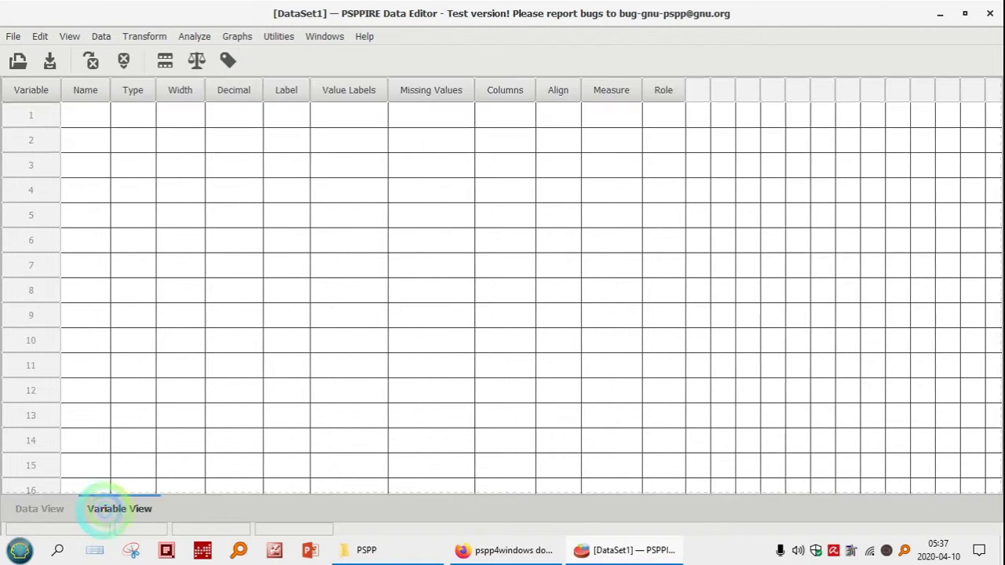
click(51, 509)
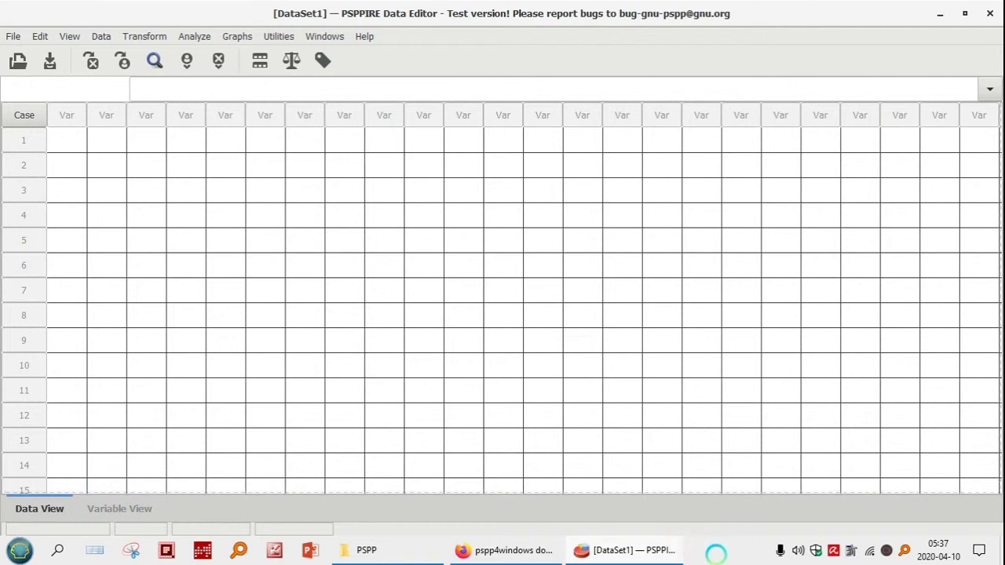
mouse_move(658, 550)
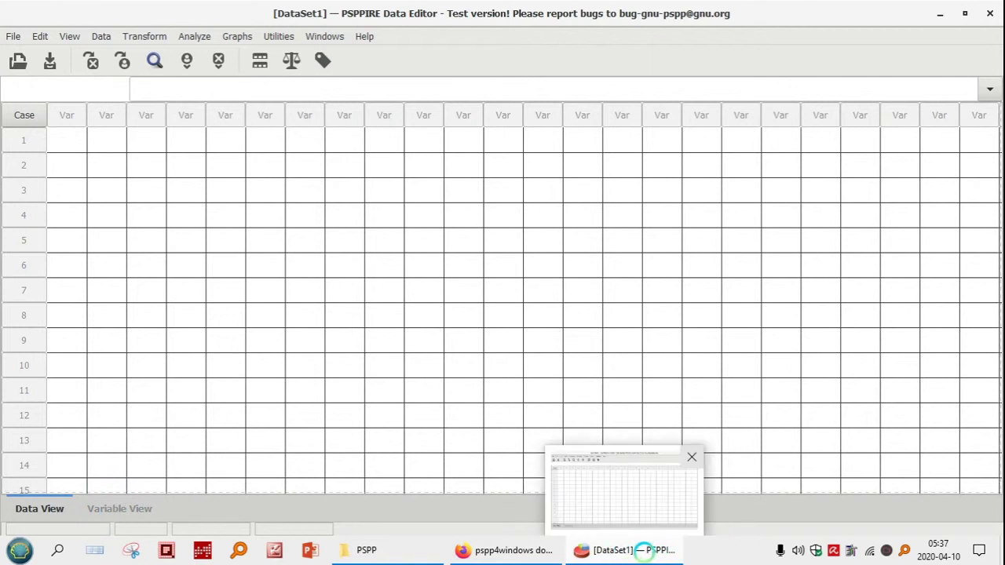
Step: Show the dataset's Variable View, then look through the Data Analysis folder and its Backup and PSPP subfolders for the codebook
click(120, 508)
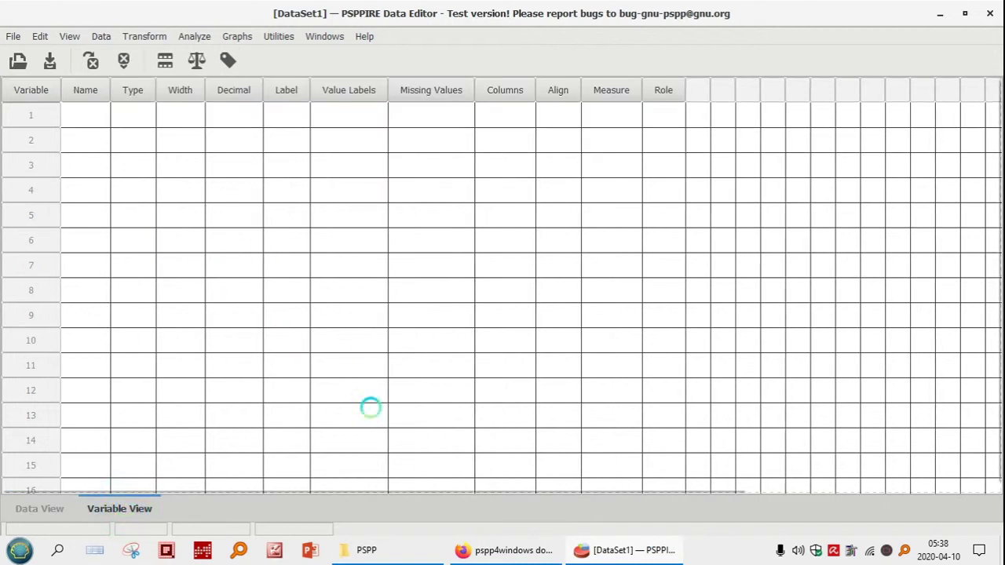
click(395, 550)
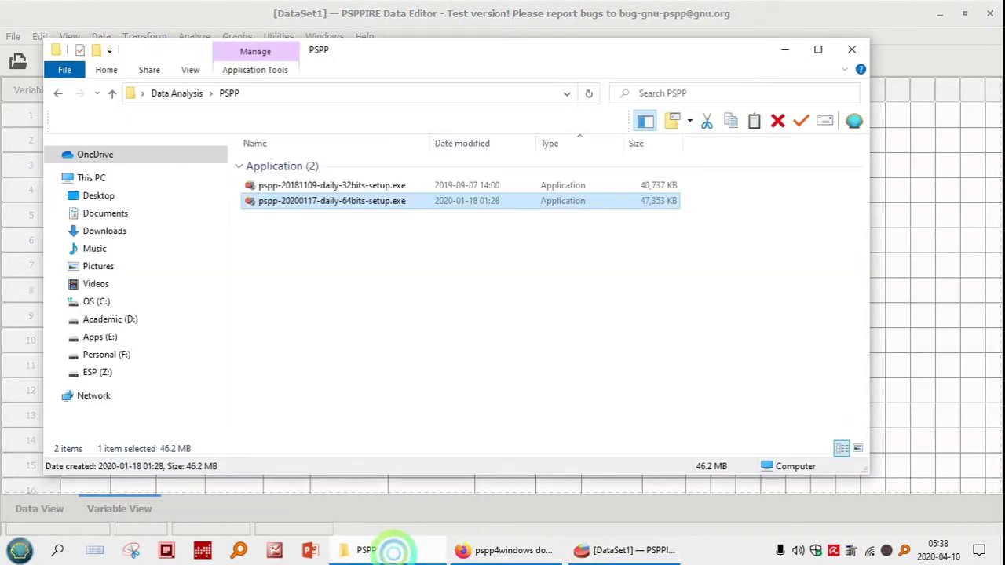
click(196, 93)
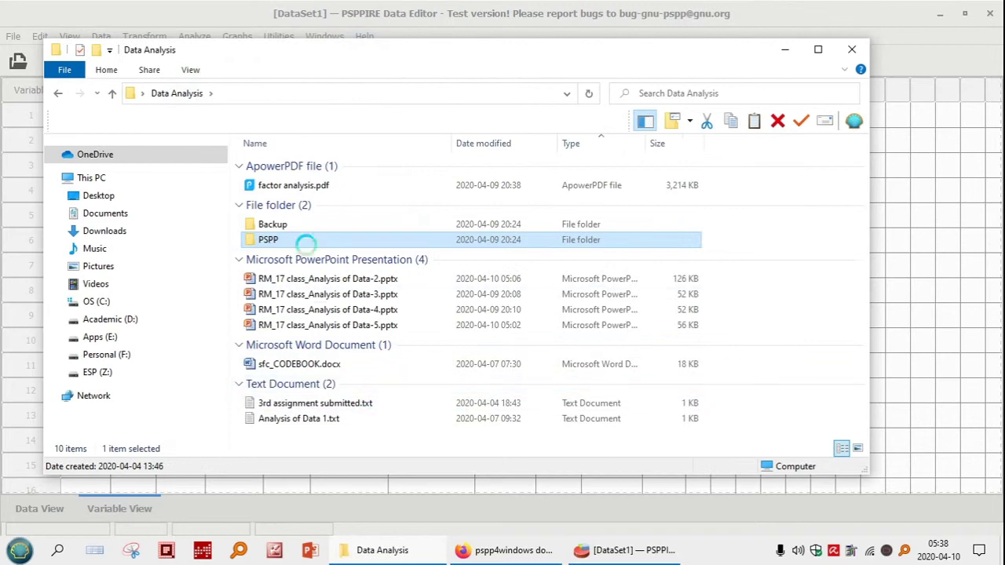
double_click(273, 224)
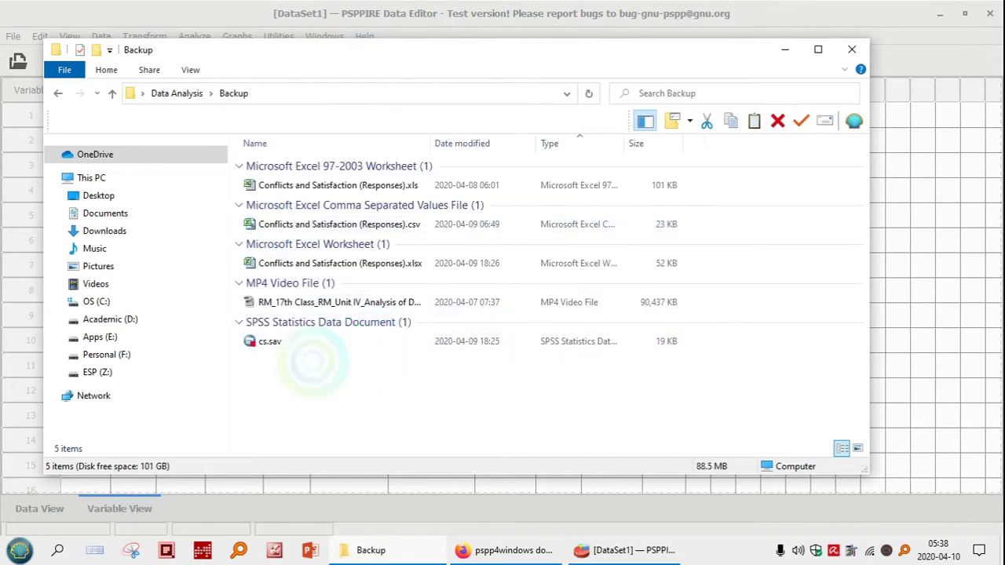
key(alt+Left)
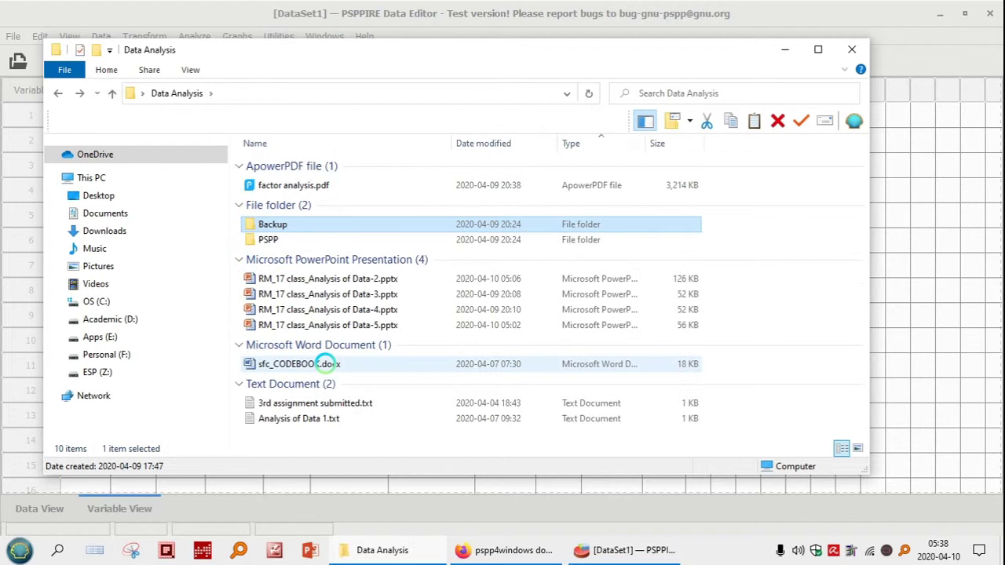
double_click(268, 239)
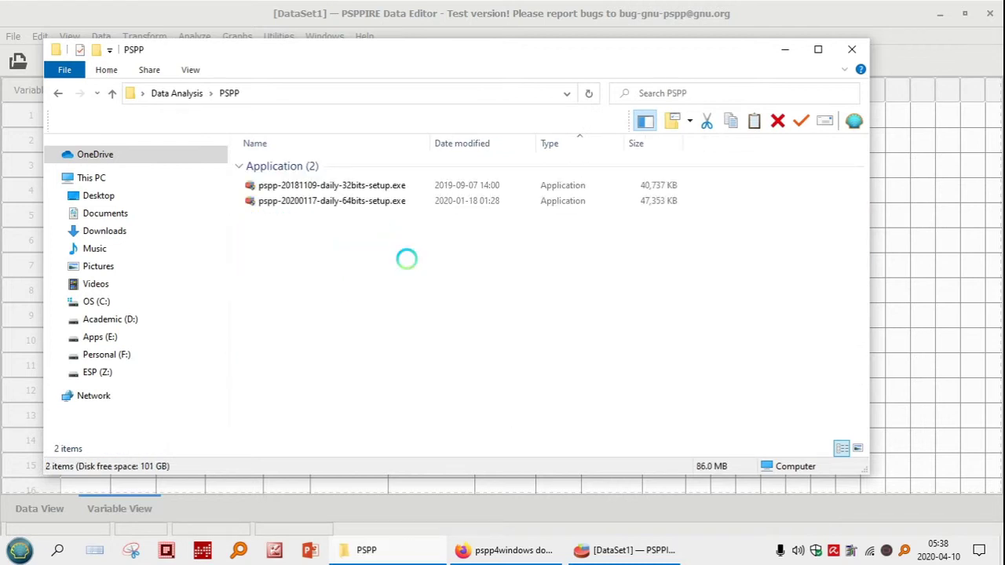
key(alt+Left)
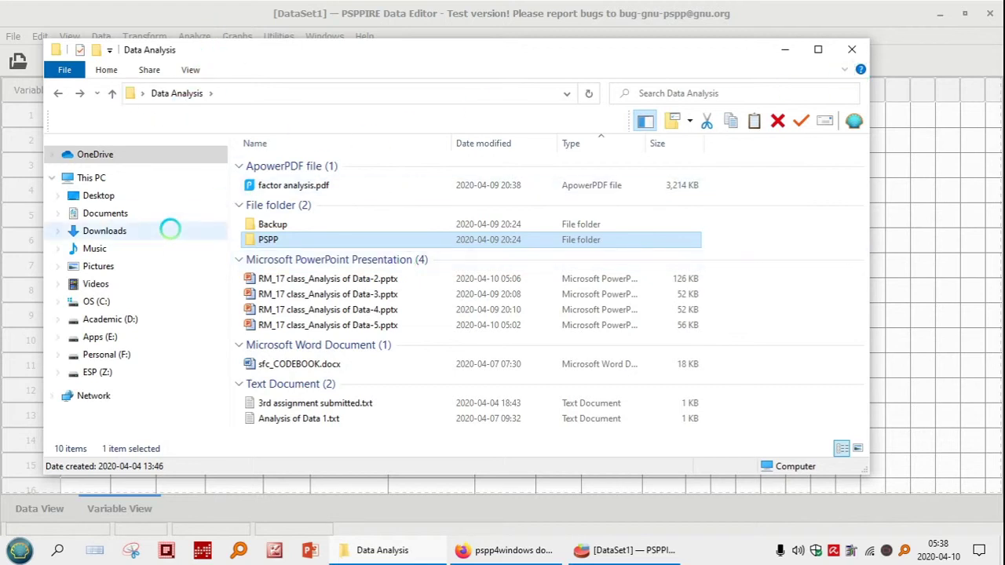
Step: Browse the Desktop folders and look for the codebook in Demo on Qst construction inside RM_III_18_02_2020
click(99, 196)
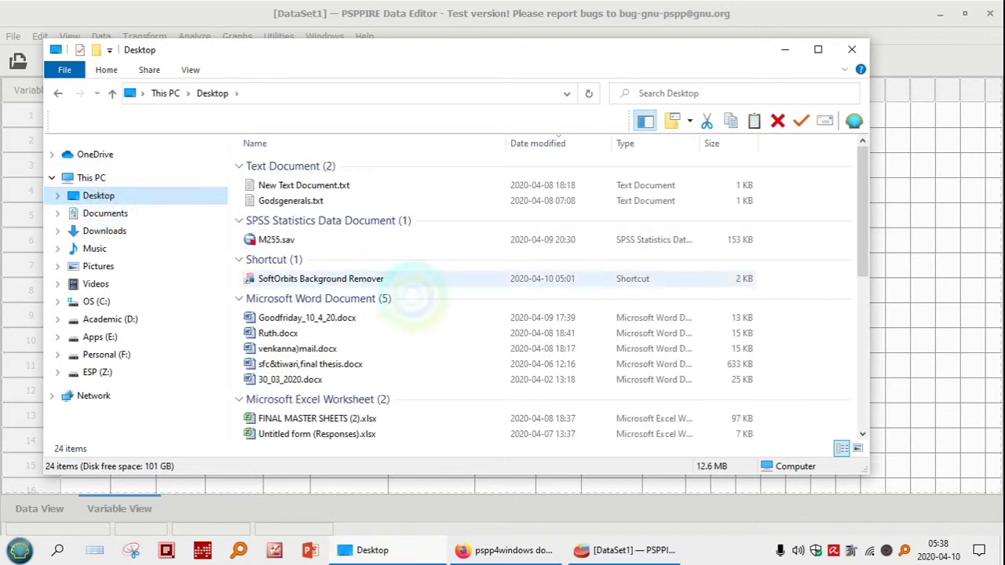
click(350, 334)
scroll(346, 334, down, 5)
click(341, 330)
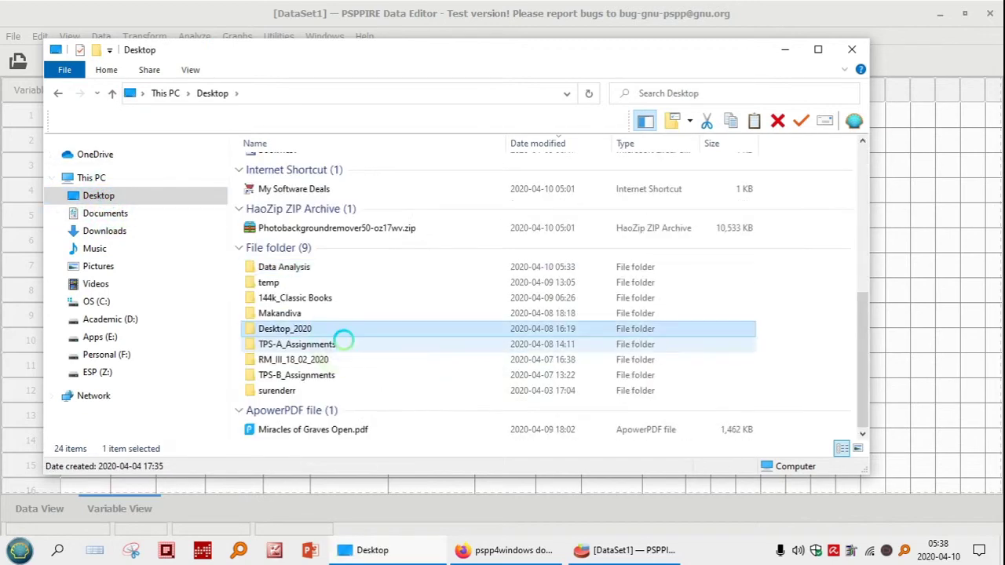
key(Down)
key(Down)
key(Down)
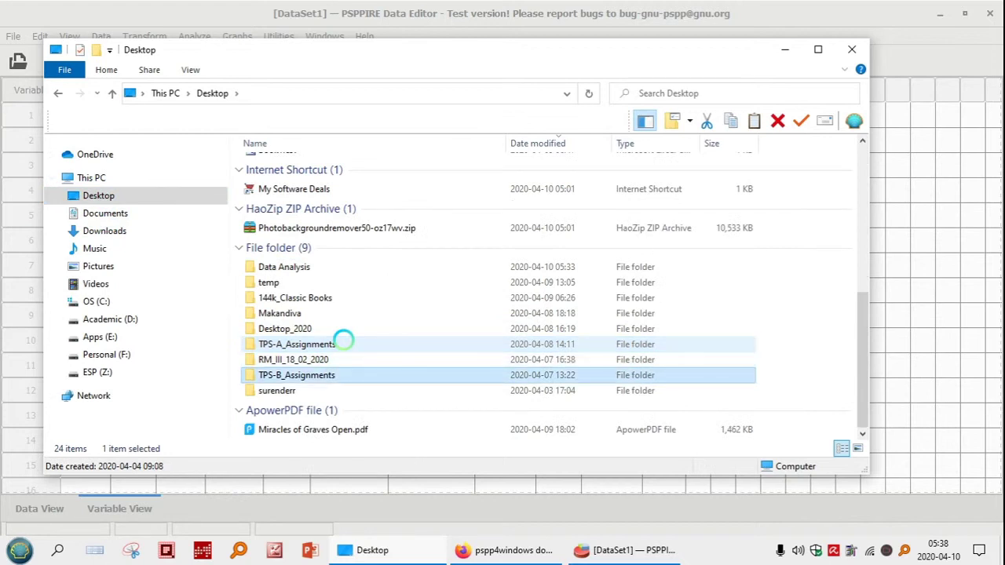
key(Down)
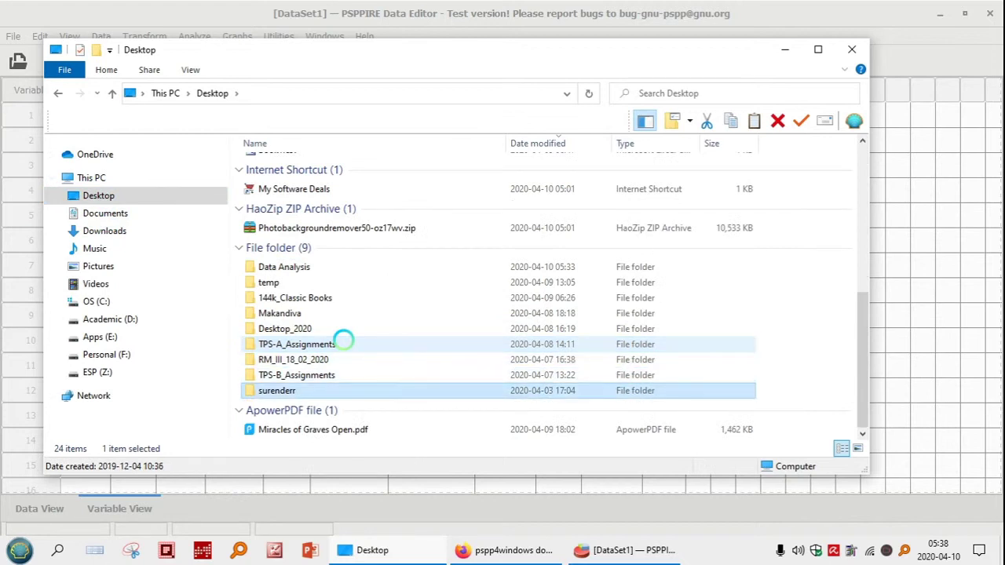
key(Up)
key(Up)
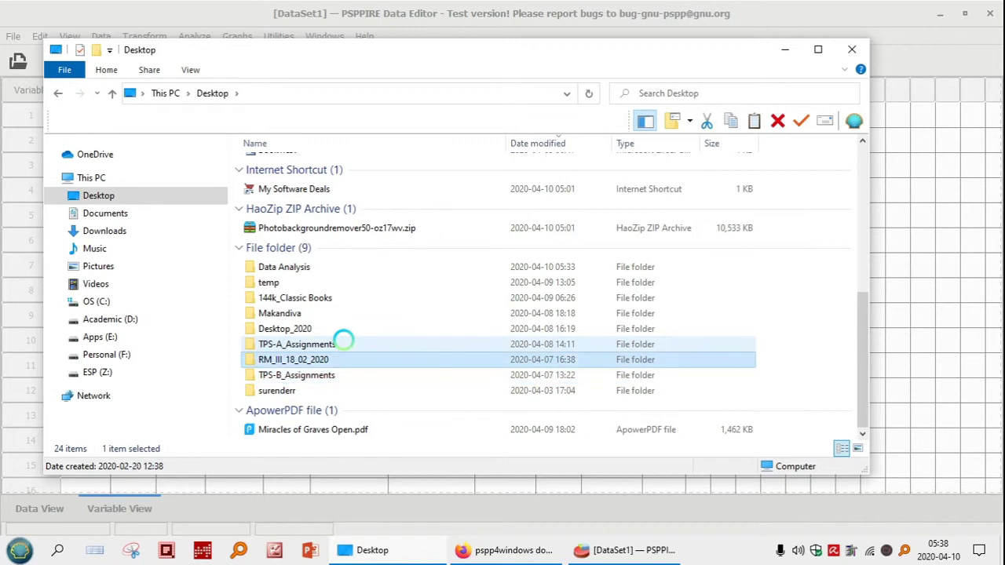
key(Return)
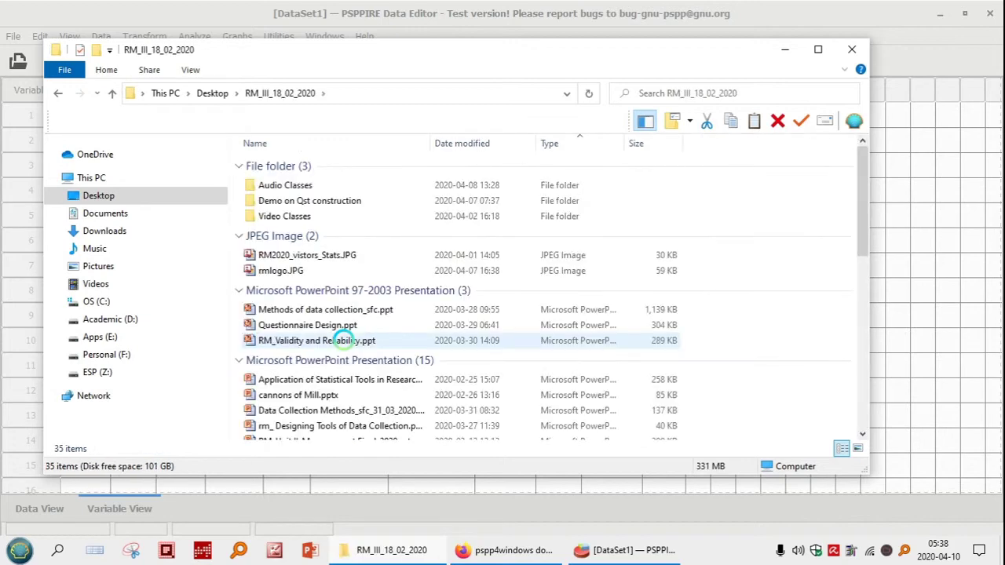
key(Down)
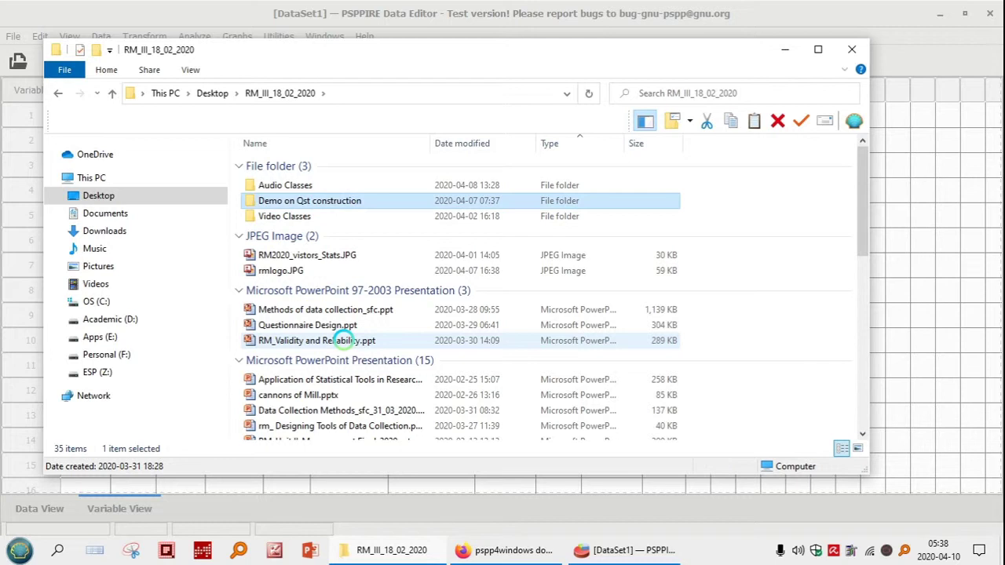
key(Return)
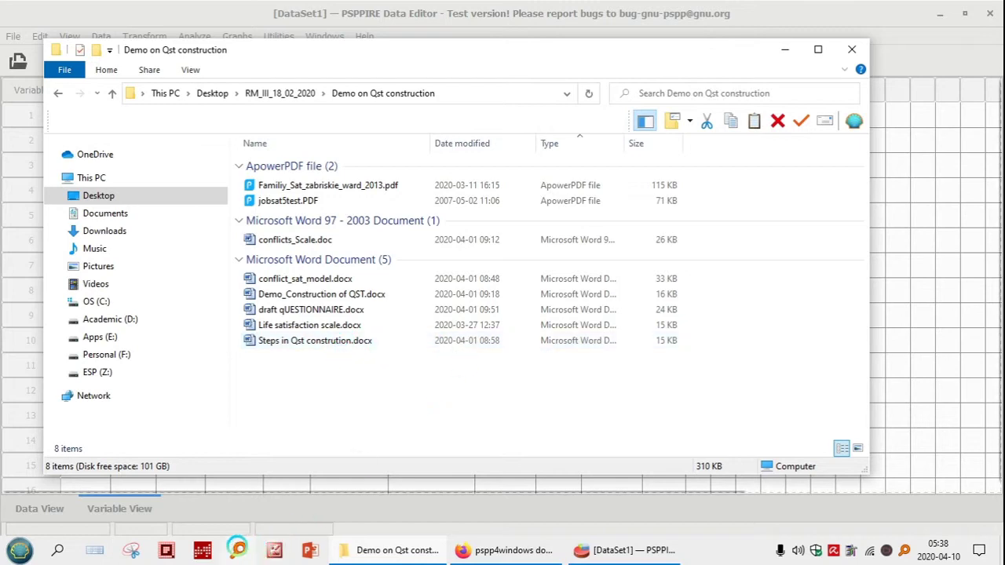
Step: Search for sfc_cod in Everything and open sfc_CODEBOOK.docx in Word
click(238, 550)
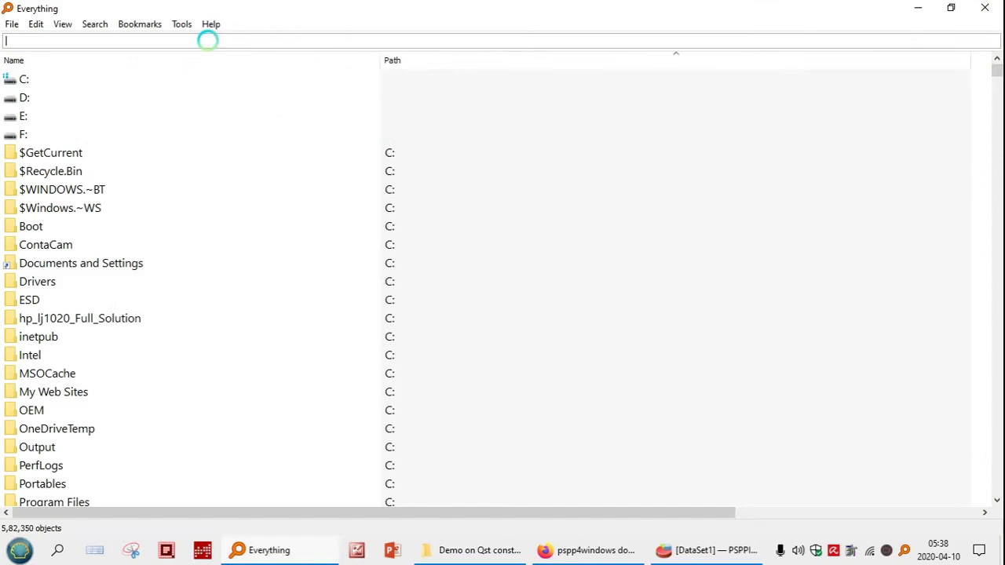
text(sfc)
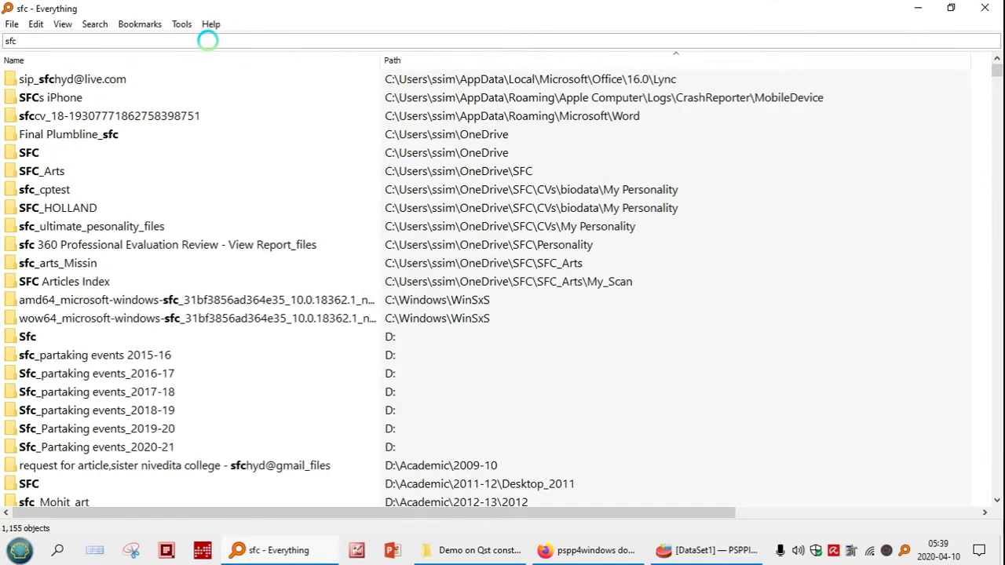
text(_cod)
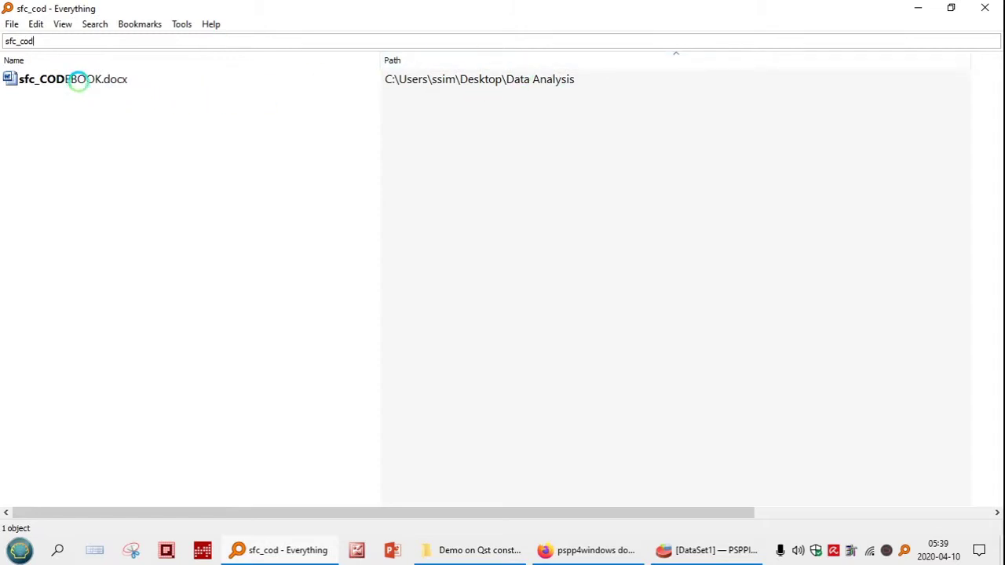
double_click(75, 79)
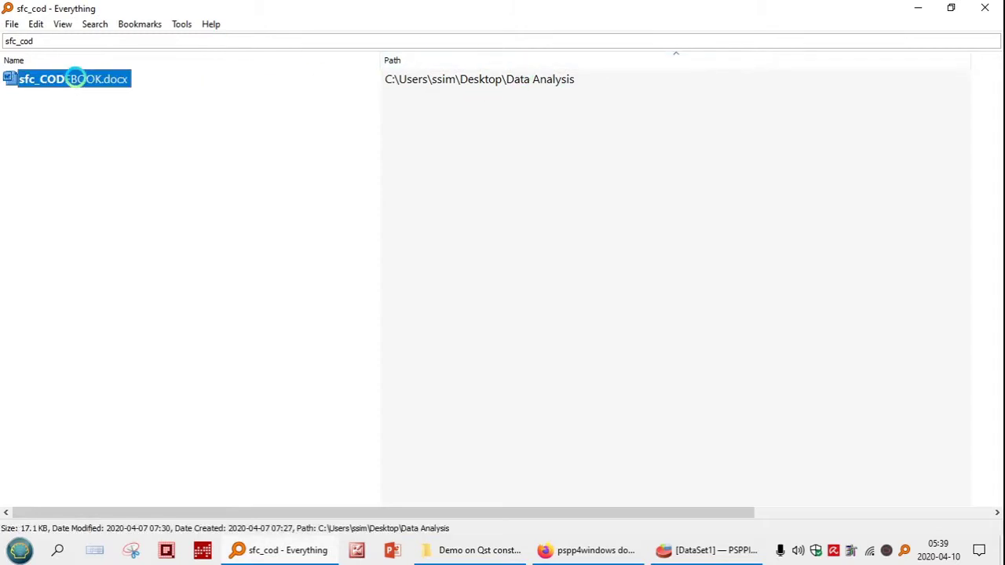
Step: Minimize the search and folder windows, close Document Recovery, and read the codebook table's variables, response patterns and codes
click(917, 8)
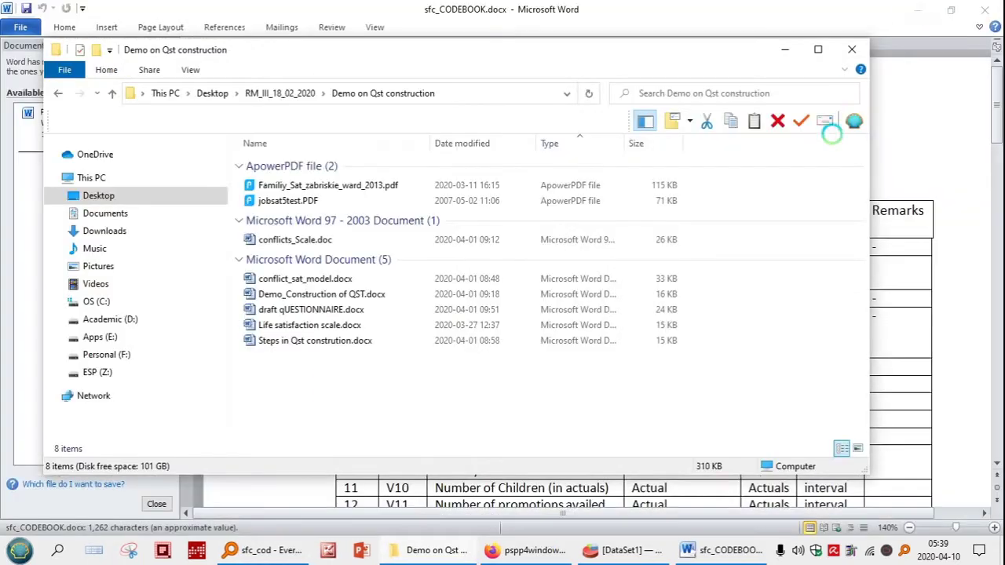
click(786, 49)
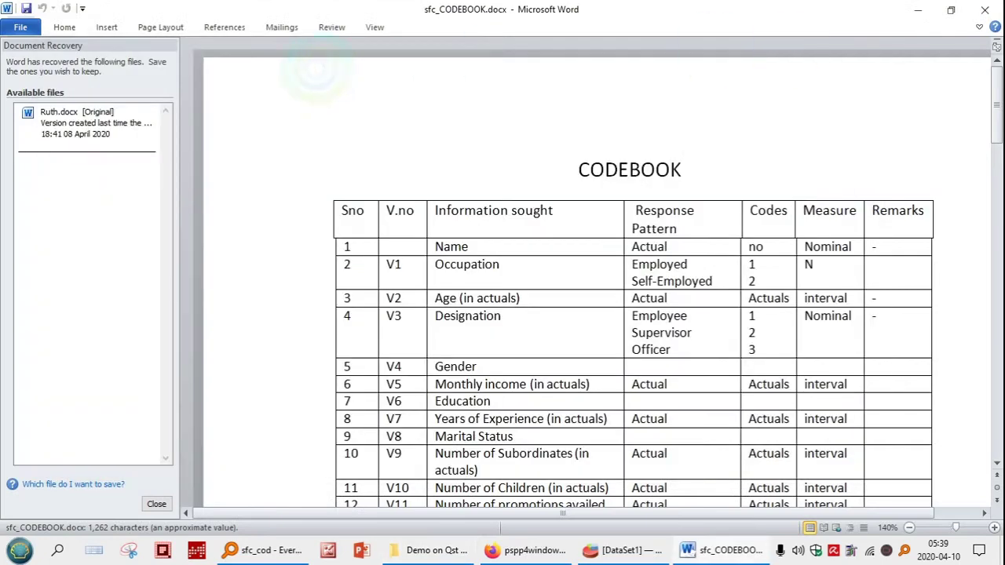
click(157, 504)
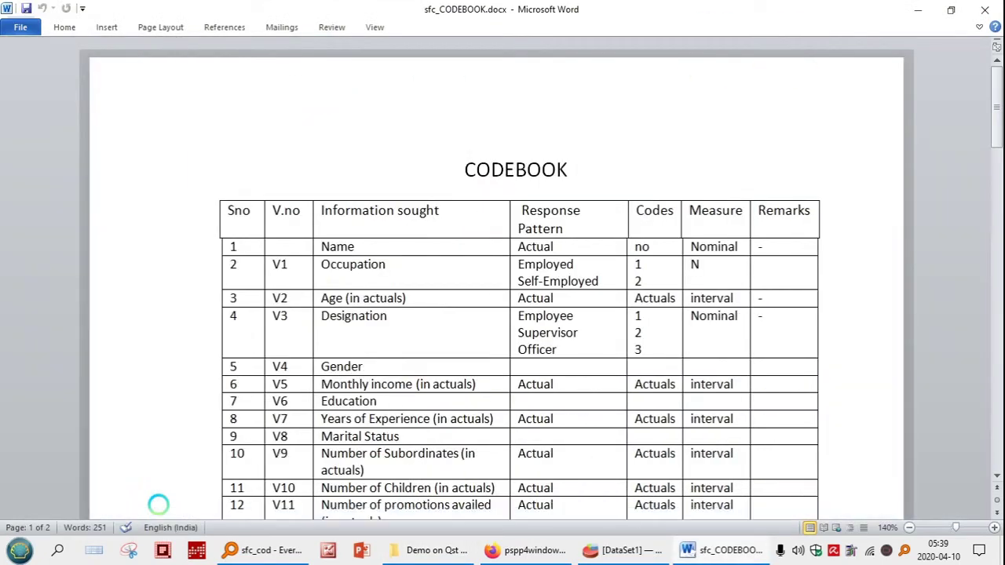
click(637, 280)
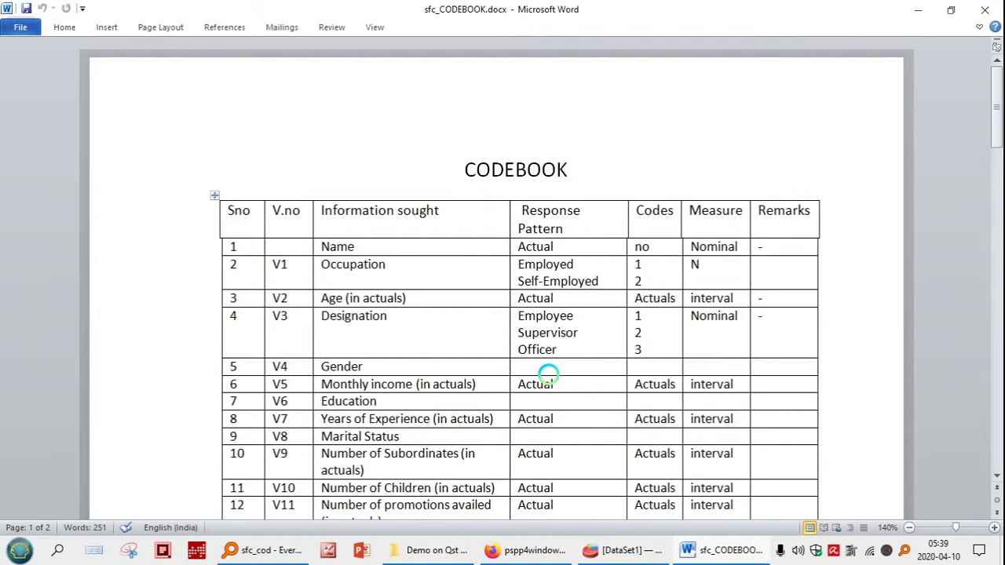
Step: Switch to the PSPP data editor and name the first variable v1, checking it against the Occupation row of the codebook
mouse_move(614, 548)
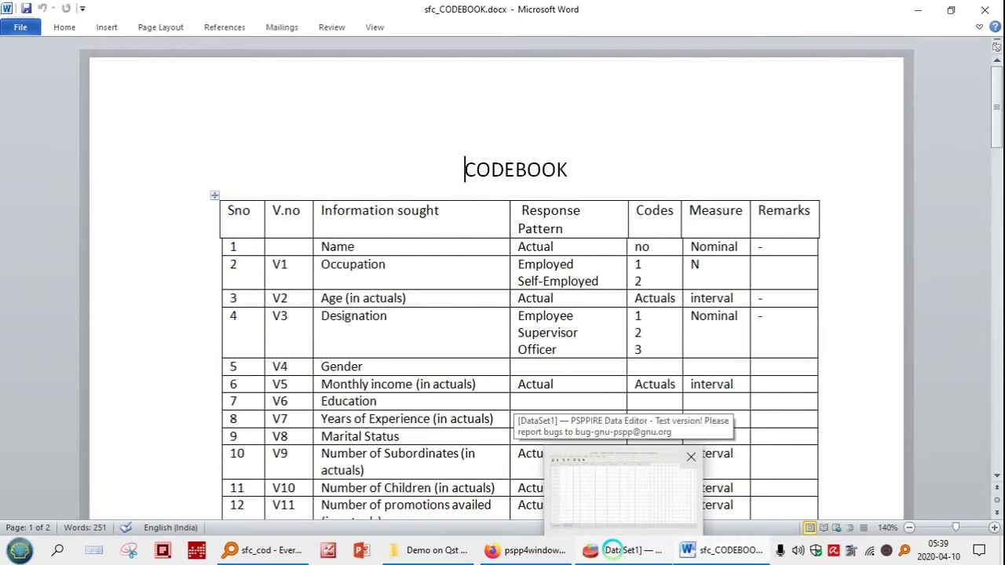
click(614, 550)
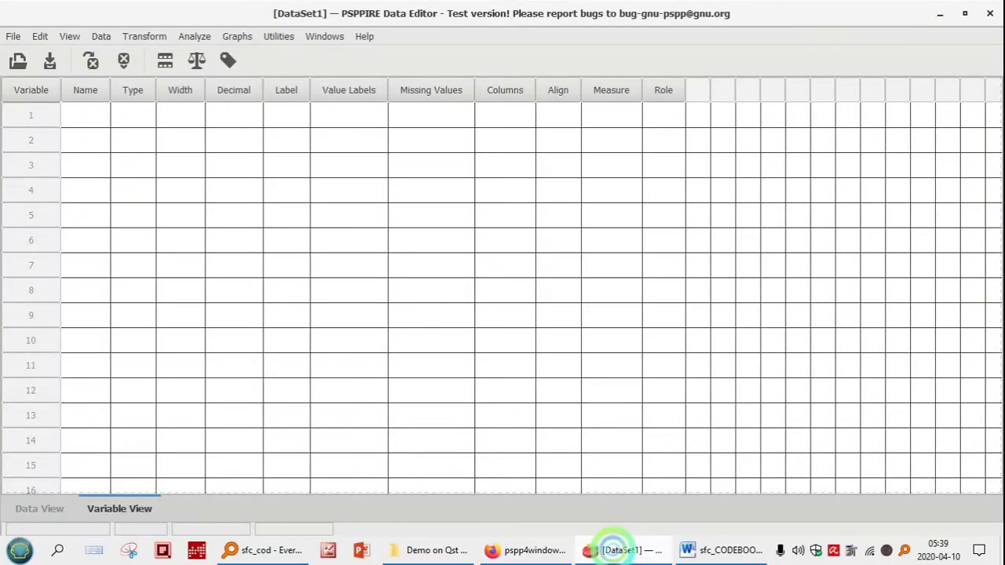
click(83, 117)
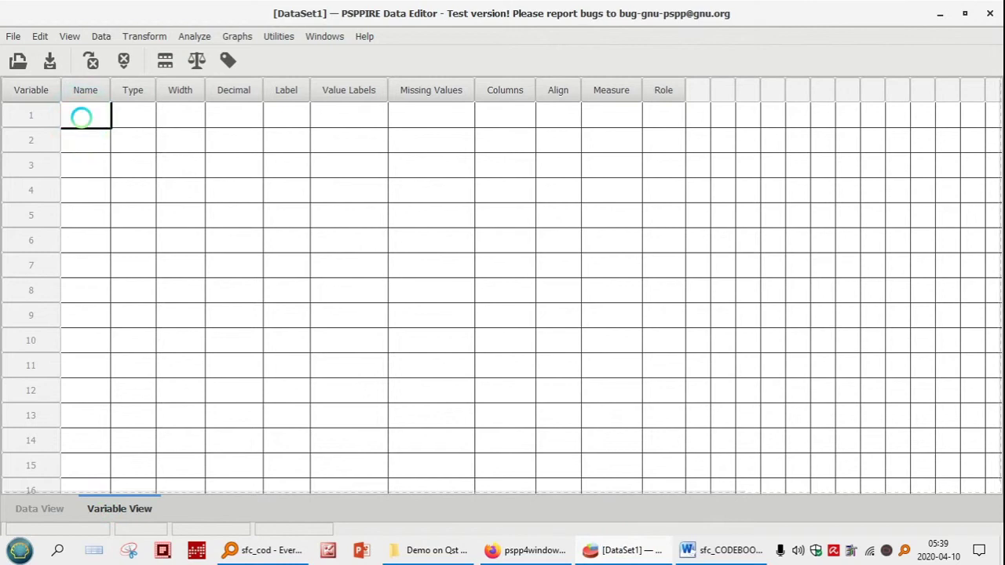
text(V)
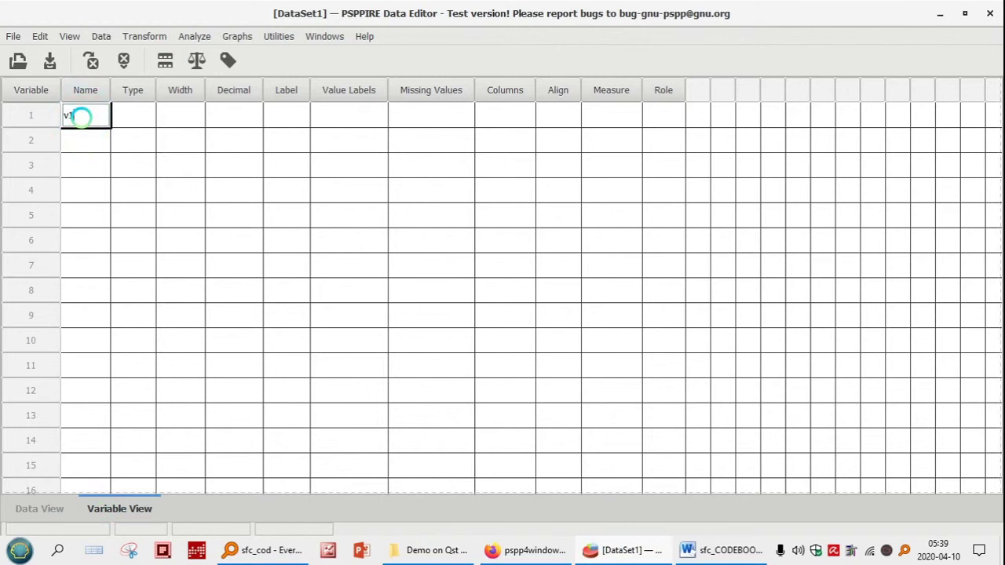
click(707, 550)
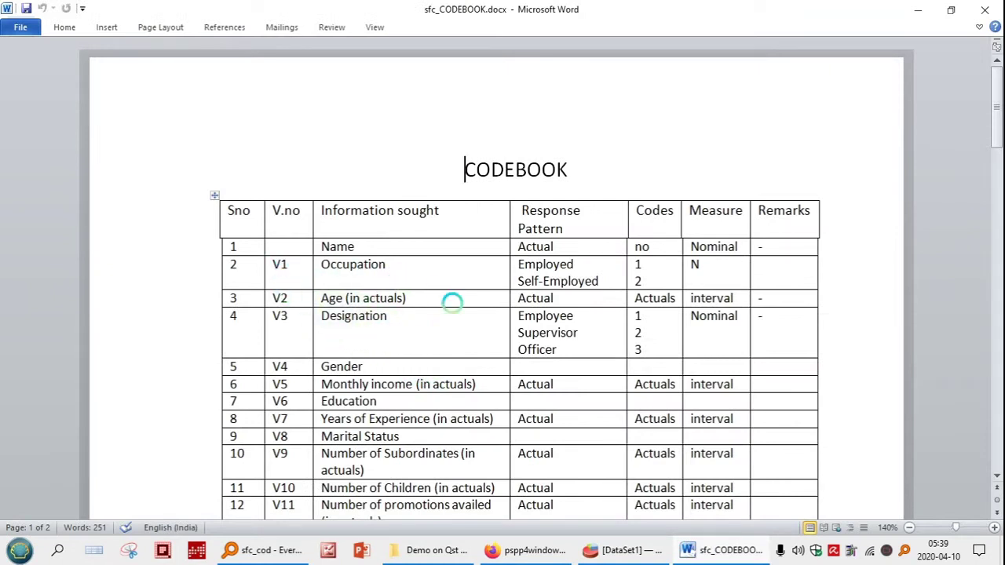
mouse_move(715, 547)
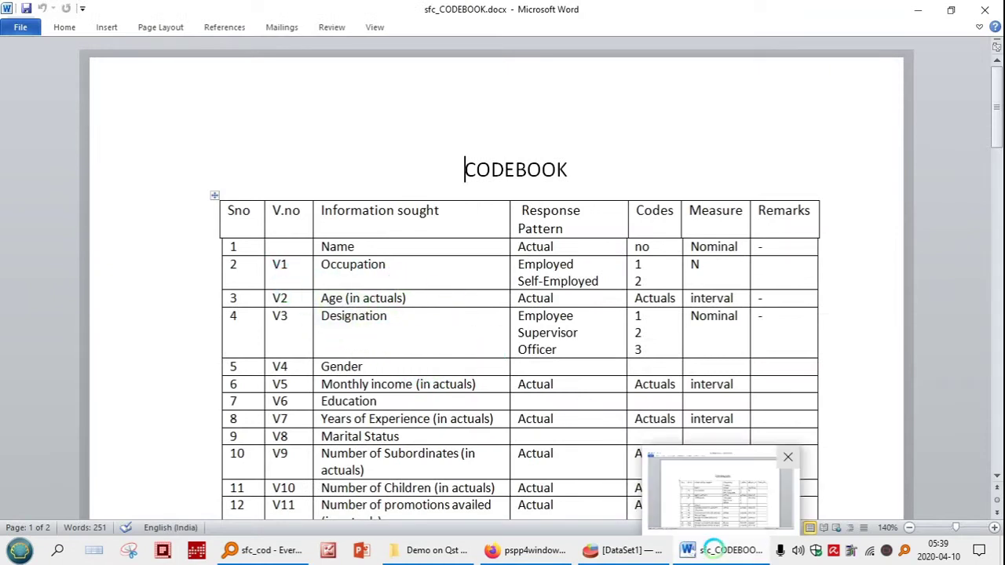
click(714, 549)
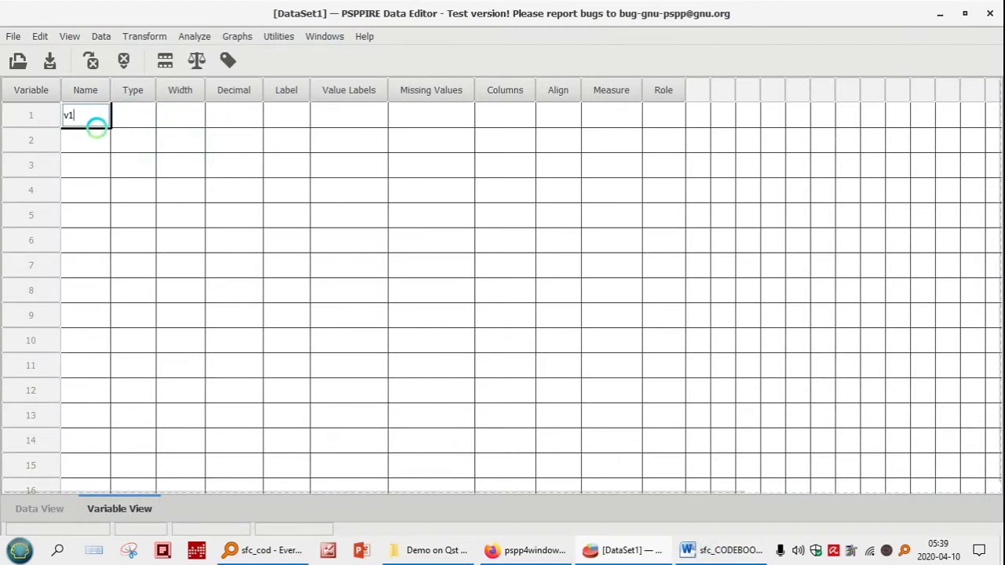
click(96, 129)
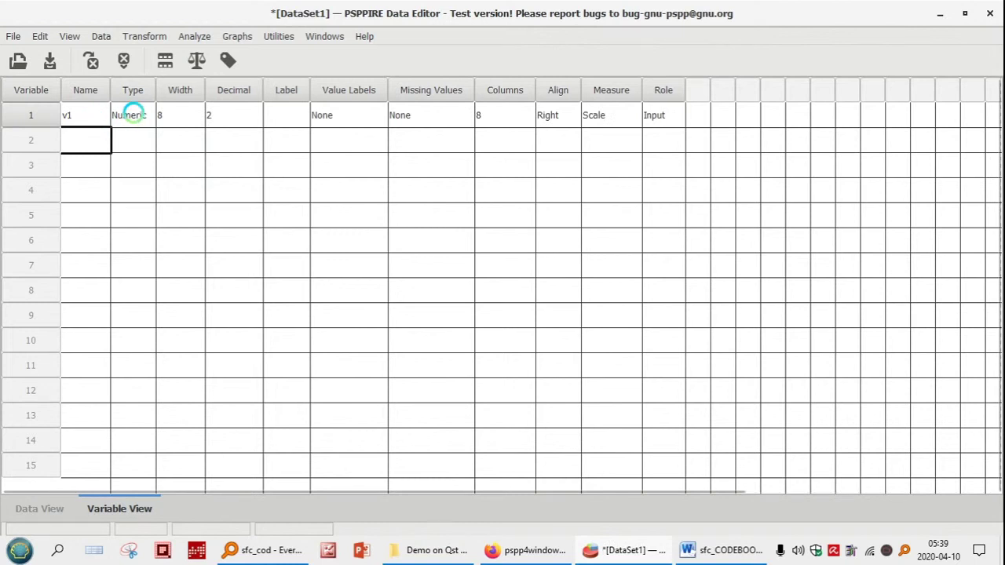
Step: Keep the type of variable v1 as Numeric and set its width to 6
click(138, 113)
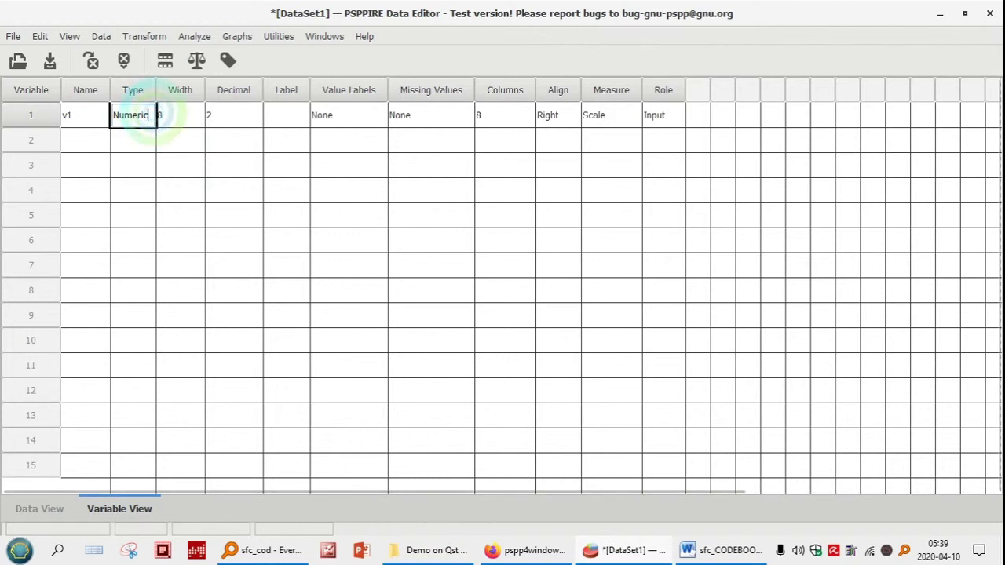
click(155, 114)
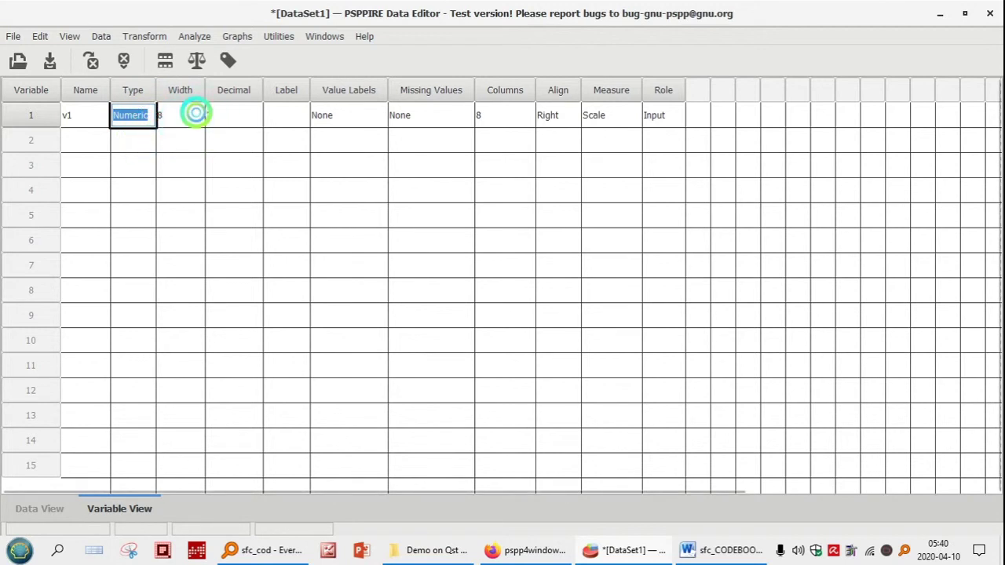
click(197, 113)
click(181, 114)
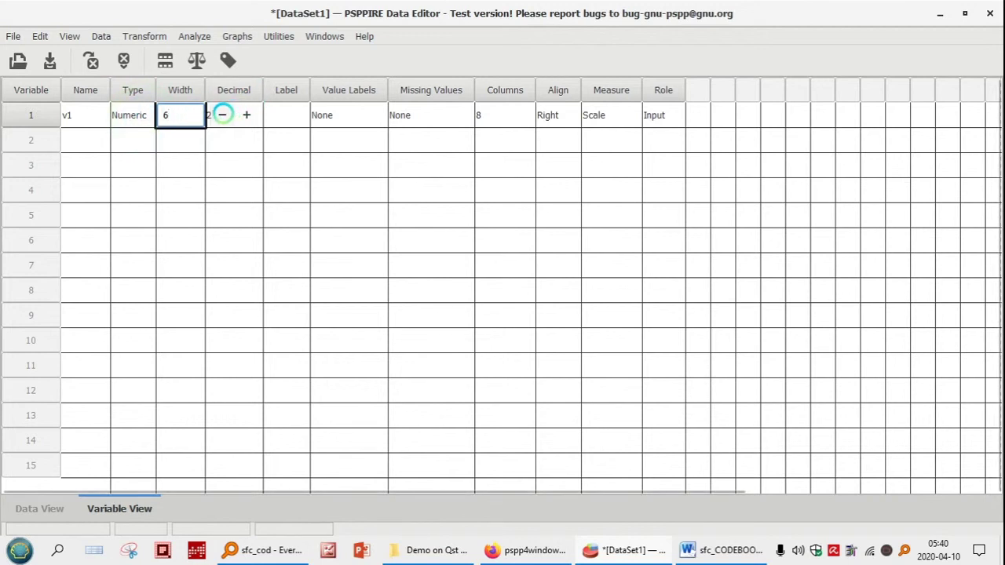
click(223, 115)
click(247, 115)
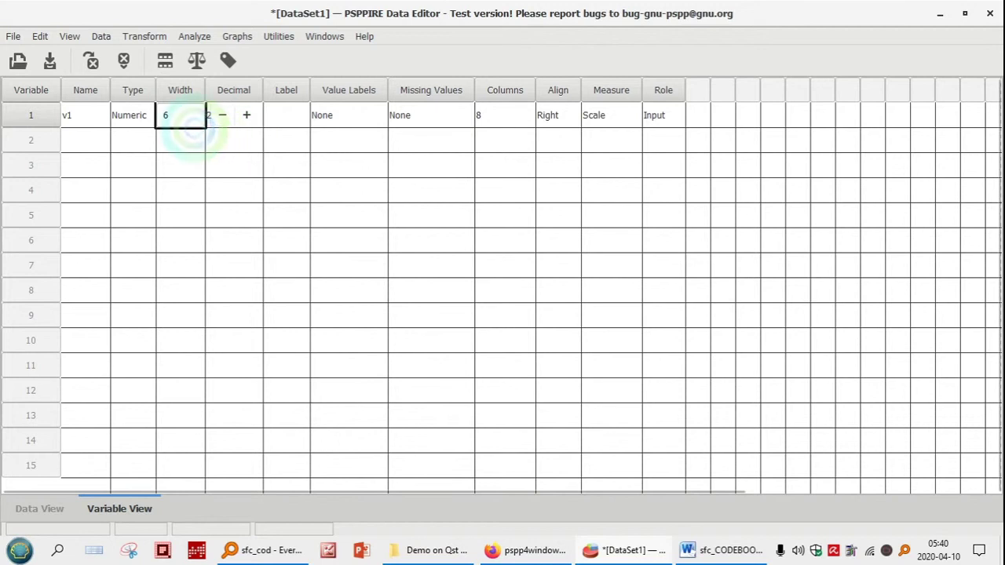
Step: Set the number of decimals of variable v1 to 0
click(196, 116)
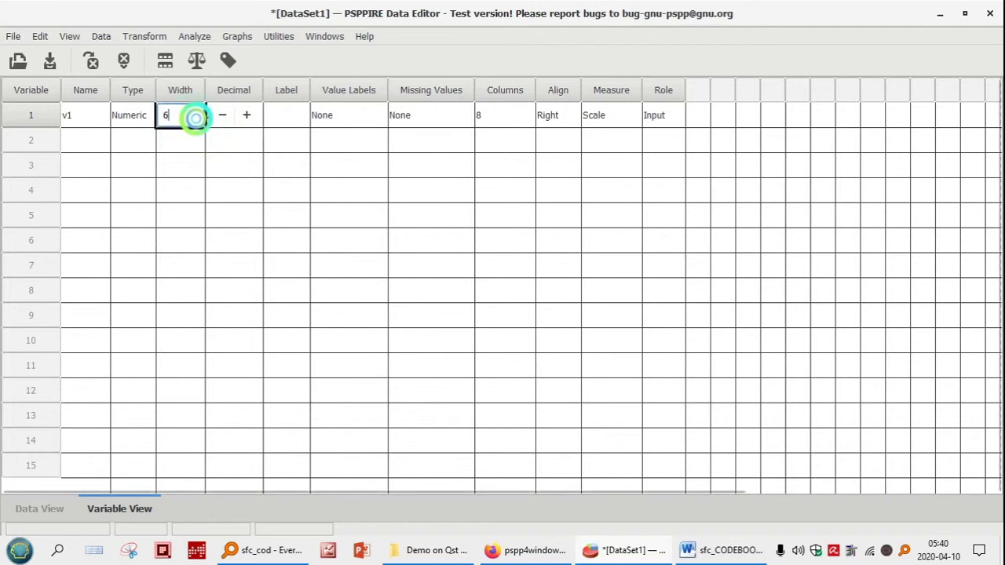
click(297, 114)
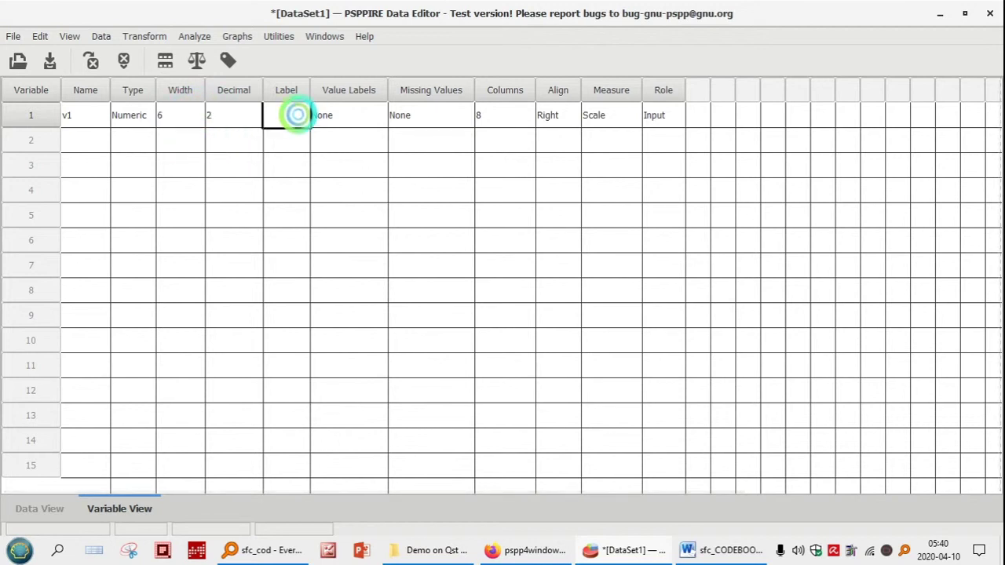
click(238, 110)
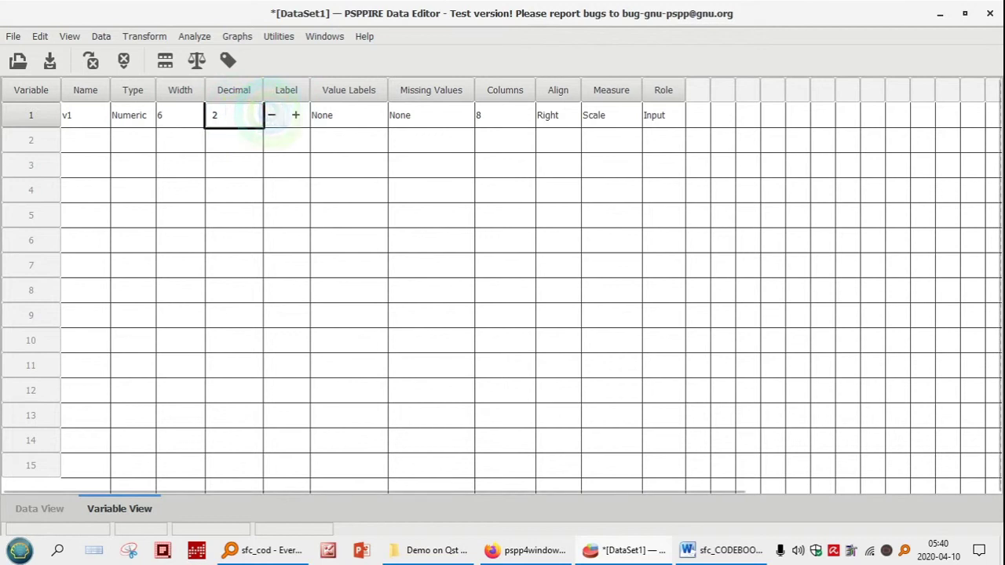
click(271, 115)
click(271, 114)
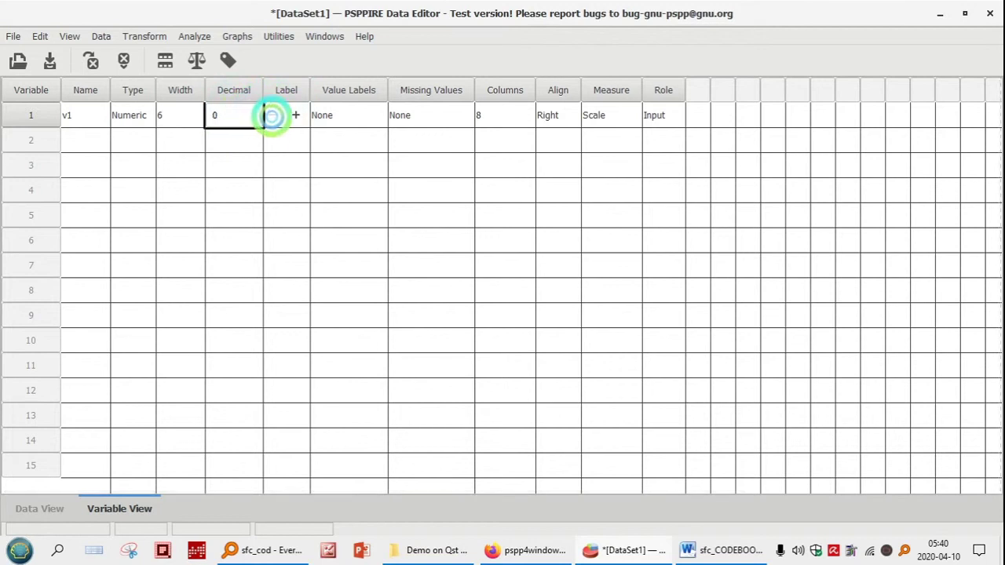
click(329, 120)
Step: Copy "Occupation" from the Word codebook, paste it as the label of v1 in PSPP, and widen the Label column
click(285, 111)
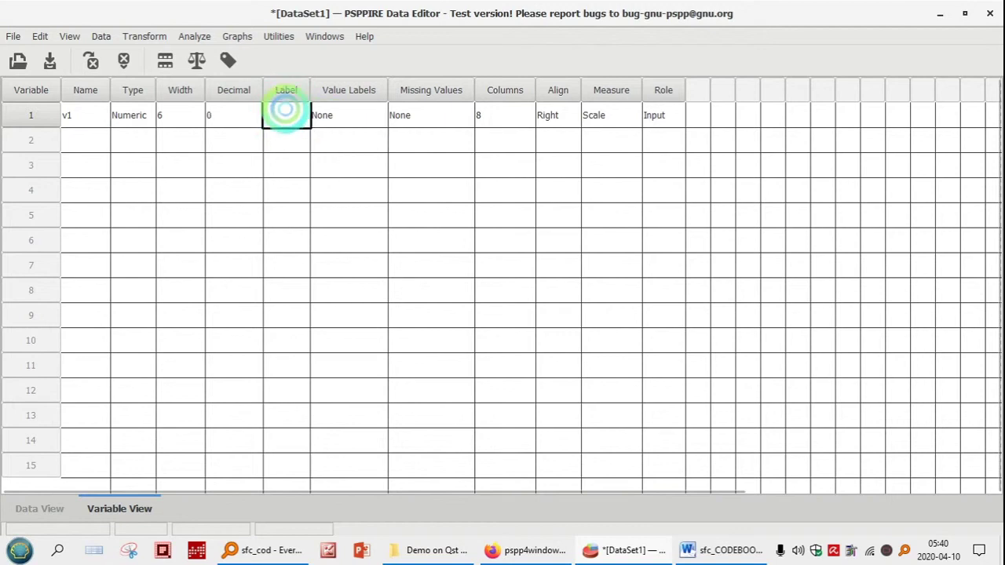
click(717, 544)
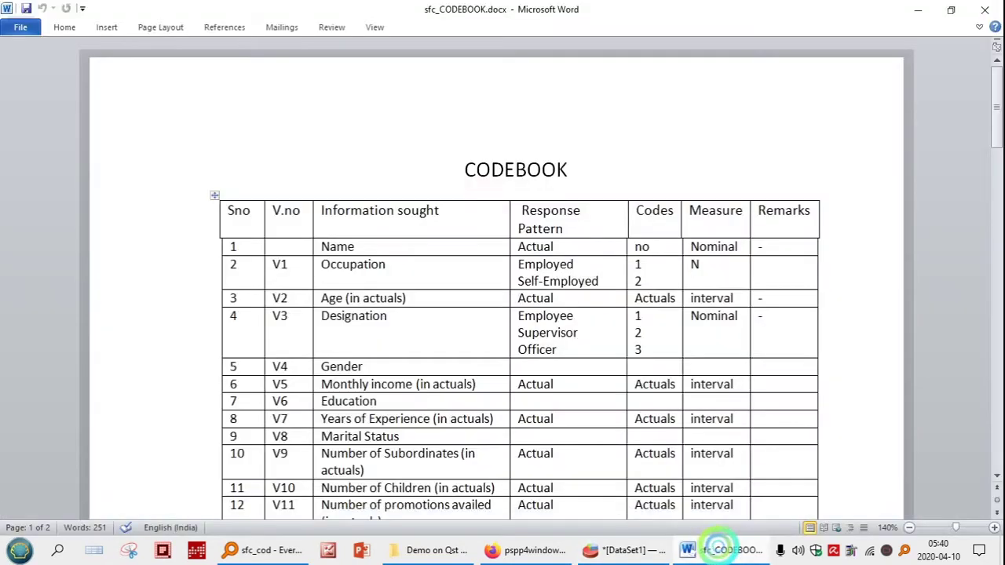
double_click(363, 265)
key(ctrl+c)
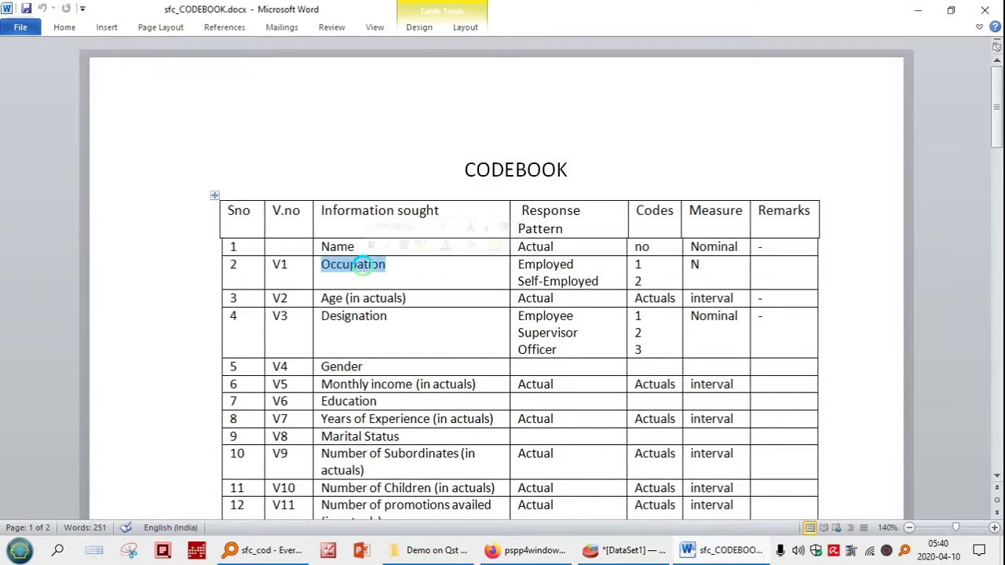
key(alt+Tab)
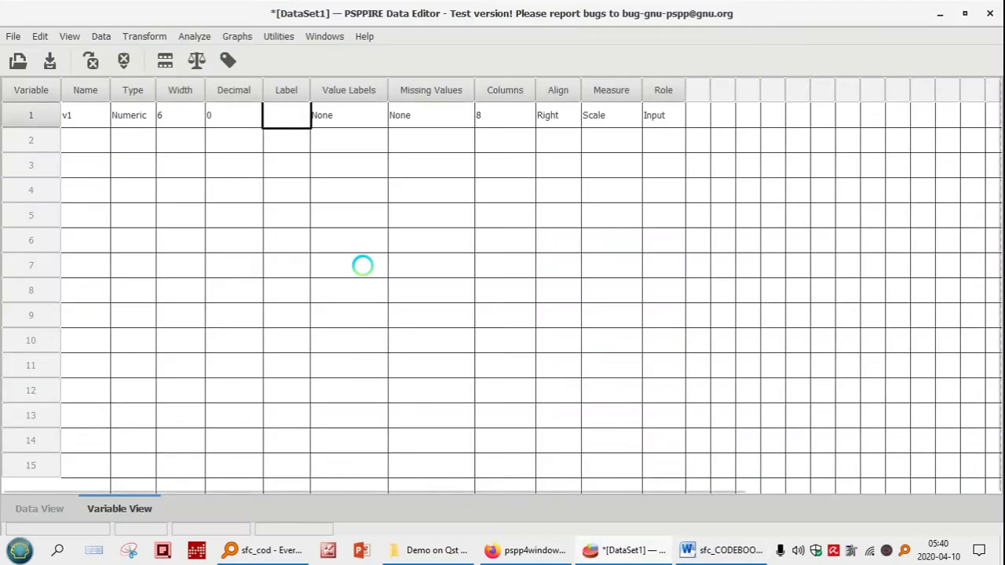
click(298, 116)
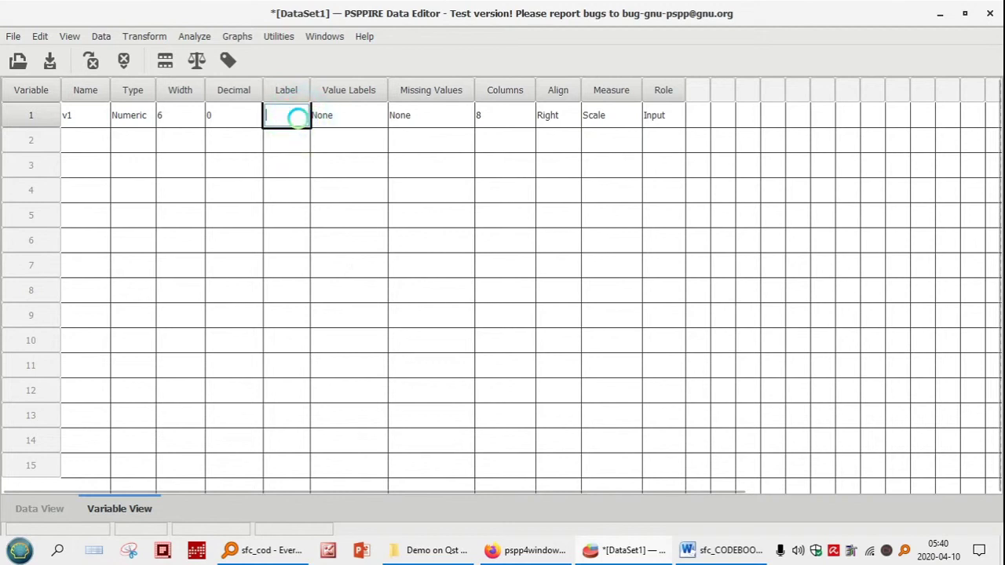
right_click(298, 116)
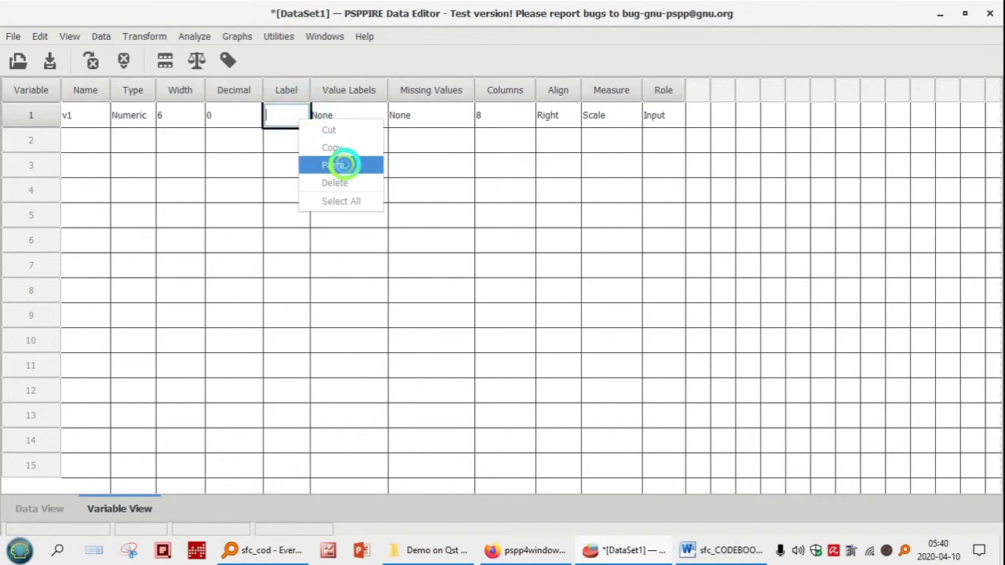
click(343, 165)
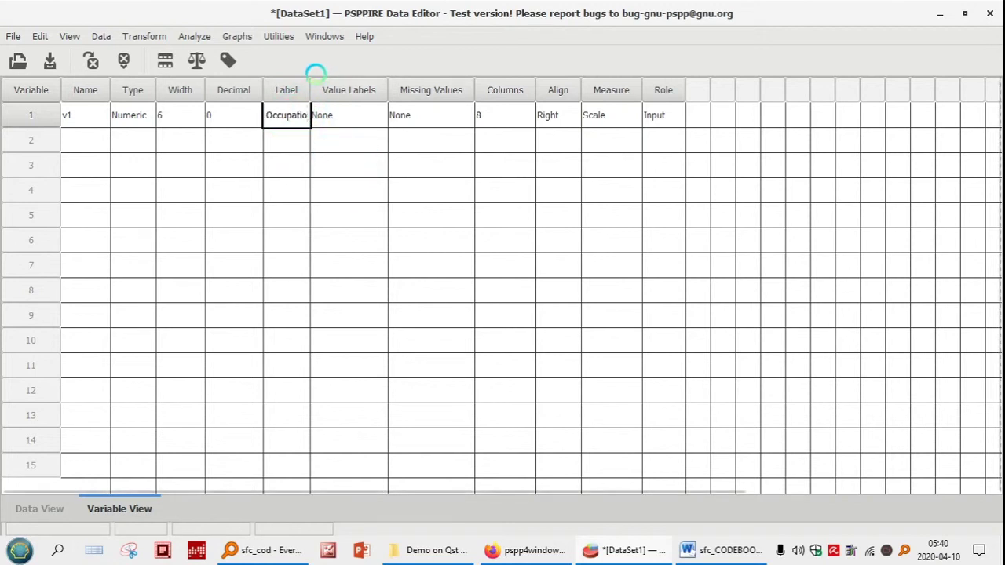
click(426, 89)
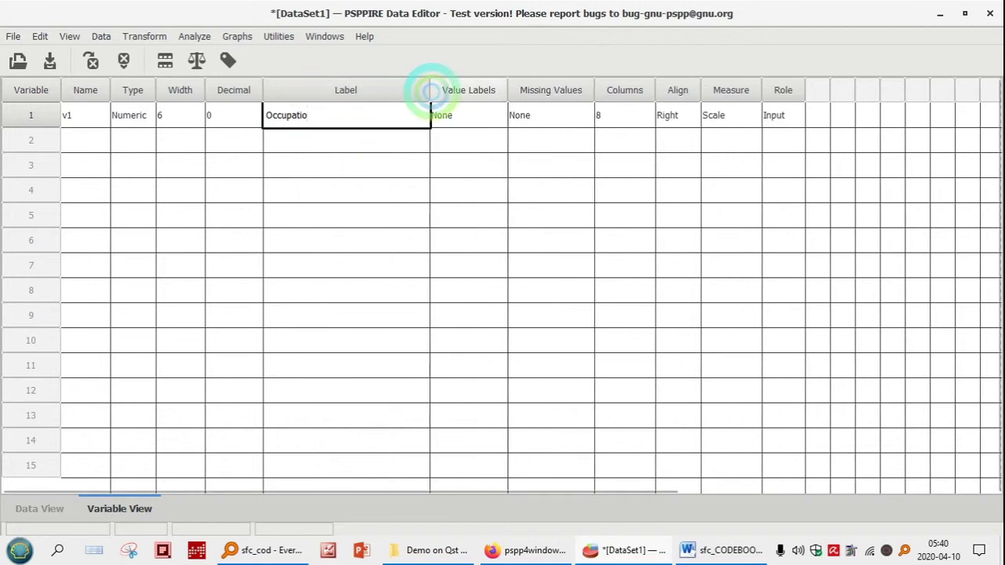
Step: Check the Occupation row's response patterns and codes in the Word codebook, then return to the PSPP data editor
click(486, 114)
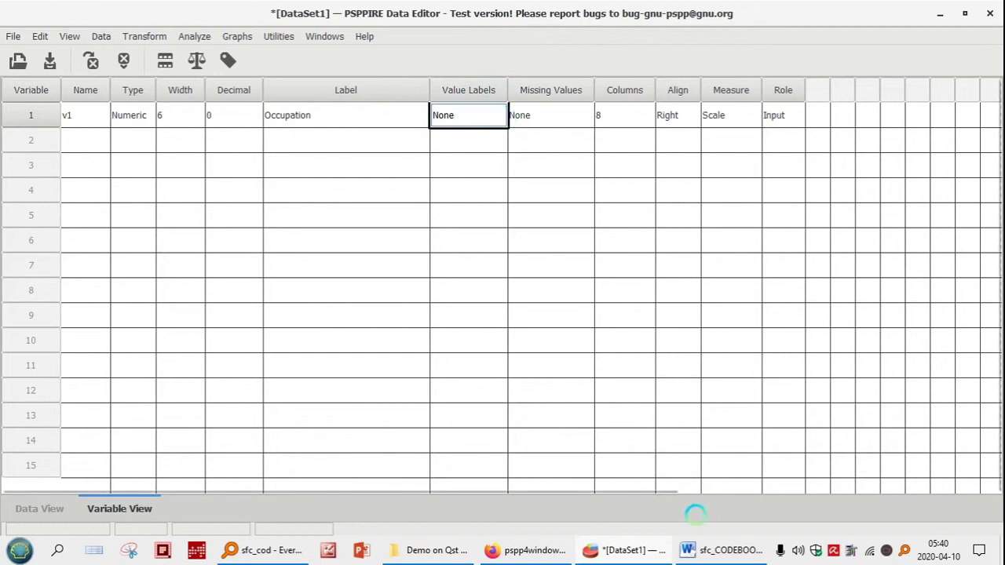
click(700, 549)
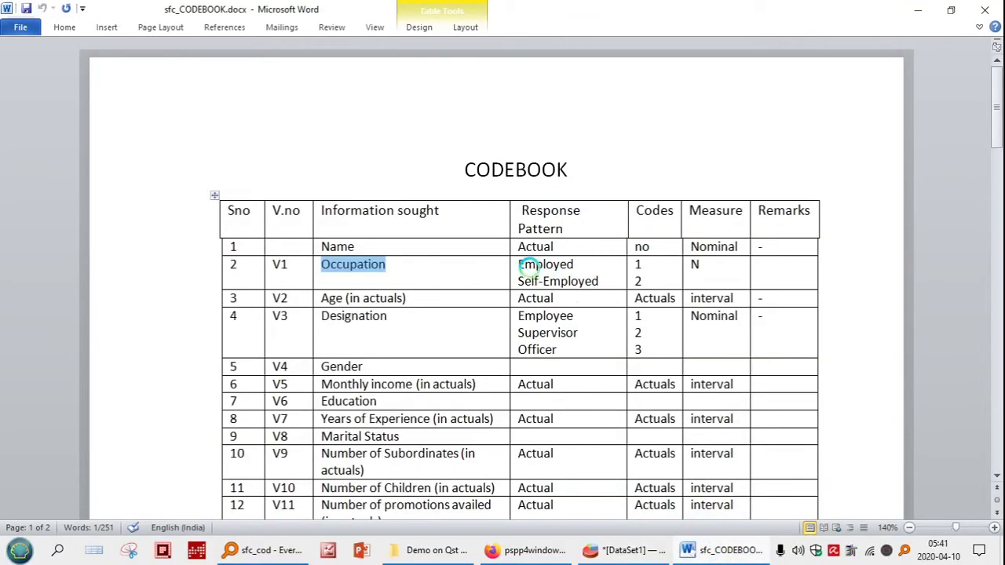
click(515, 267)
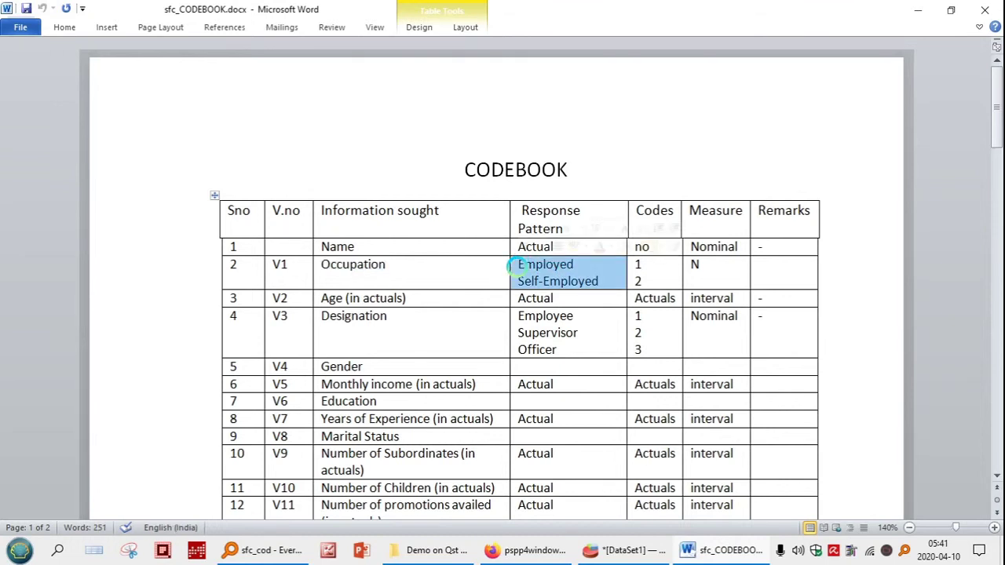
click(654, 275)
drag(654, 275, 633, 262)
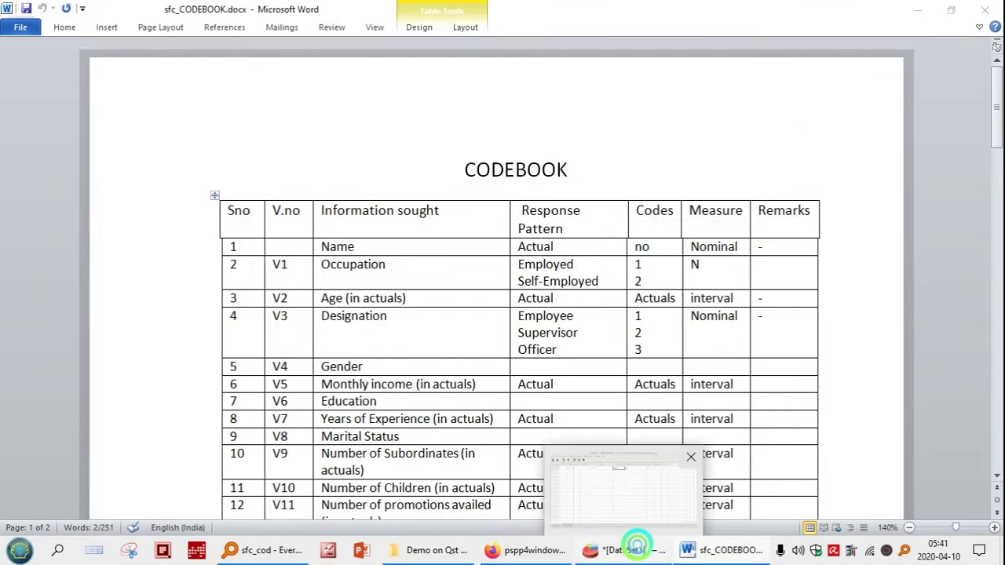
click(636, 550)
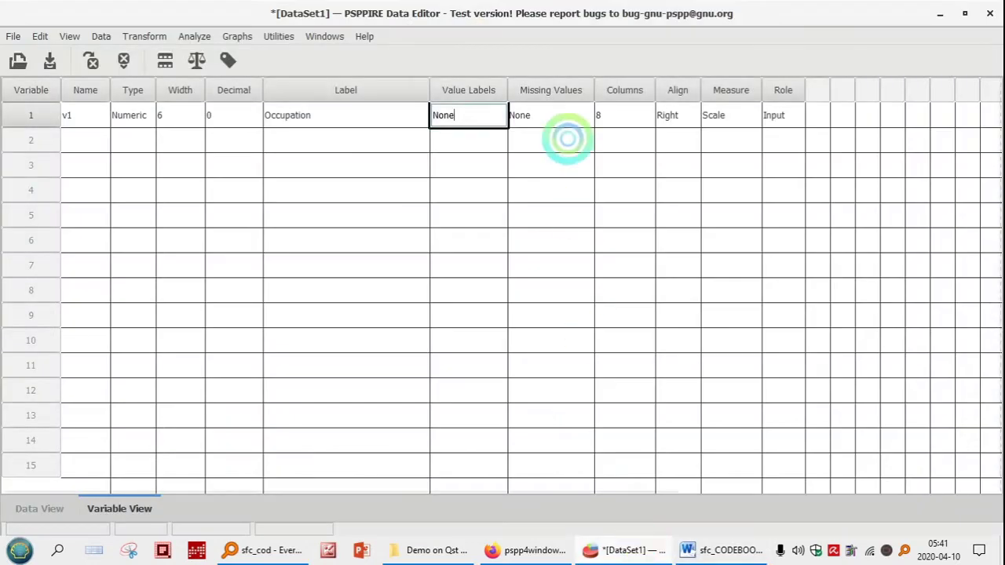
Step: Open the value labels of v1 and add value 1 with the label "Employed", checking it against the codebook
click(500, 117)
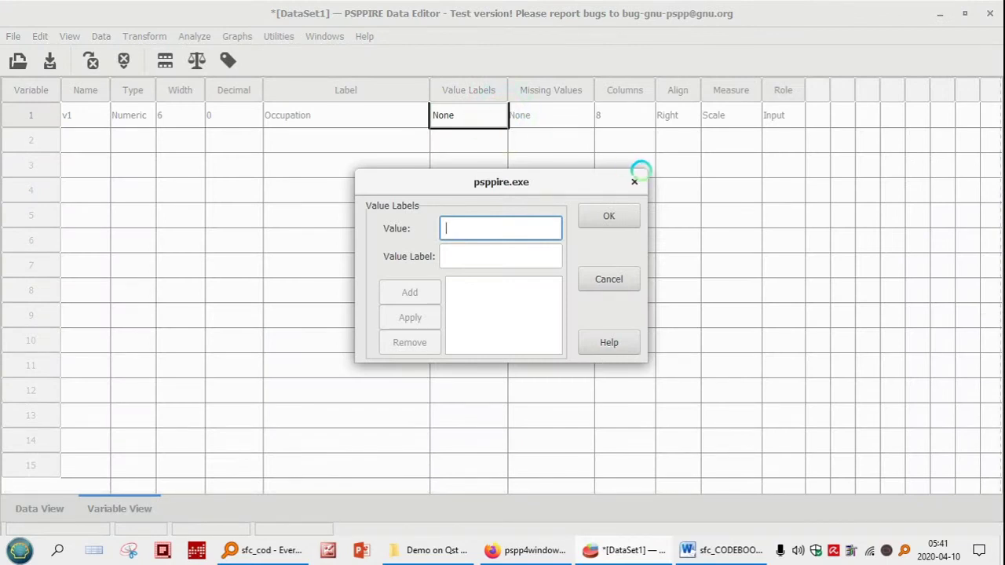
click(634, 181)
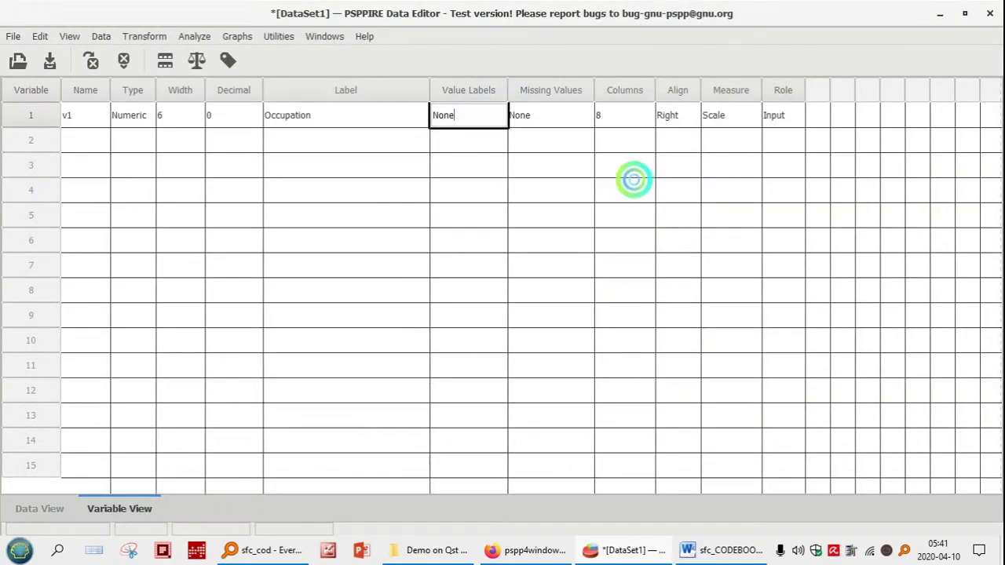
click(500, 116)
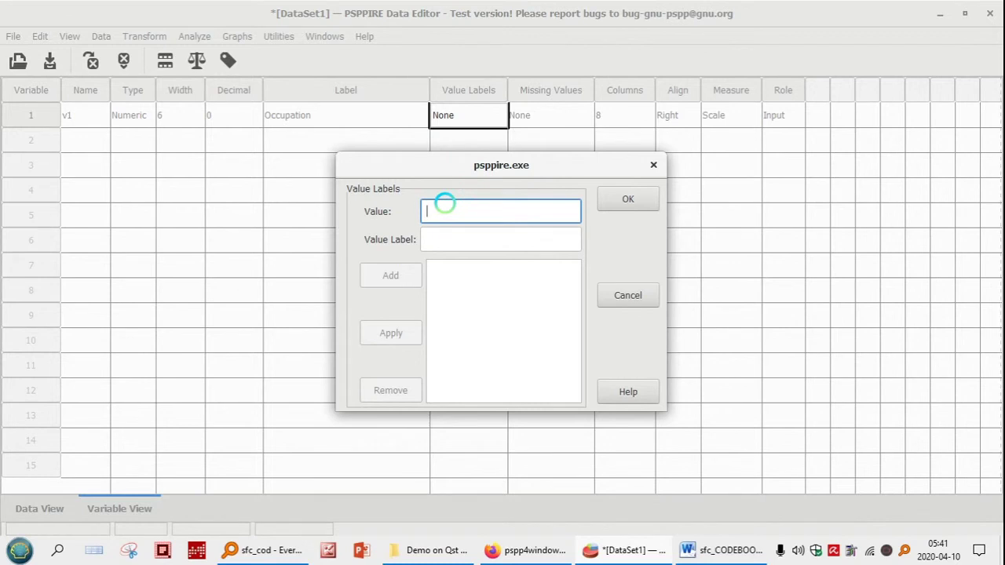
text(1)
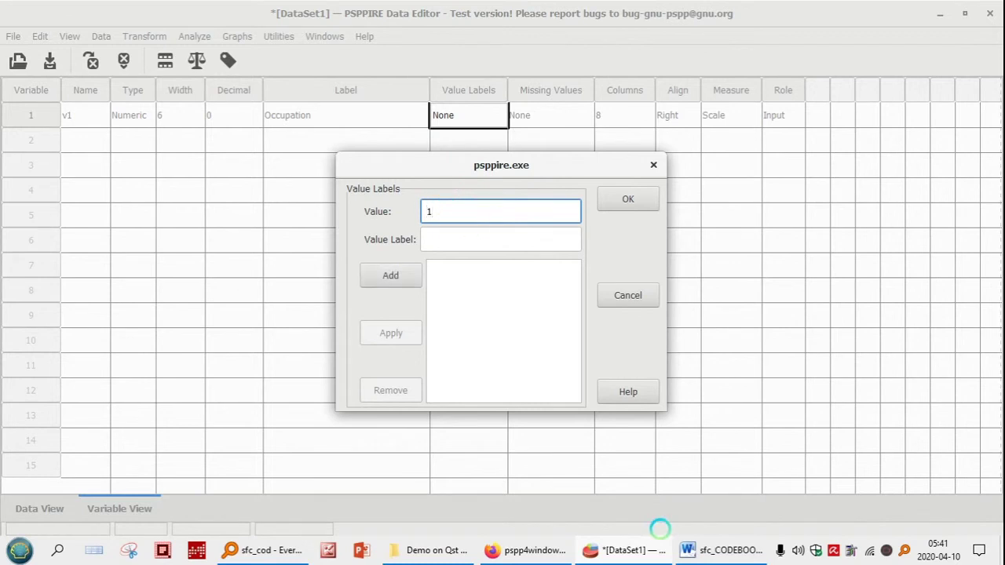
click(702, 547)
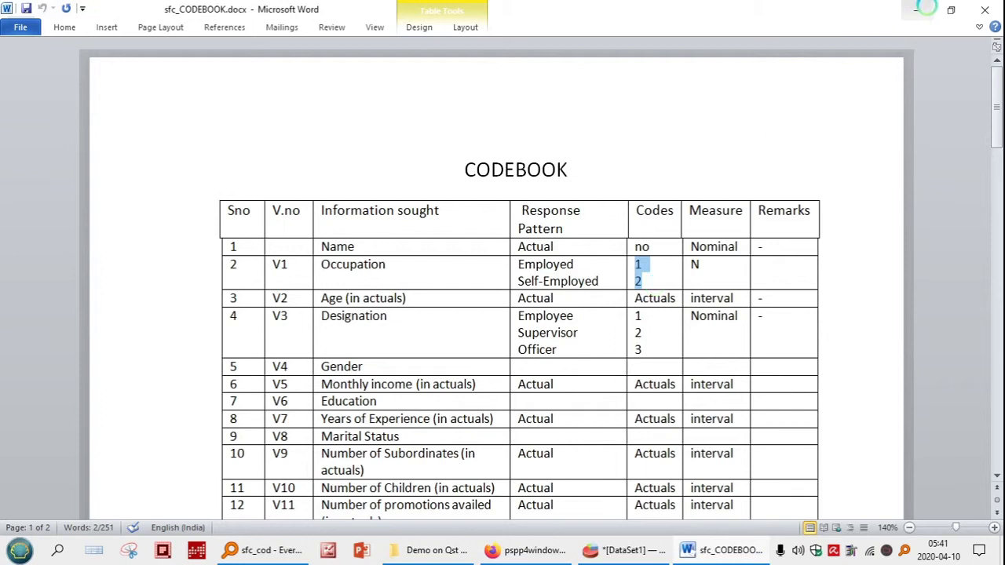
key(alt+Tab)
click(449, 241)
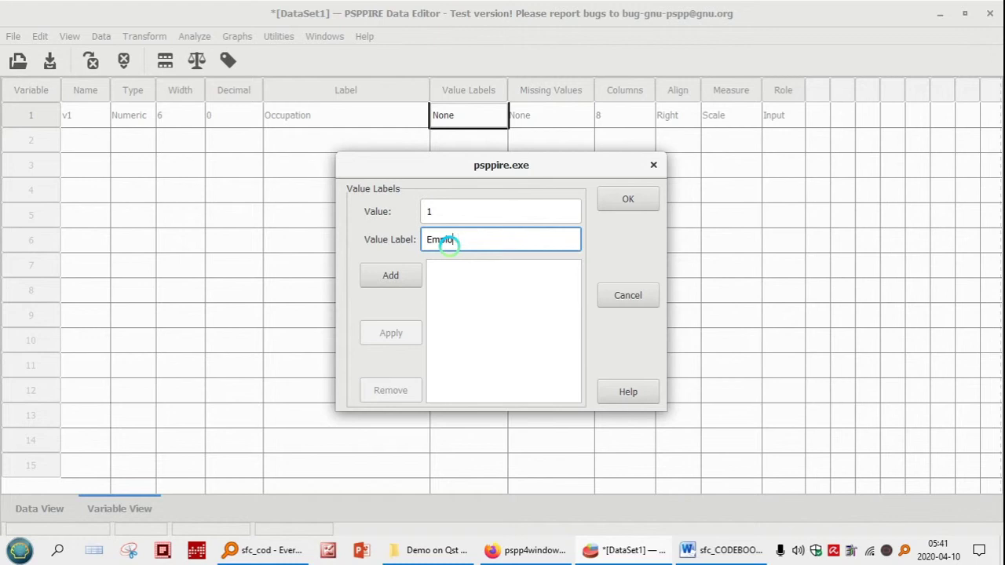
click(391, 275)
Step: Add value 2 with the label "Sel Employed" and accept the value labels of v1
click(445, 212)
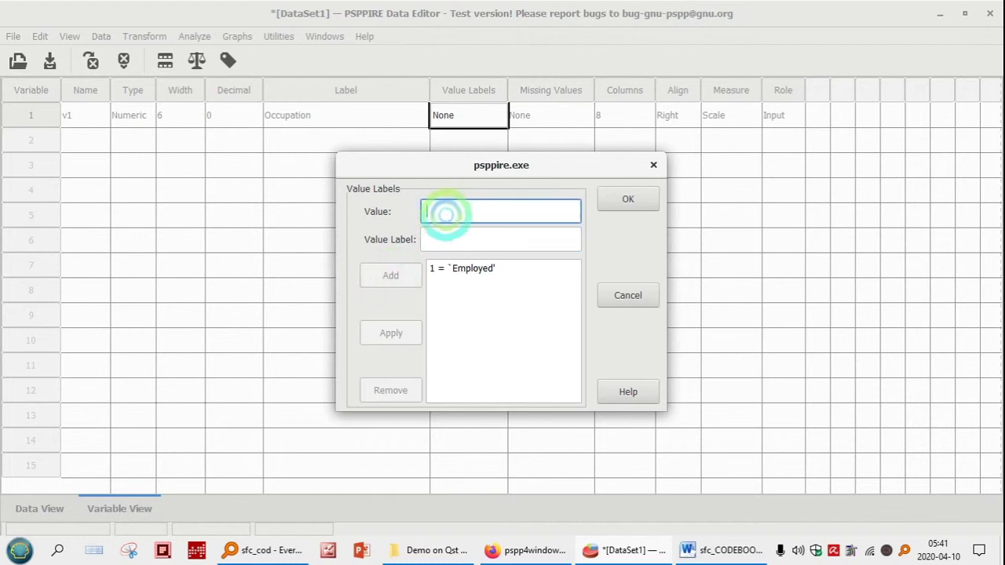
text(2)
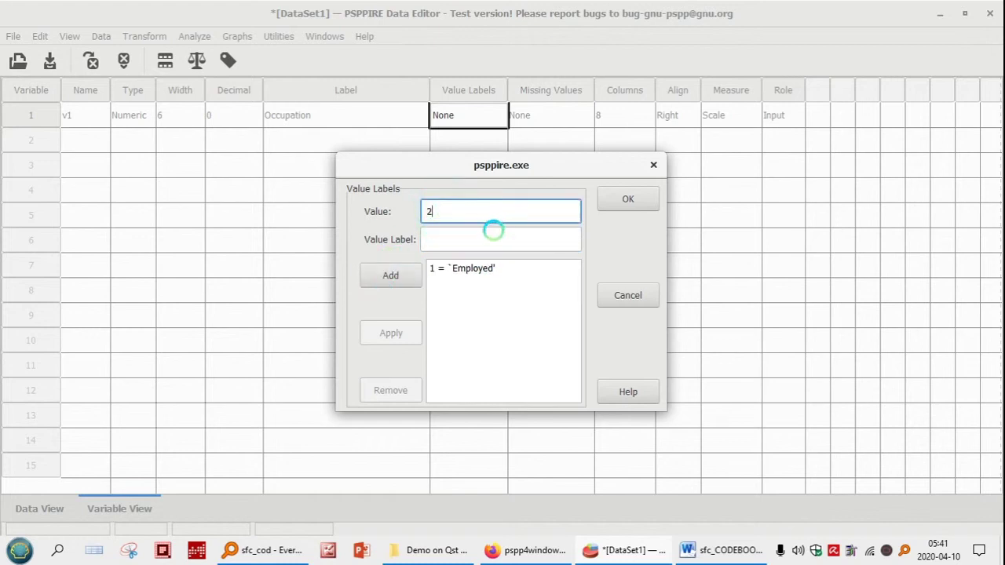
click(470, 243)
text(Sel Employed)
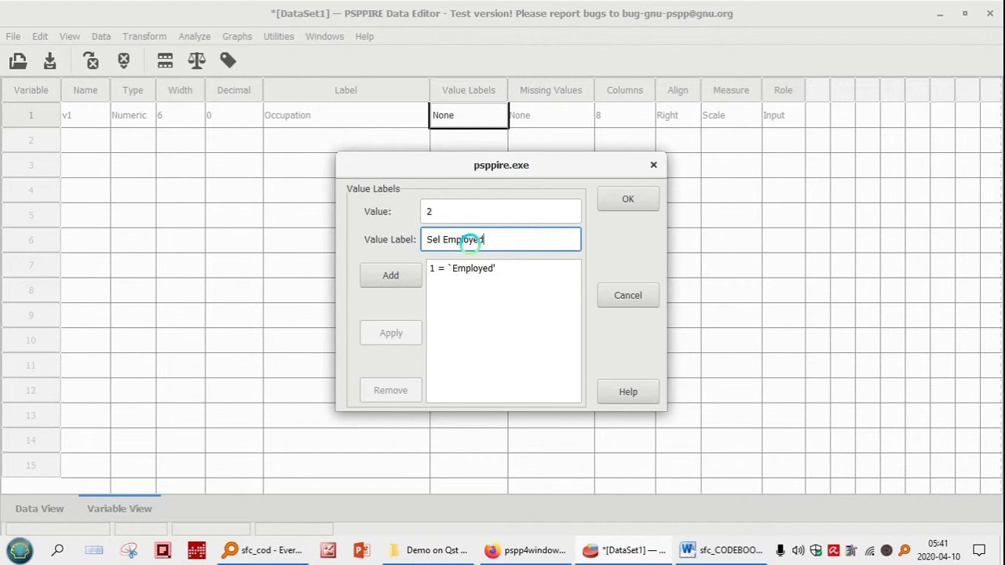
click(386, 274)
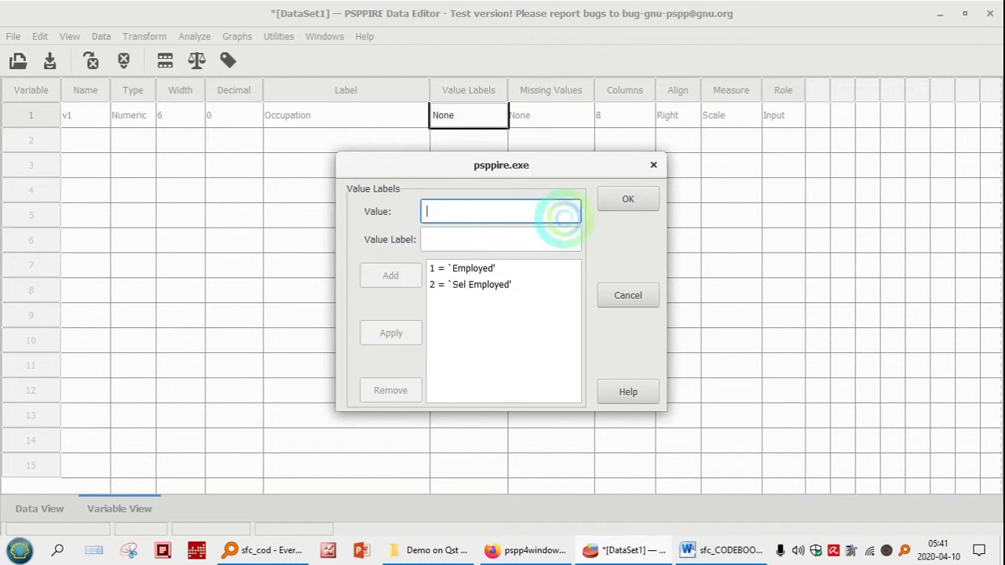
click(621, 198)
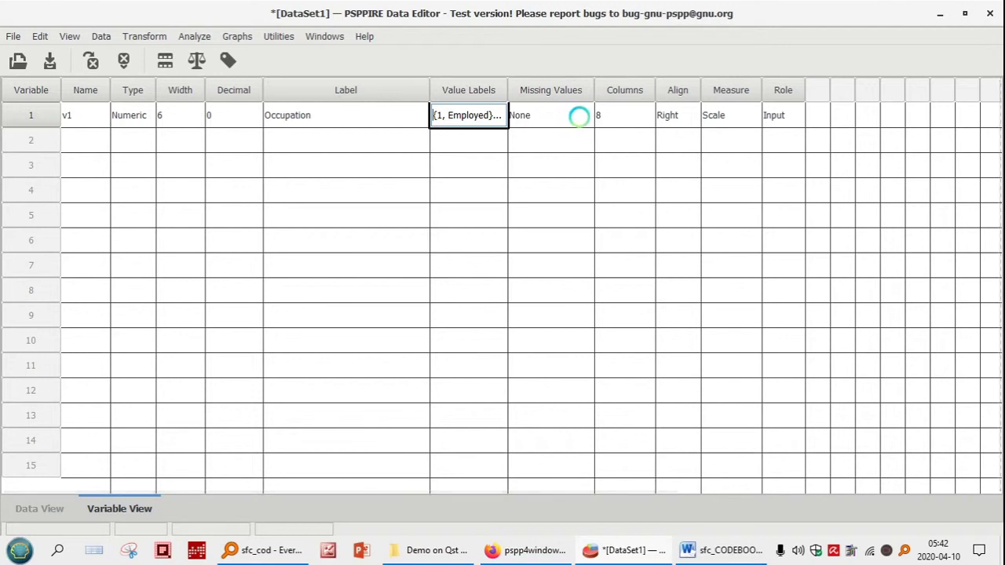
Step: Set the Columns display width of variable v1 to 6
click(642, 115)
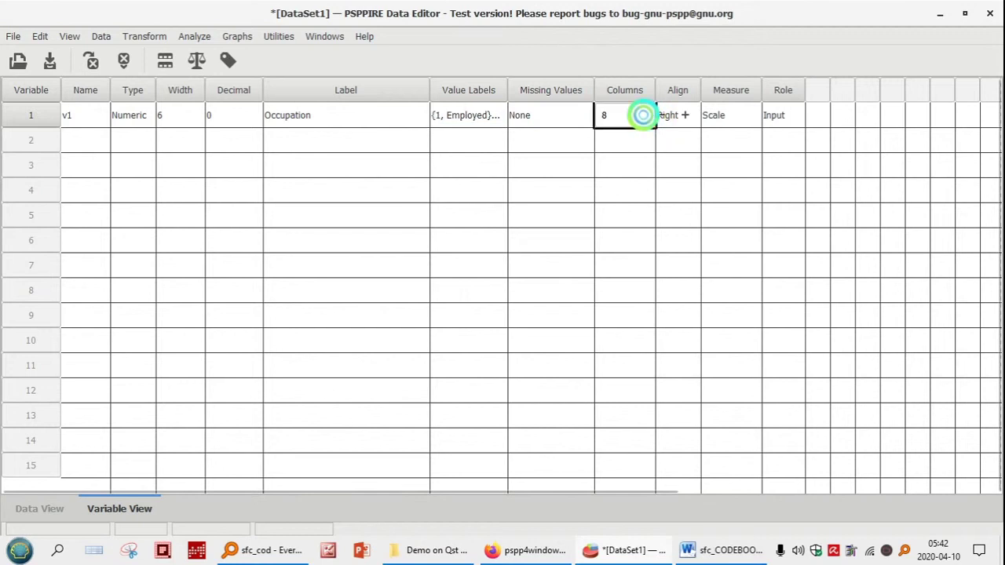
click(662, 115)
click(661, 115)
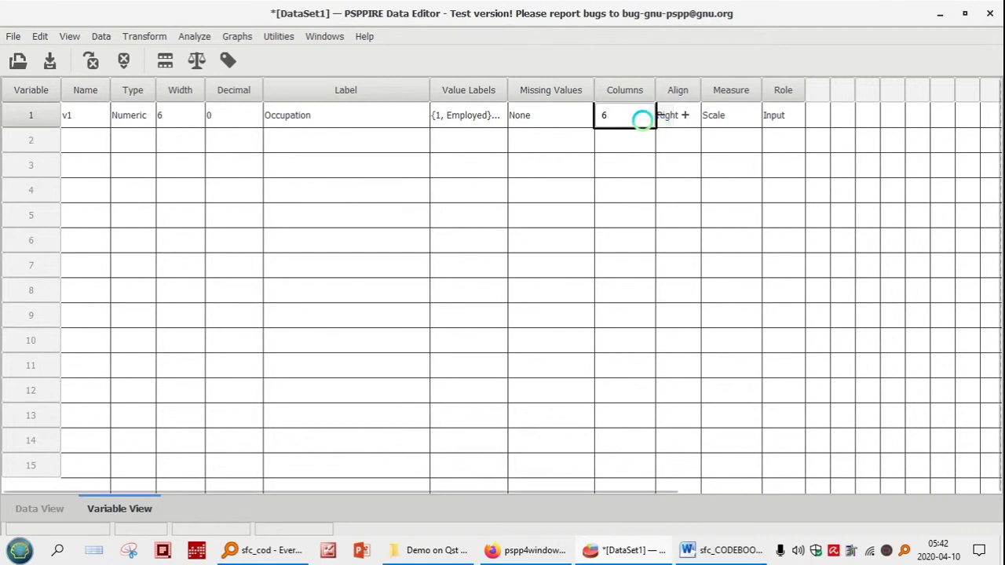
click(640, 116)
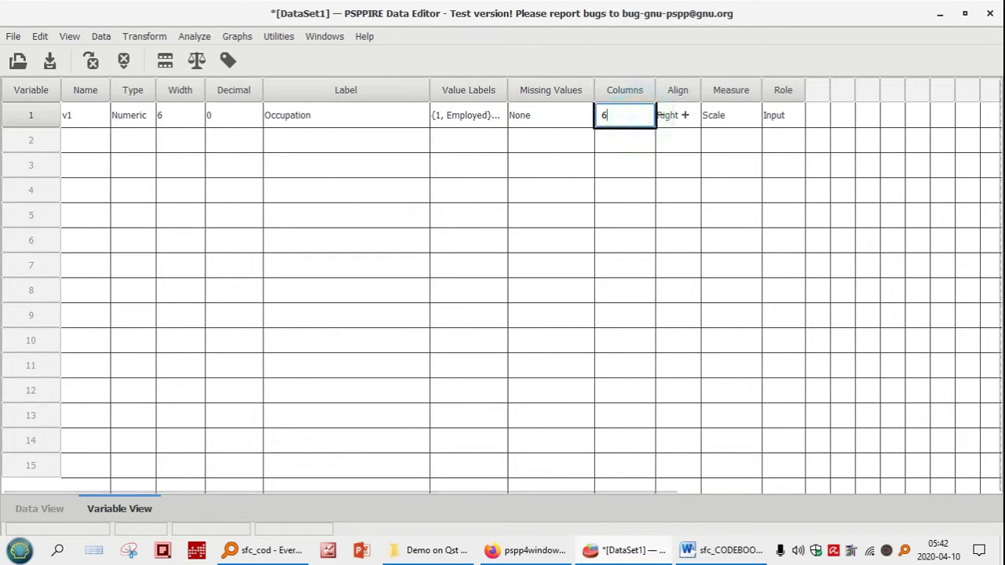
Step: Set the measurement level of variable v1 to Nominal
click(719, 116)
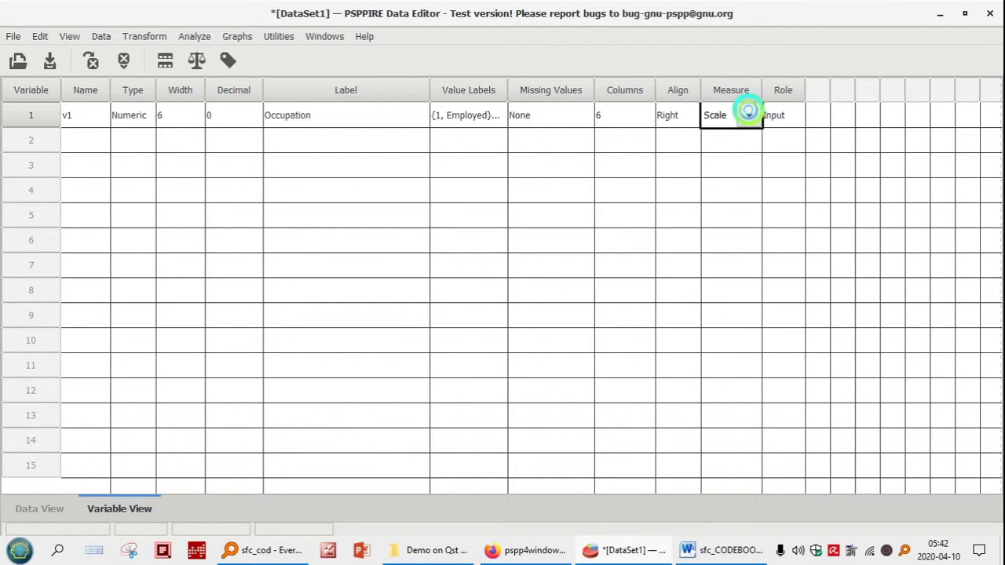
click(748, 114)
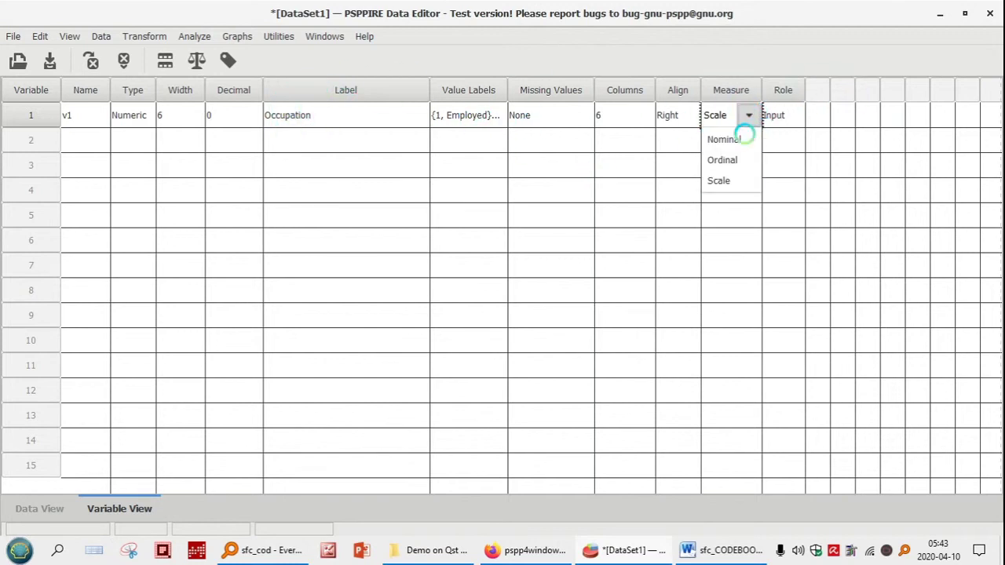
click(733, 138)
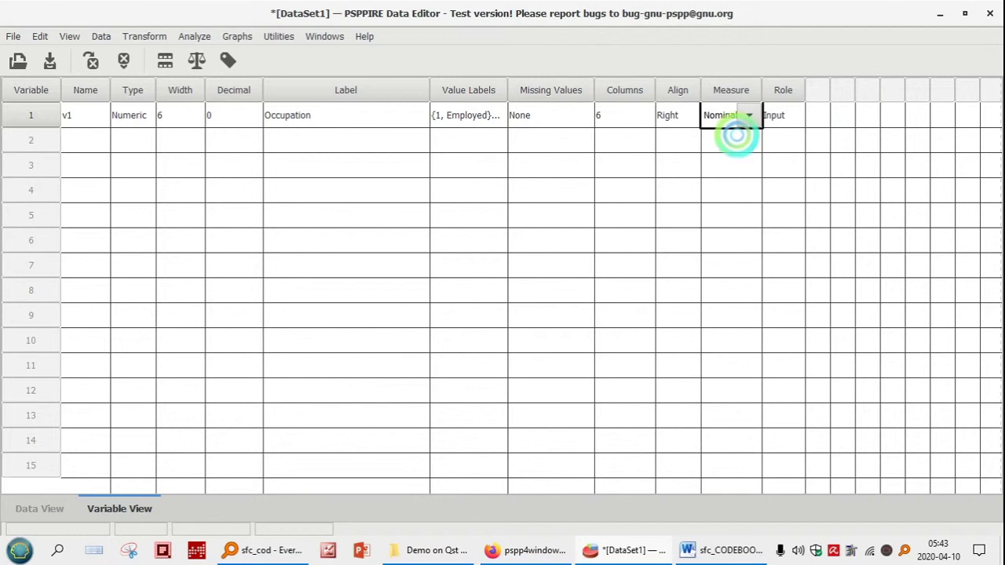
click(821, 116)
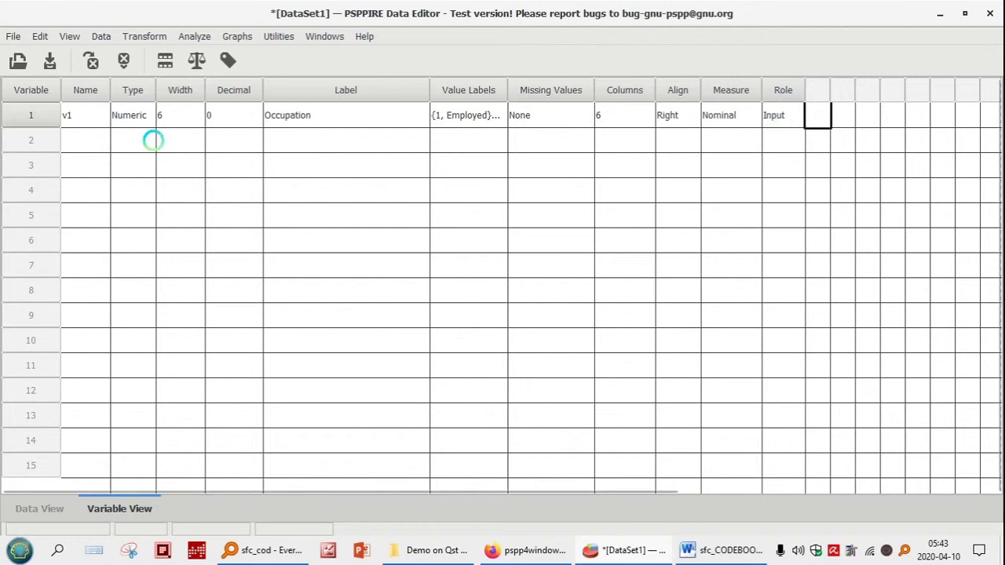
Step: Add a variable named v2 in the second row and set its width to 6
click(78, 143)
text(v2)
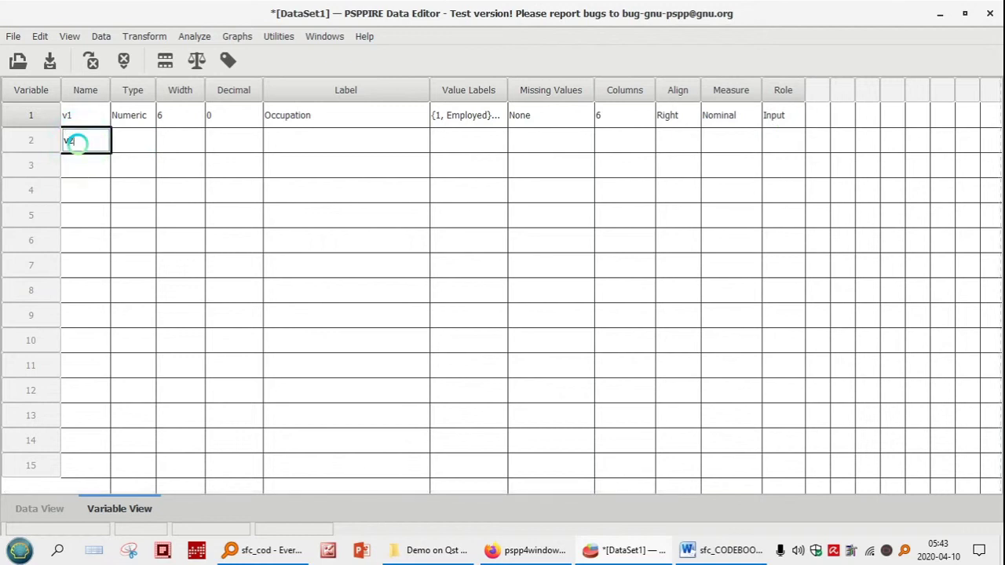
key(Return)
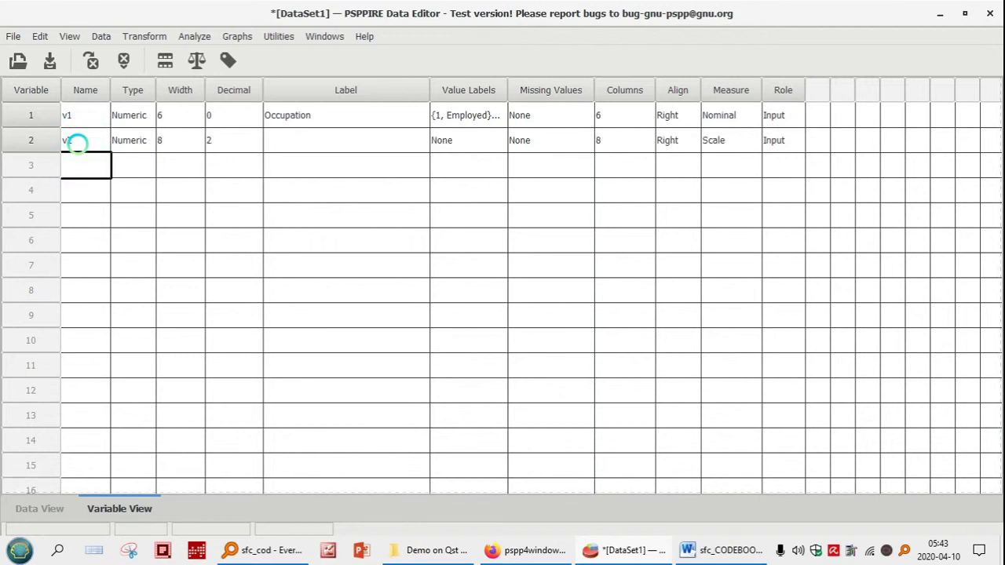
click(196, 141)
click(221, 140)
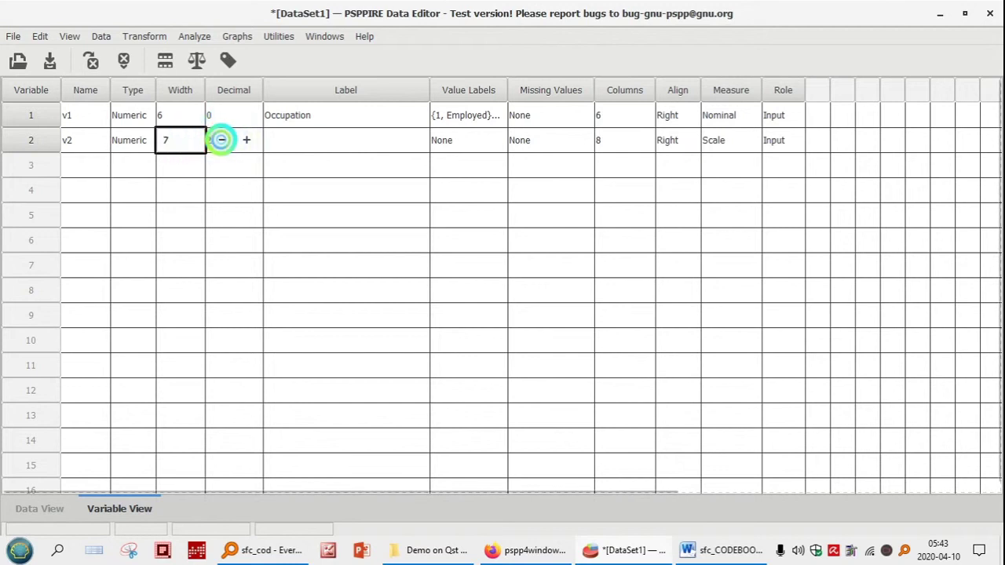
click(221, 140)
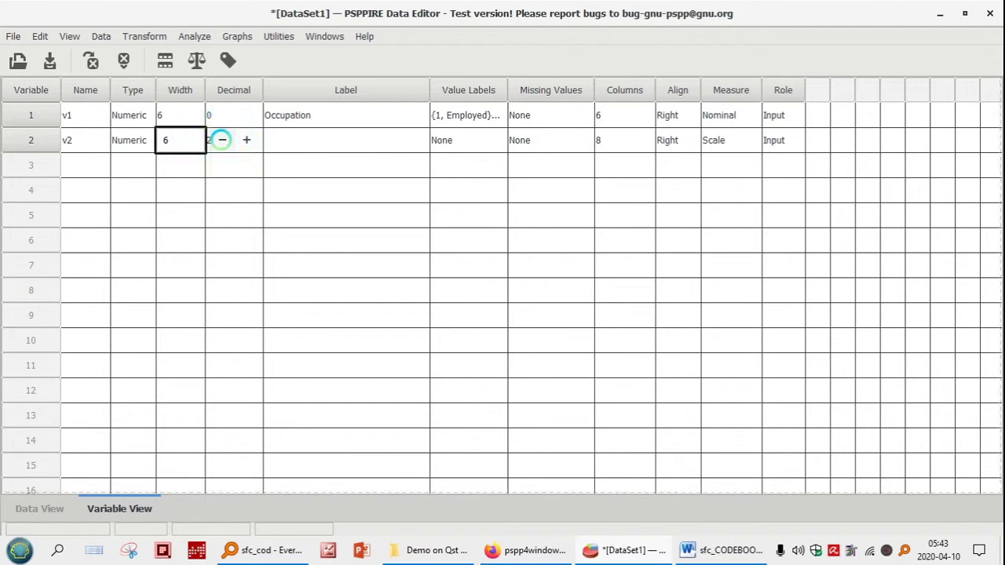
click(287, 138)
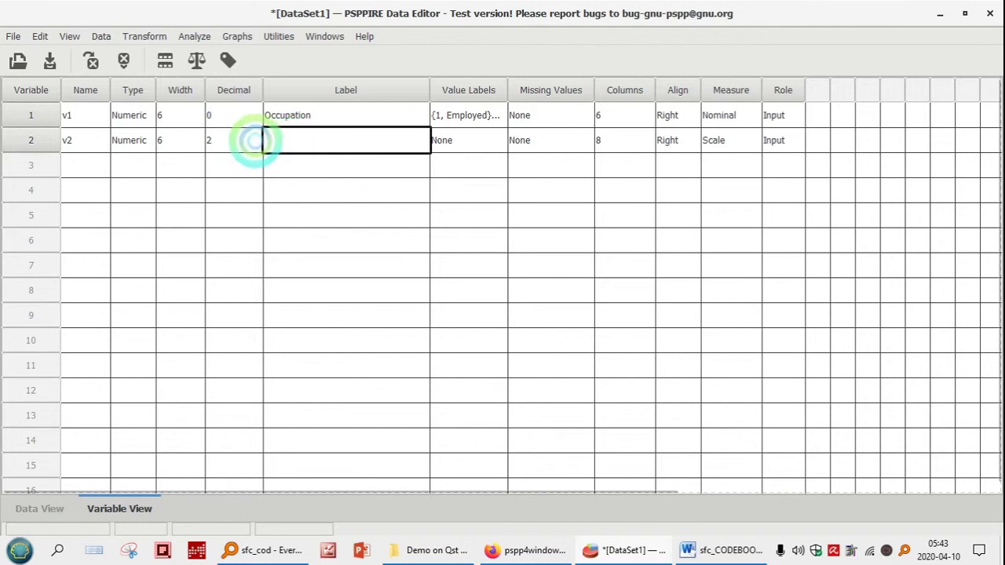
click(254, 140)
click(237, 139)
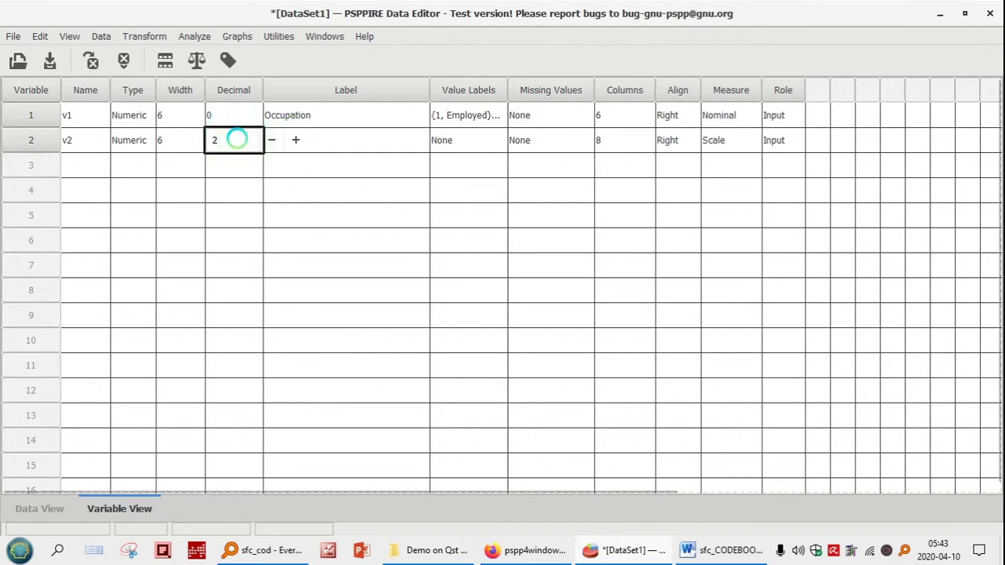
Step: Switch to the codebook in Word and copy the V2 entry "Age (in actuals)"
click(390, 139)
click(688, 550)
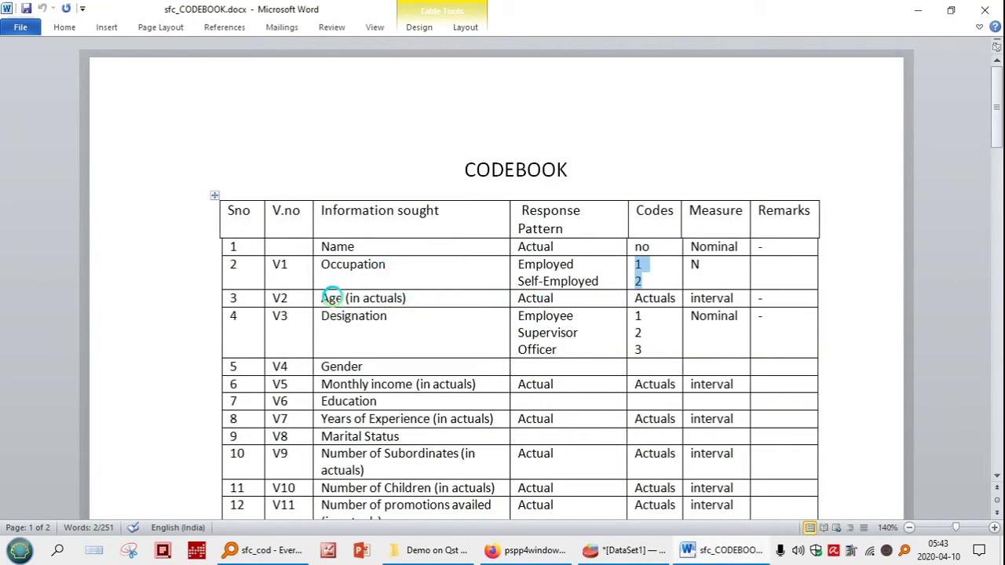
click(332, 298)
key(ctrl+shift+Right)
key(ctrl+shift+Right)
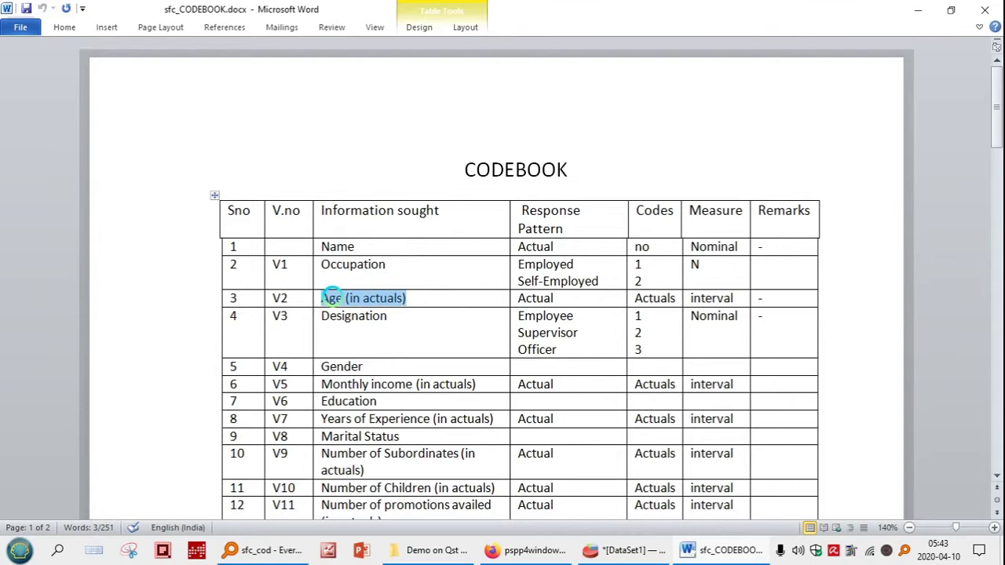
Step: Switch back to PSPP and paste "Age (in actuals)" as the label of variable v2
click(629, 549)
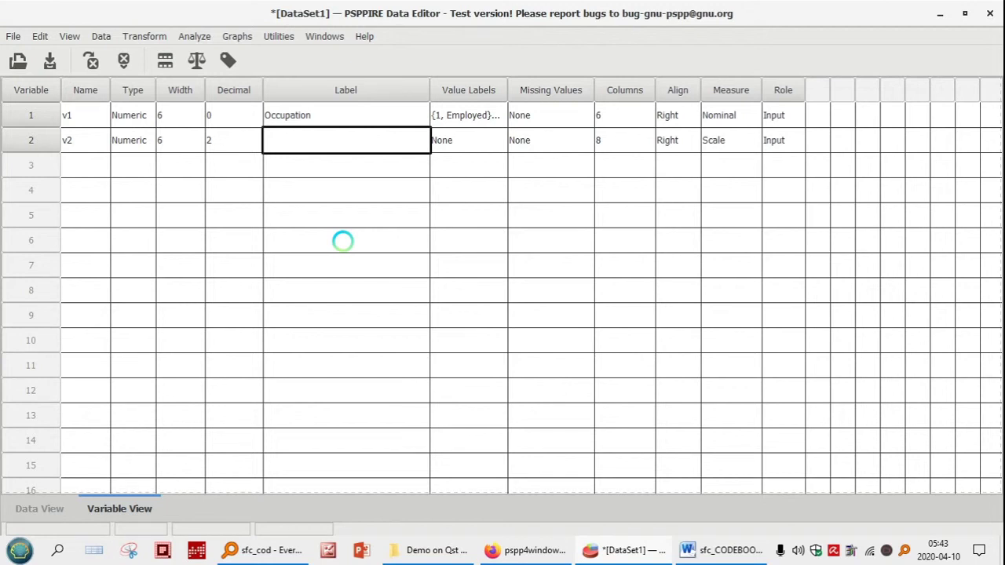
click(315, 141)
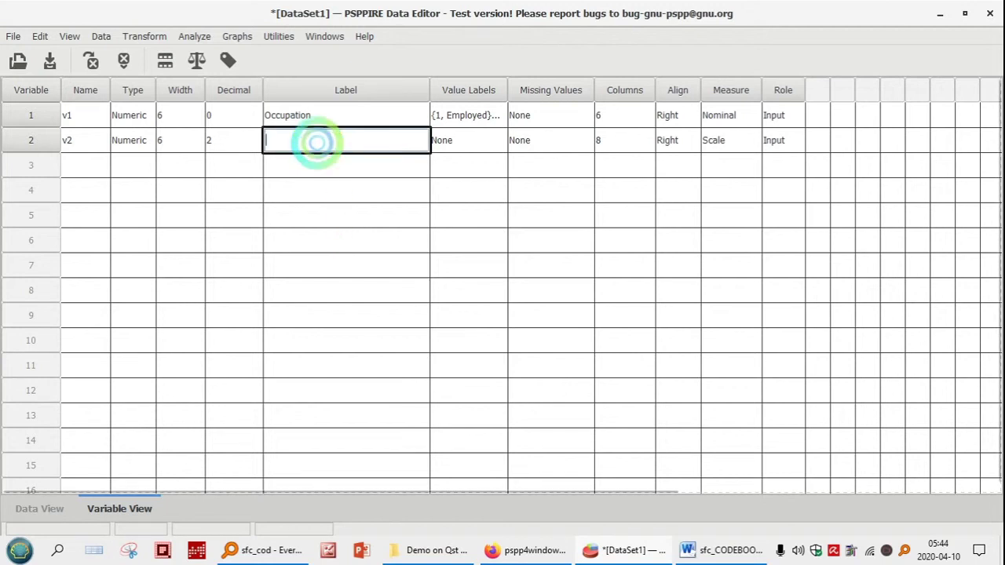
right_click(317, 142)
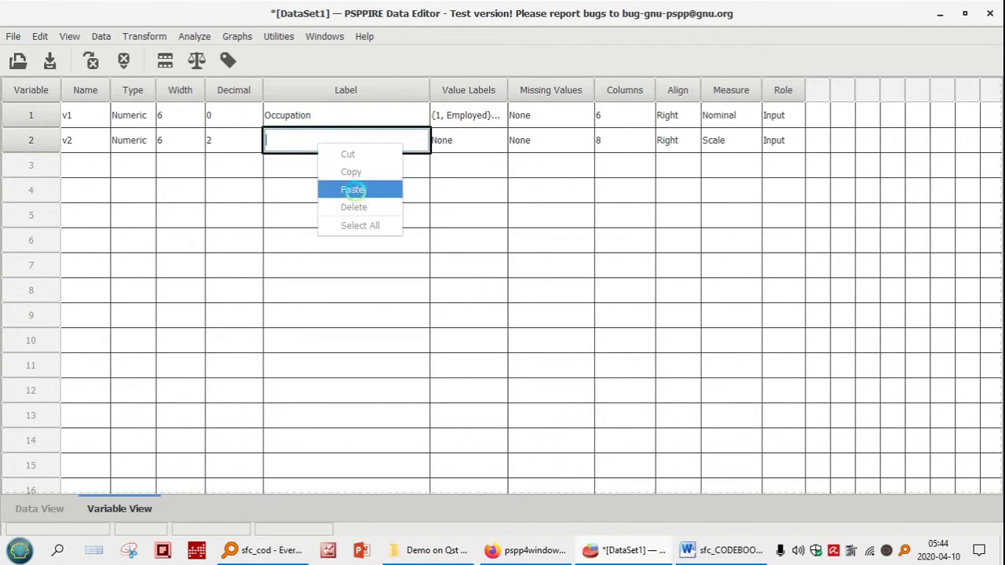
click(359, 186)
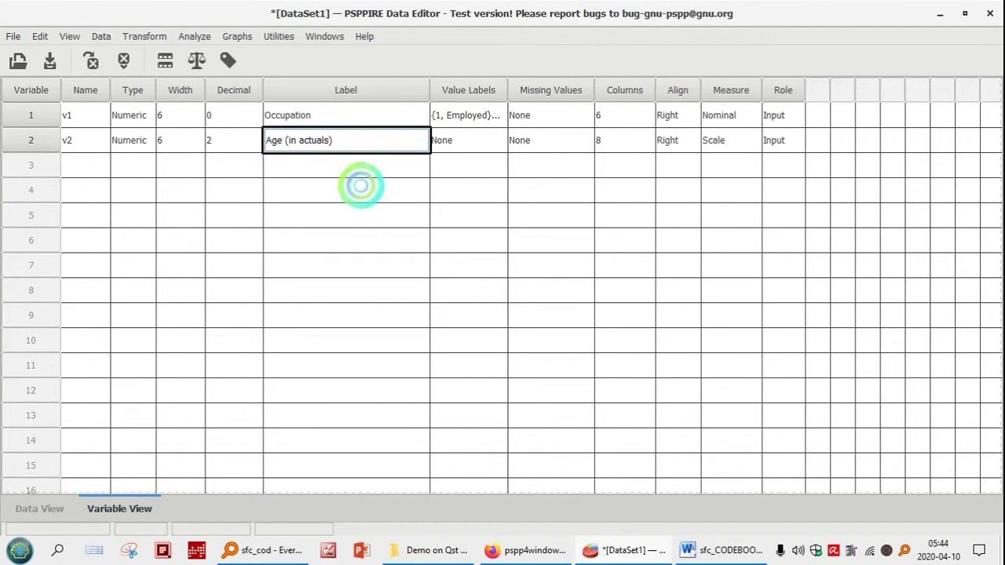
click(437, 153)
click(471, 146)
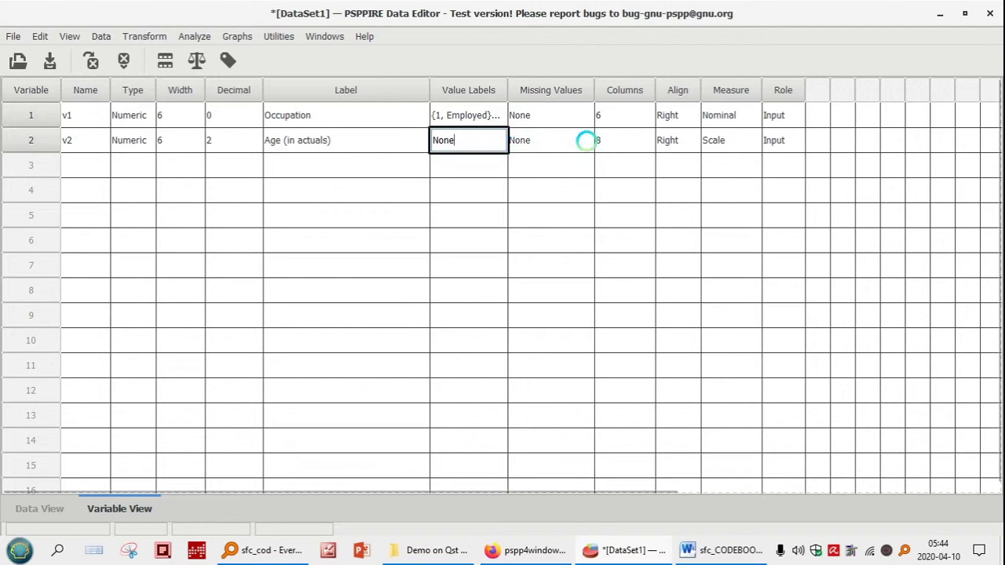
Step: Set the Columns display width of variable v2 to 3
click(645, 141)
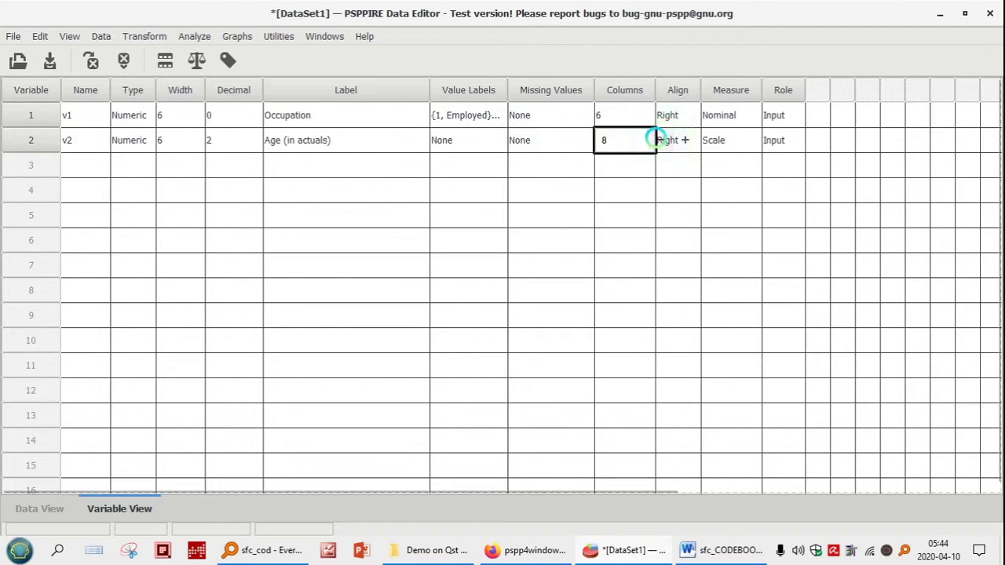
click(662, 140)
click(661, 140)
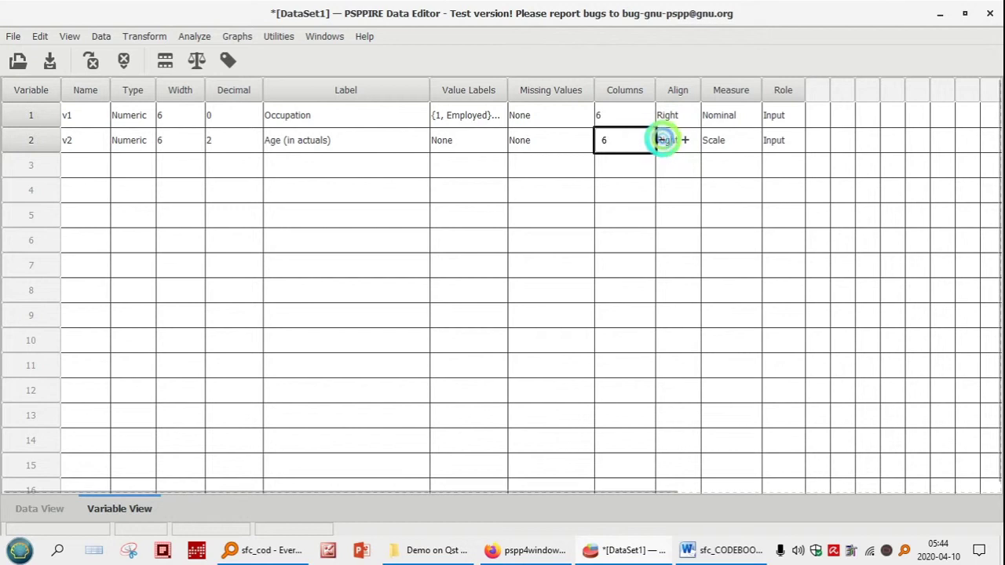
click(662, 140)
click(662, 140)
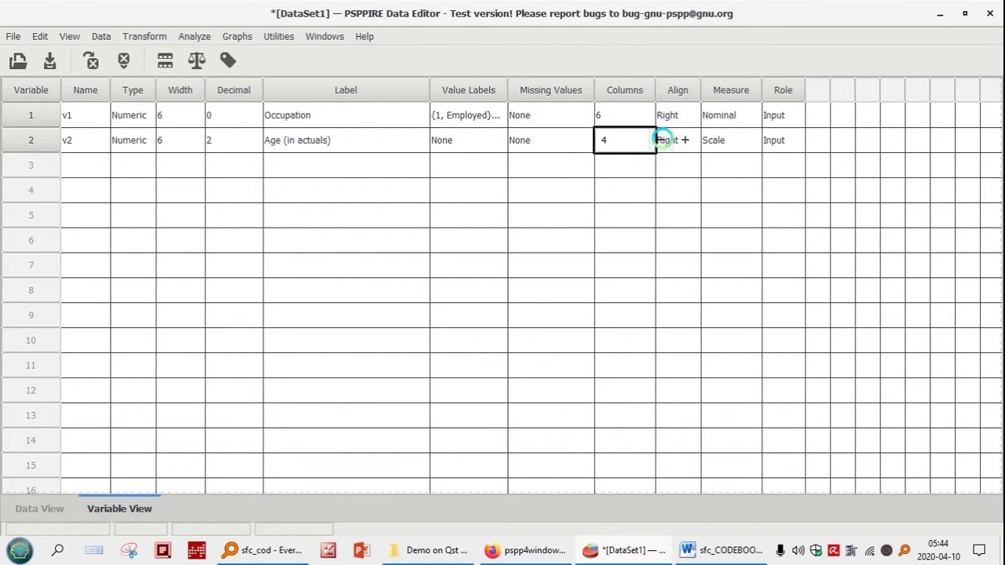
click(662, 140)
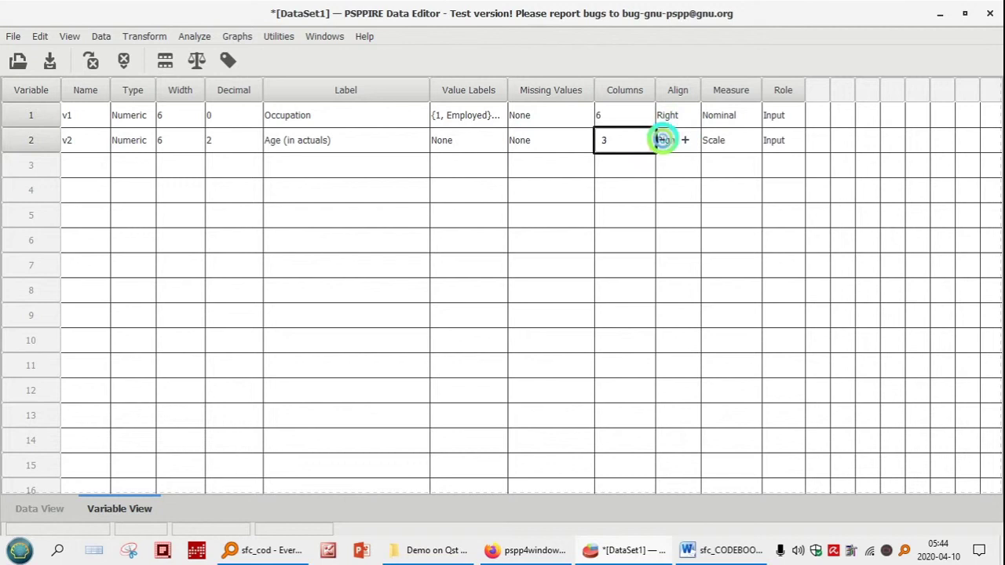
Step: Choose Scale as the measurement level of variable v2
click(730, 140)
click(749, 140)
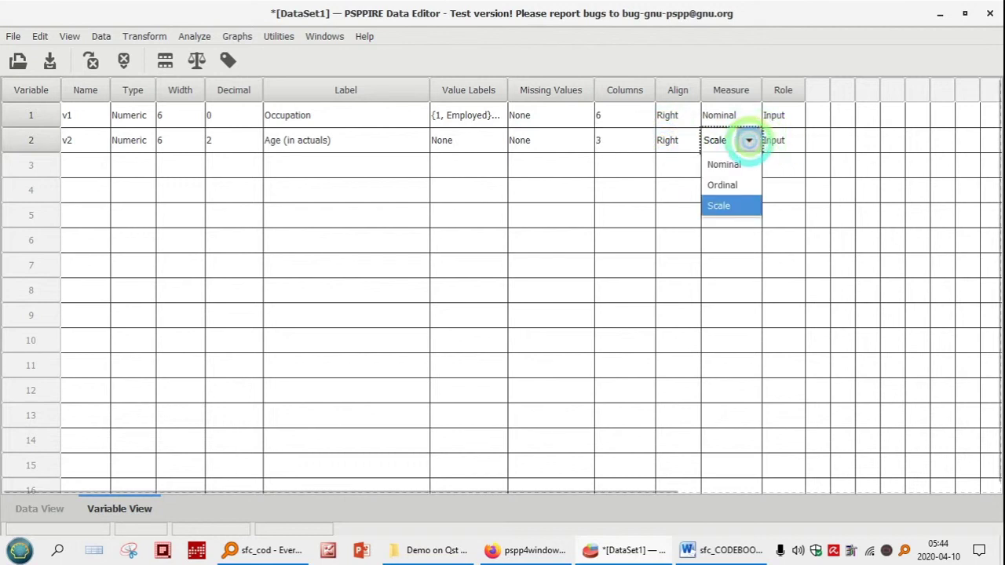
click(729, 204)
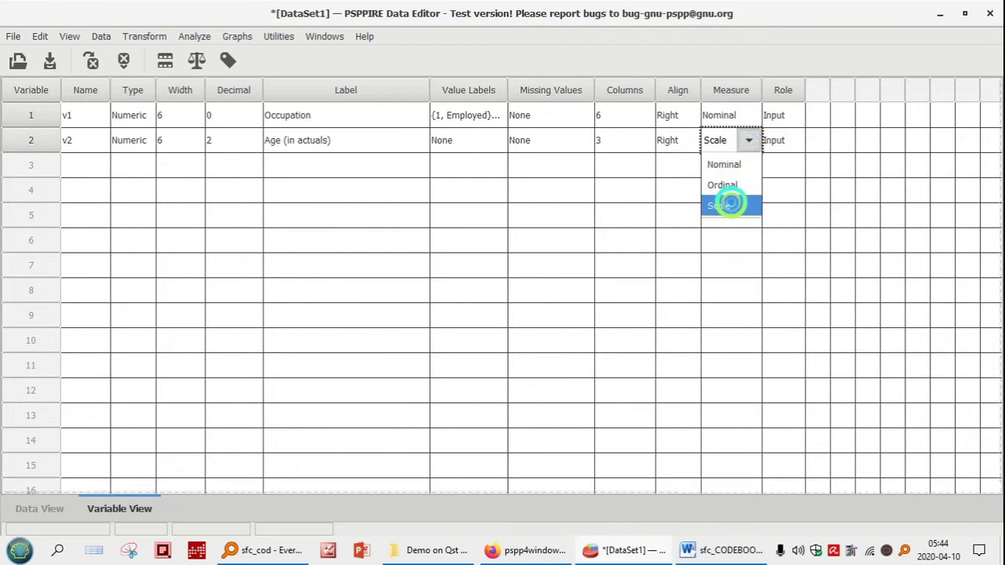
click(733, 158)
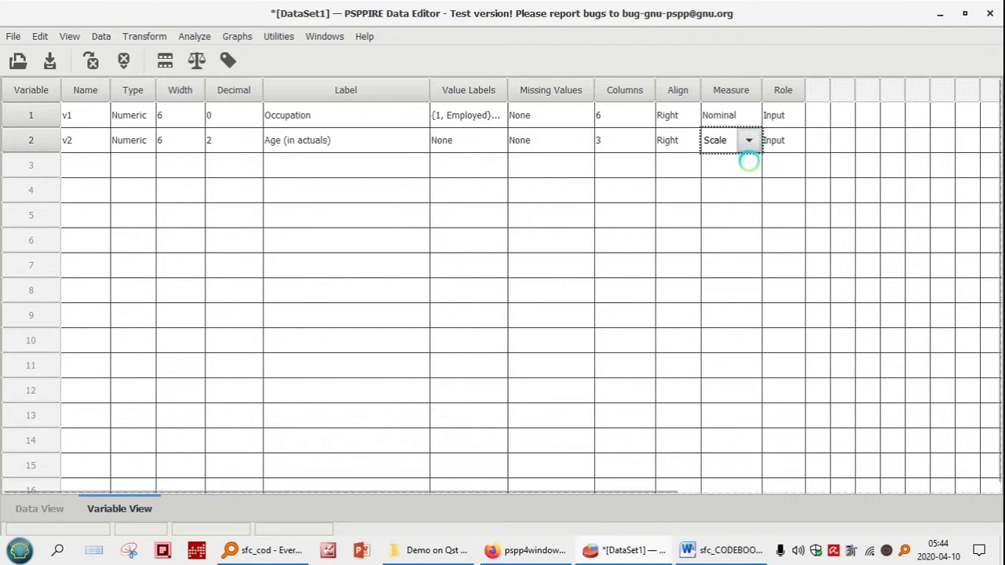
click(752, 140)
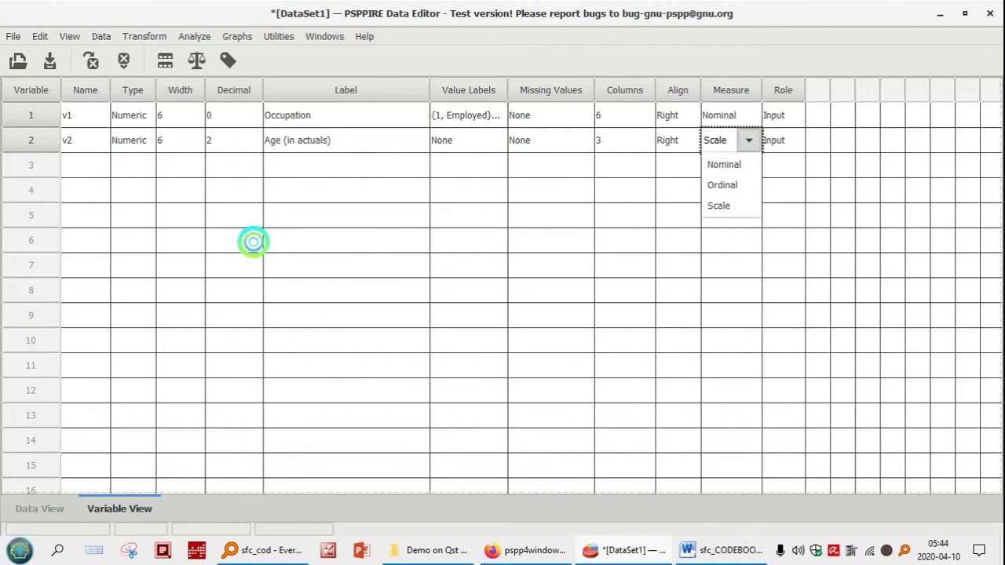
click(253, 242)
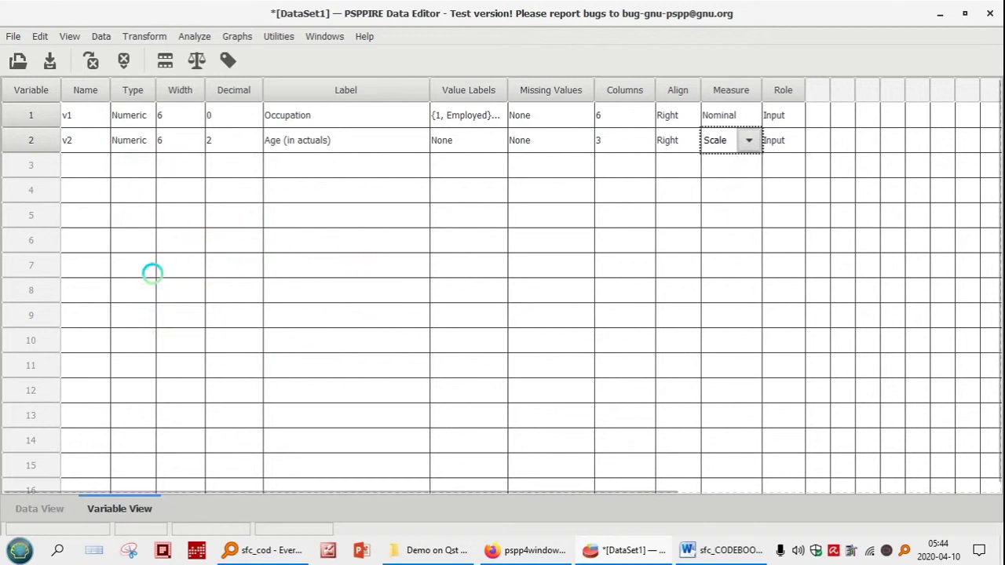
Step: Switch to the codebook in Word and review the remaining variables, from the personal details to the conflict and satisfaction scale items
click(713, 551)
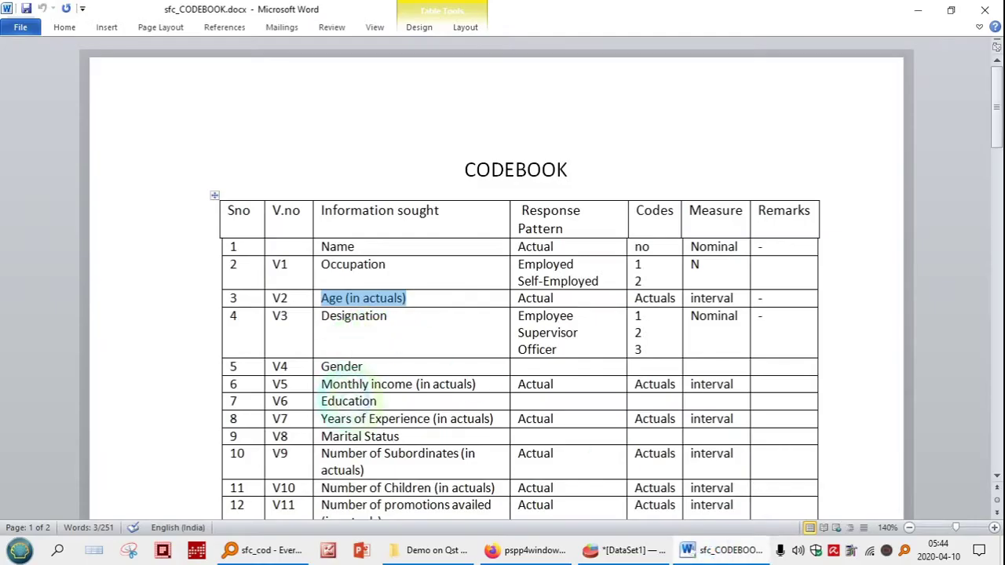
click(352, 401)
scroll(352, 402, down, 15)
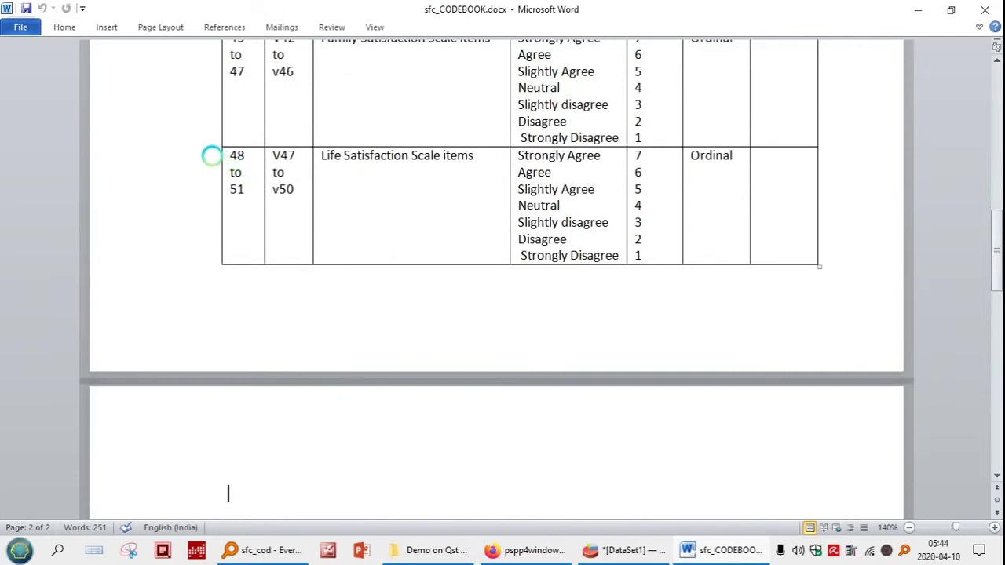
click(377, 150)
scroll(377, 149, up, 3)
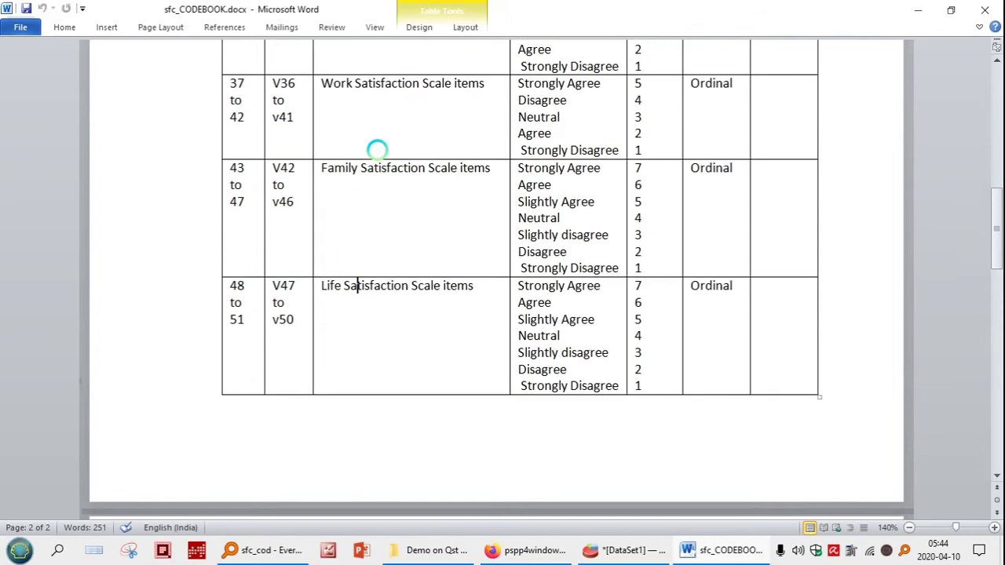
scroll(377, 149, up, 9)
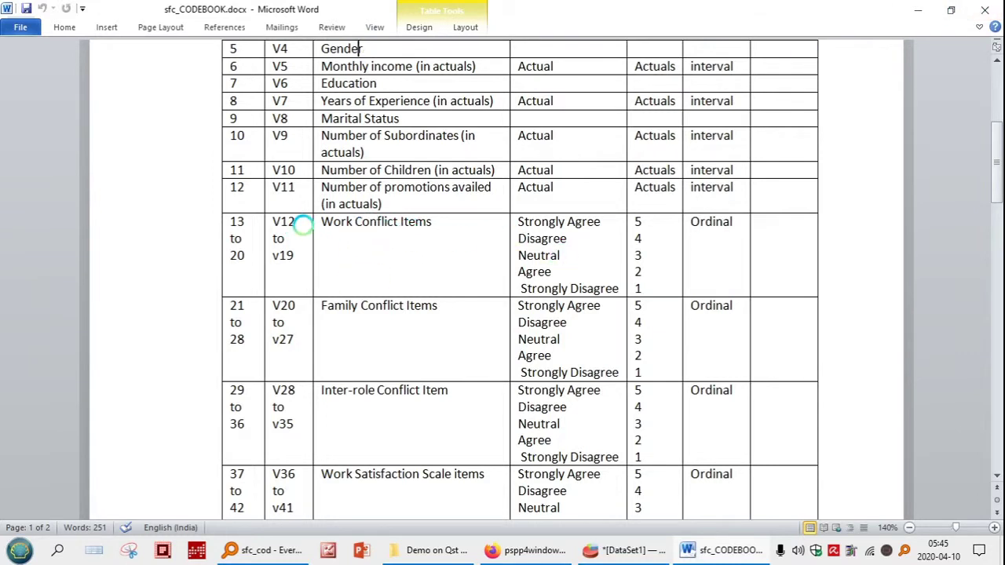
Step: Return to PSPP and add a variable named v12 in the third row
click(918, 11)
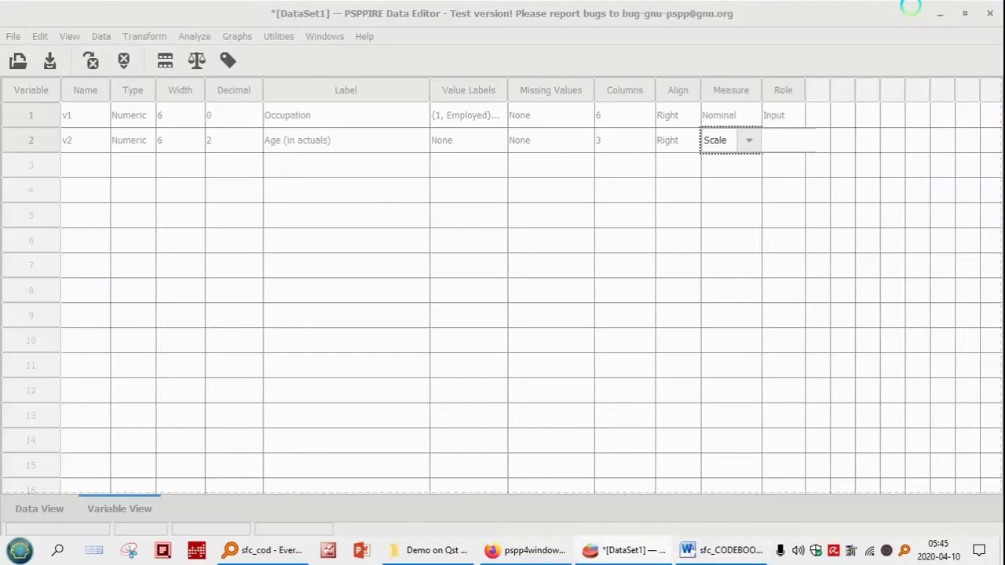
click(87, 166)
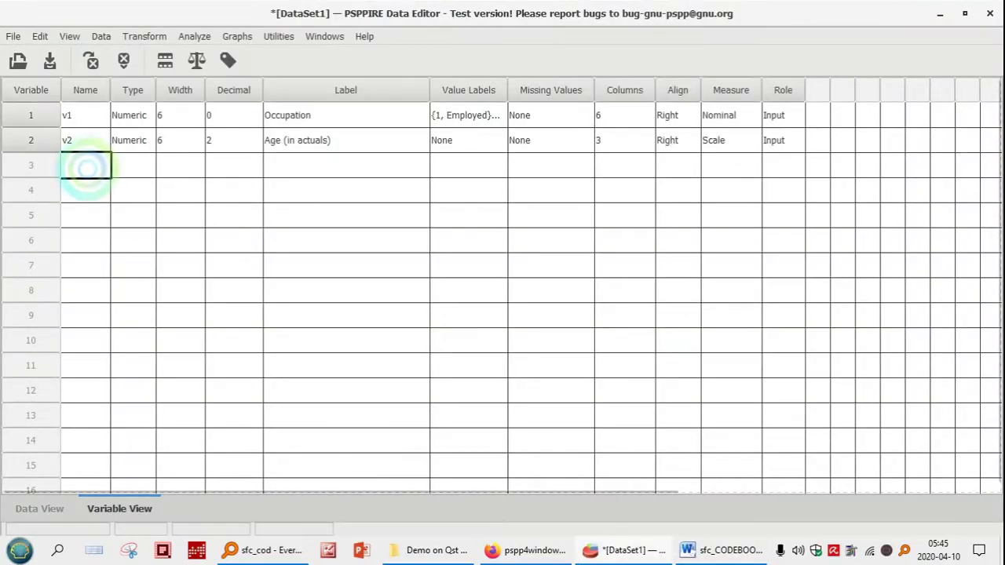
text(v12)
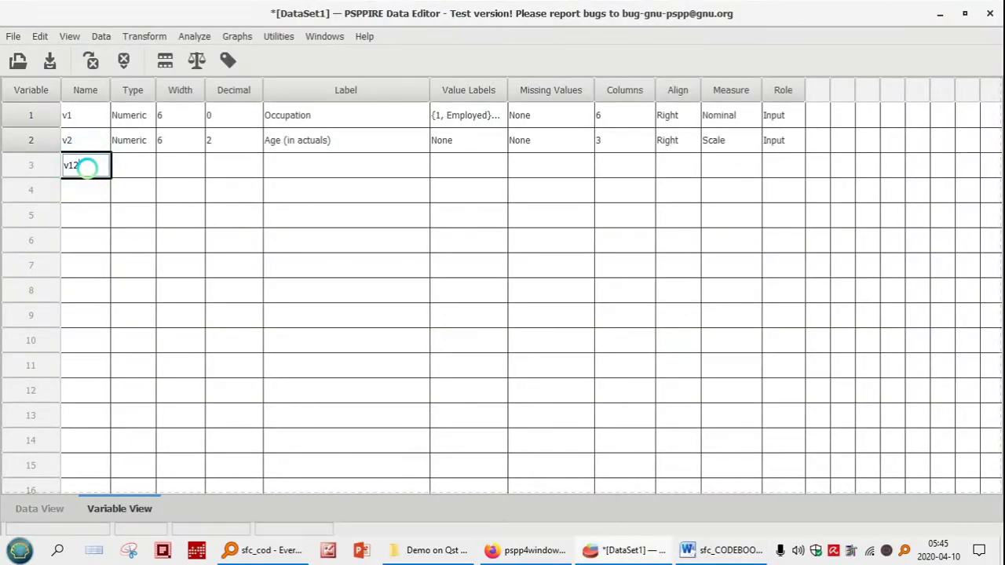
click(134, 165)
click(103, 167)
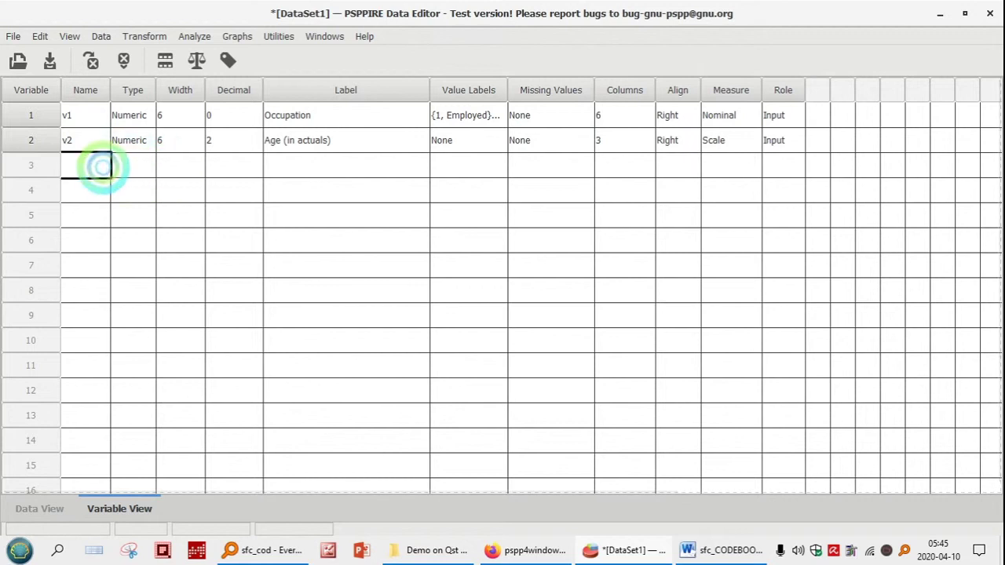
text(v12)
key(Return)
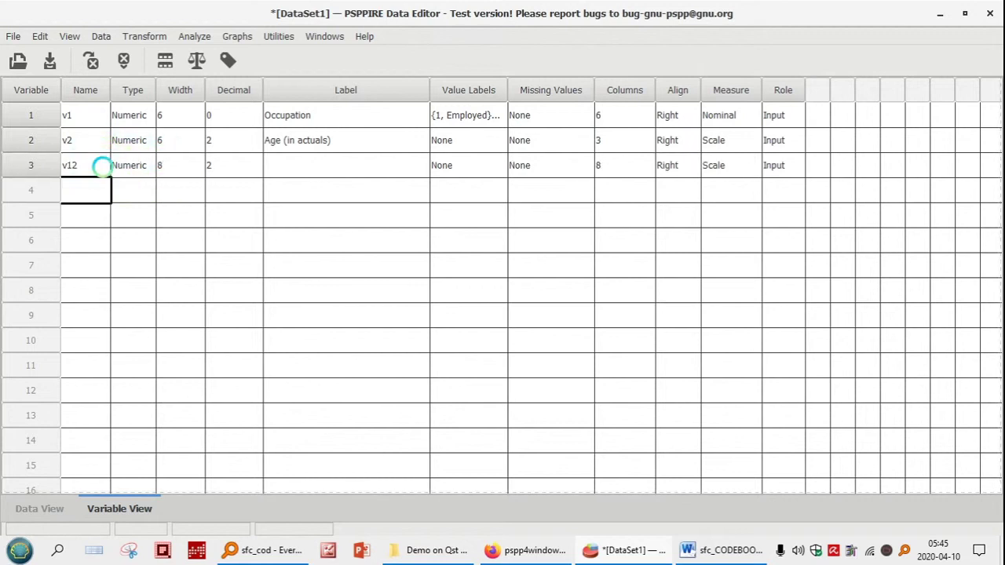
Step: Set the width of variable v12 to 3
click(196, 167)
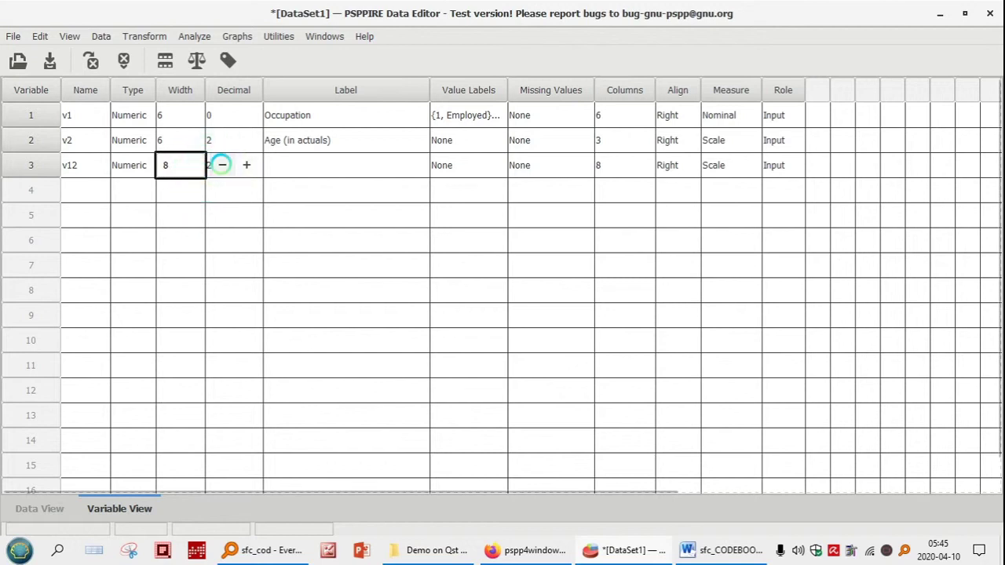
click(222, 164)
click(222, 165)
click(222, 165)
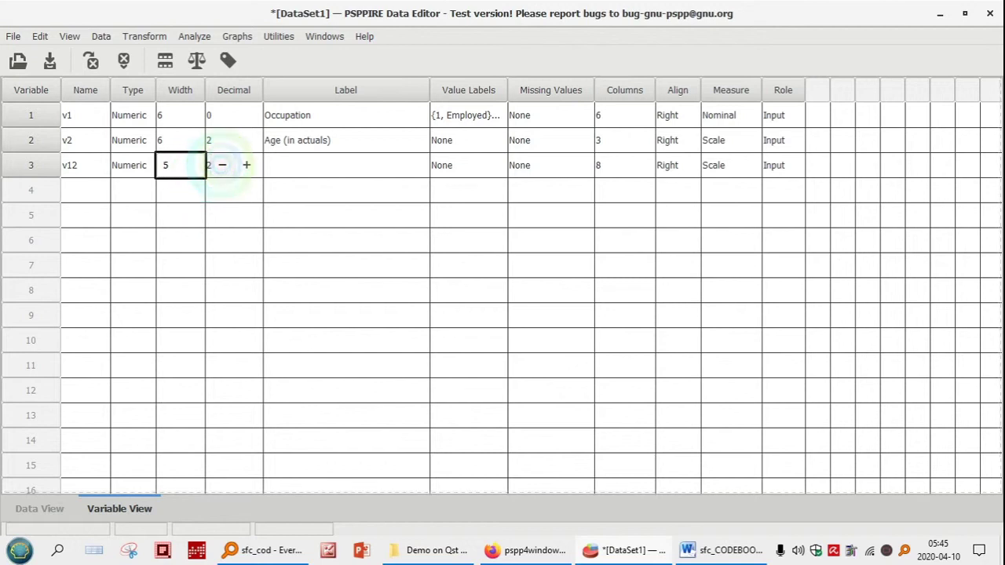
click(222, 165)
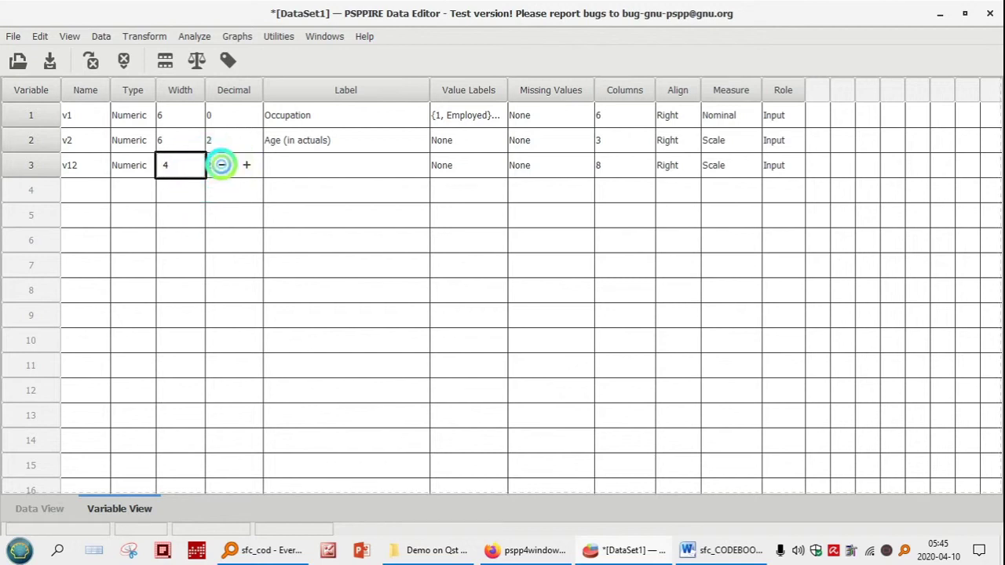
click(223, 164)
click(279, 162)
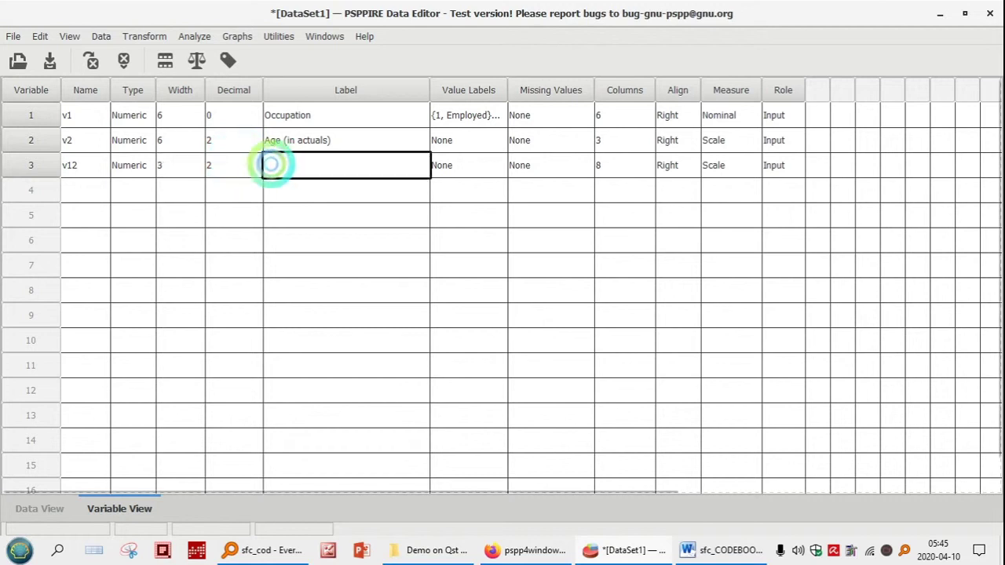
Step: Set the number of decimals of variable v12 to 0
click(243, 165)
click(270, 165)
click(270, 165)
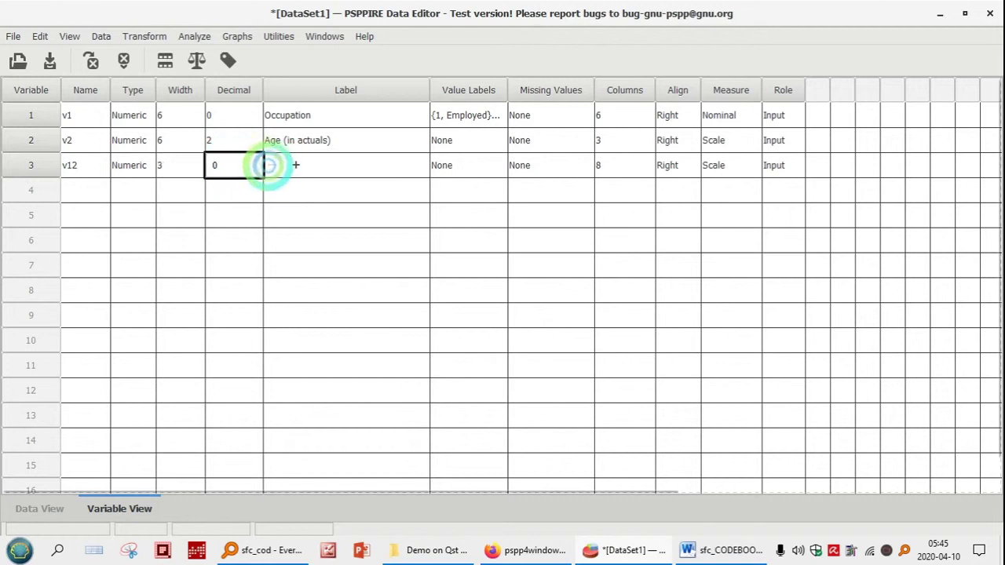
Step: Open the label of variable v12 for editing and look up the Work Conflict Items entry in the Word codebook
click(336, 161)
click(343, 163)
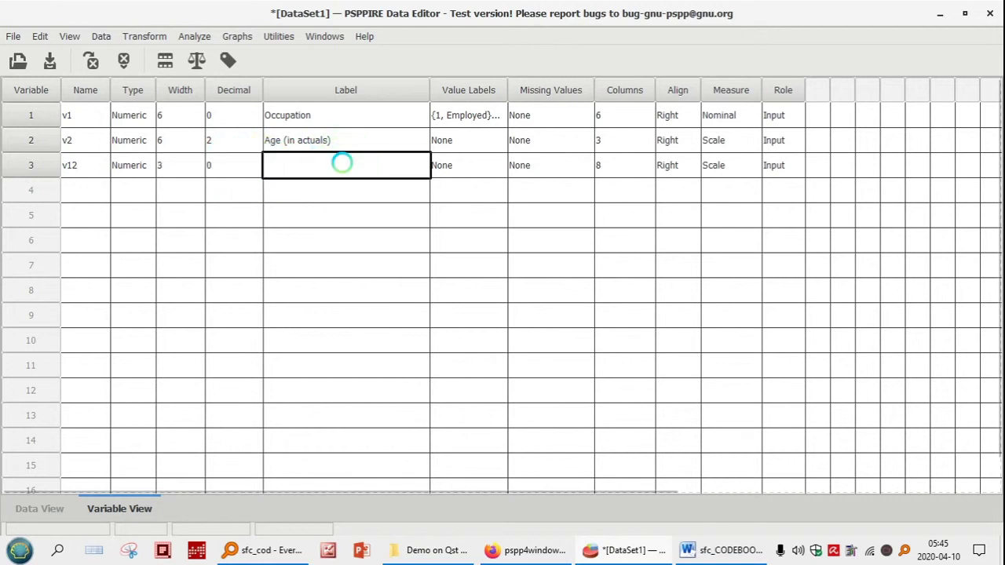
click(342, 162)
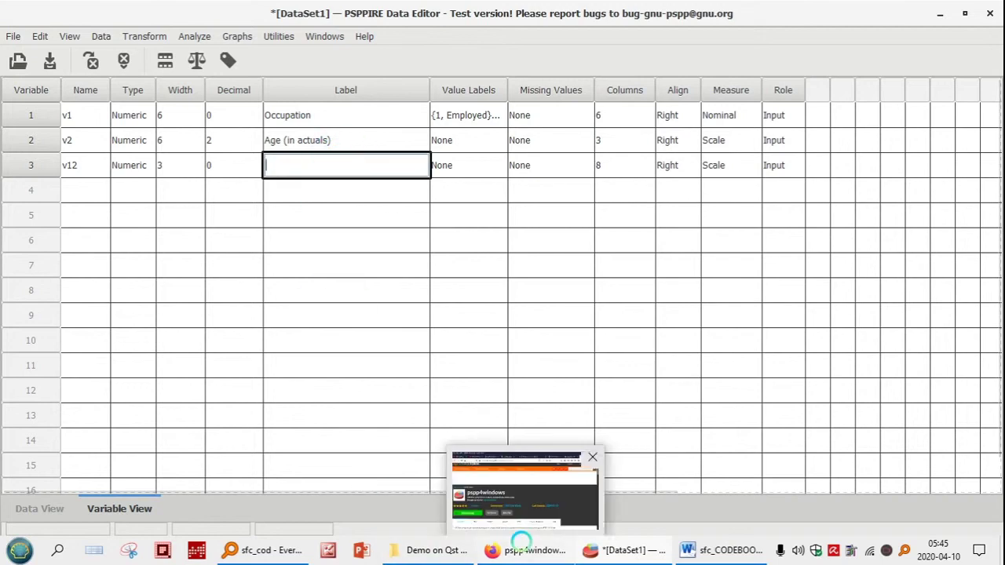
click(715, 547)
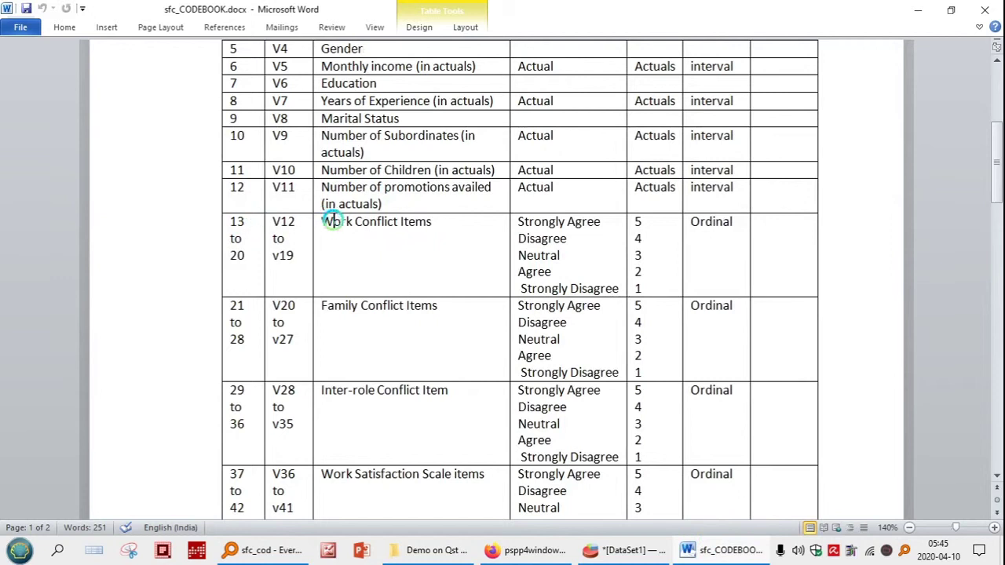
drag(328, 222, 436, 221)
click(917, 9)
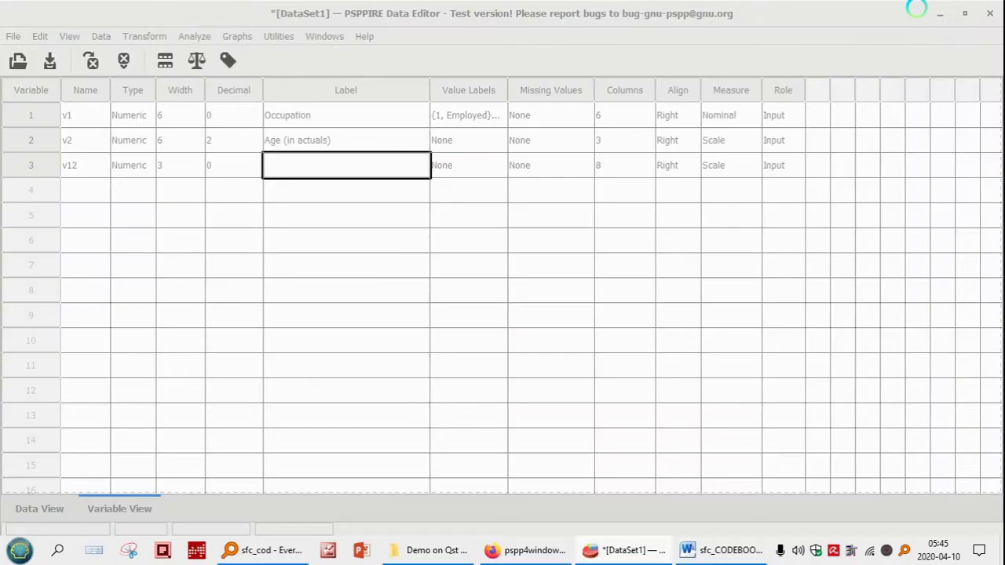
Step: Open draft qUESTIONNAIRE.docx from the Demo on Qst construction folder and copy the text of work conflict item 13
click(424, 550)
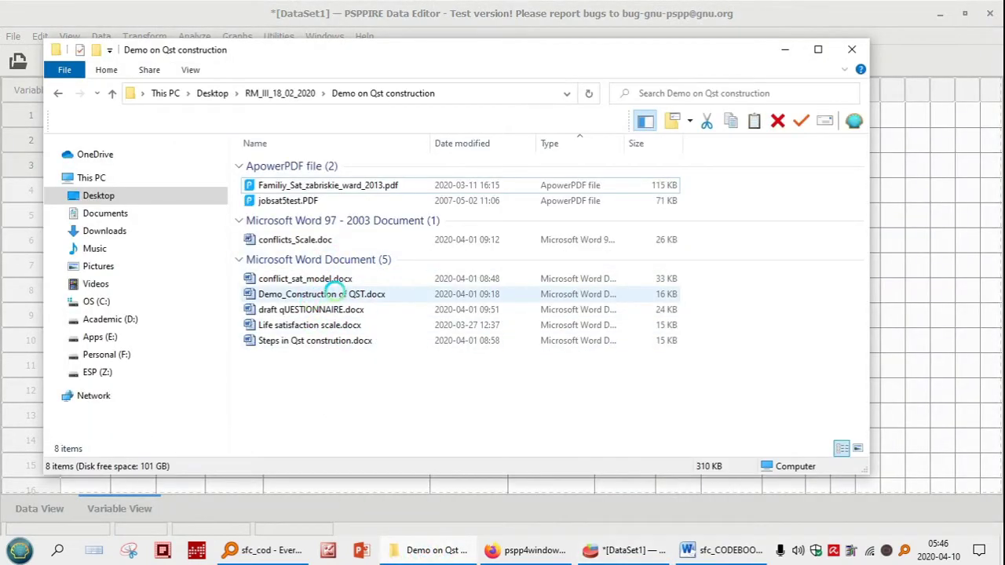
double_click(314, 310)
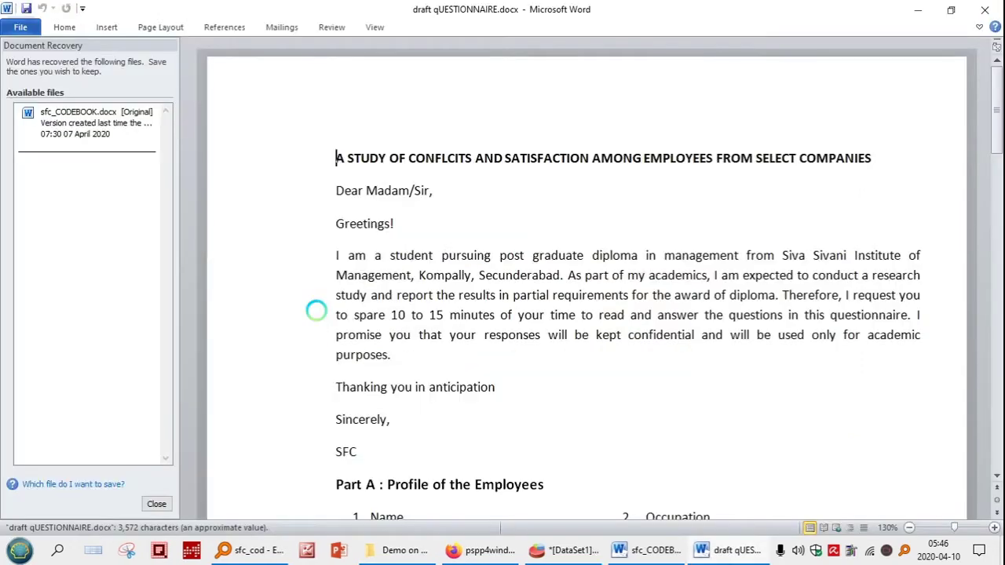
key(Page_Down)
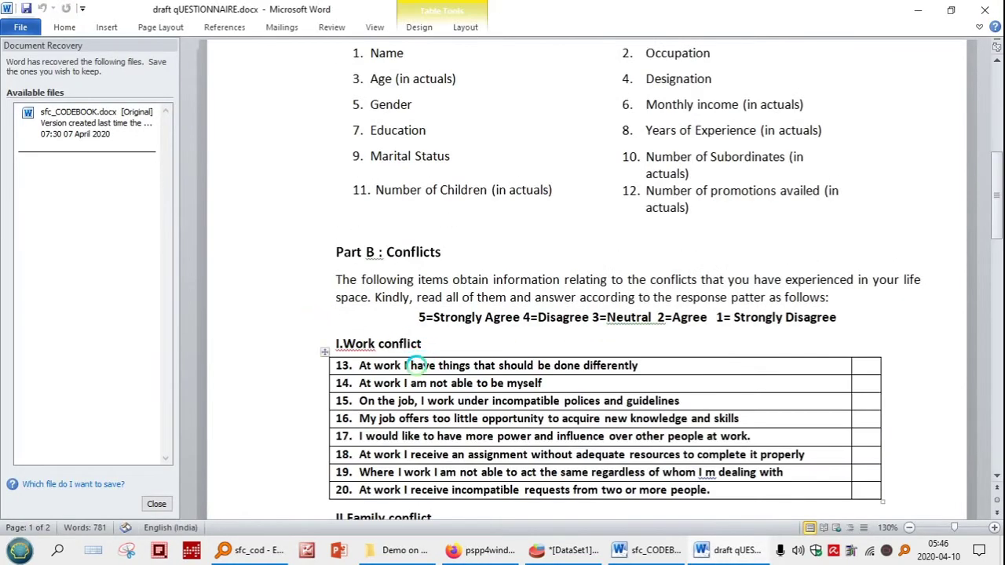
drag(358, 366, 639, 367)
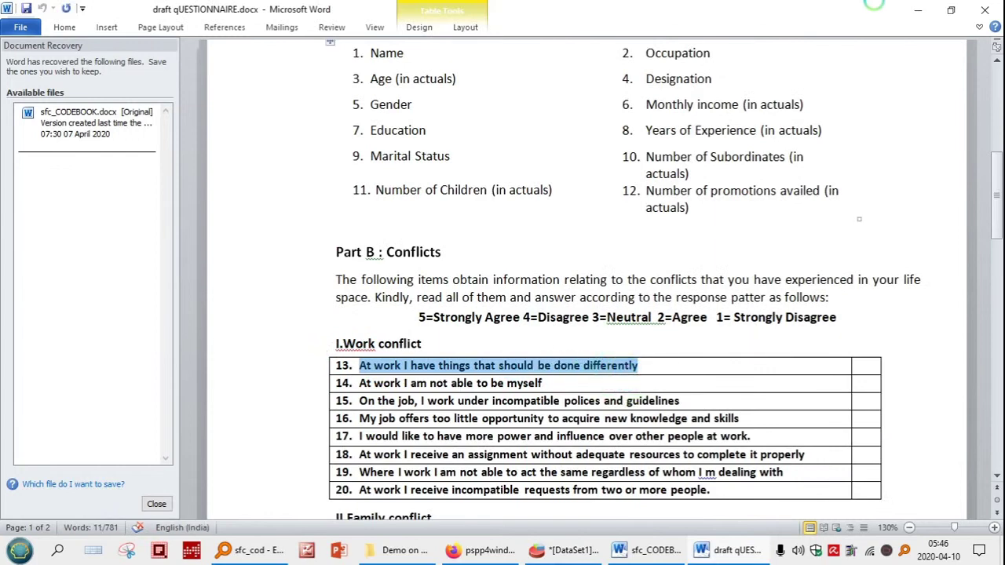
Step: Return to PSPP and paste the copied questionnaire item as the label of variable v12
click(917, 10)
click(793, 47)
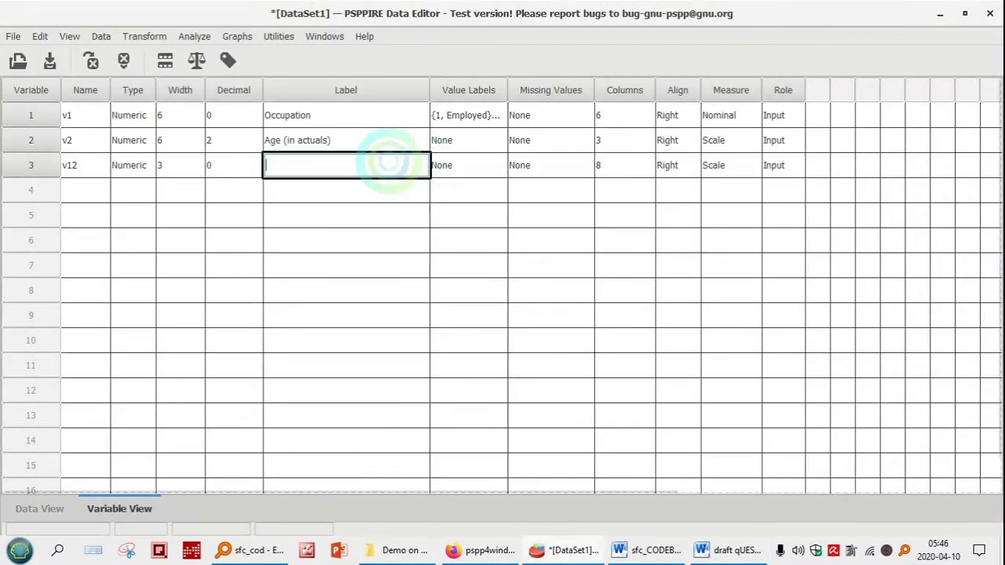
right_click(370, 165)
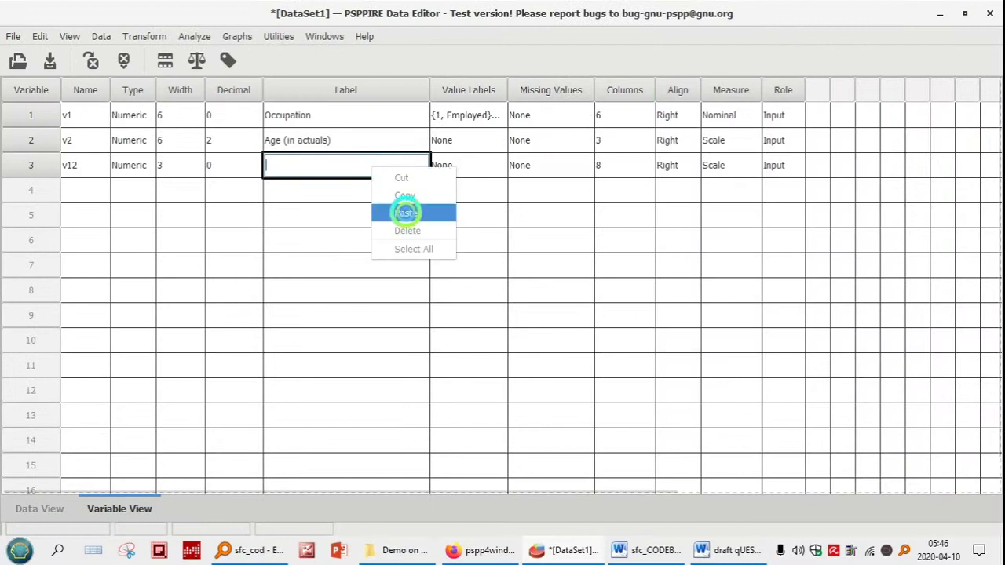
click(406, 213)
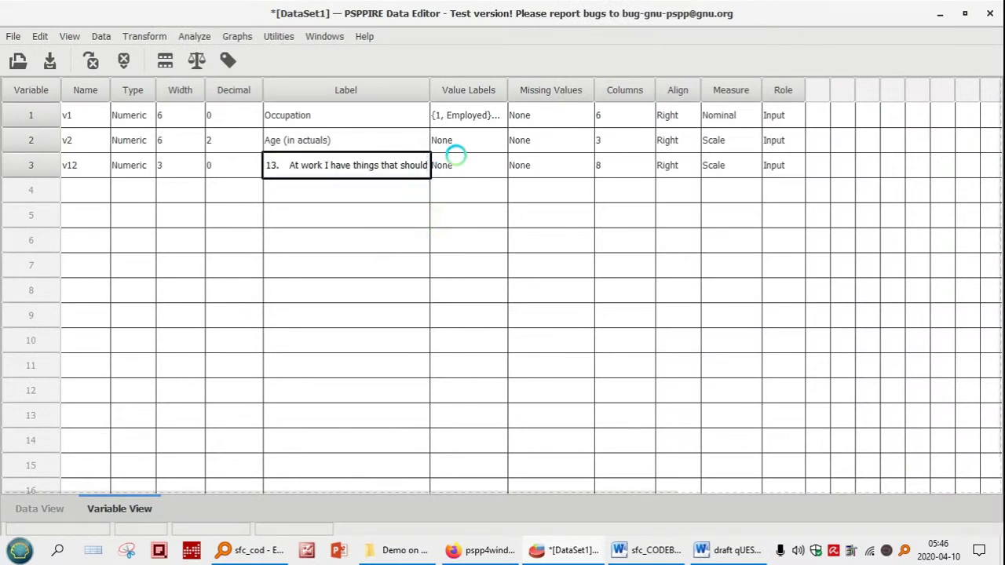
click(483, 166)
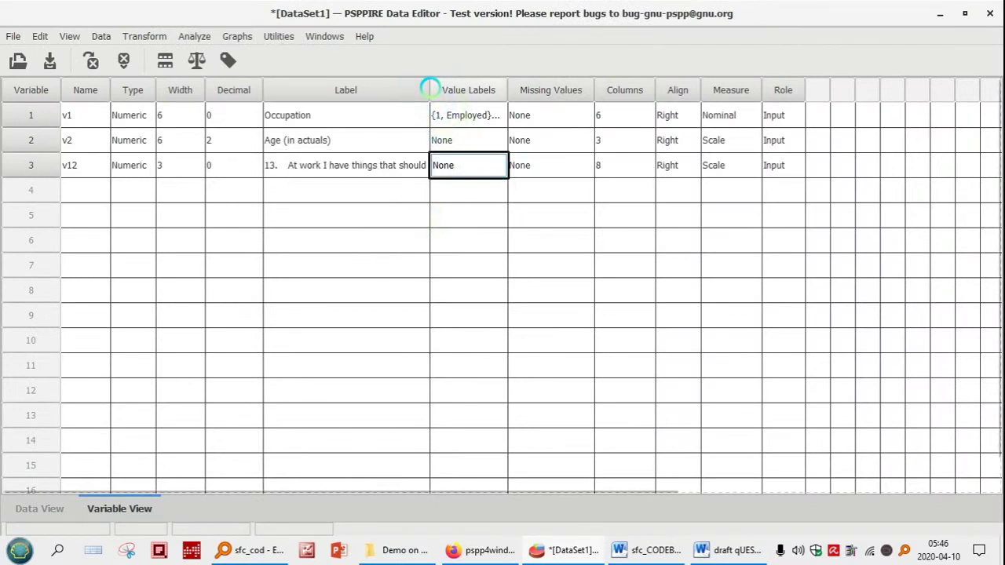
Step: Widen the Label column and remove the leading "13." and spaces so v12's label reads "At work I have things that should be done differently"
drag(430, 88, 552, 89)
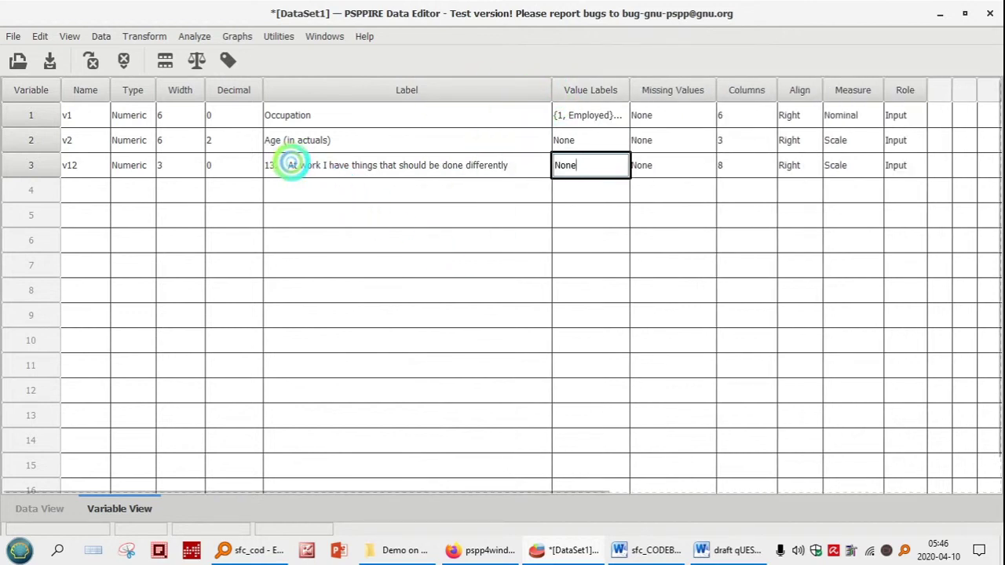
double_click(342, 165)
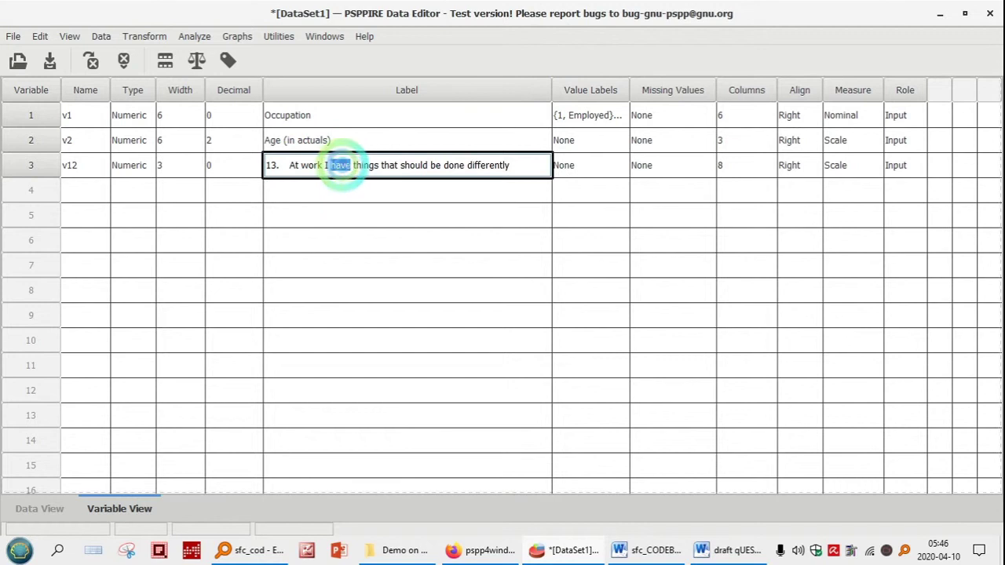
key(Home)
key(Delete)
key(Delete)
key(Delete)
key(Delete)
key(Delete)
key(Delete)
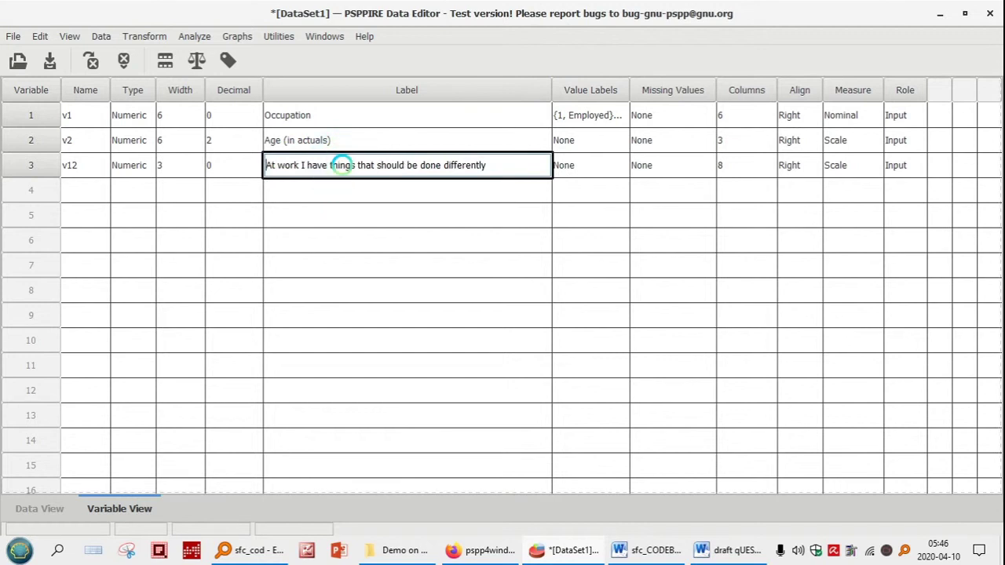
Step: Check the response categories and codes of the work conflict items in the Word codebook
click(595, 165)
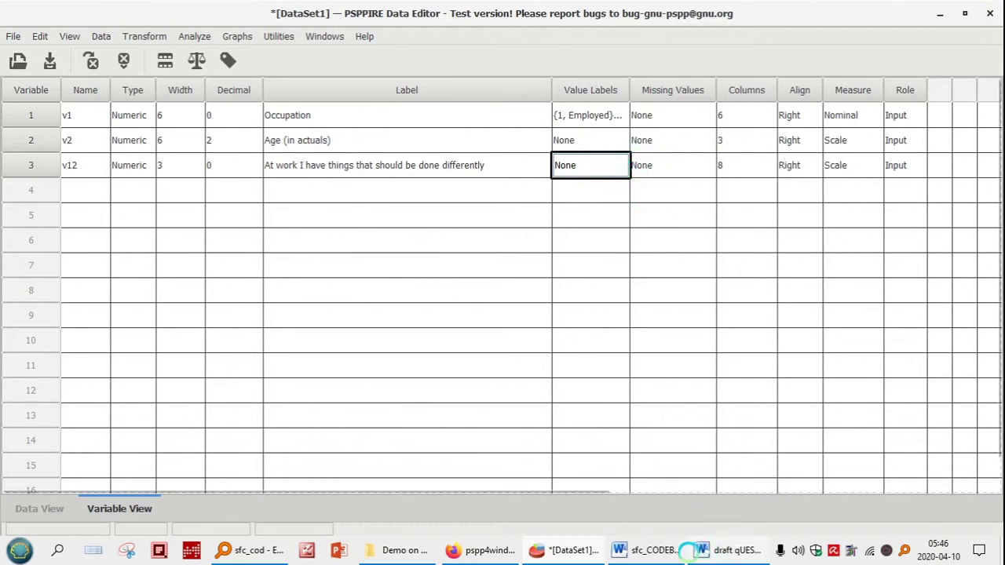
click(665, 549)
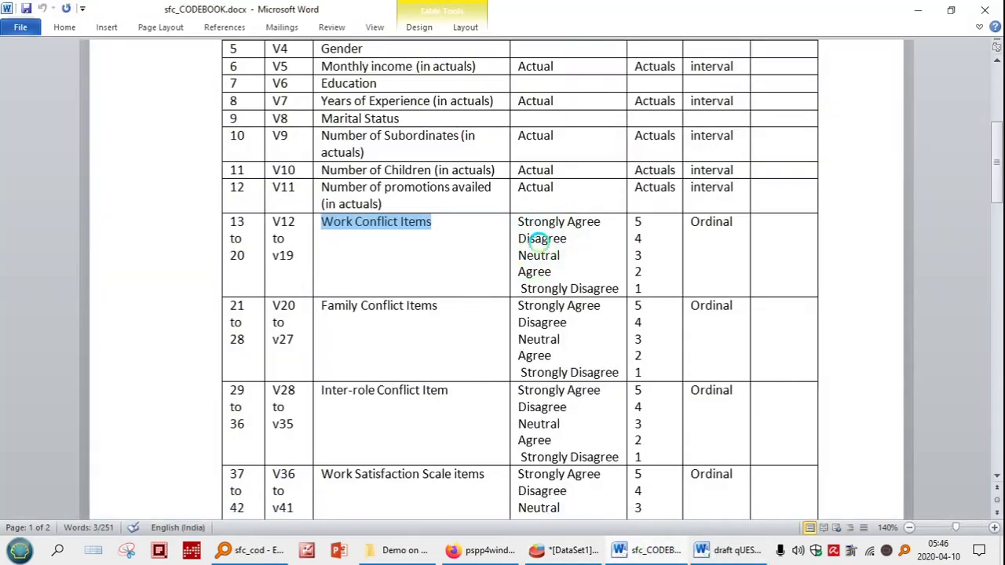
click(919, 9)
Step: Add value labels to v12 in PSPP: 1 = Strongly Disagree, 2 = Disagree and 3 = Neutral
click(623, 168)
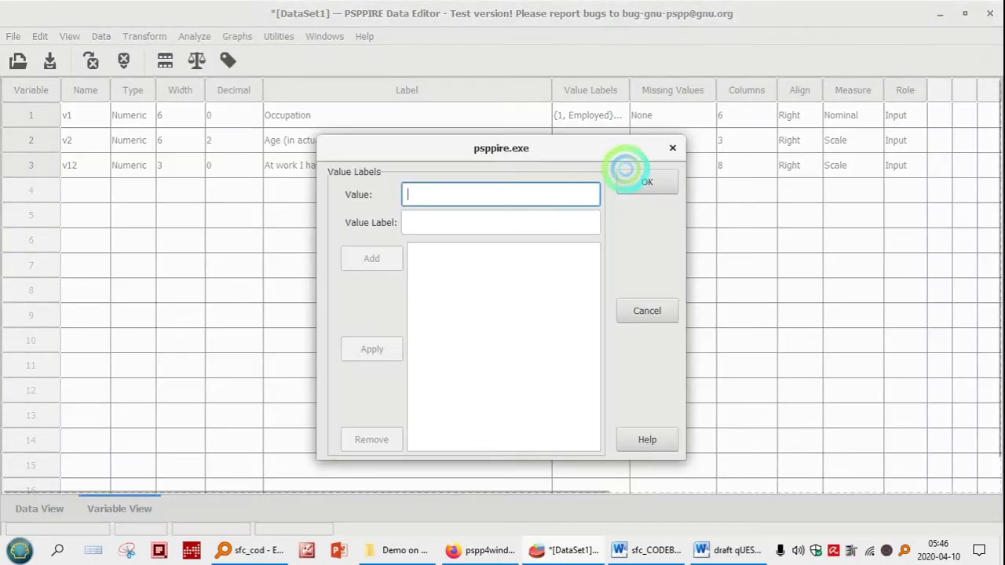
text(1)
key(Tab)
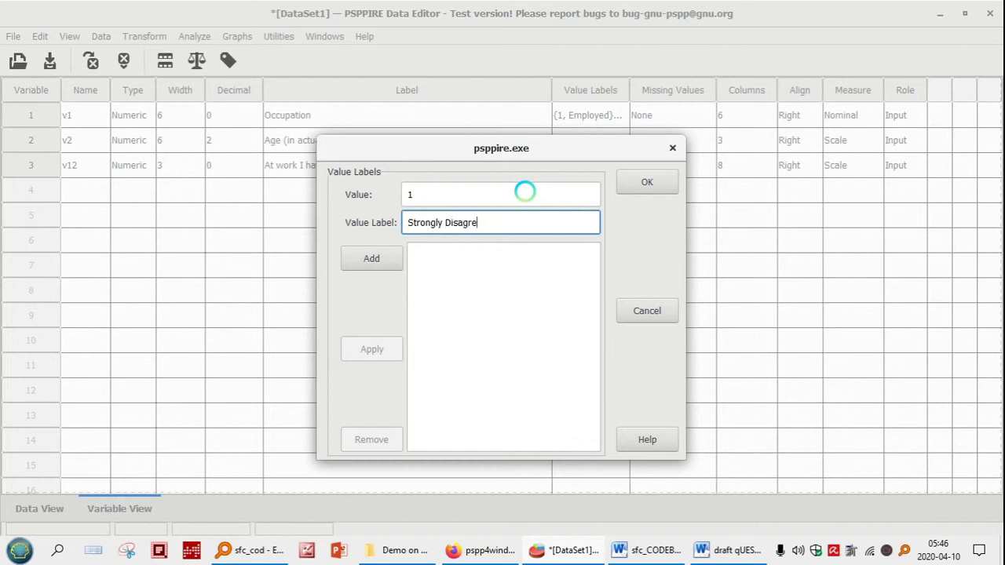
key(Return)
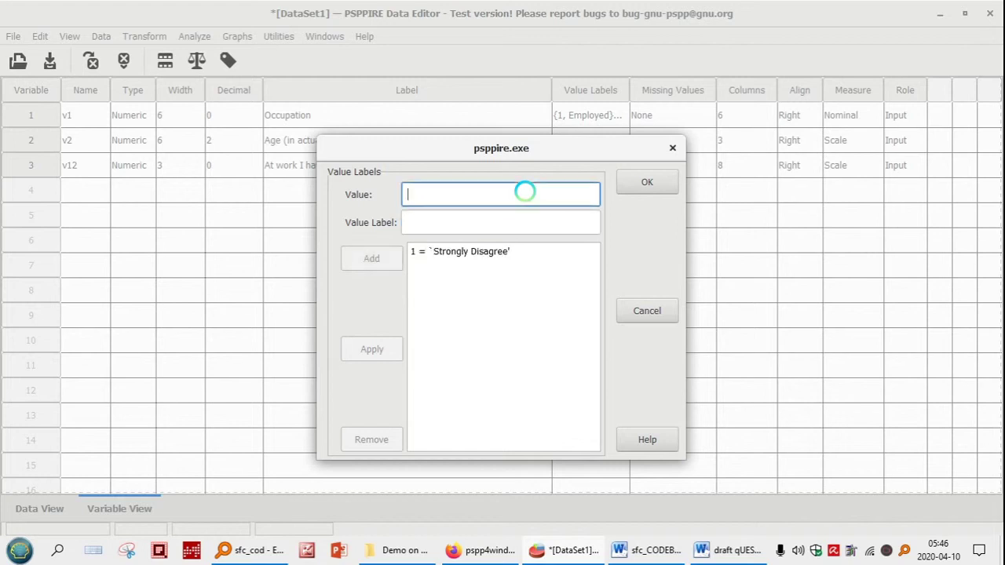
key(Tab)
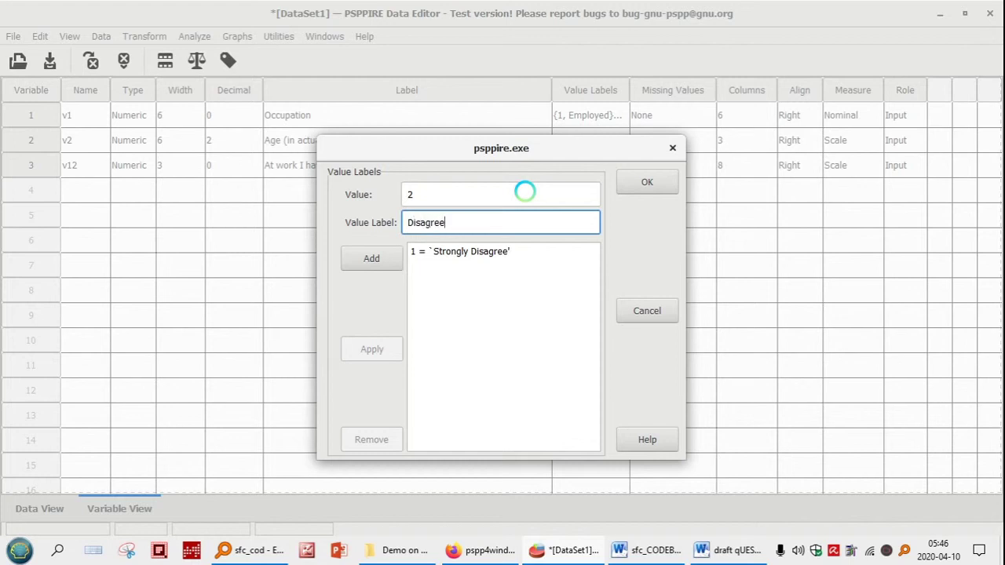
key(Return)
text(3)
key(Tab)
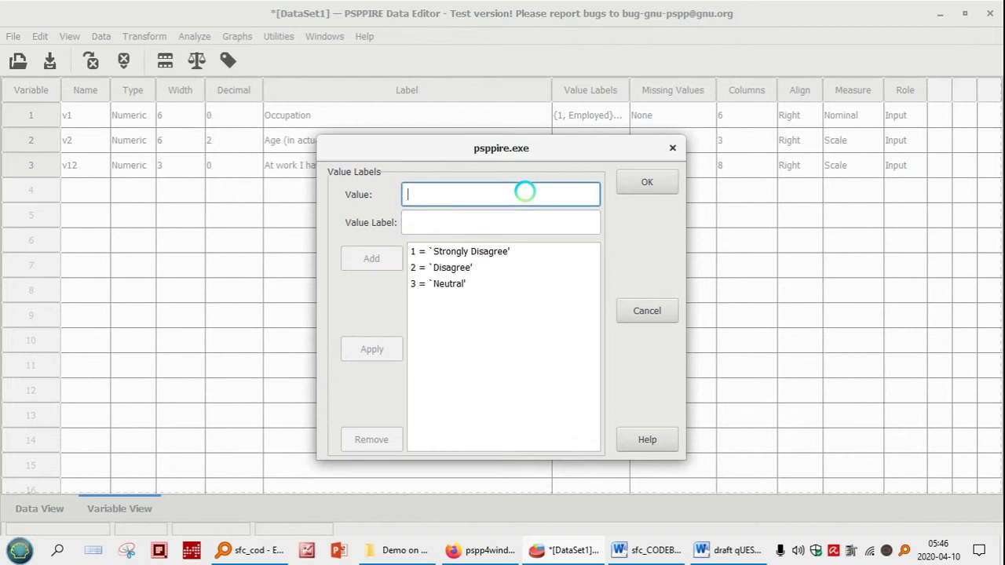
Step: Add the value labels 4 = Agree and 5 = Strongly Agree to v12 and accept the full set
text(4)
key(Tab)
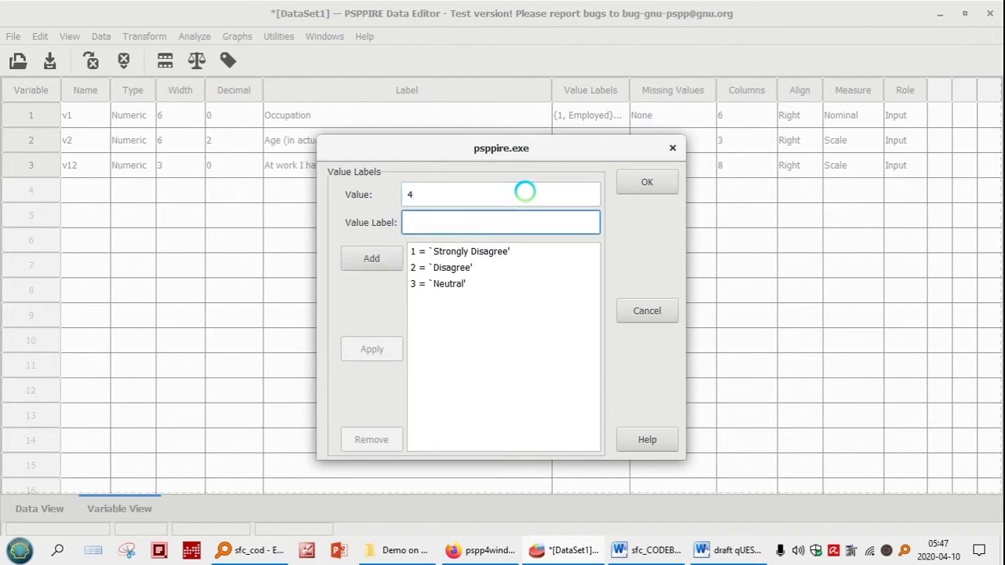
text(Agree)
key(Return)
text(5)
key(Tab)
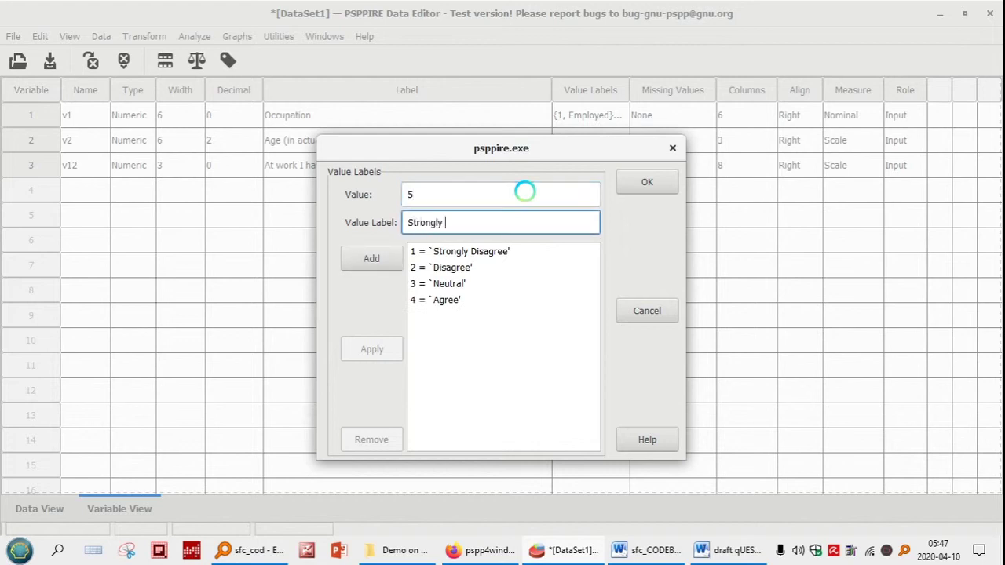
key(Return)
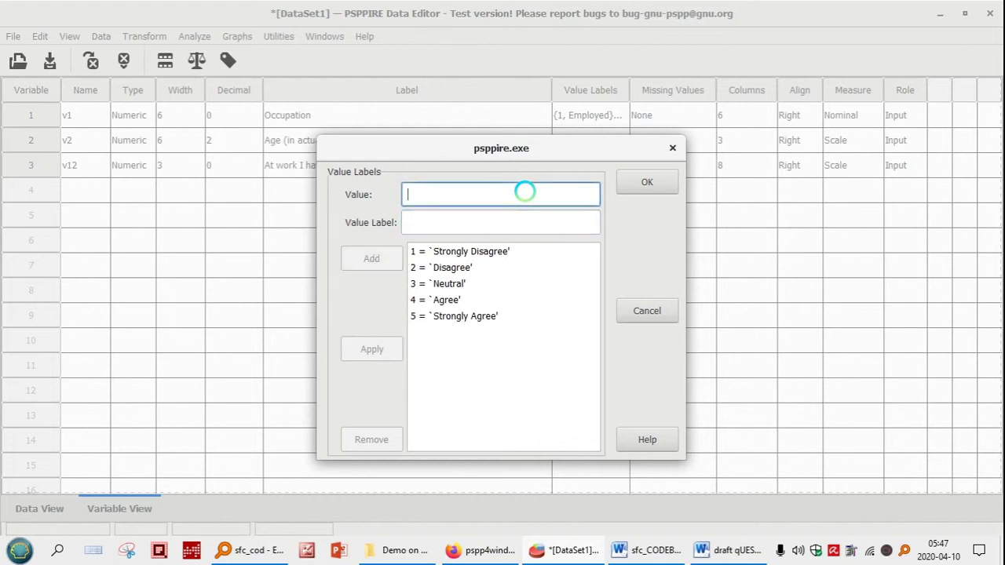
click(646, 181)
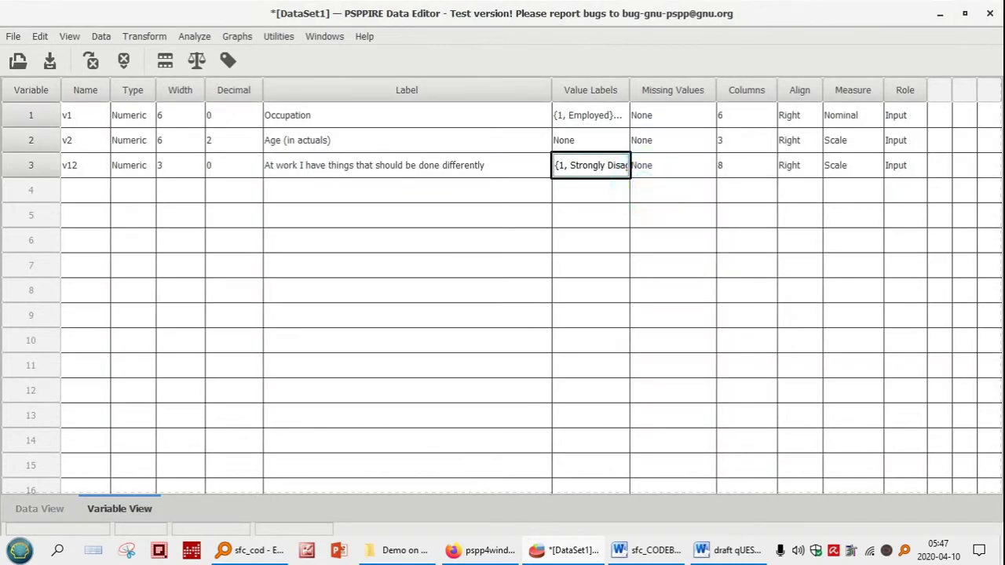
Step: Reduce the display columns of variable v12 to 4
click(768, 168)
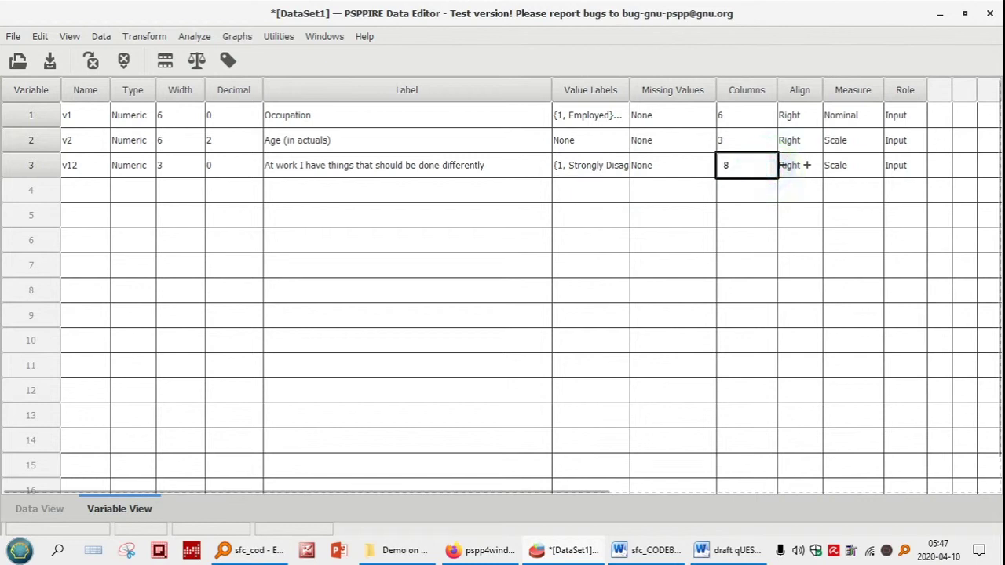
click(784, 164)
click(785, 165)
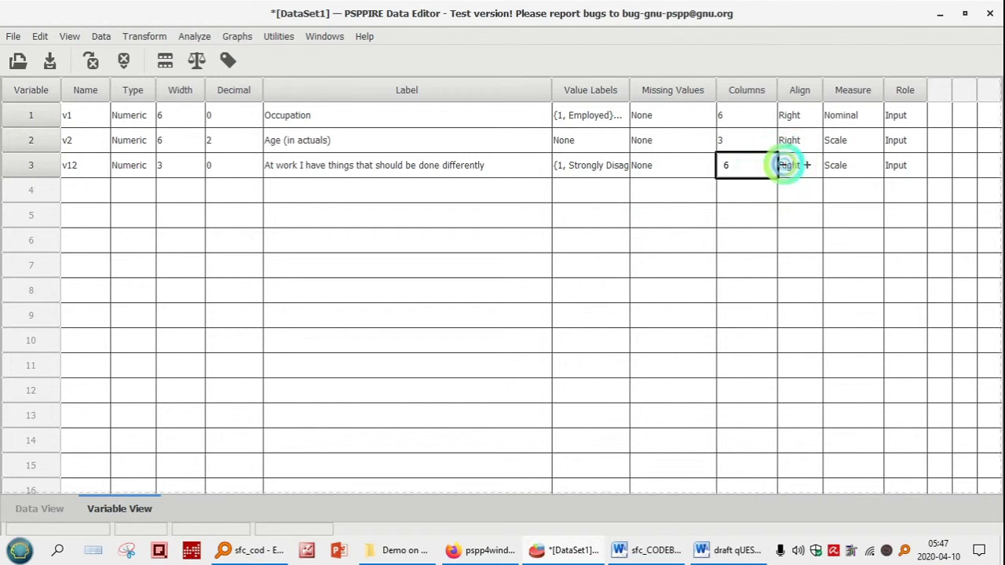
click(785, 165)
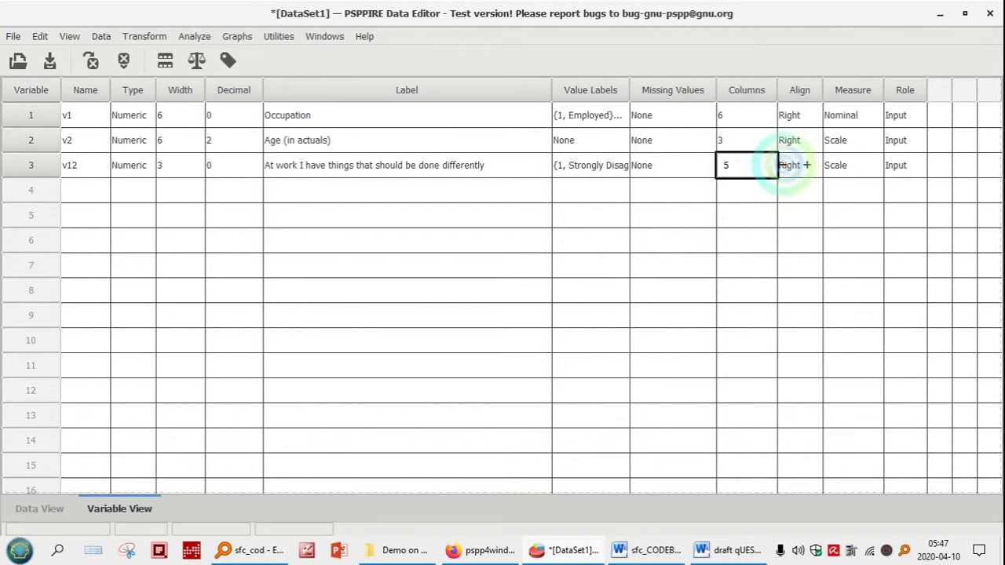
click(786, 165)
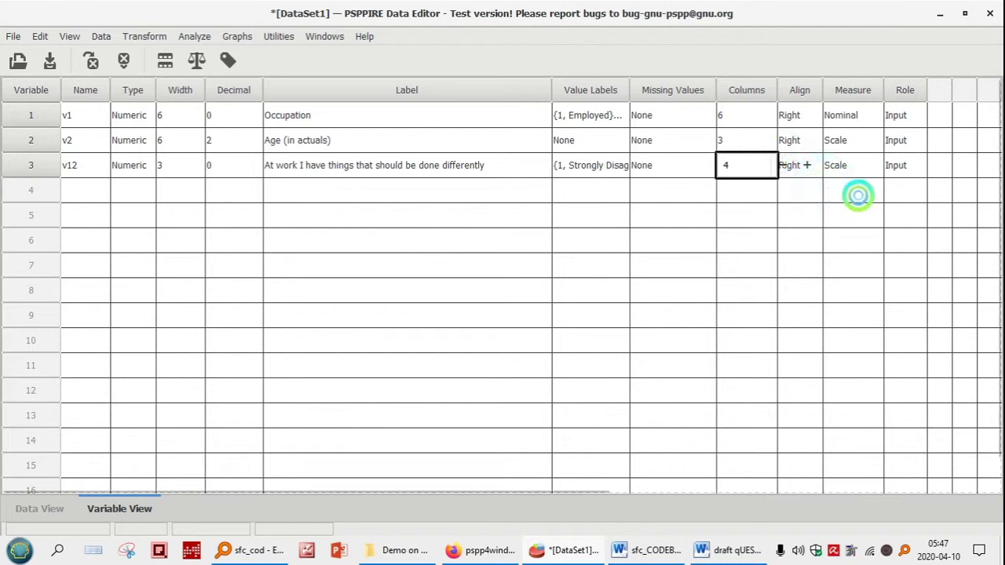
Step: Choose Ordinal as the measurement level of variable v12
click(853, 165)
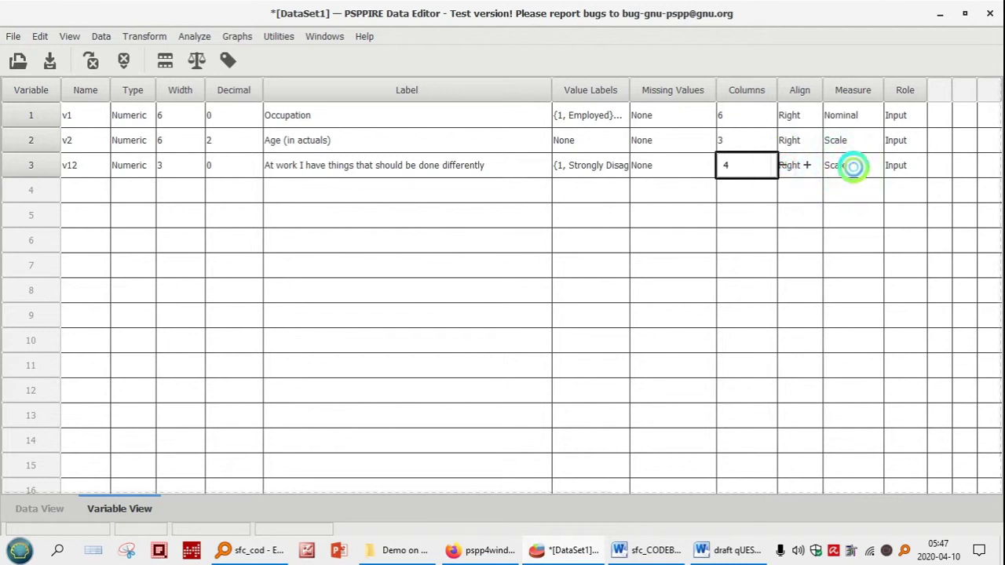
click(870, 165)
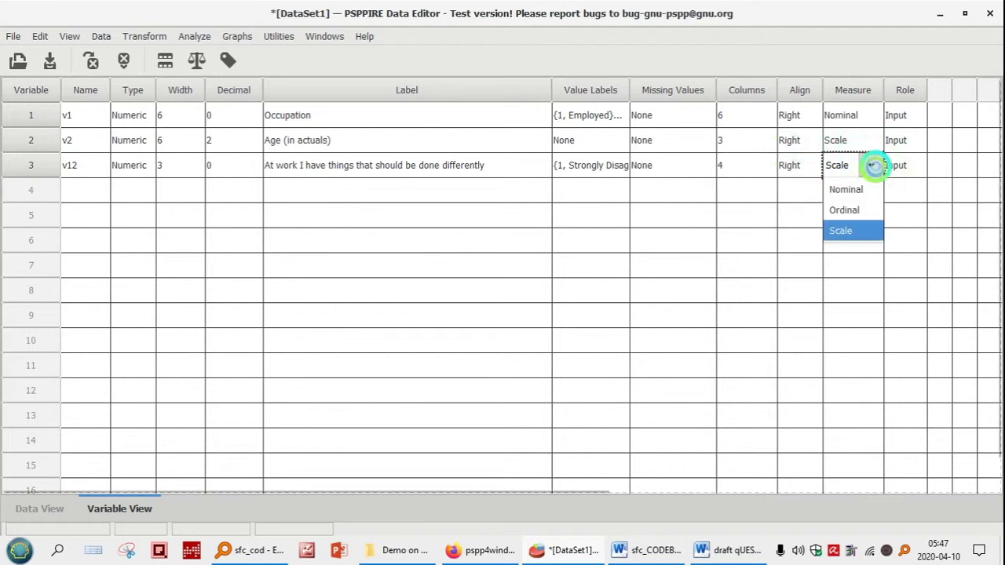
click(856, 209)
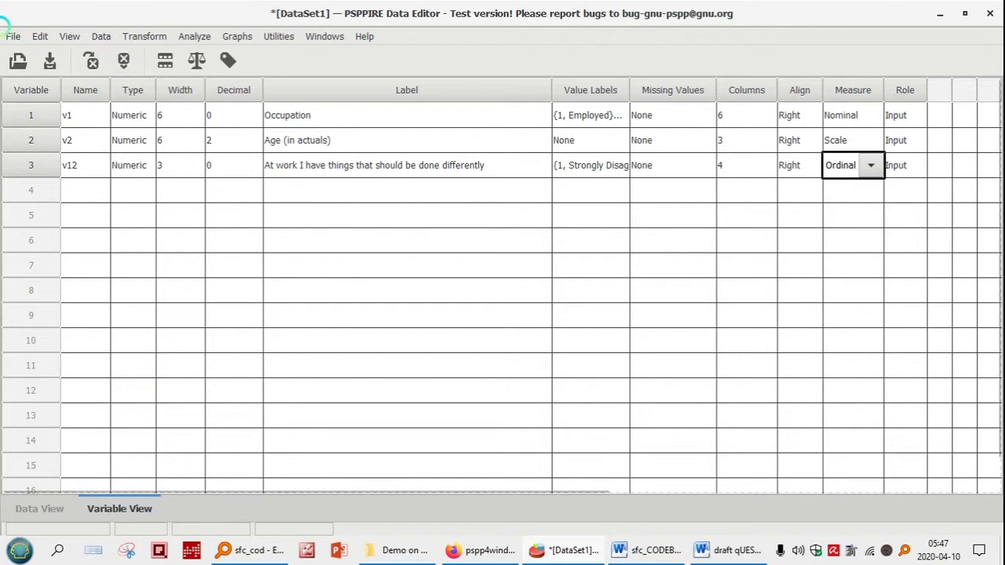
Step: Save the dataset as "pspp trial" in the PSPP folder inside the desktop's Data Analysis folder
click(13, 36)
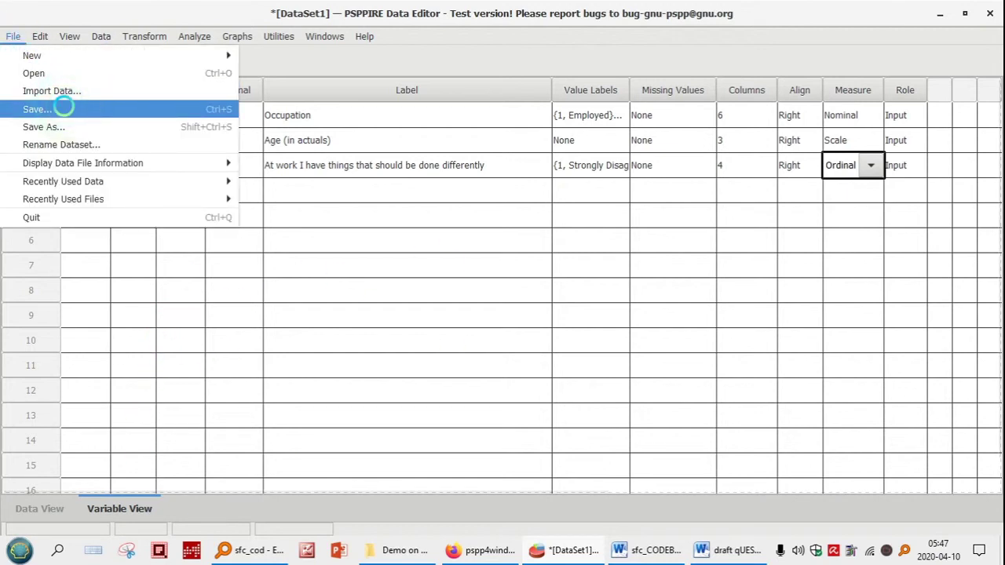
click(65, 106)
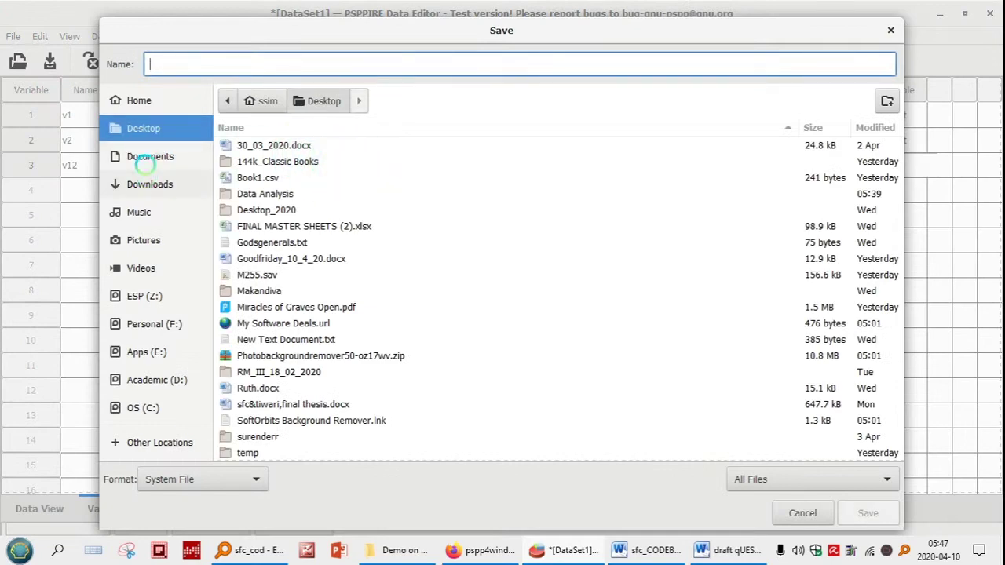
click(142, 130)
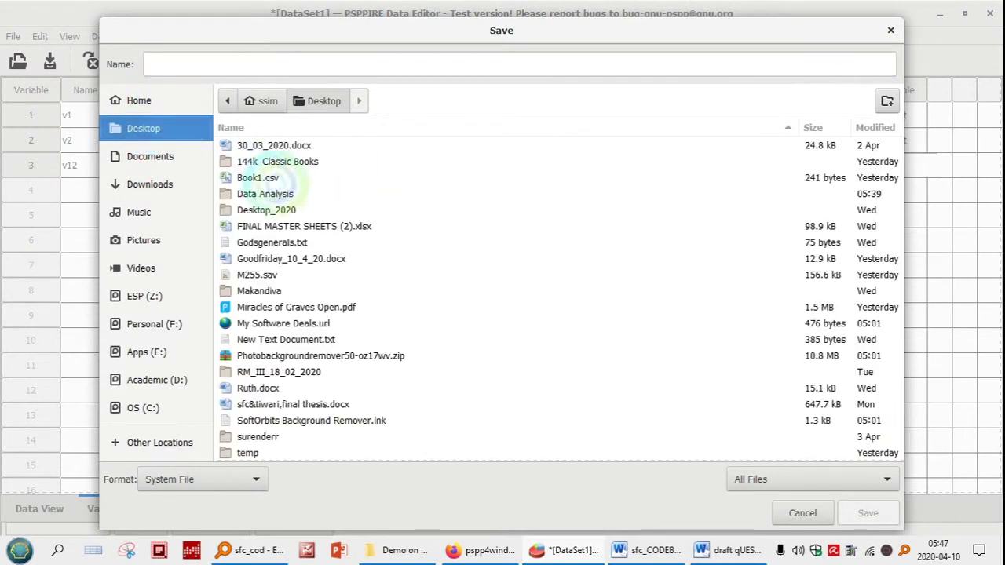
click(275, 192)
double_click(276, 193)
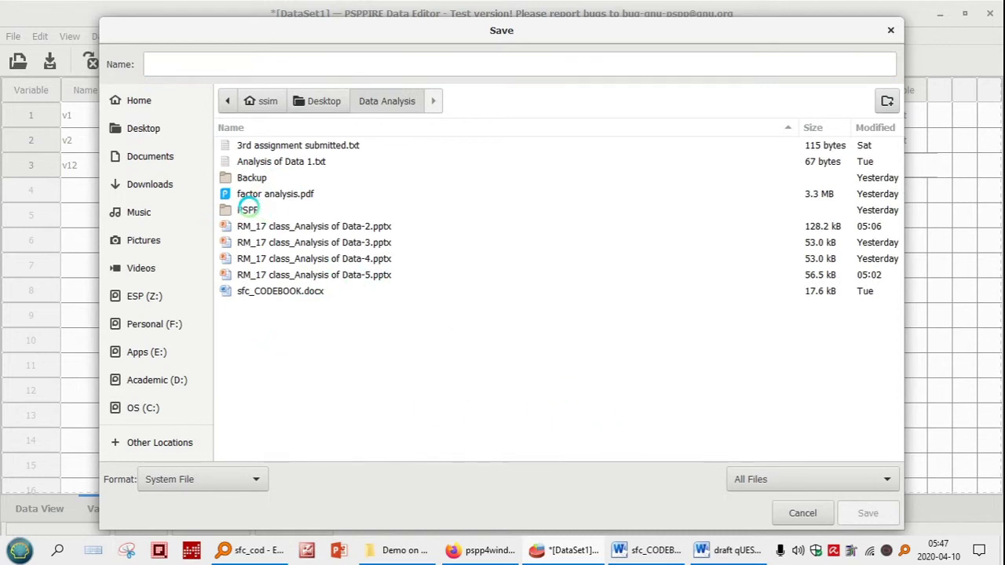
double_click(247, 210)
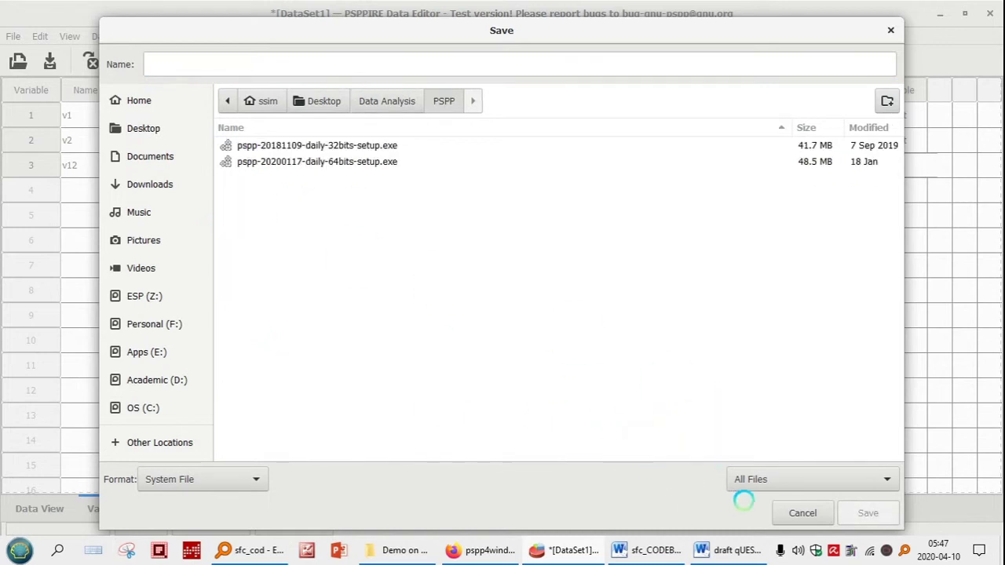
click(287, 63)
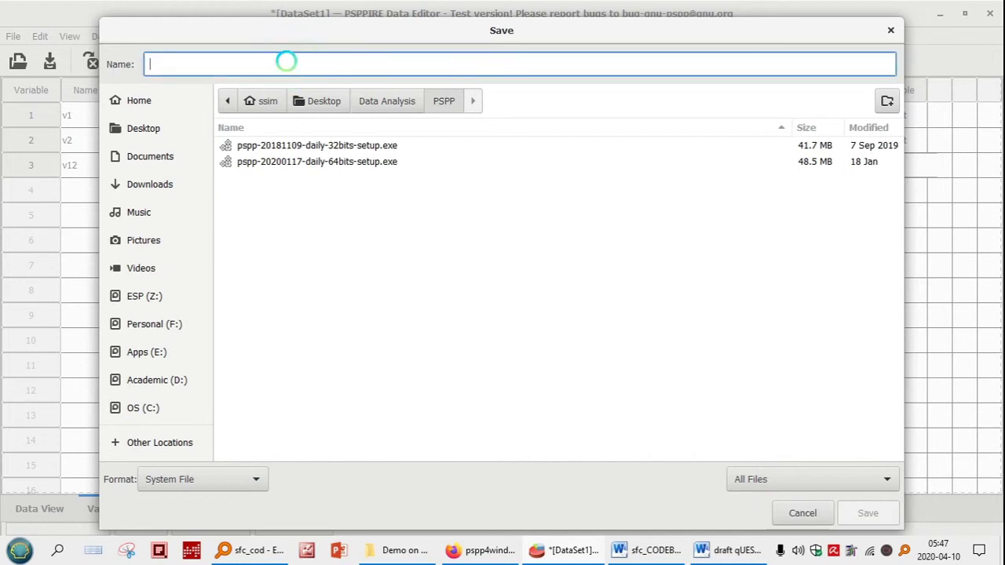
text(psp)
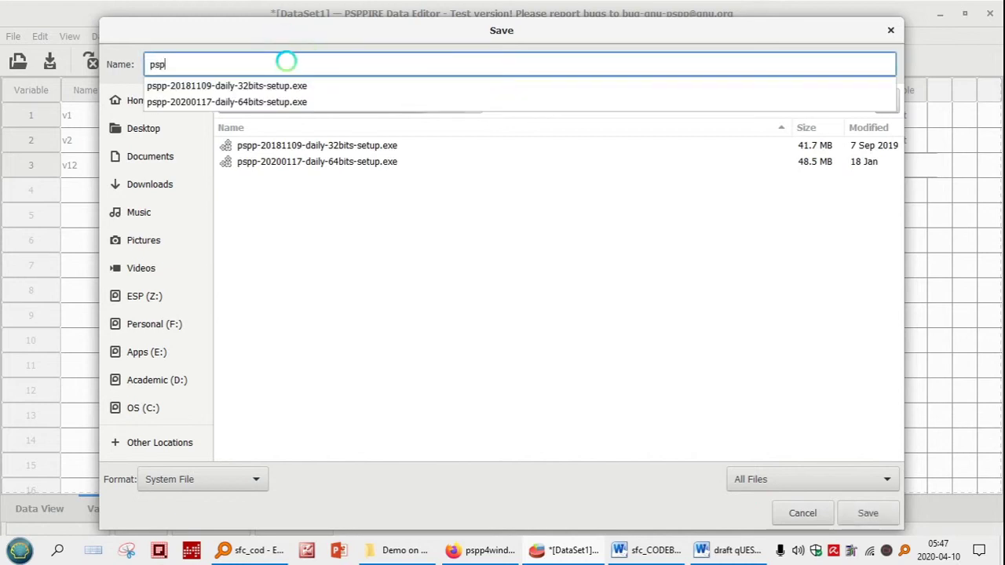
text(p trial)
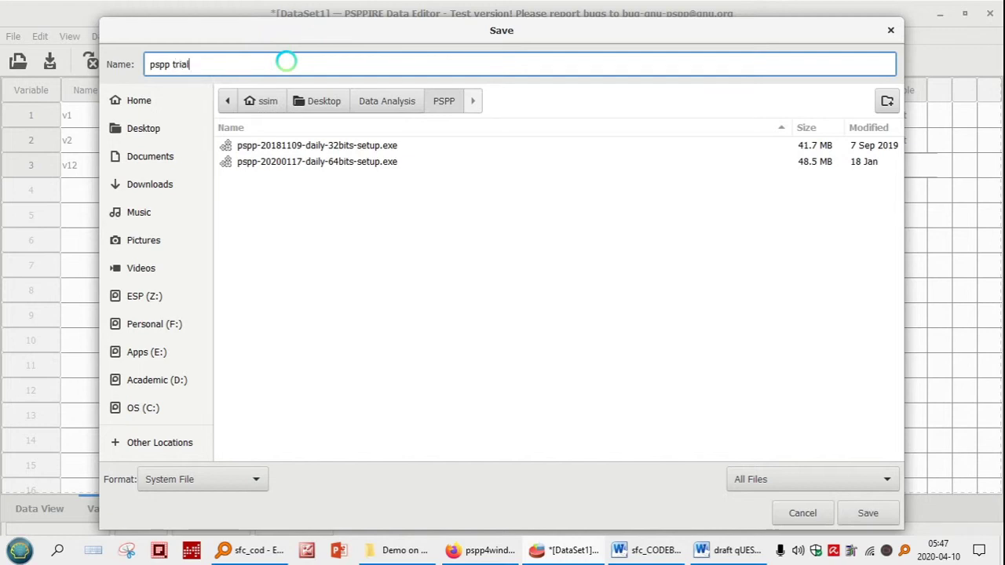
click(867, 512)
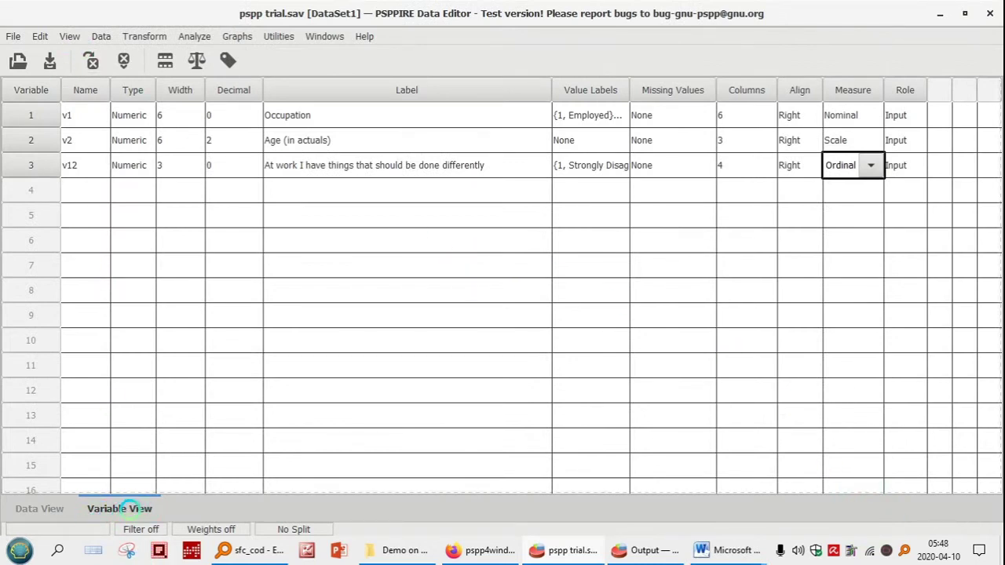
Step: Review the variable columns in Data View and their definitions in Variable View, and compare them with the variable list in sfc_CODEBOOK.docx in Word
click(31, 508)
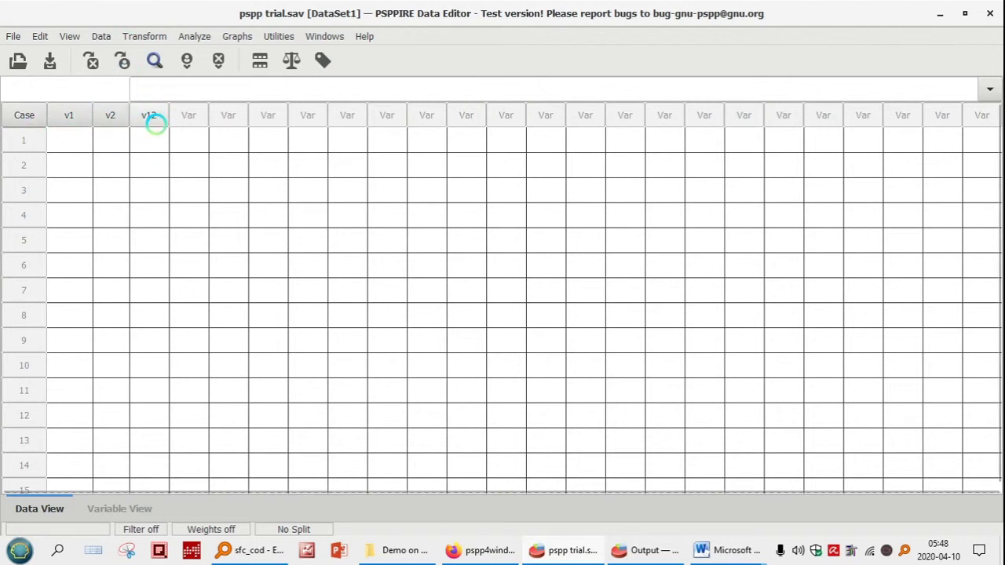
mouse_move(154, 123)
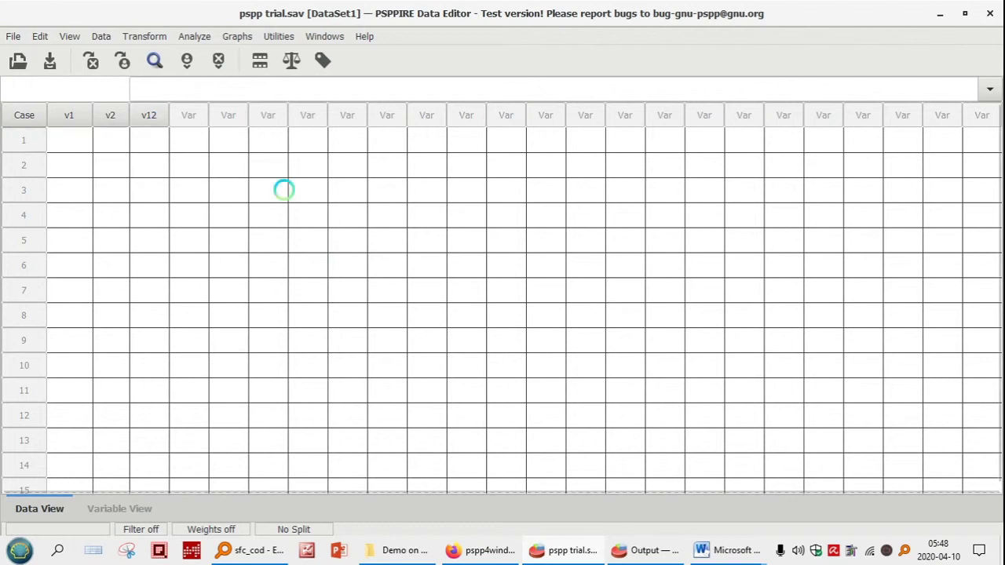
click(124, 508)
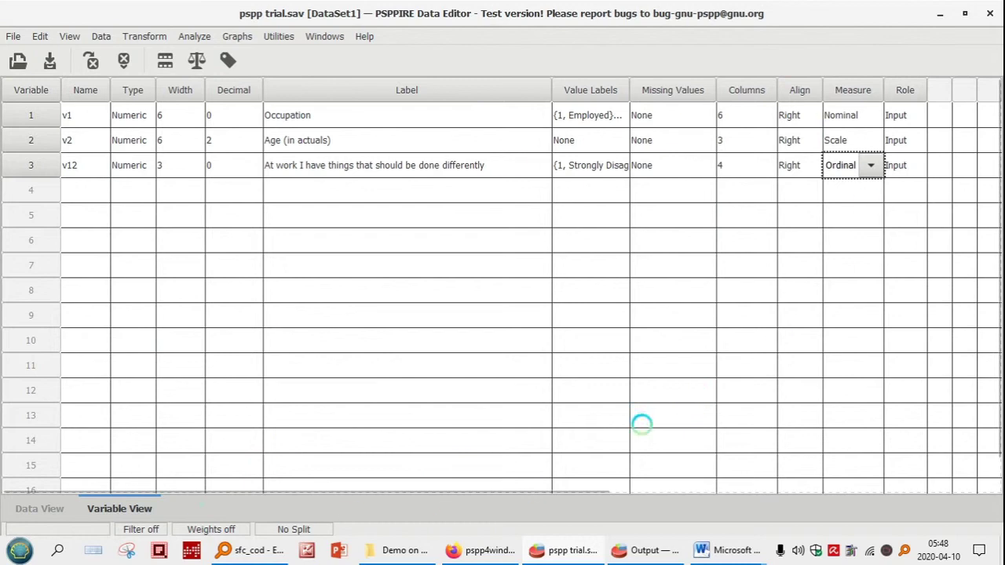
mouse_move(726, 550)
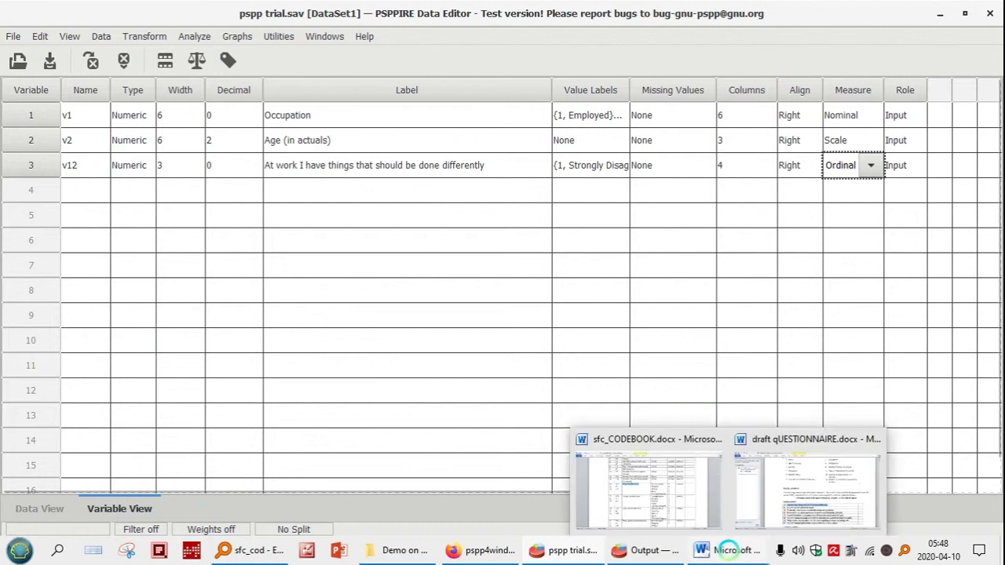
click(652, 486)
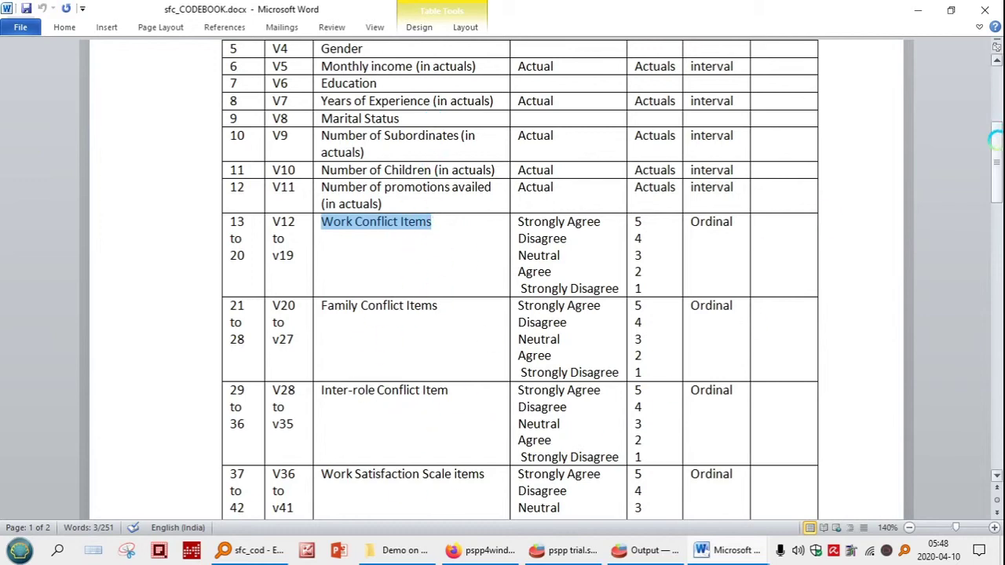
drag(996, 140, 996, 71)
click(918, 9)
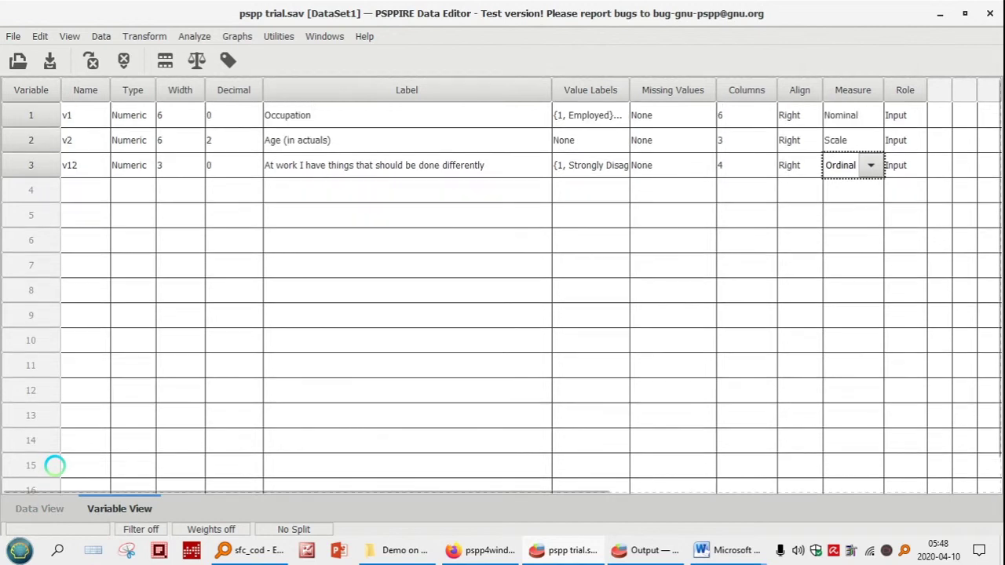
Step: Enter the first case in Data View: 1 for v1, 23 for v2 and 5 for v12
click(36, 507)
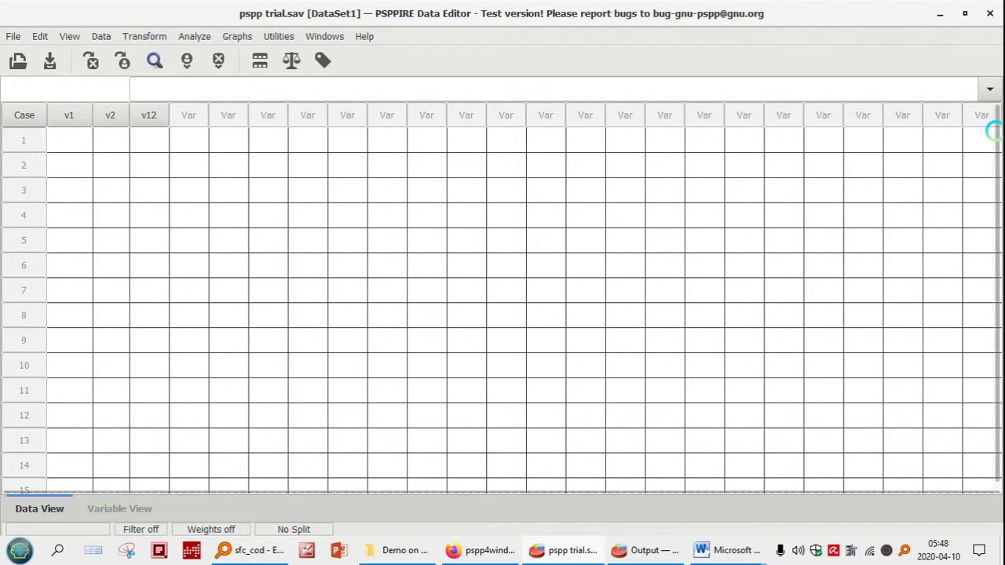
click(63, 142)
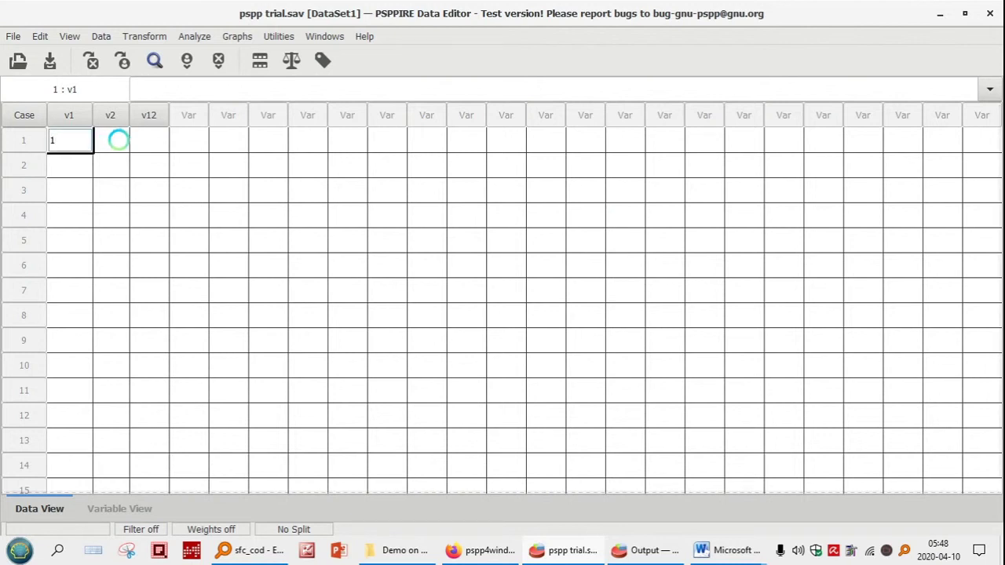
click(123, 140)
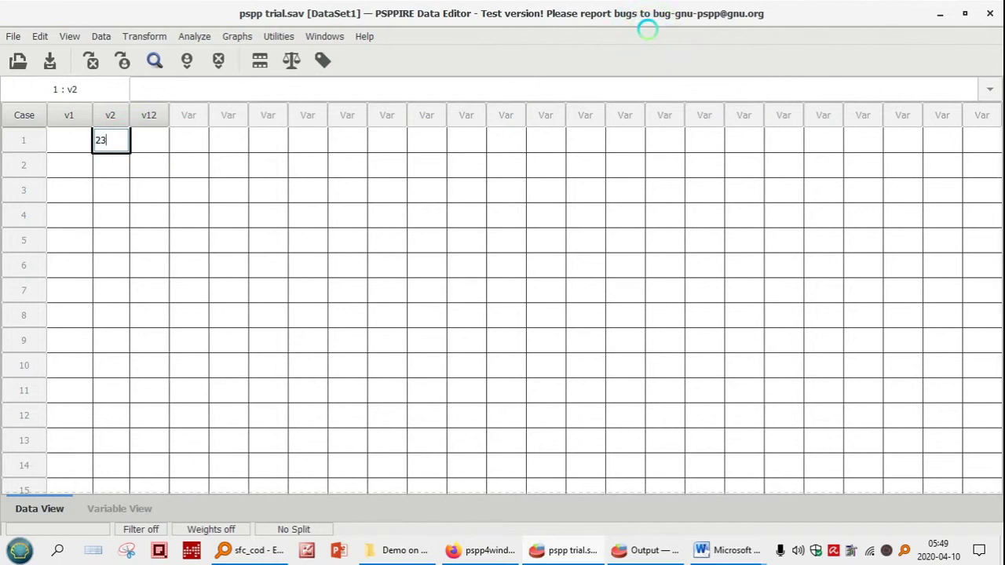
click(71, 140)
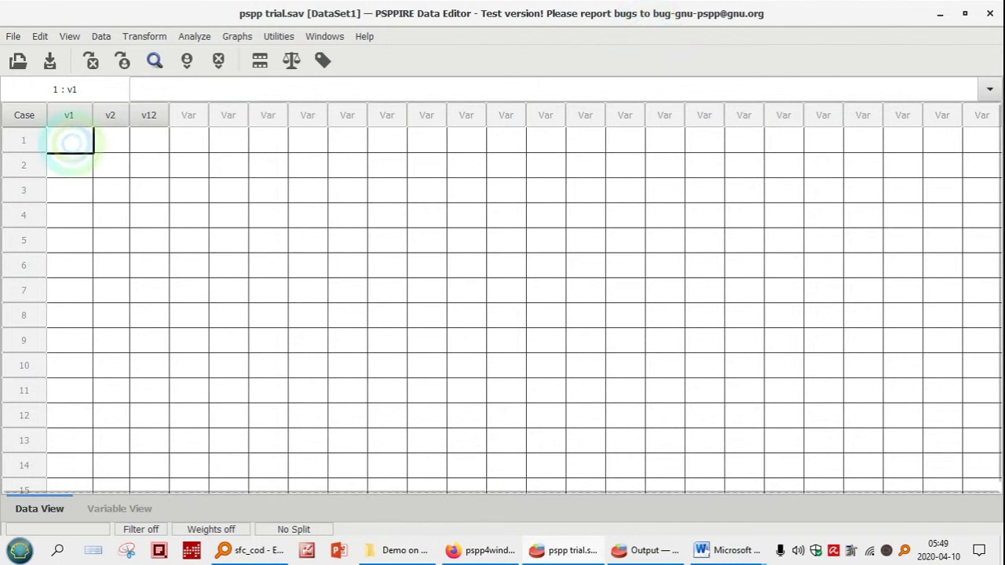
text(1)
key(Return)
click(101, 139)
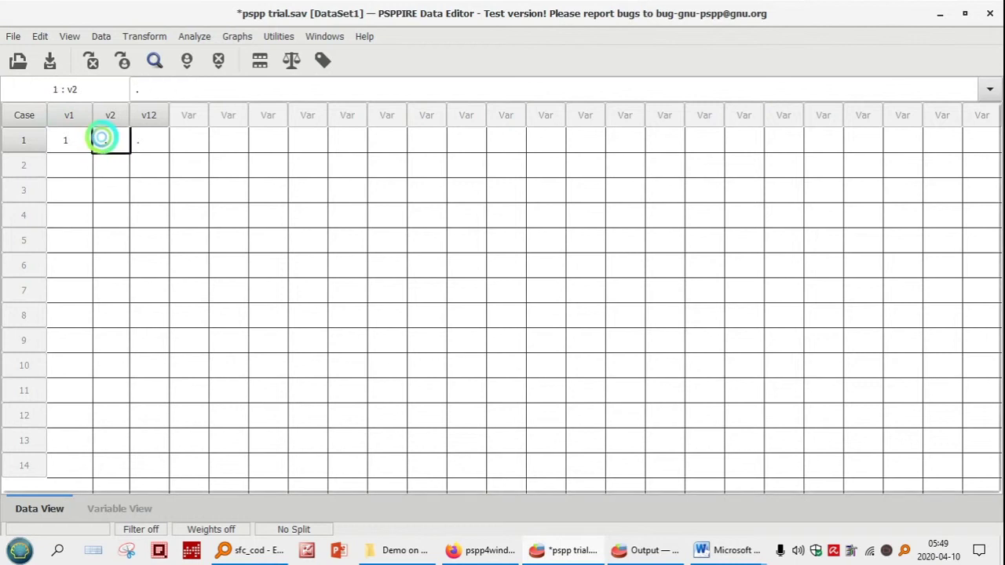
text(23)
key(Return)
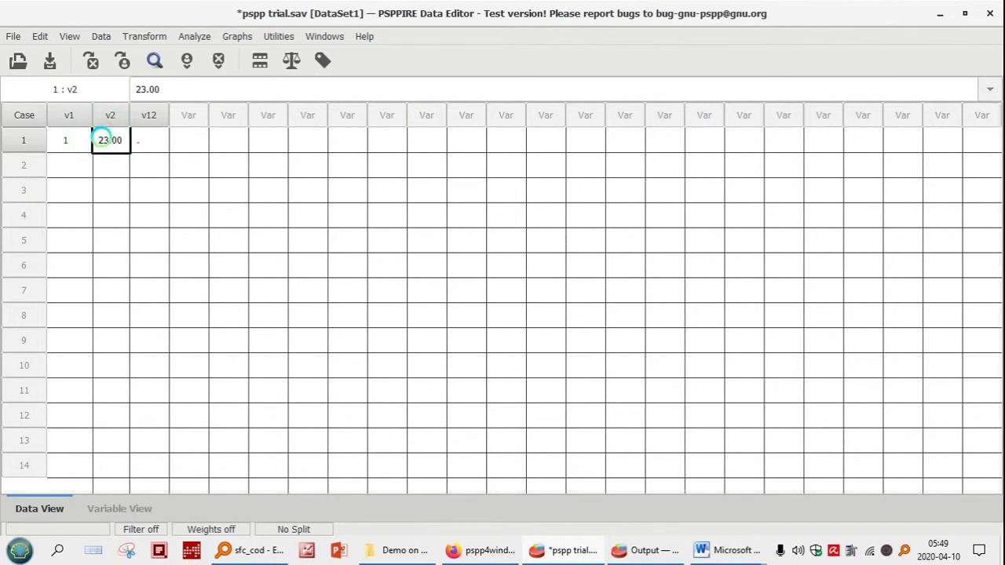
click(141, 140)
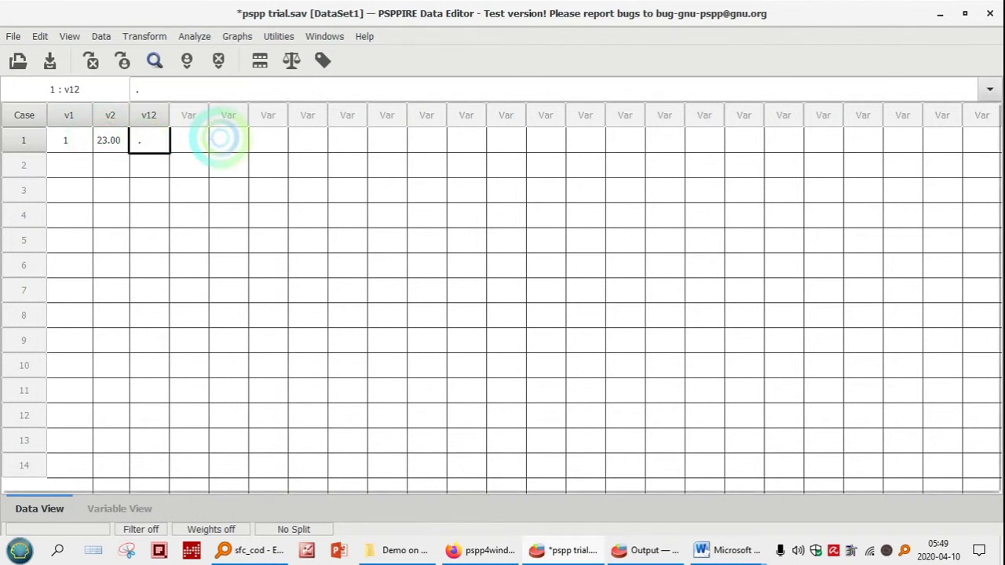
double_click(154, 140)
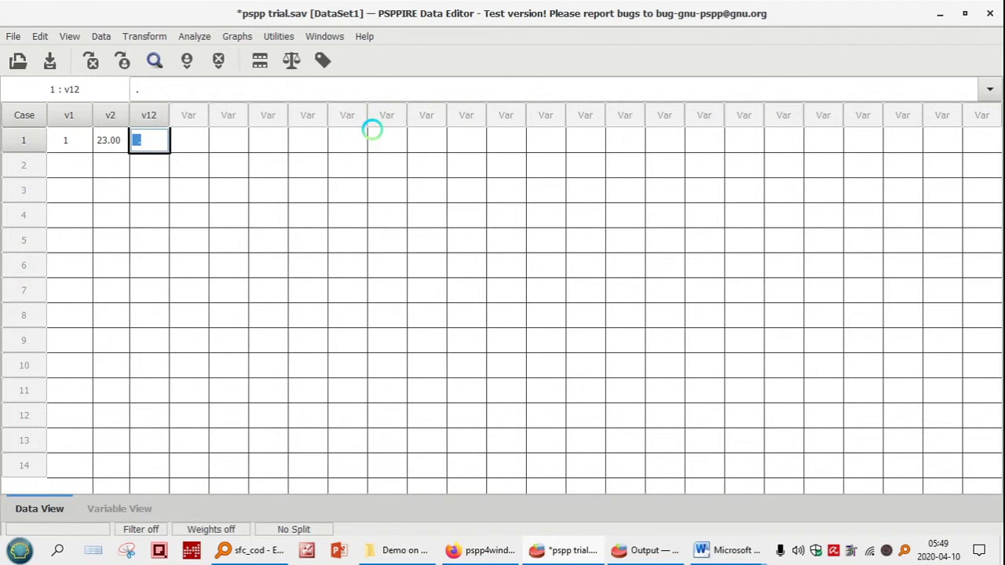
key(Return)
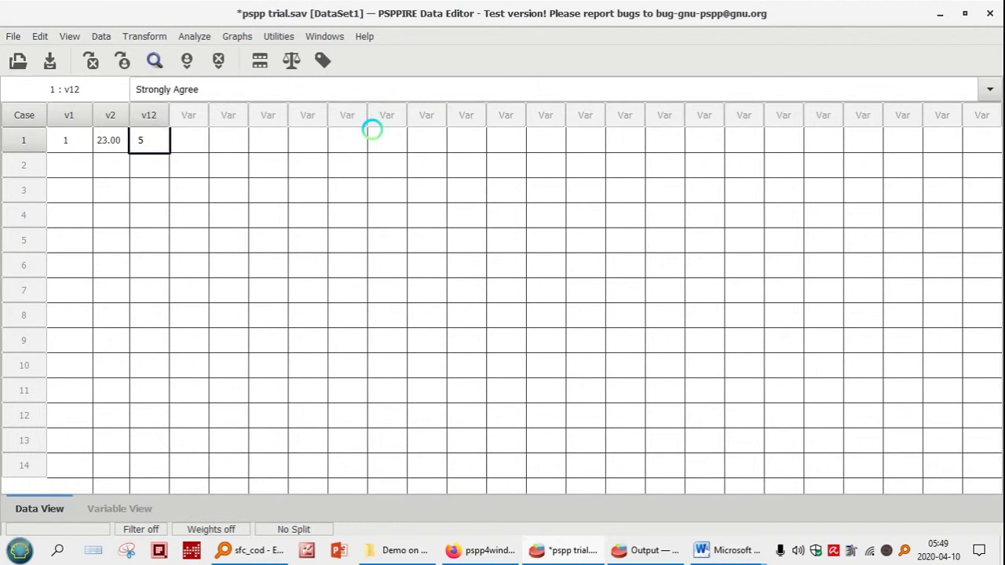
Step: Enter the second case in Data View: 2 for v1, 29 for v2 and 4 for v12
click(68, 162)
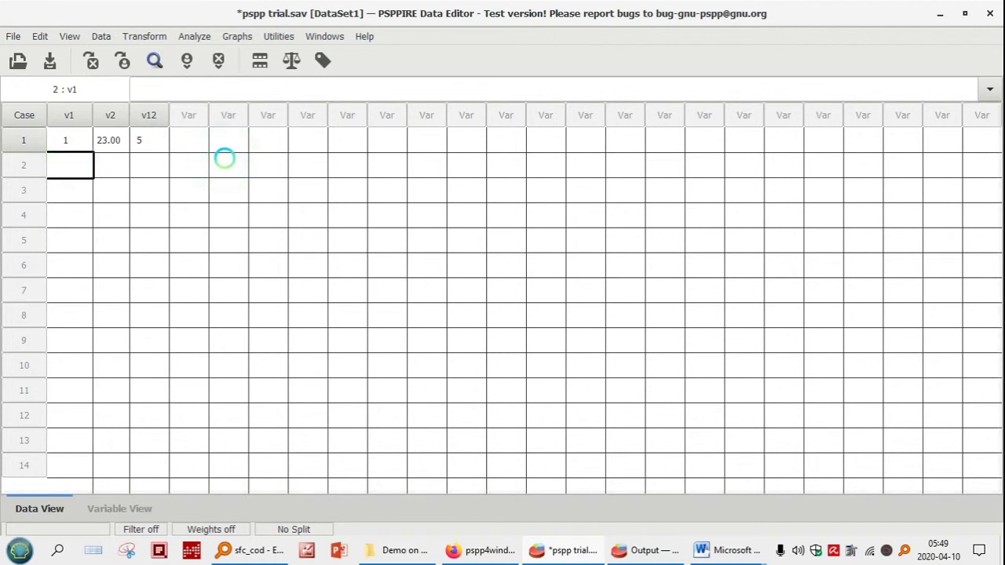
key(Return)
key(Up)
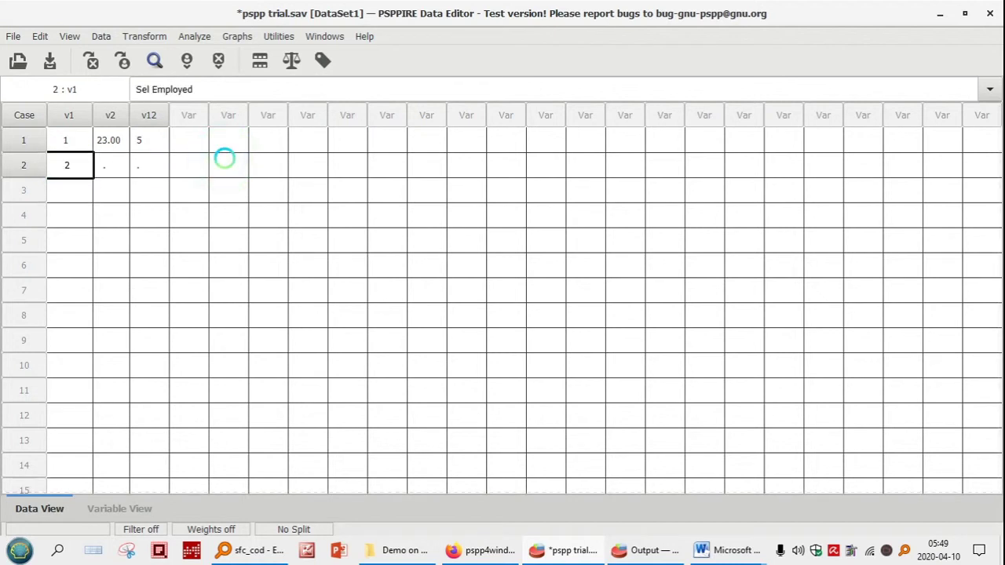
key(Right)
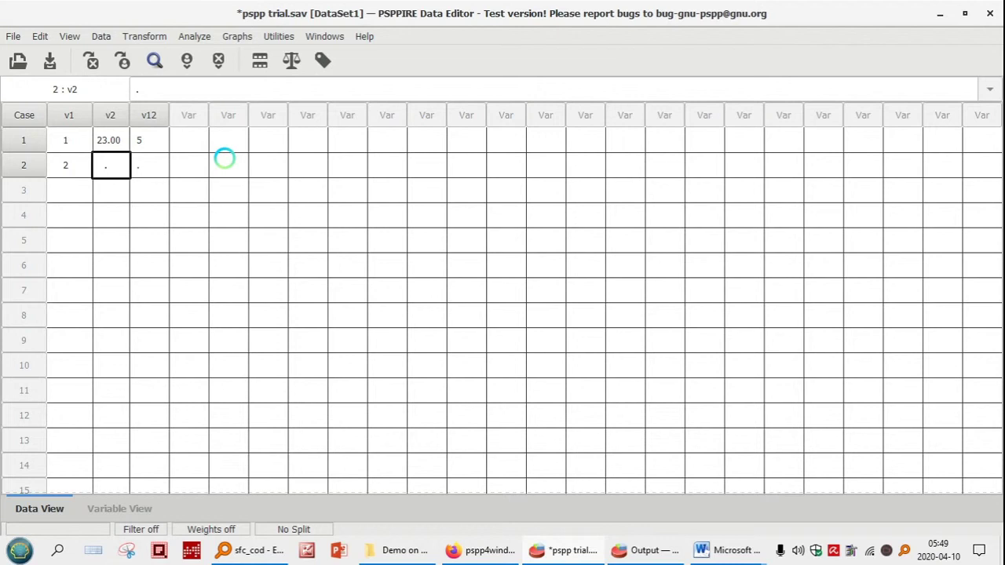
key(Return)
key(Right)
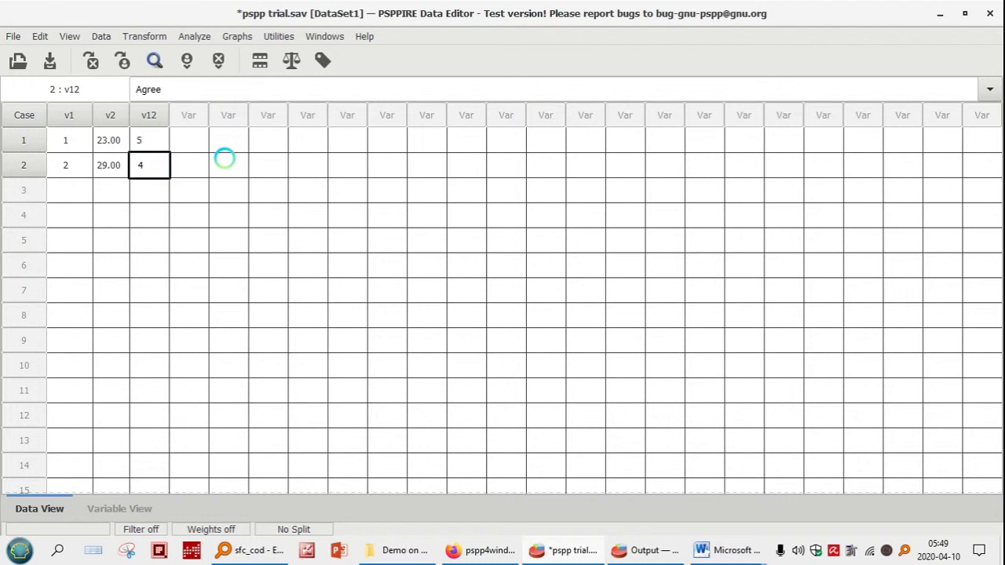
Step: Save the dataset with the entered cases and clear the PSPP windows, minimising the data editor and closing the Output Viewer
click(12, 37)
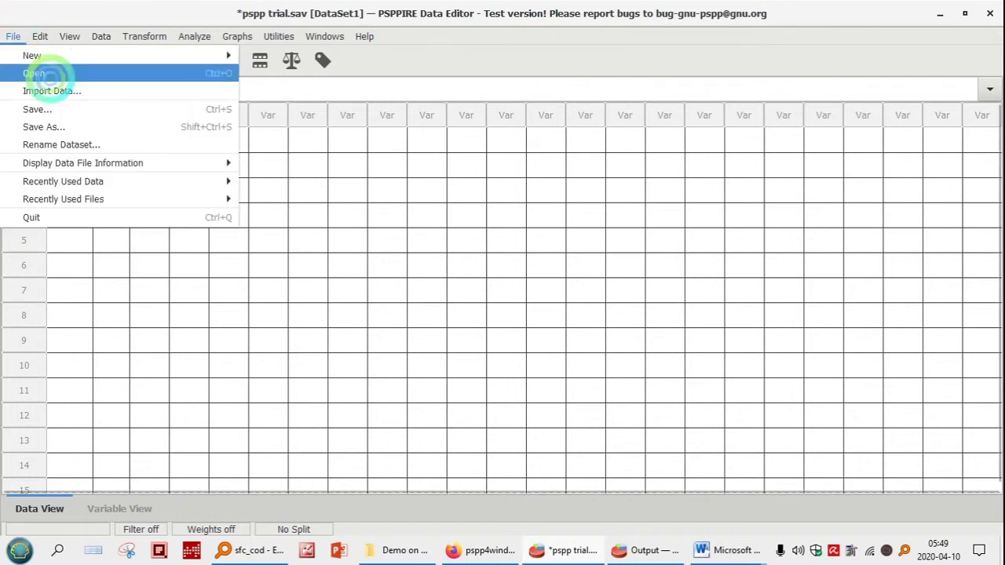
click(43, 109)
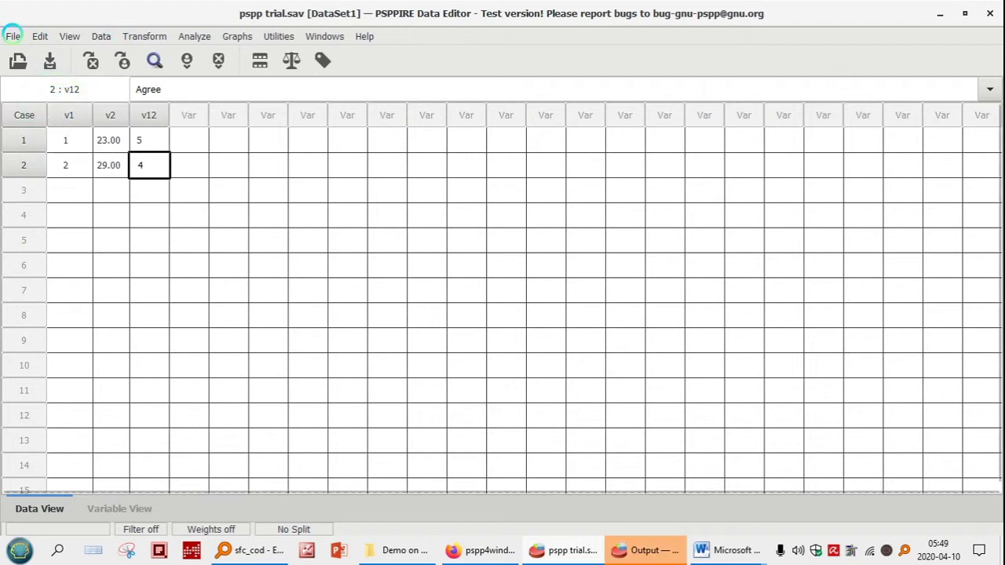
click(940, 13)
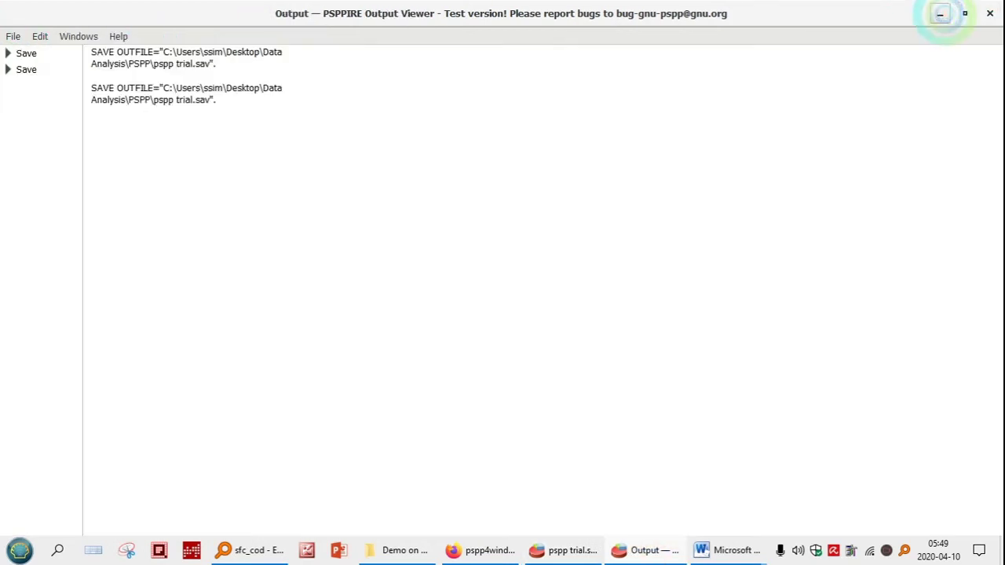
click(990, 12)
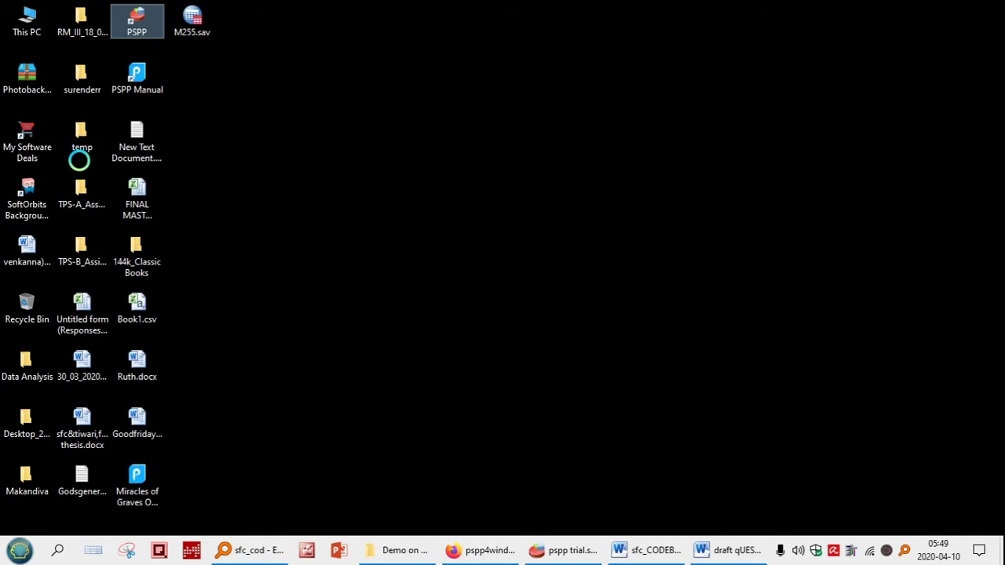
Step: Open the PSPP folder inside the desktop's Data Analysis folder to check the saved pspp trial.sav file
mouse_move(416, 552)
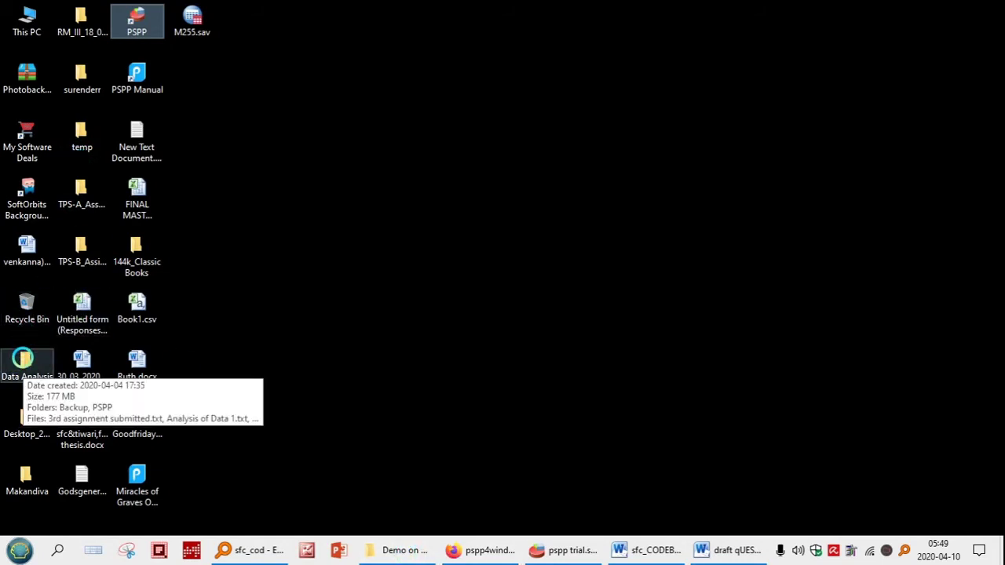
click(23, 358)
double_click(23, 358)
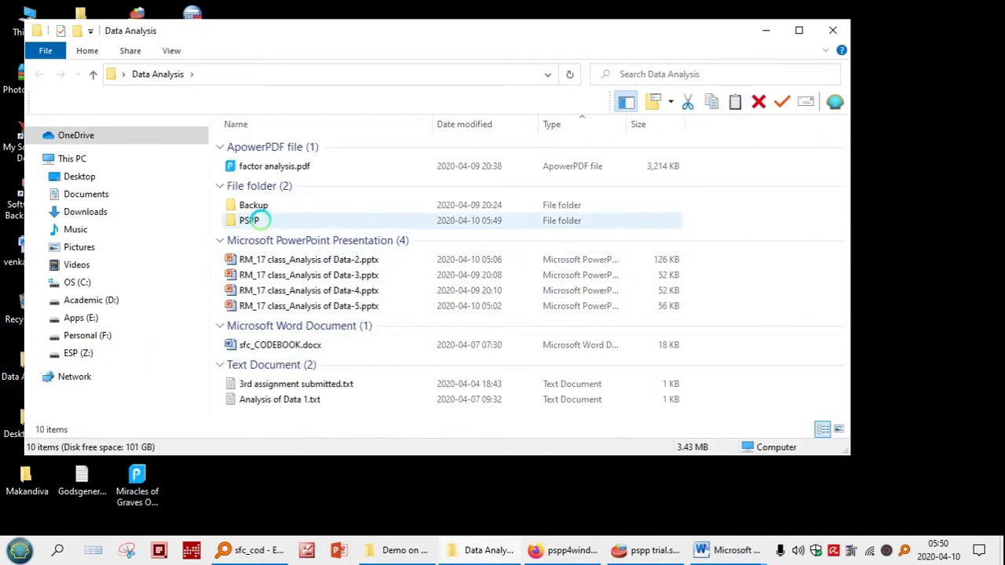
double_click(250, 221)
click(266, 220)
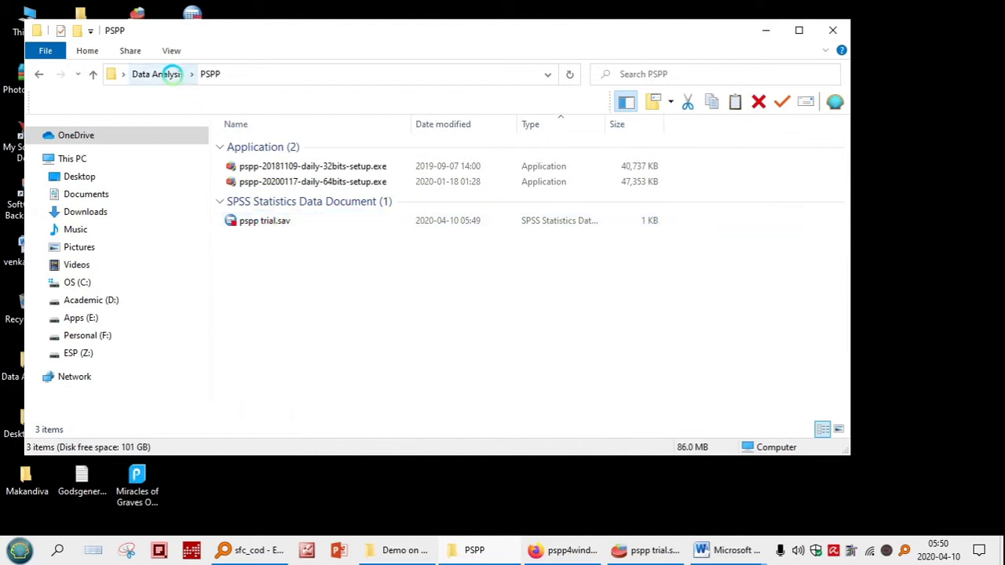
Step: Locate cs.sav in the Backup folder inside Data Analysis, check the folder's path, and return to the PSPP data editor
click(172, 74)
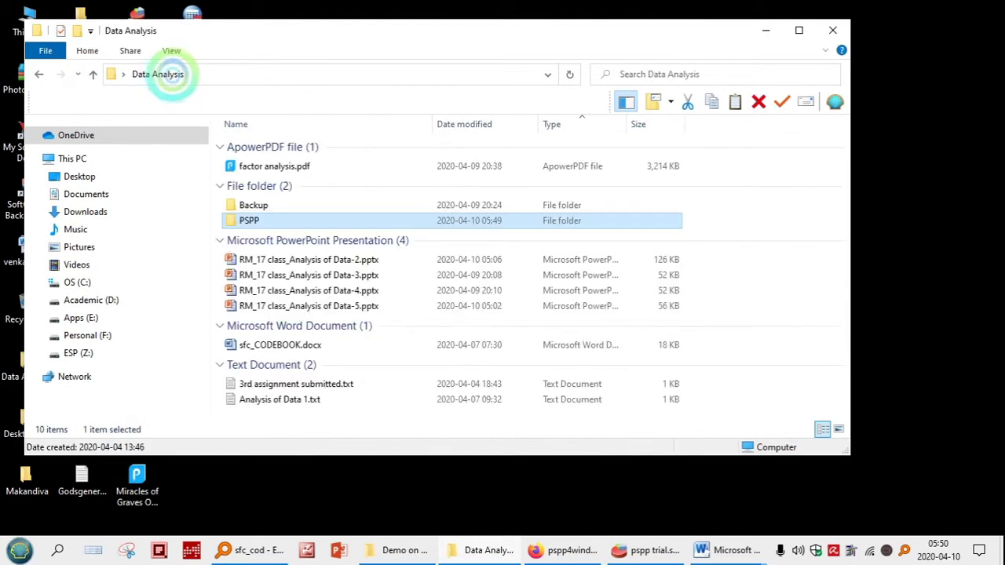
double_click(261, 204)
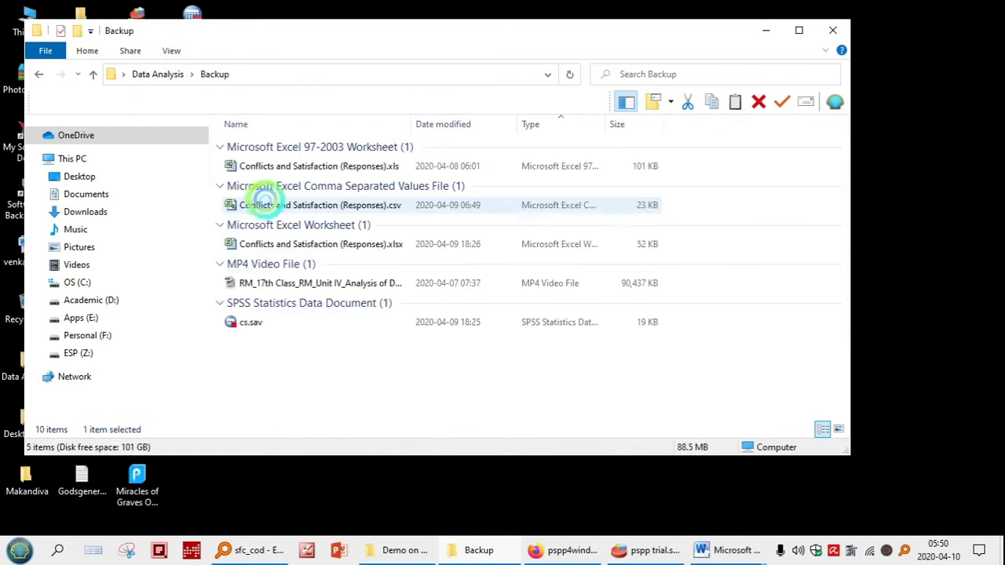
click(249, 322)
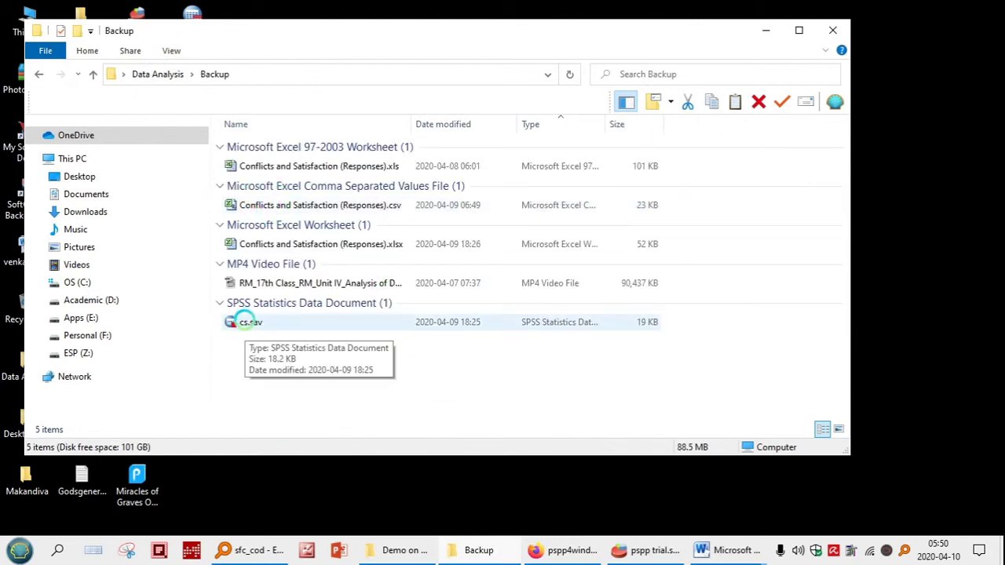
click(637, 550)
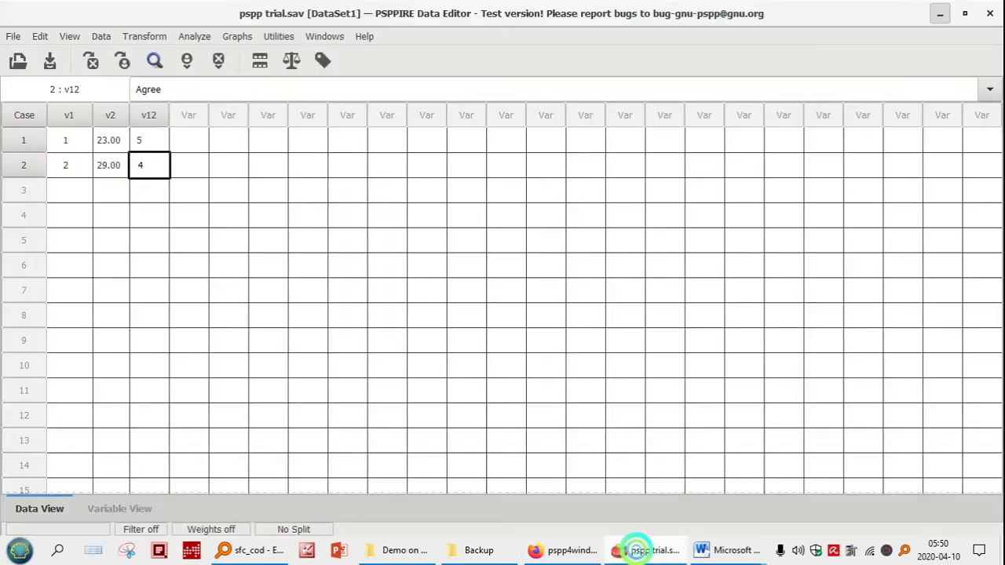
click(638, 550)
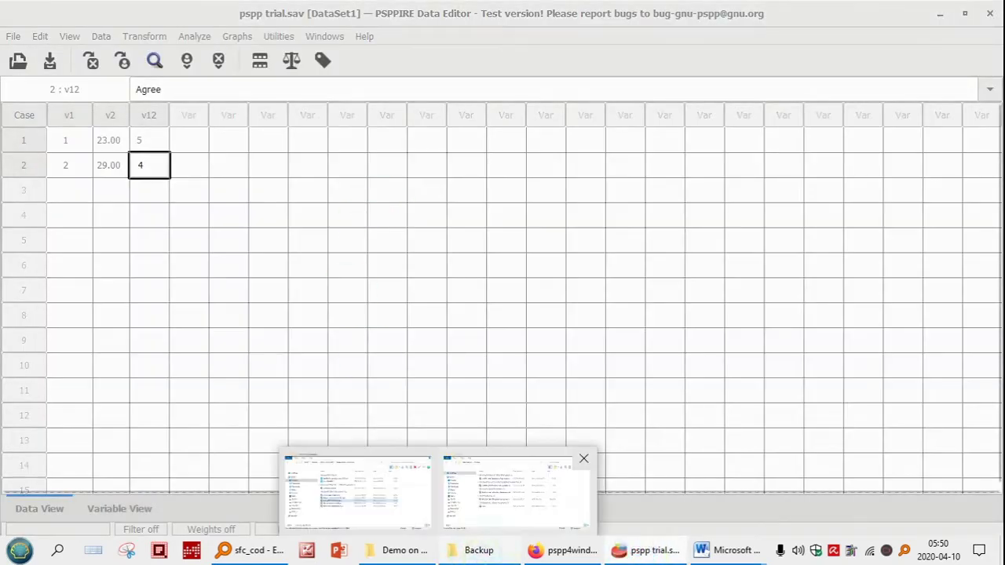
click(479, 550)
click(264, 75)
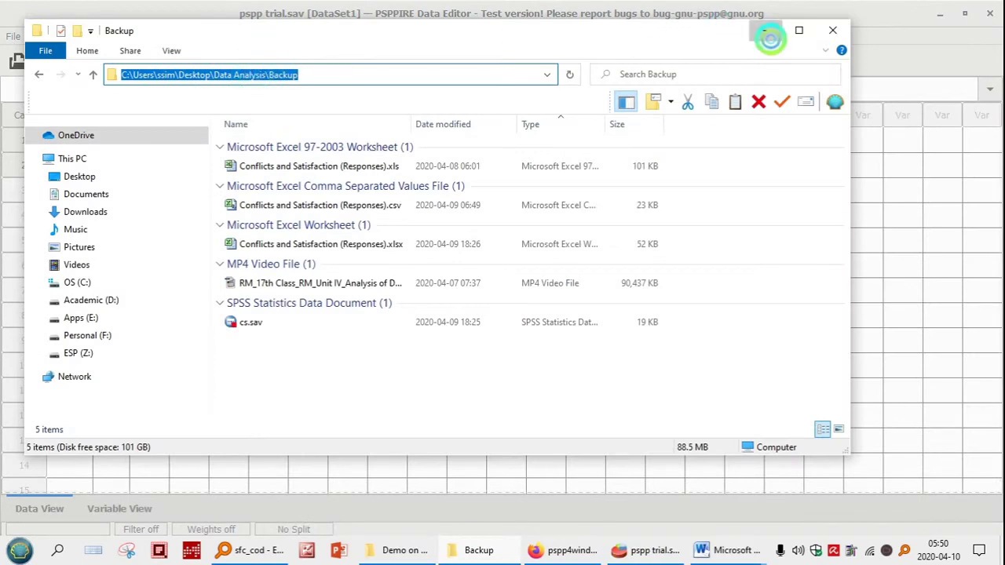
click(766, 30)
Step: Open the data file cs.sav from the Backup folder inside Data Analysis on the desktop
click(13, 36)
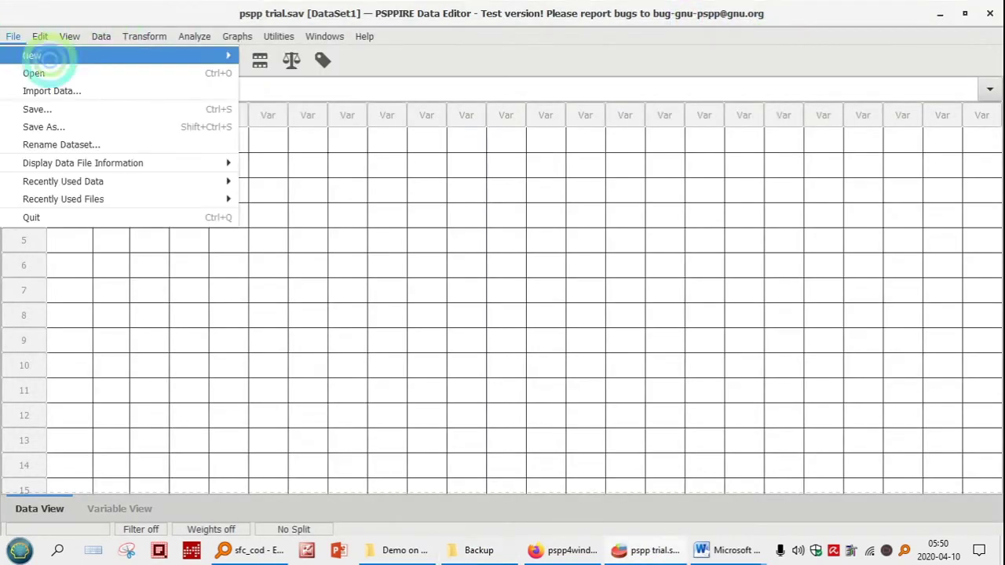
click(63, 73)
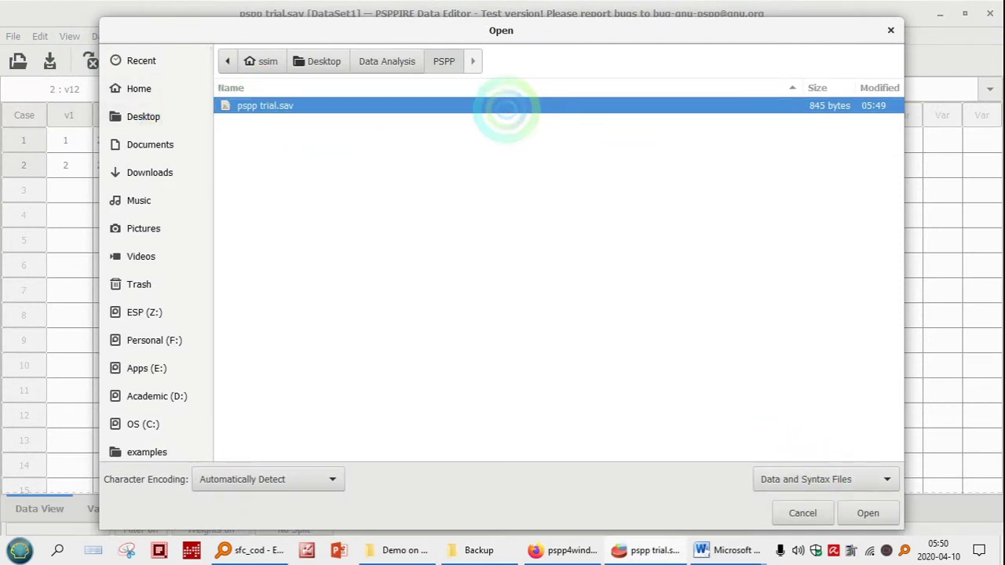
click(396, 61)
double_click(267, 103)
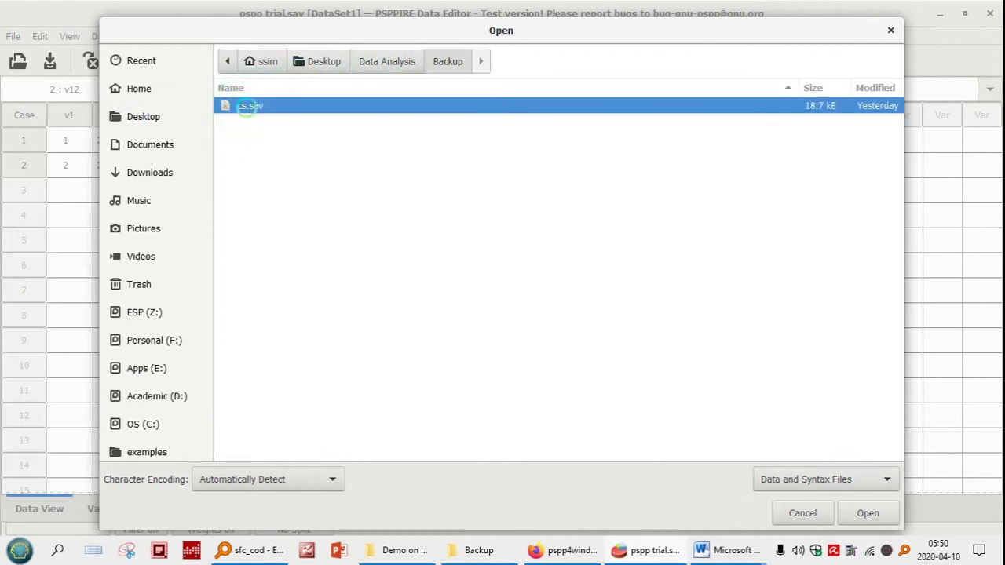
click(250, 105)
click(867, 513)
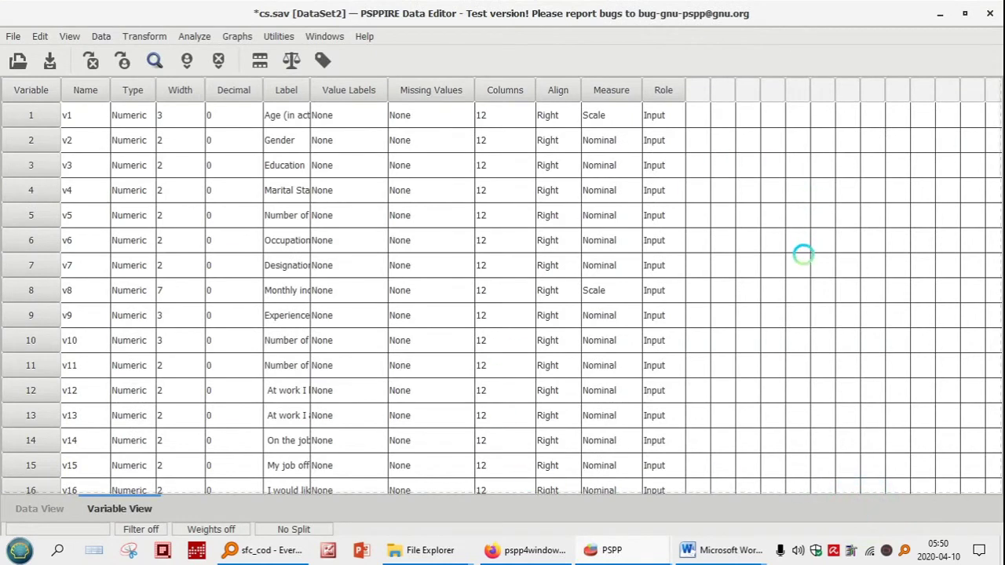
key(XF86MonBrightnessDown)
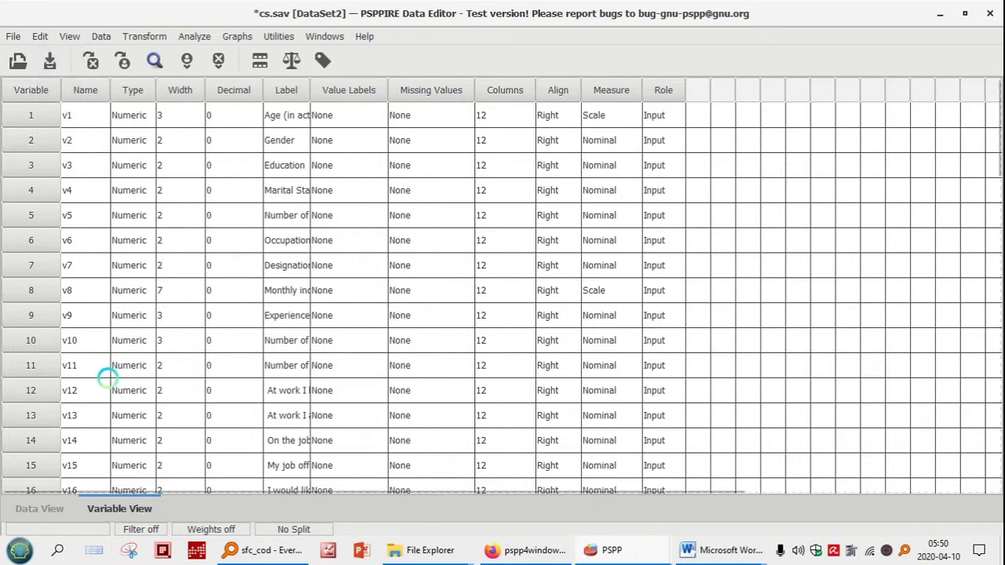
Step: Examine the list of variables in Variable View down to v50 and return to the first variable
click(94, 416)
key(Down)
key(Down)
key(Down)
key(Down)
key(Down)
key(Down)
key(Down)
key(Down)
key(Down)
key(Down)
key(Down)
key(Down)
key(Down)
key(Down)
key(Down)
key(Down)
key(Down)
key(Down)
key(Down)
key(Down)
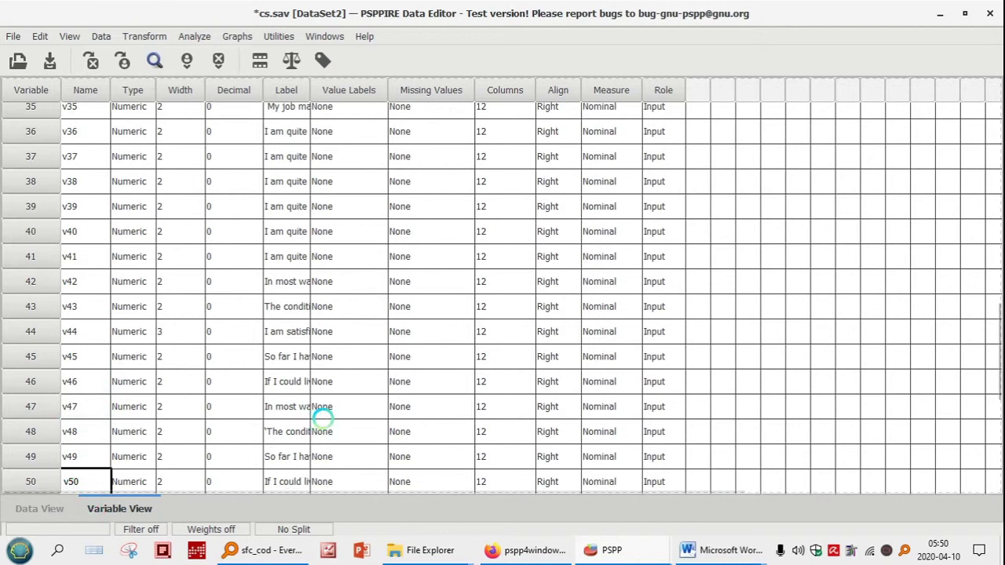
key(ctrl+Home)
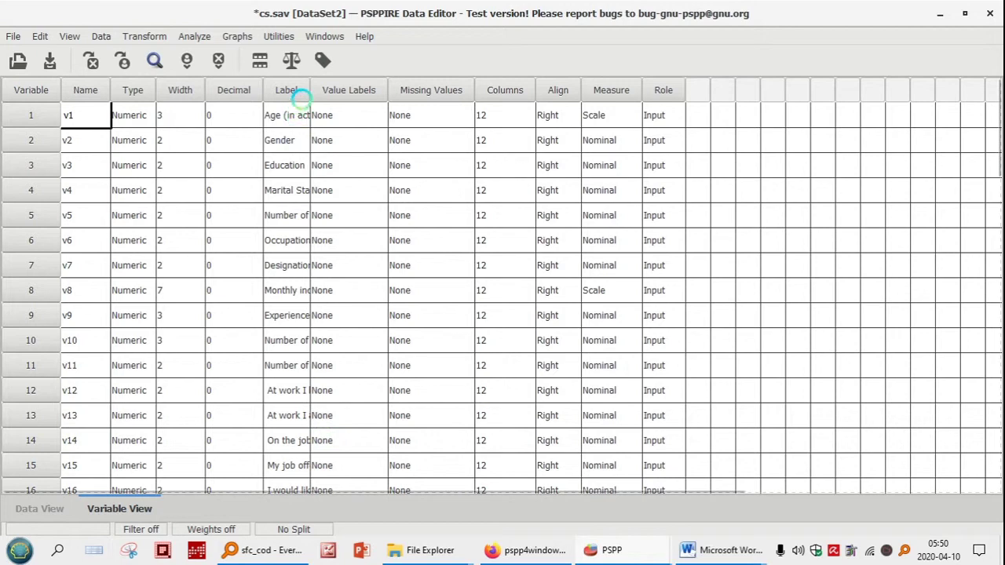
Step: Widen the Label column and review the question labels from v12 to v50, ending back at the first variable
drag(311, 88, 448, 106)
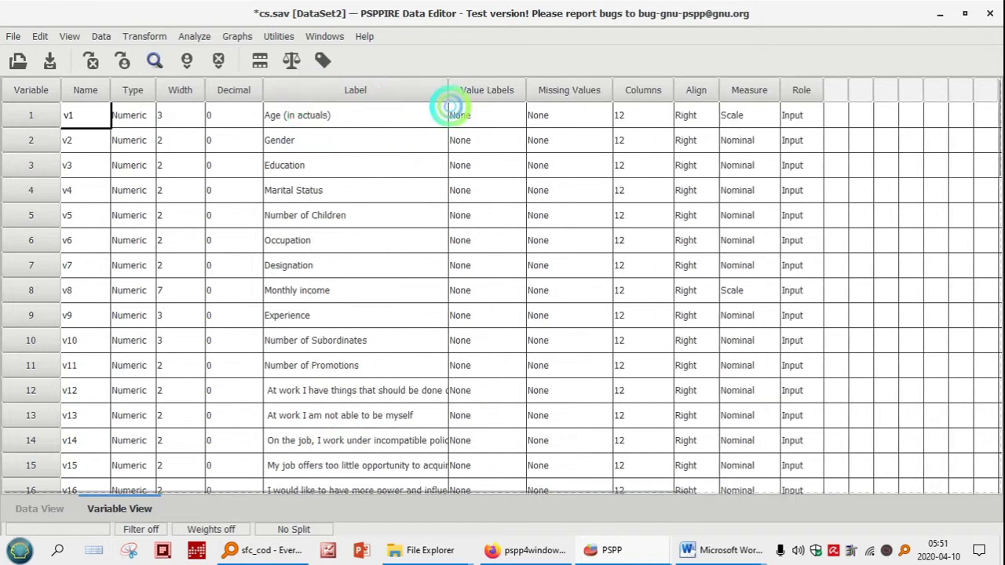
click(335, 390)
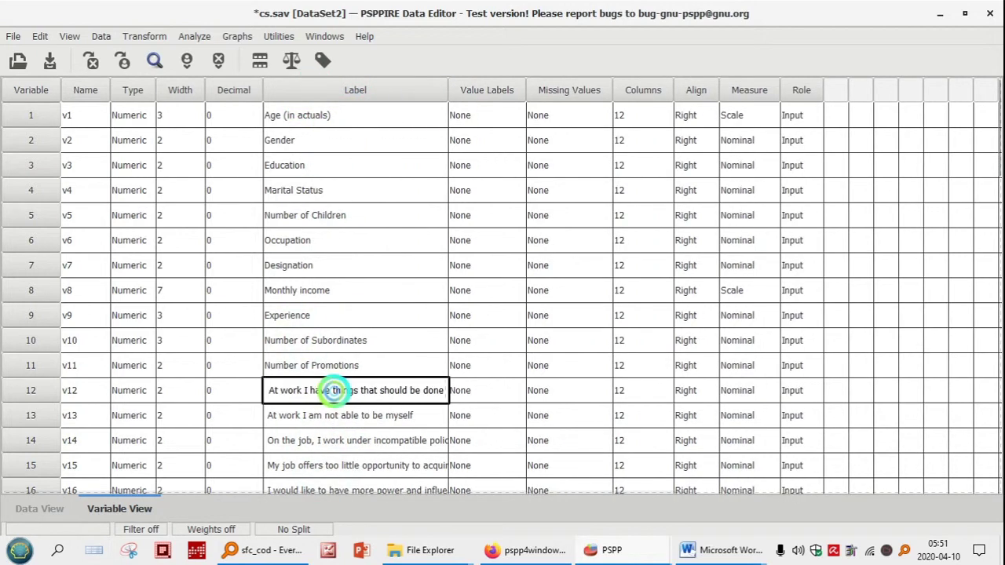
key(Down)
key(Down)
key(Down)
key(Down)
key(Down)
key(Down)
key(Down)
key(Down)
key(Down)
key(Down)
key(Down)
key(Down)
key(Down)
key(Down)
key(Down)
key(Down)
key(Down)
key(Down)
key(Down)
key(Down)
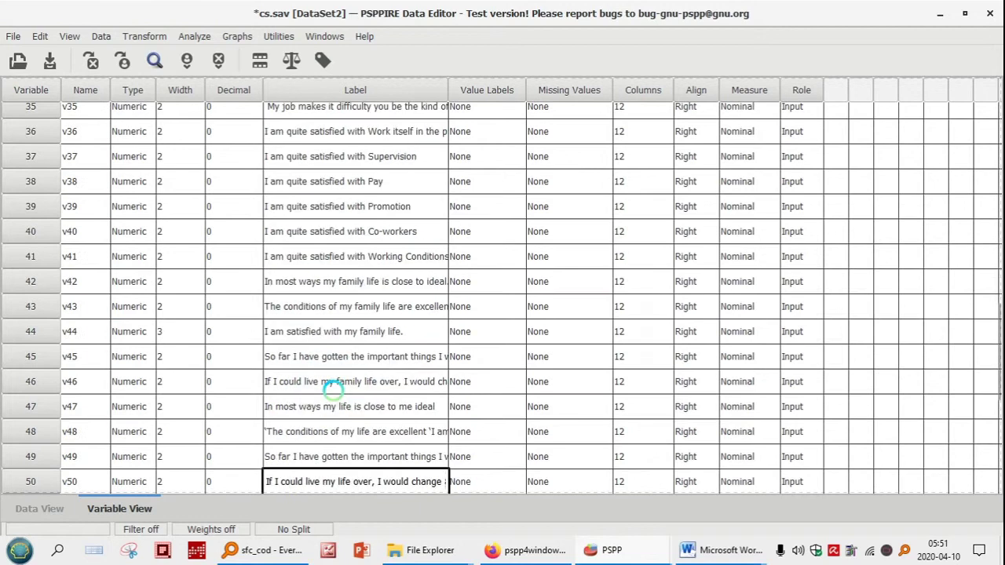
key(ctrl+Home)
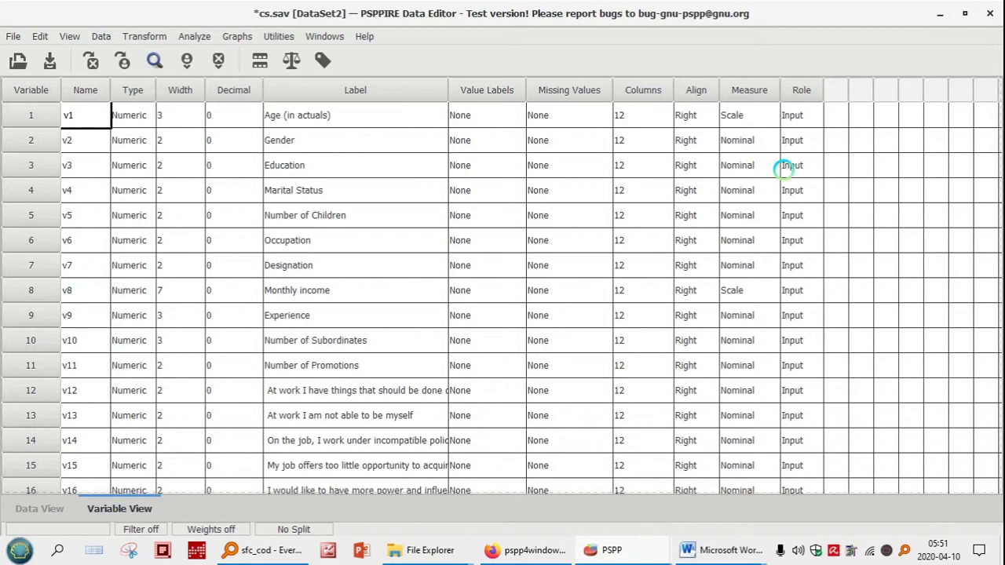
Step: Define value labels for the Gender variable v2: 1 as Male and 2 as Female
click(516, 140)
click(519, 140)
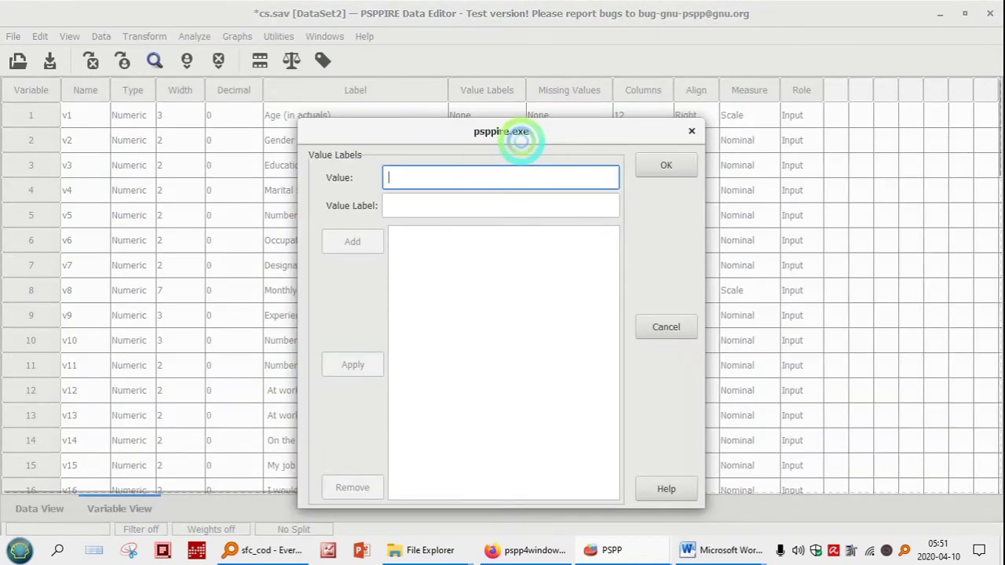
text(1)
key(Tab)
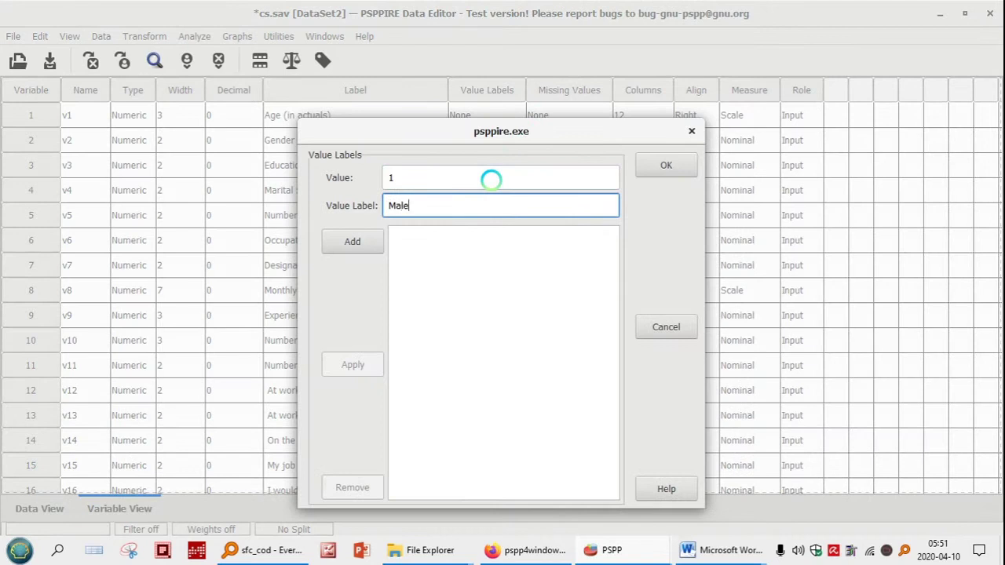
key(Return)
text(2)
key(Tab)
text(Female)
click(363, 237)
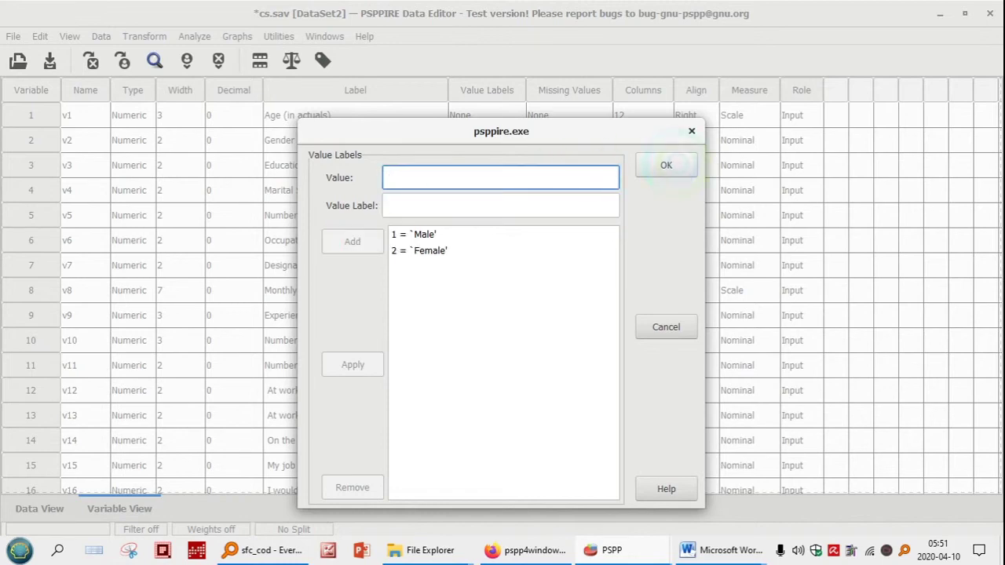
click(665, 165)
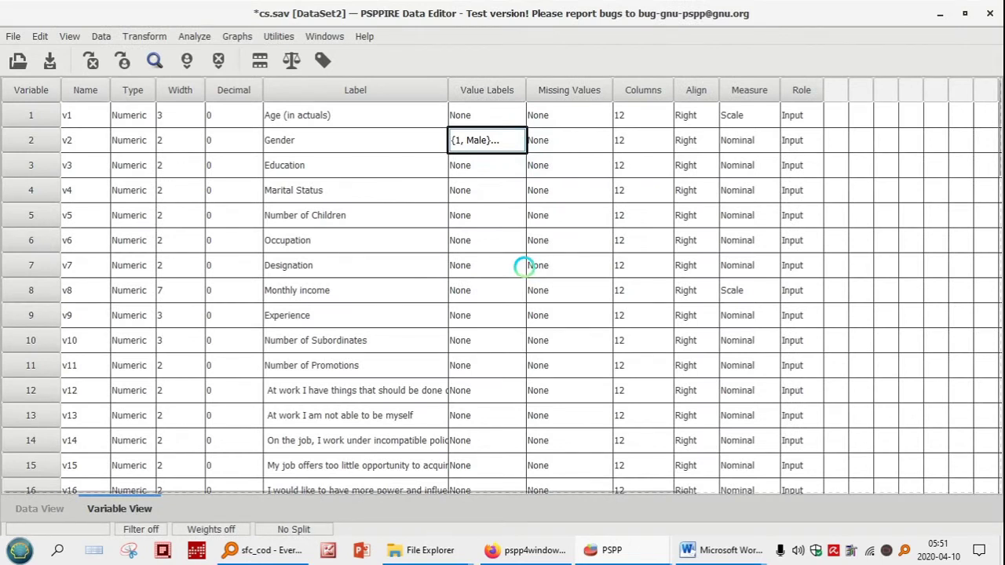
key(Return)
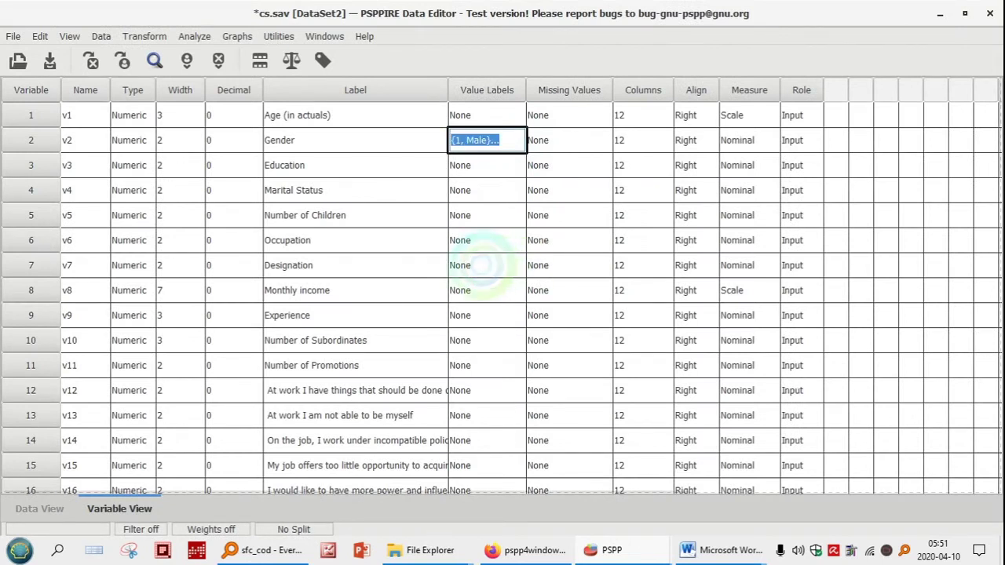
click(483, 265)
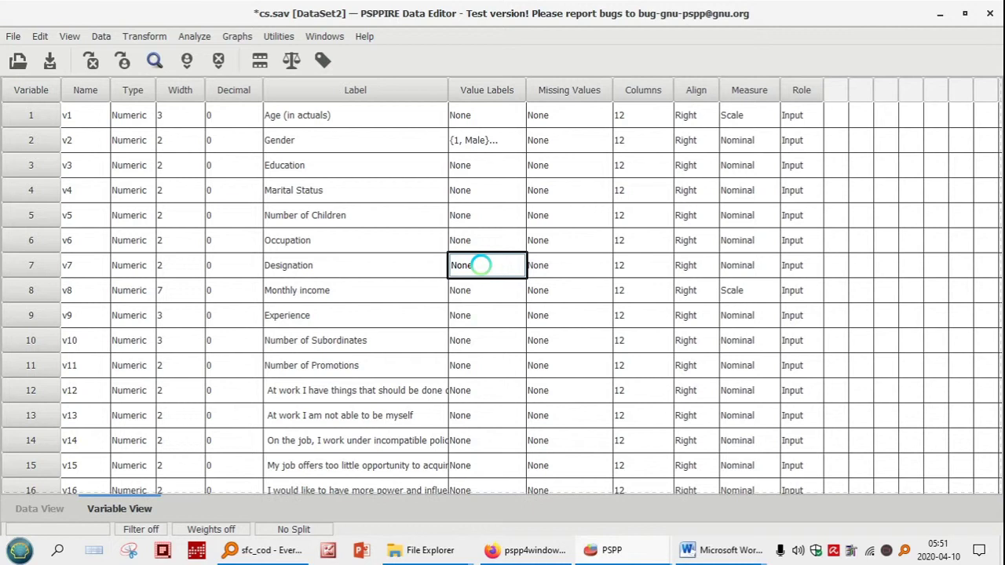
Step: Save the changes to cs.sav and show its cases in Data View
click(13, 36)
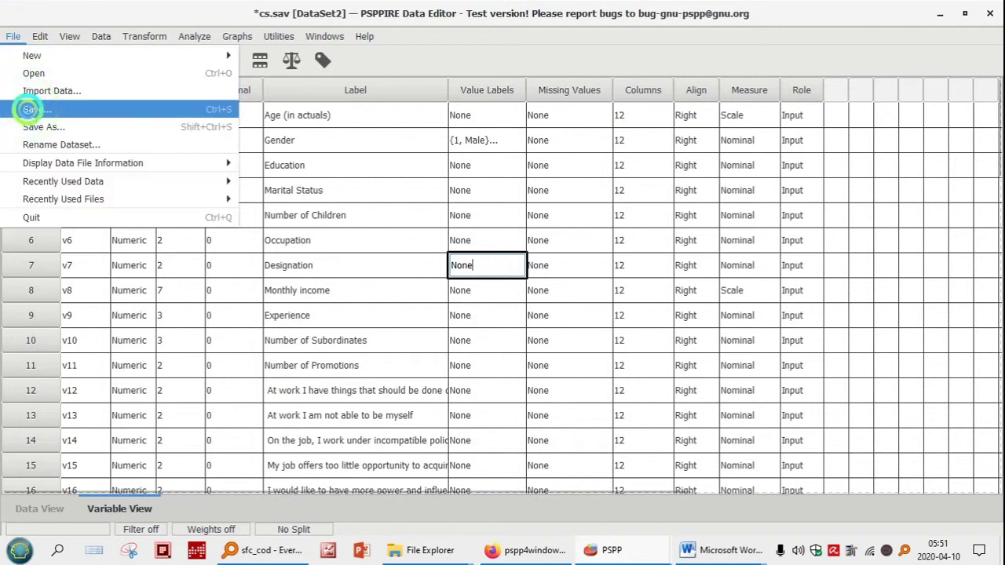
click(30, 109)
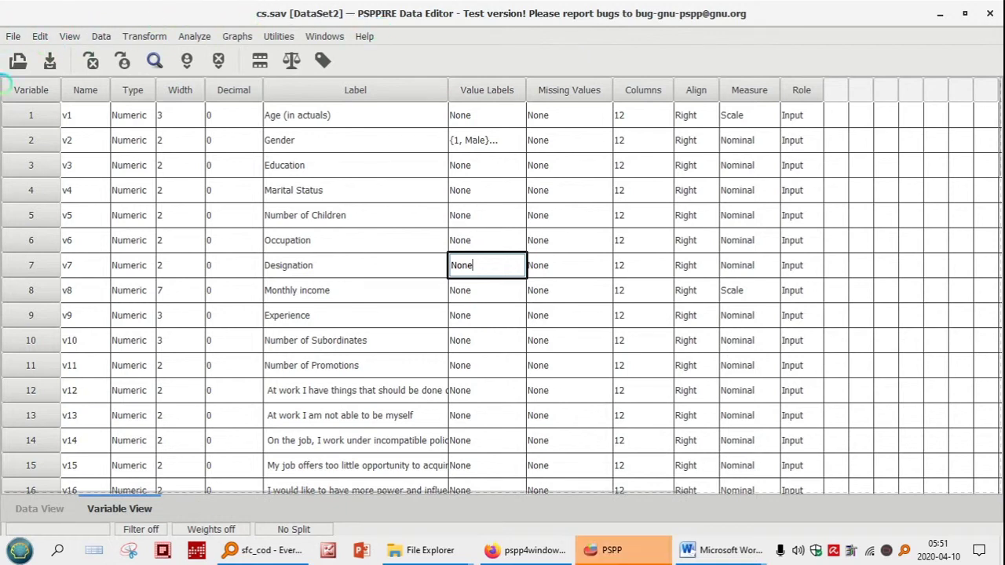
click(39, 509)
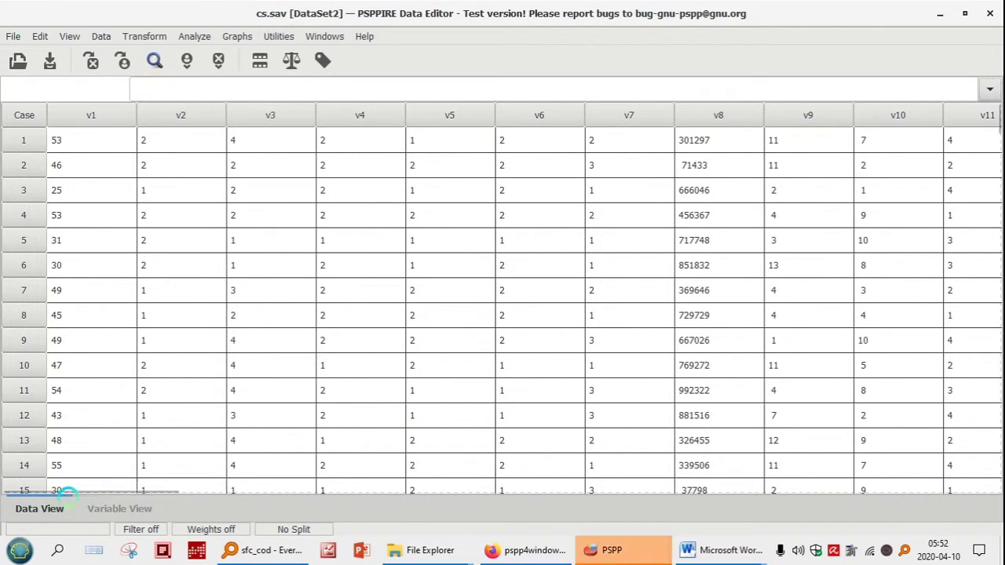
click(118, 509)
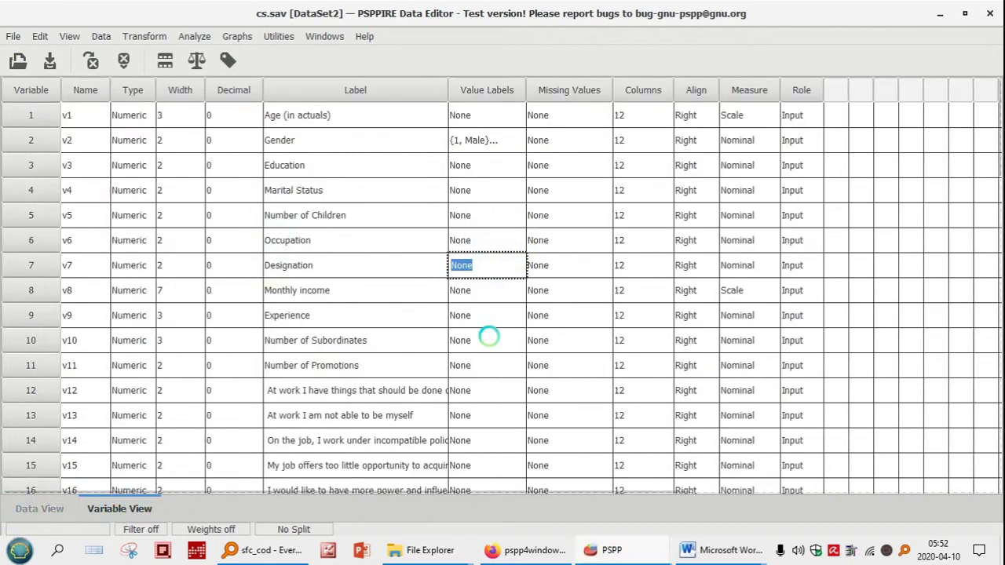
click(39, 509)
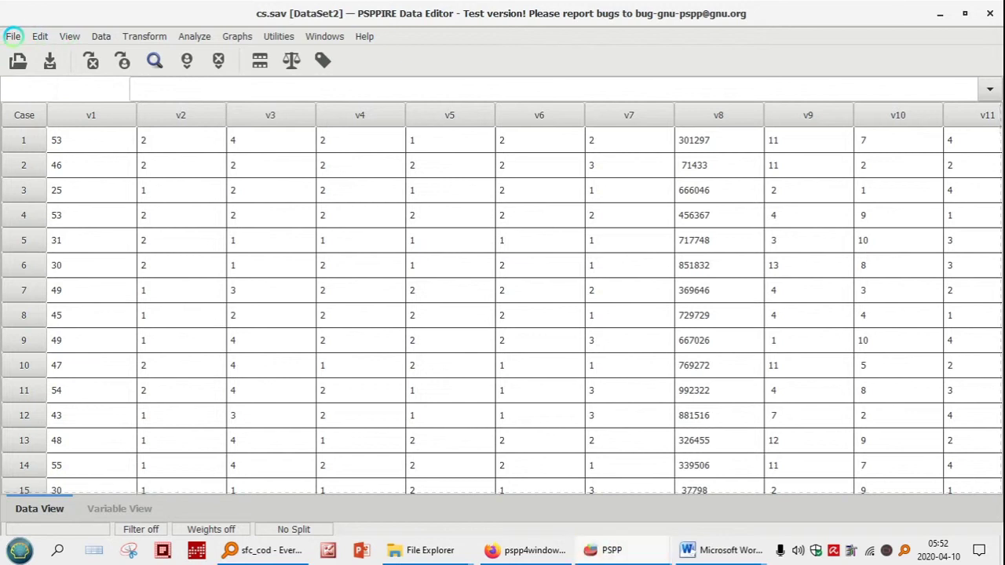
click(13, 36)
click(38, 37)
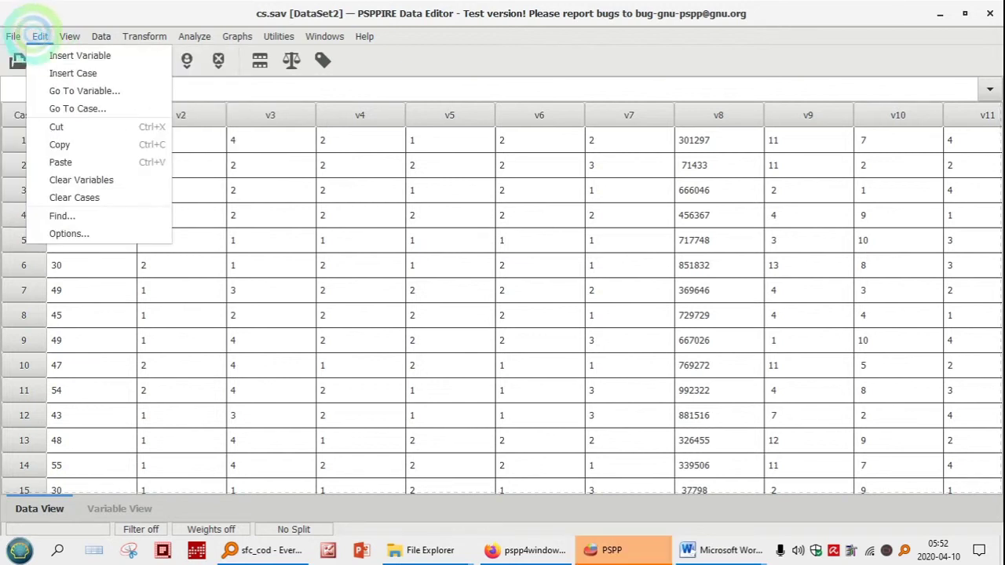
click(100, 36)
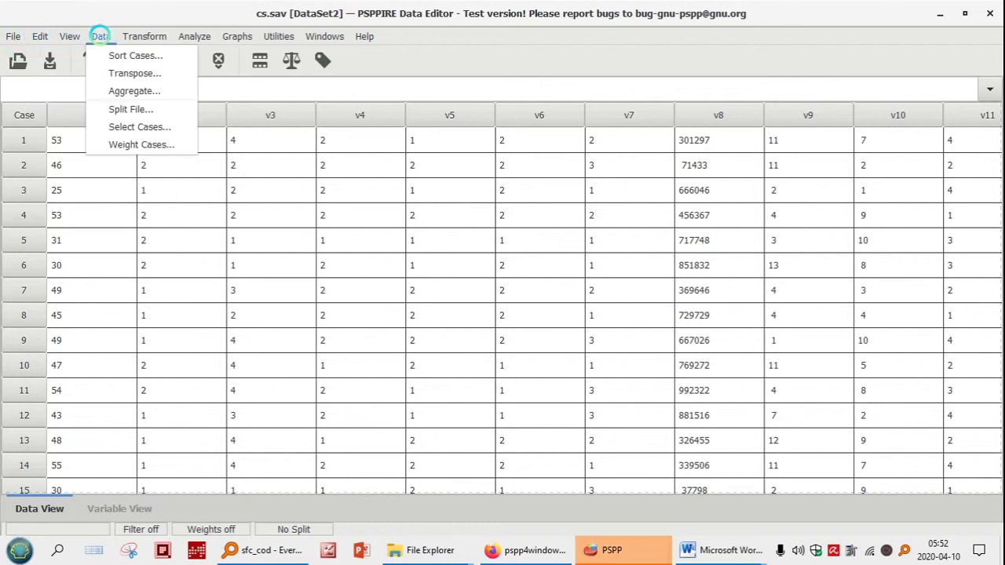
mouse_move(238, 36)
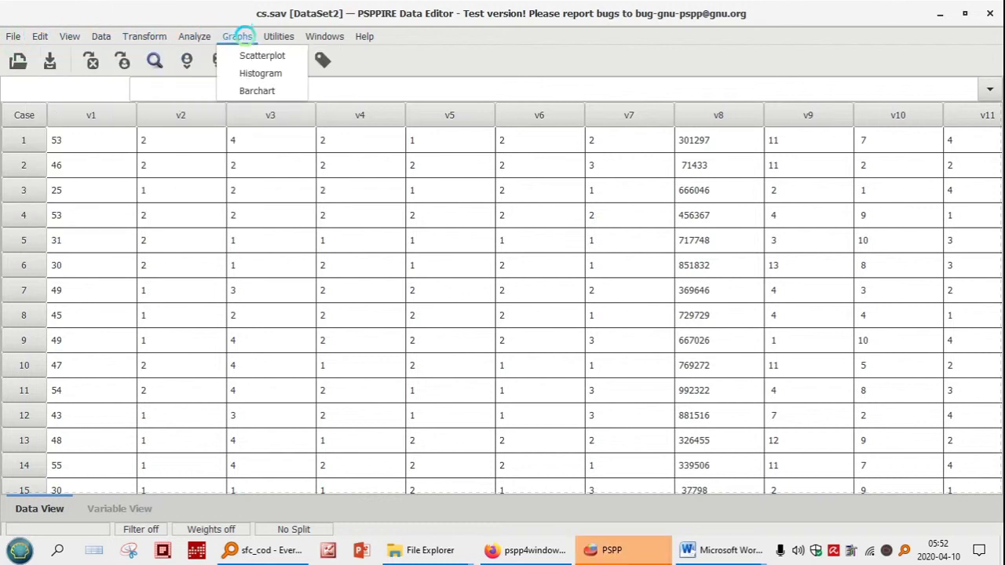
mouse_move(196, 37)
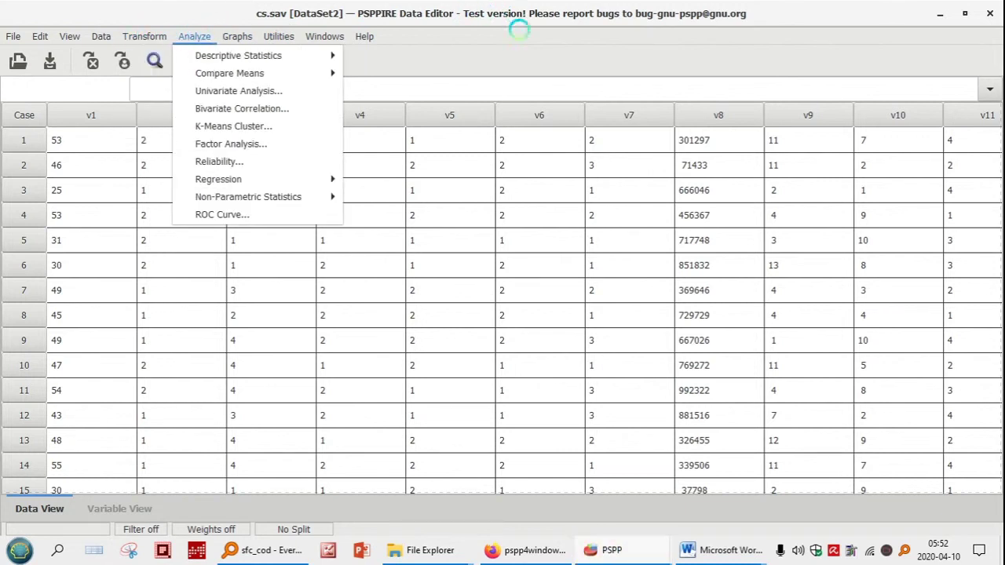
Step: Bring up the PSPP Output Viewer to view the logged commands for cs.sav
click(613, 549)
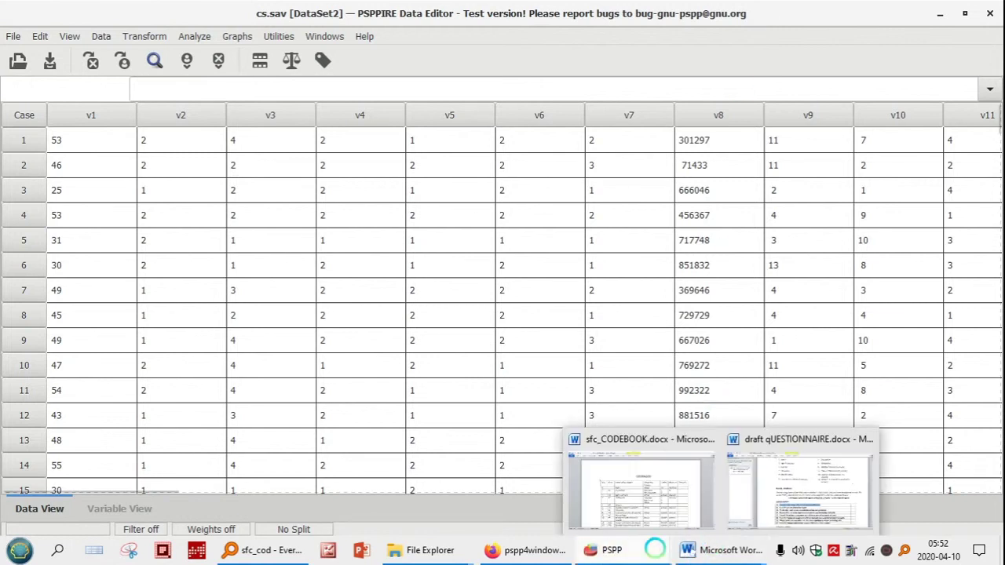
mouse_move(639, 547)
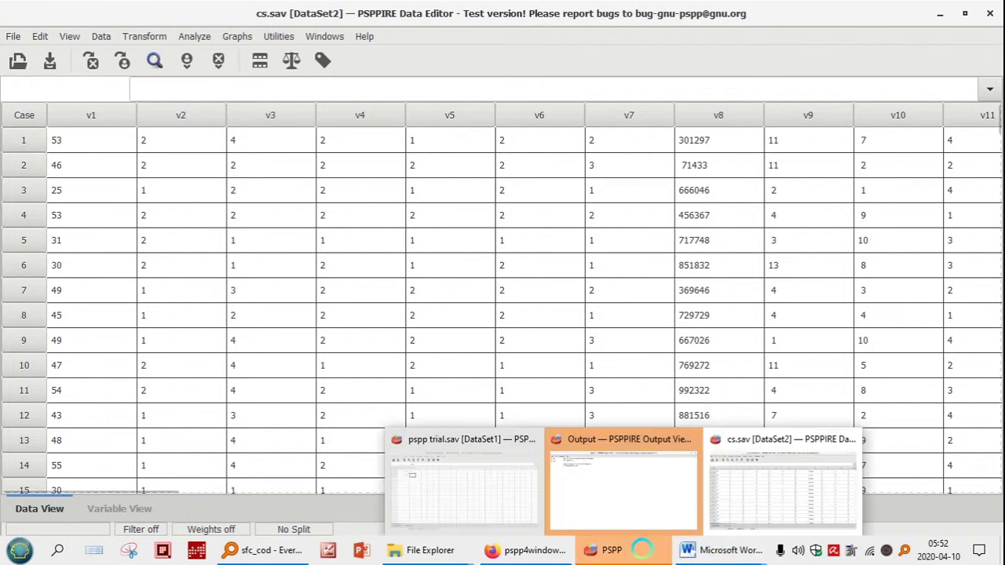
click(644, 488)
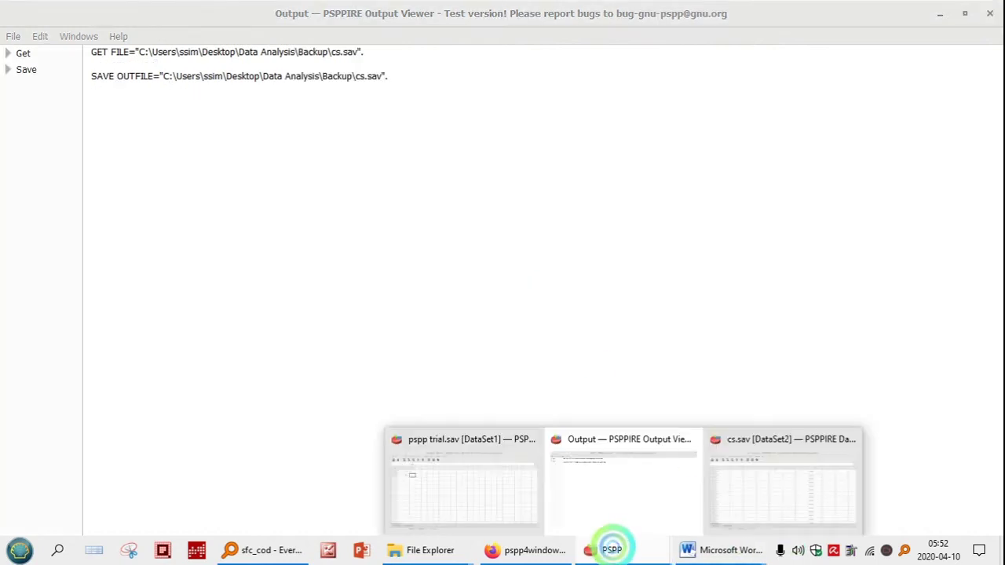
Step: Review the variable definitions and cases of cs.sav, then return to the Output Viewer
click(787, 498)
click(119, 508)
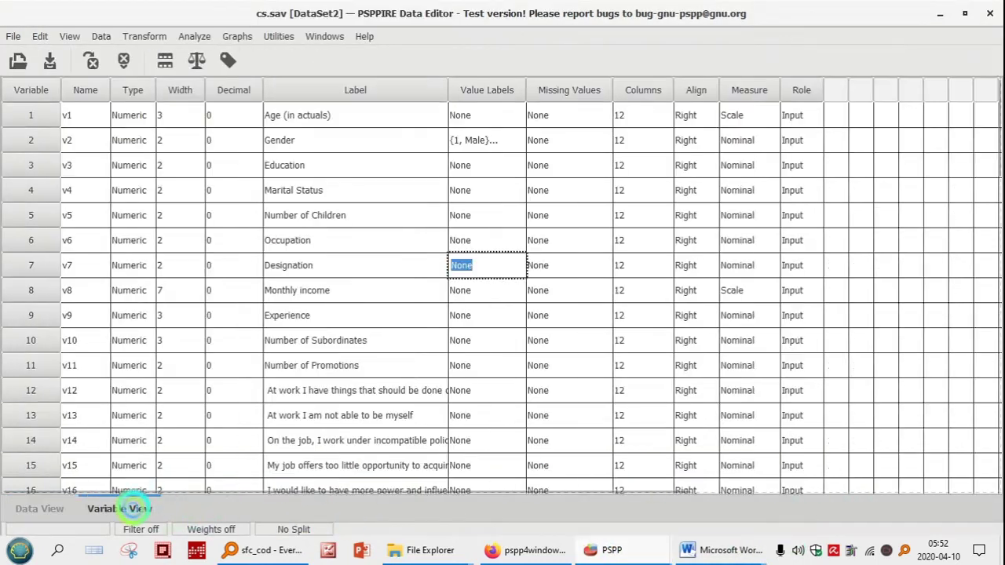
click(37, 507)
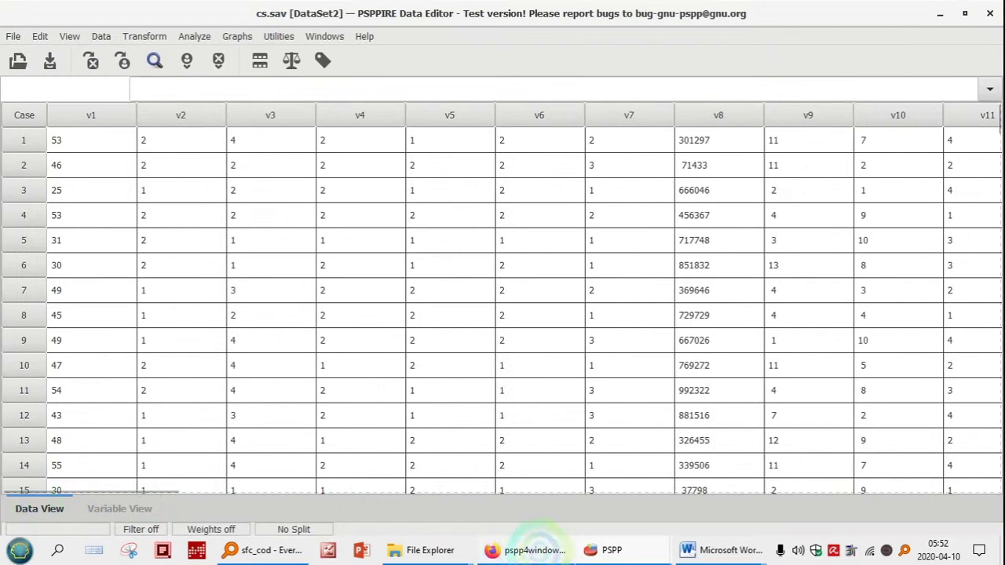
mouse_move(610, 553)
click(585, 493)
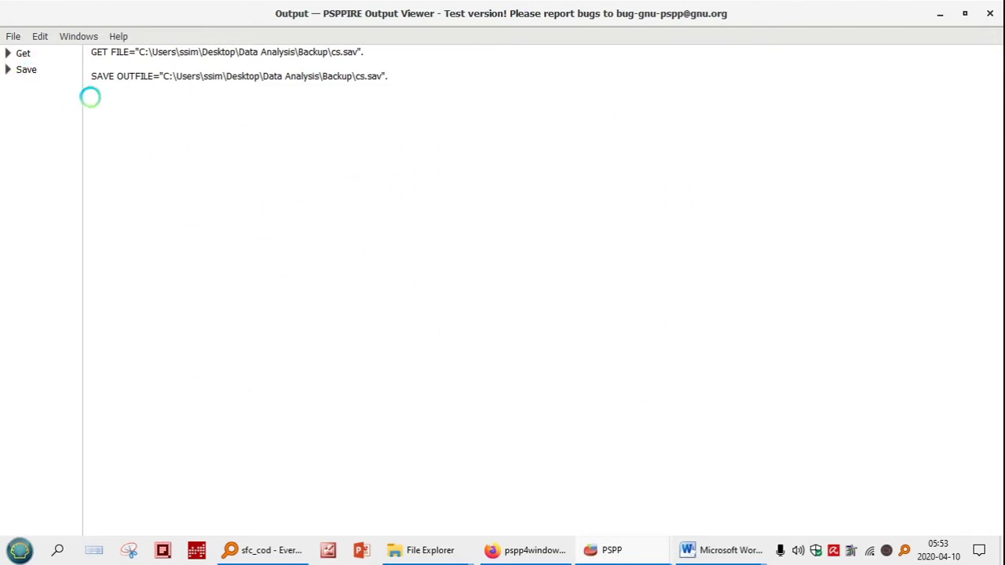
Step: Examine the file types offered for exporting the output, such as OpenDocument (*.odt), and leave without exporting
click(9, 36)
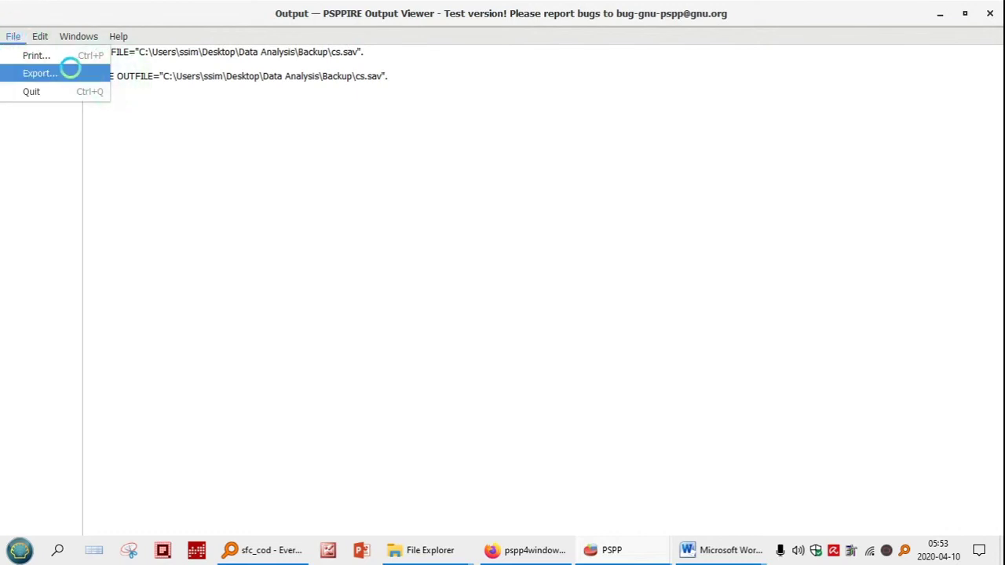
click(55, 73)
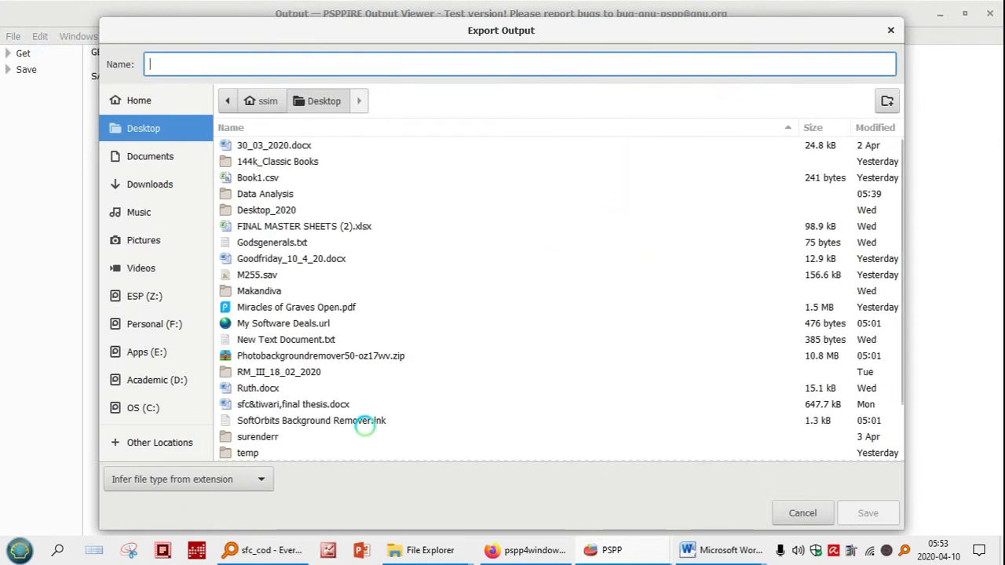
click(260, 479)
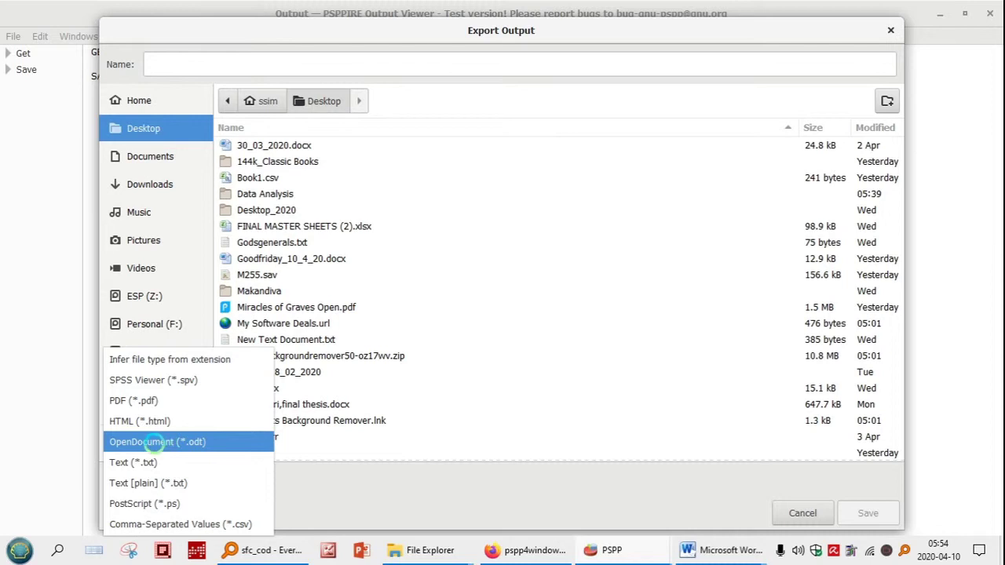
click(154, 443)
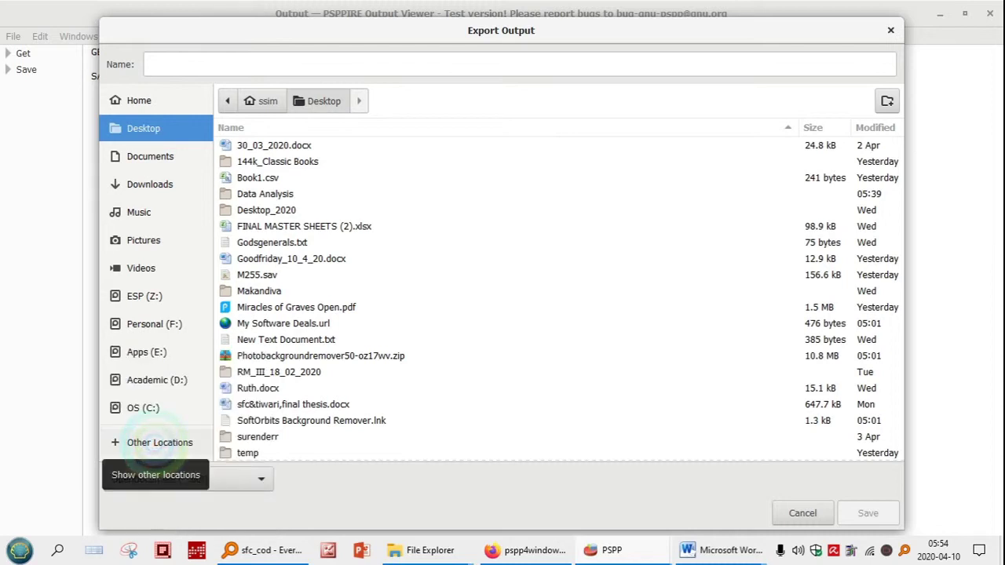
click(801, 513)
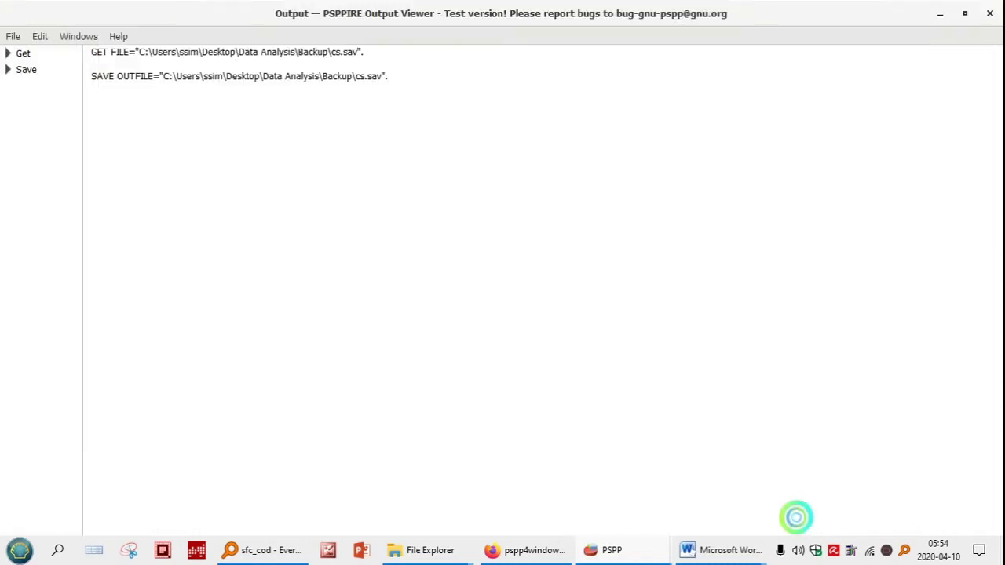
Step: Close the Output Viewer and check the list of open datasets from the cs.sav data editor
click(990, 13)
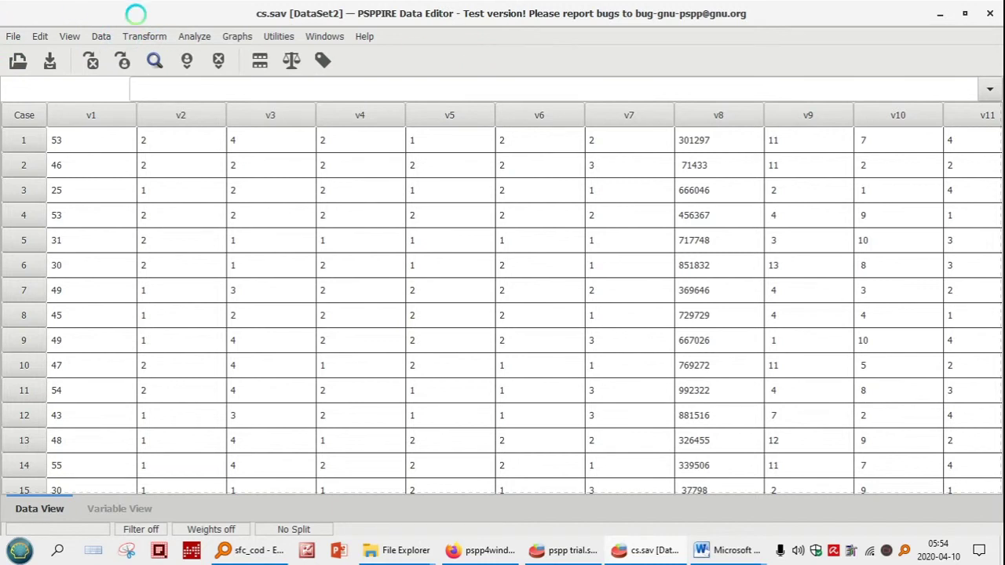
click(13, 36)
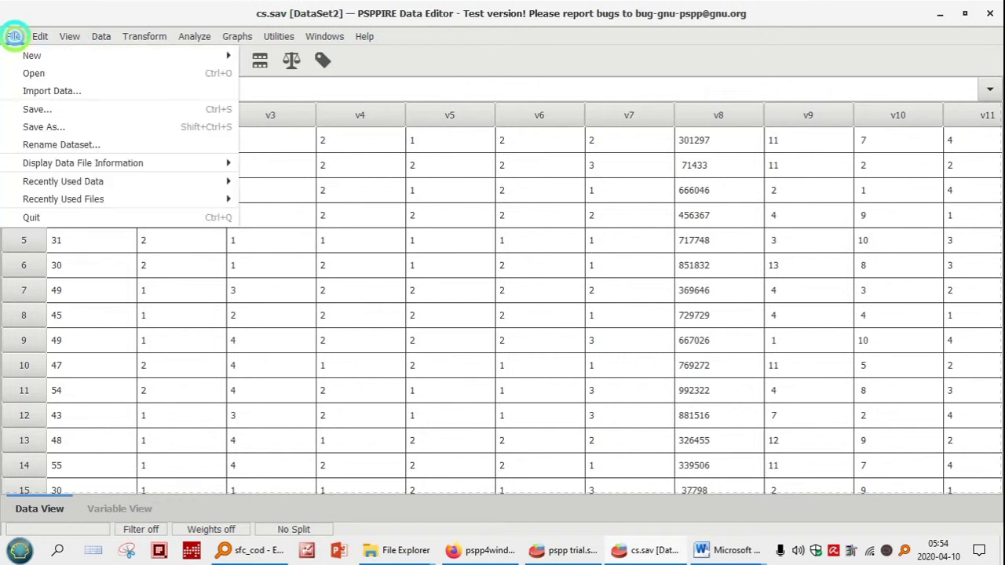
mouse_move(324, 36)
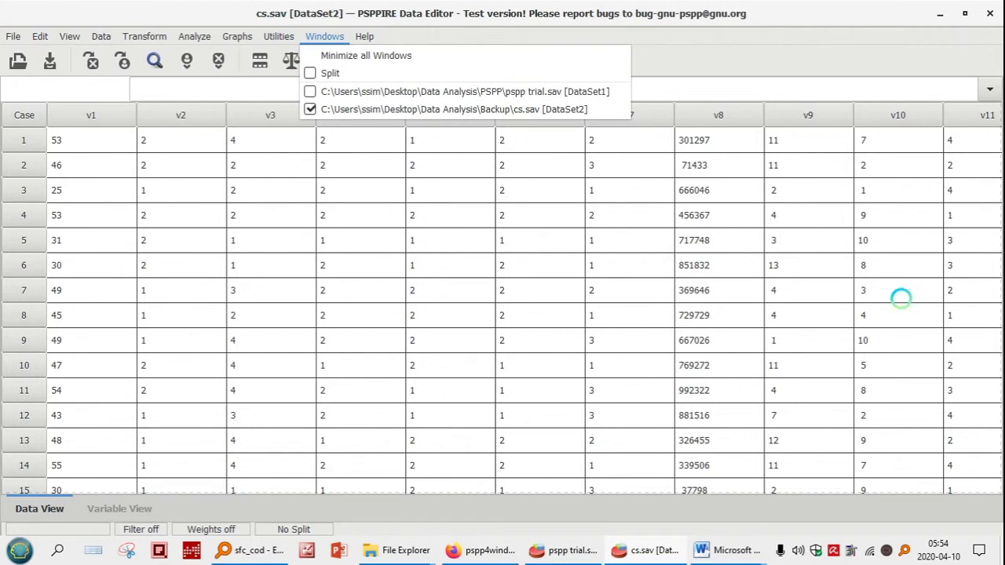
click(971, 277)
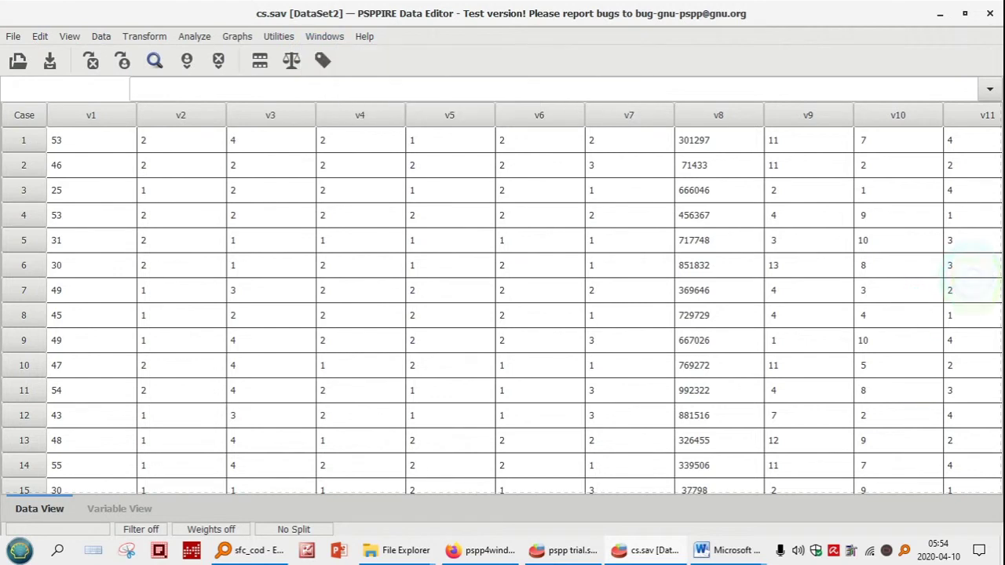
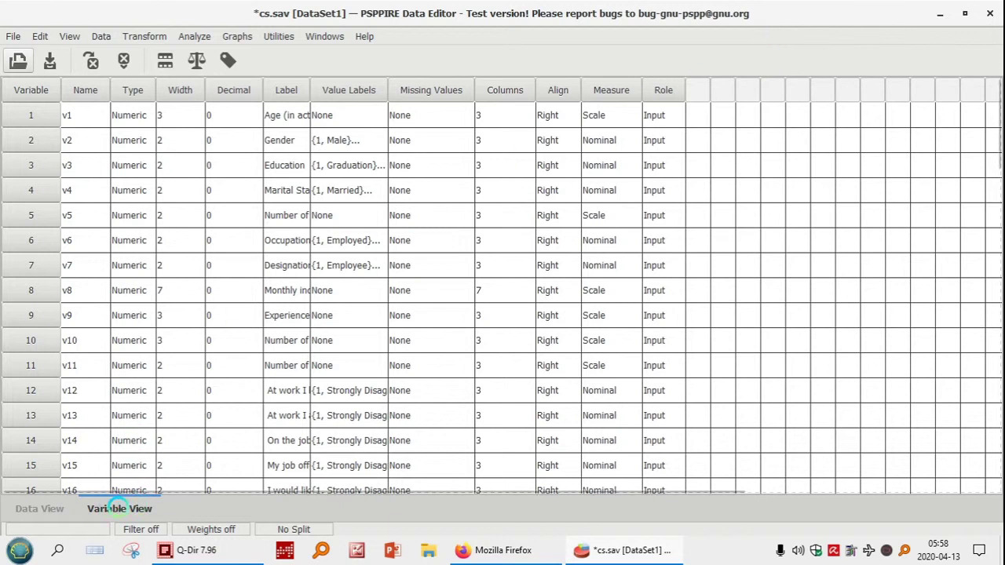
Step: Compare the cases of cs.sav with its variable definitions, ending on the cases
click(36, 507)
click(116, 504)
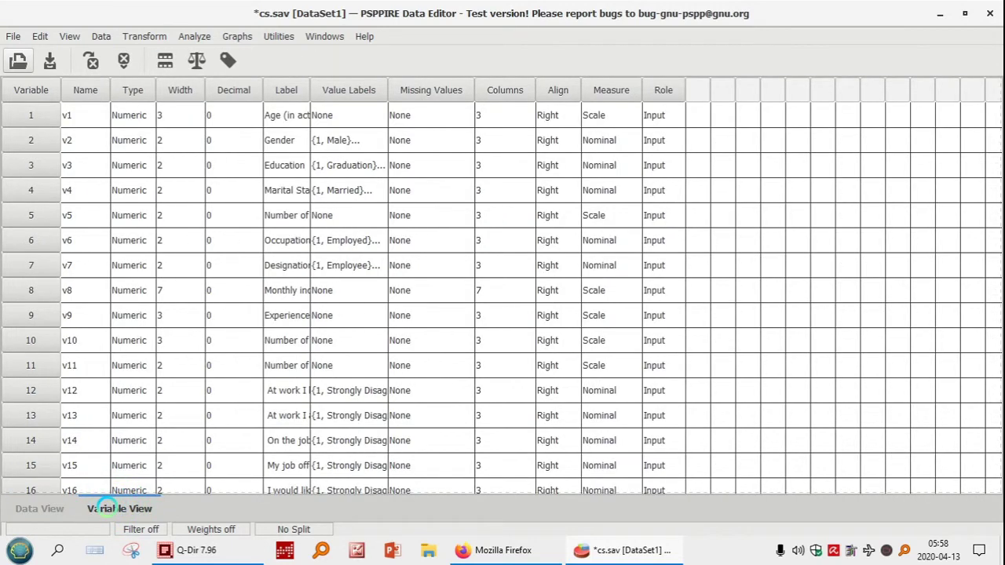
click(32, 507)
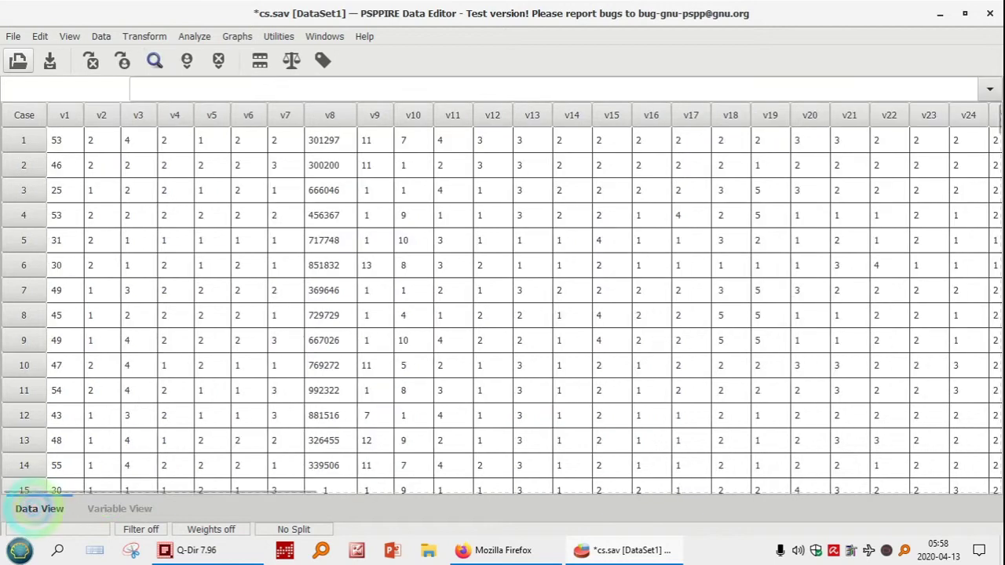
click(117, 509)
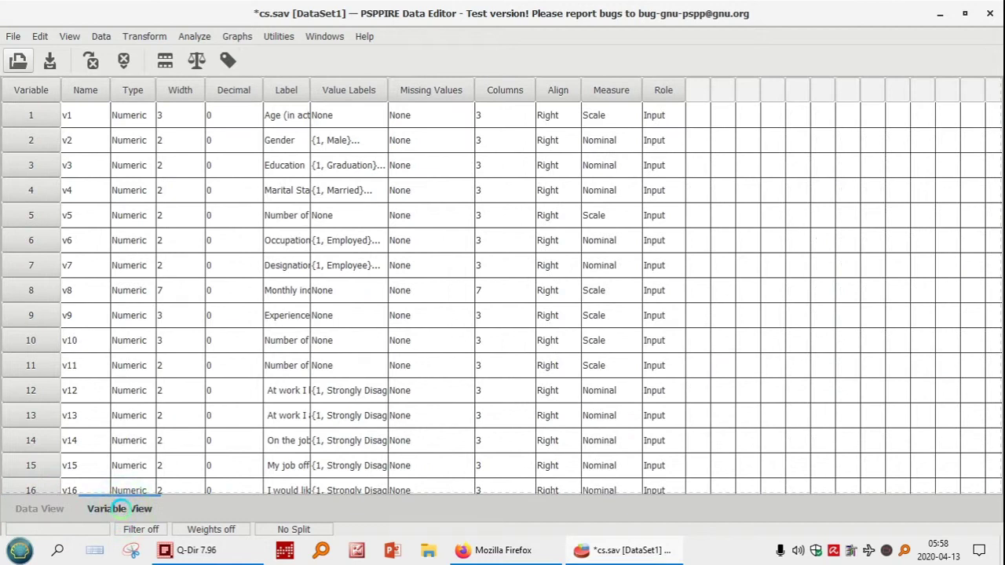
click(39, 508)
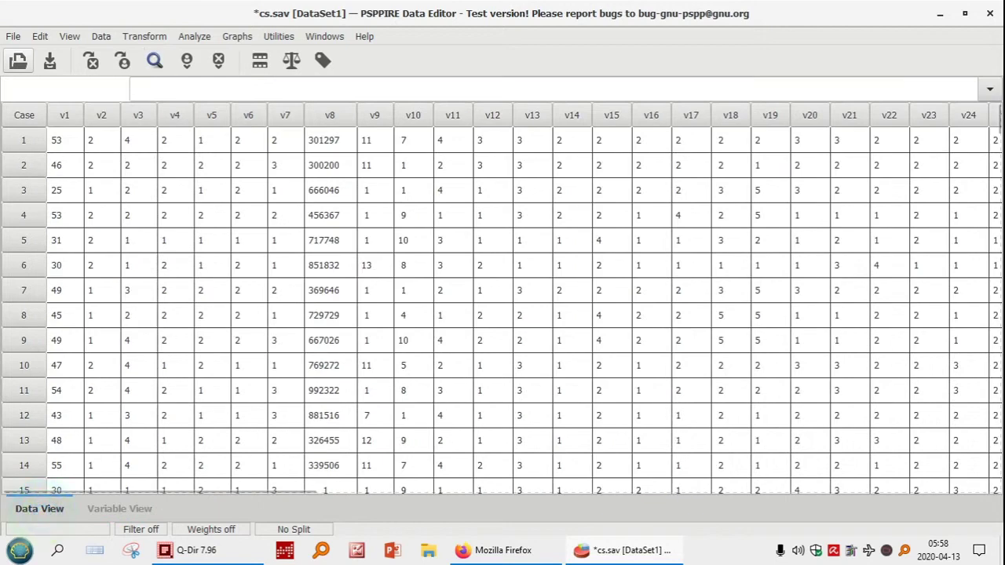
click(41, 508)
Step: Widen the Label and Value Labels columns in Variable View so their entries are easier to read
click(102, 509)
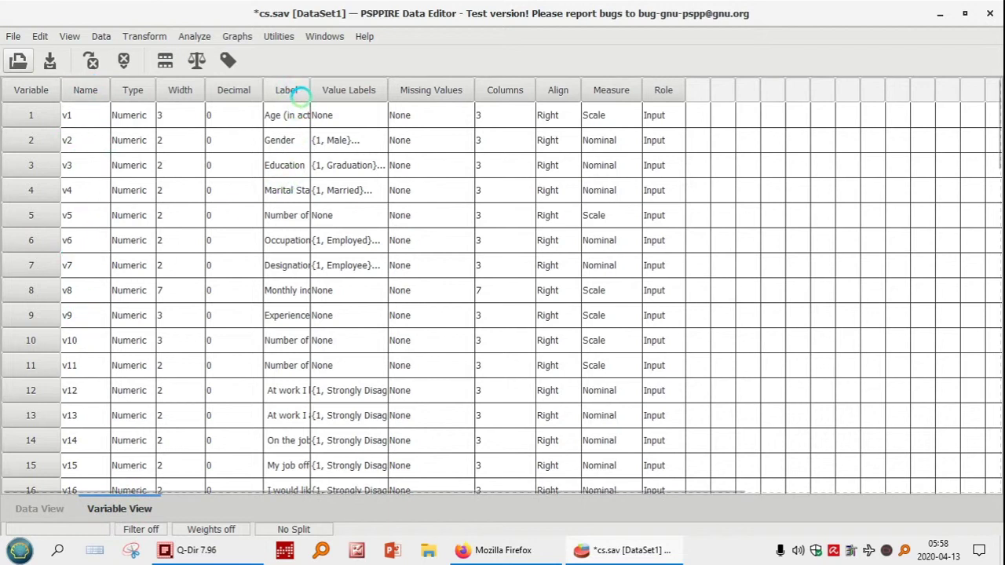
drag(311, 83, 388, 86)
drag(466, 90, 515, 89)
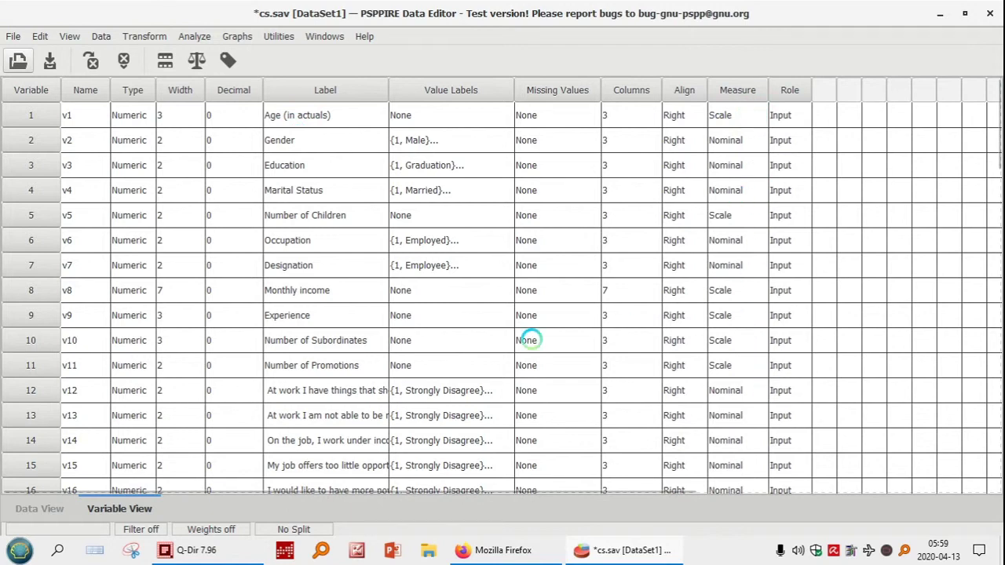
Step: Return to the cases of cs.sav and examine the data editor's file, view and window commands
click(39, 509)
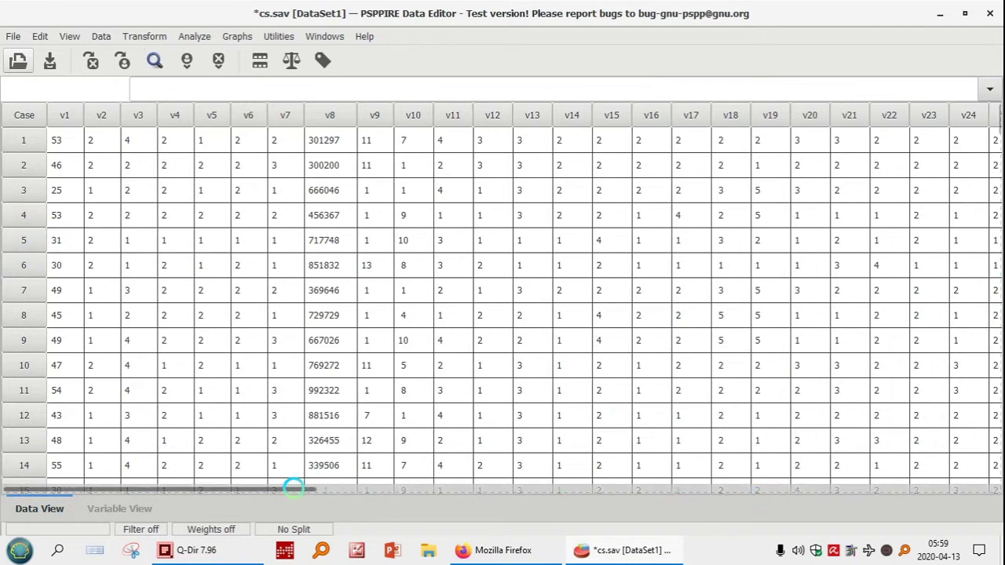
drag(292, 482, 150, 480)
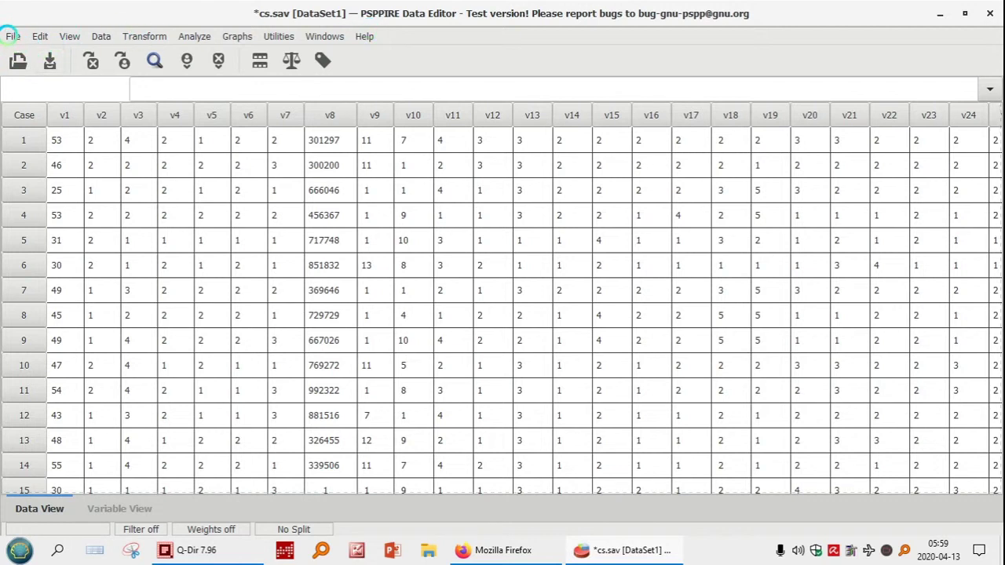
click(13, 36)
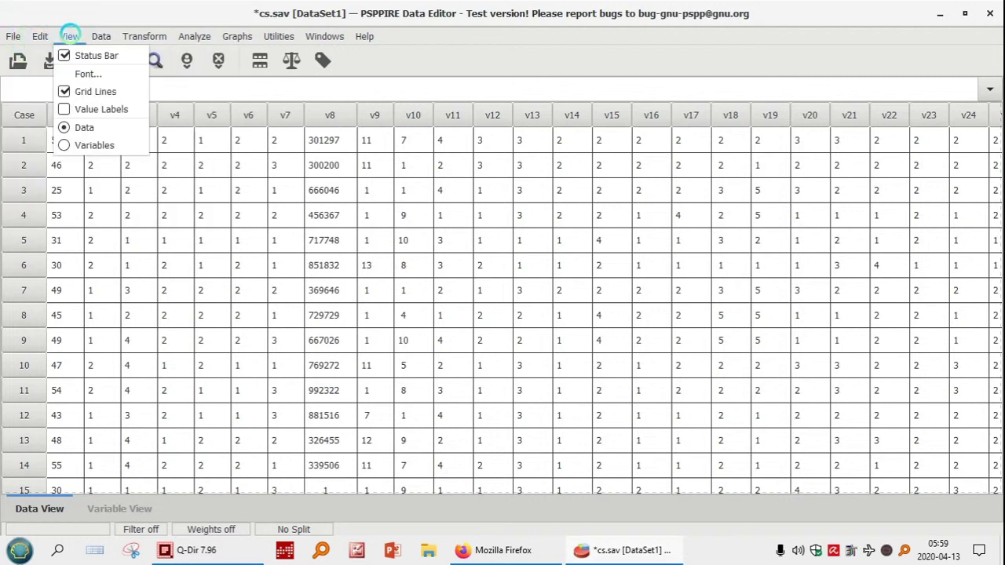
mouse_move(100, 36)
mouse_move(198, 36)
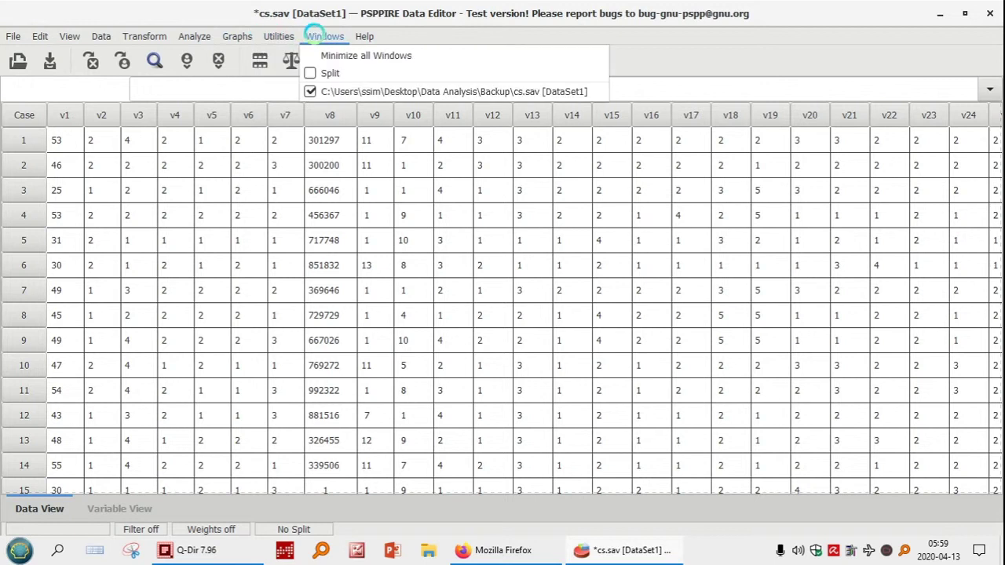
mouse_move(365, 35)
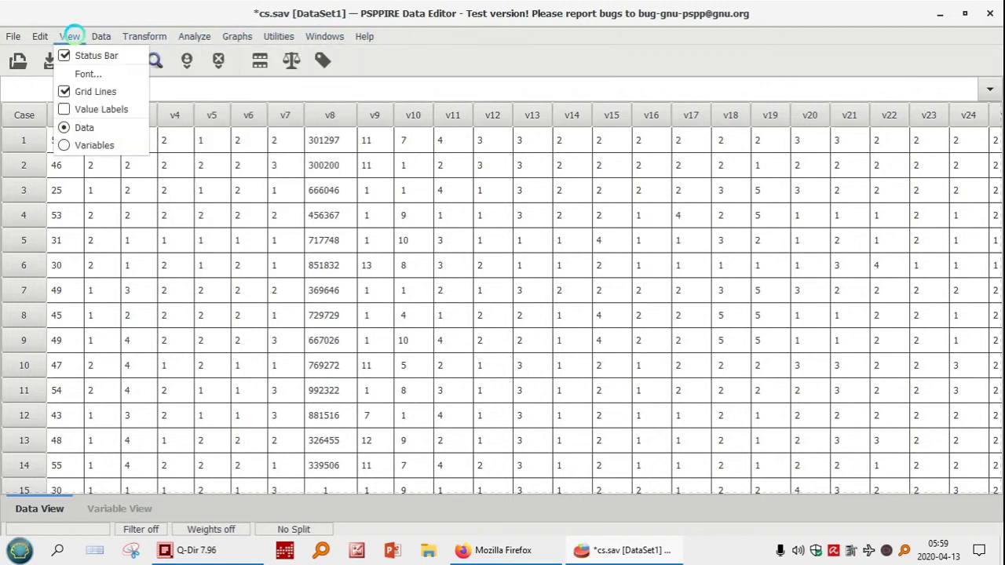
mouse_move(38, 35)
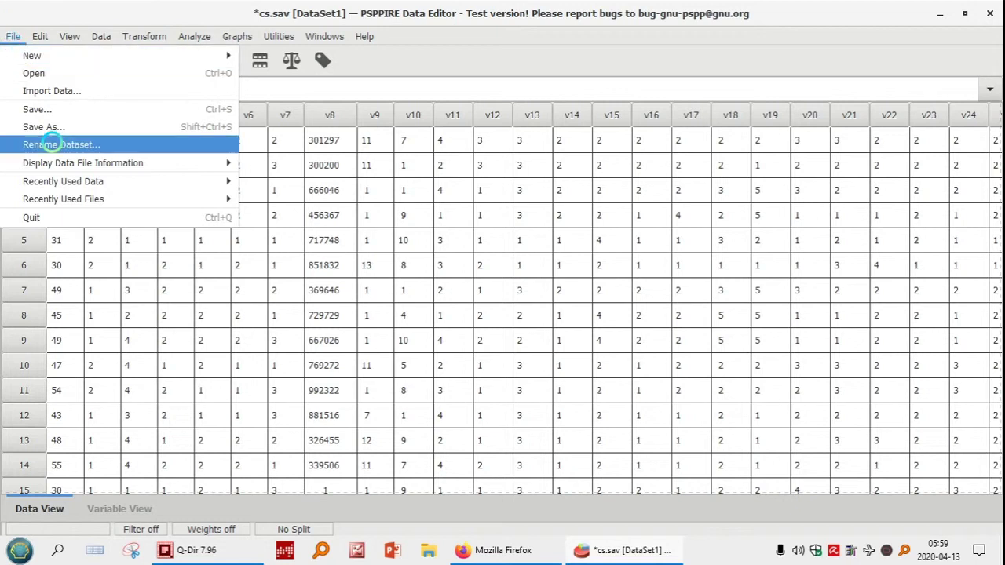
mouse_move(30, 55)
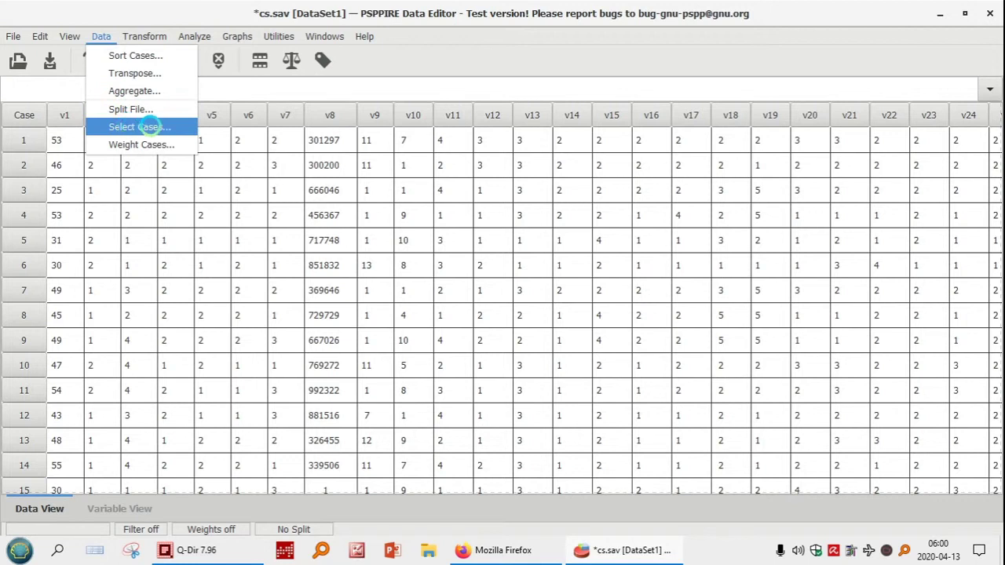
Step: Examine the available case-handling, transformation and graph commands and the statistical procedures, including Descriptive Statistics, Compare Means and Regression
click(127, 137)
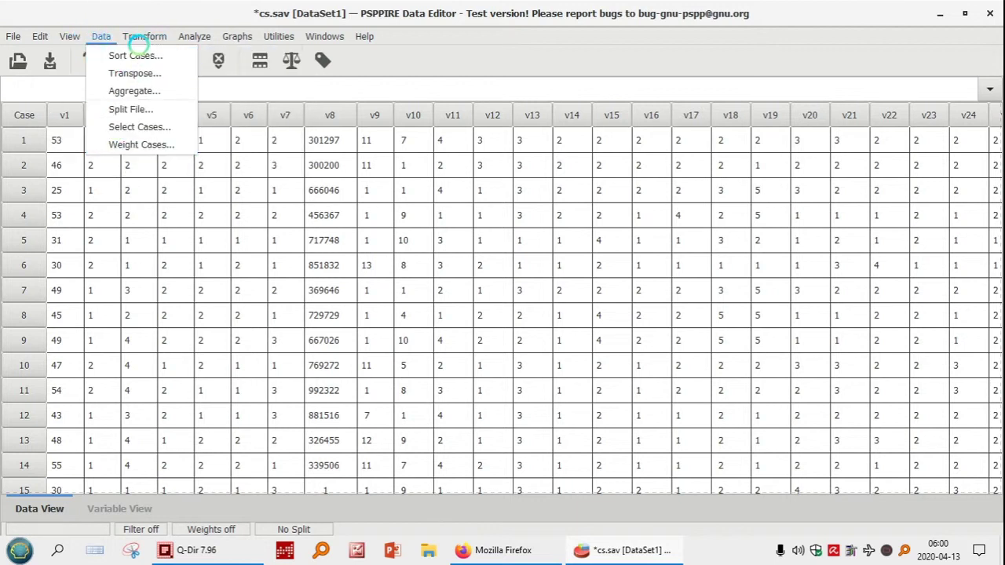
mouse_move(145, 27)
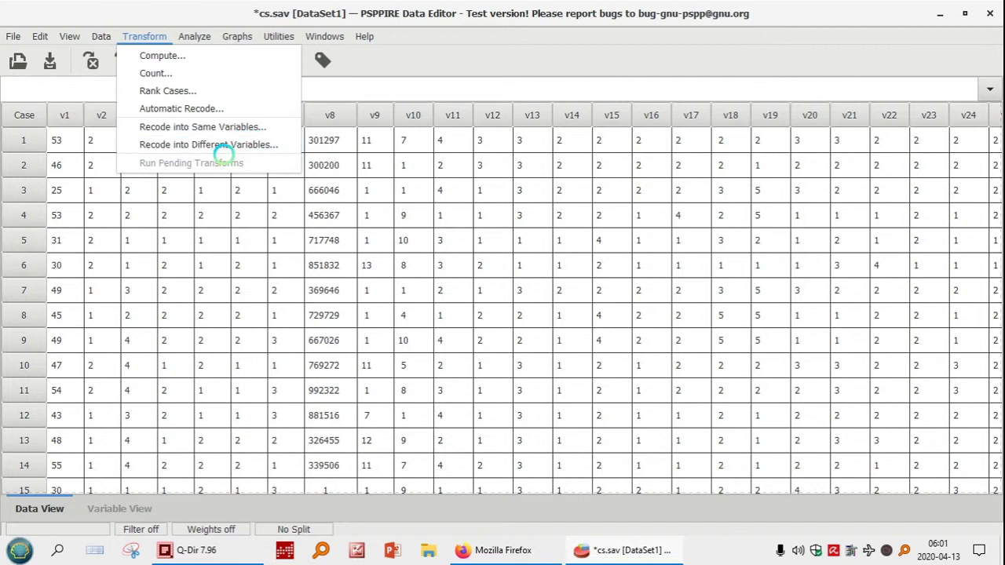
mouse_move(188, 37)
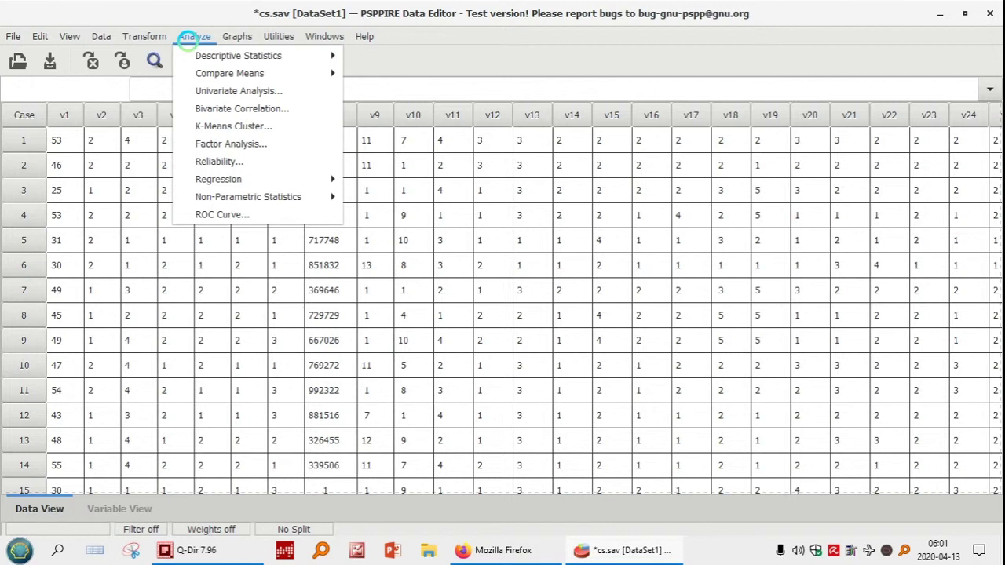
mouse_move(256, 65)
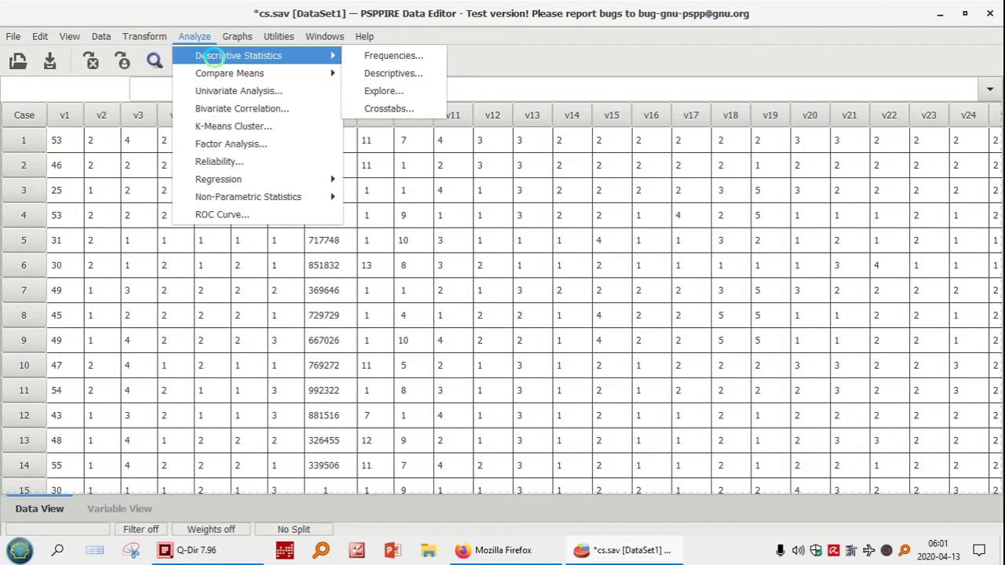
mouse_move(229, 180)
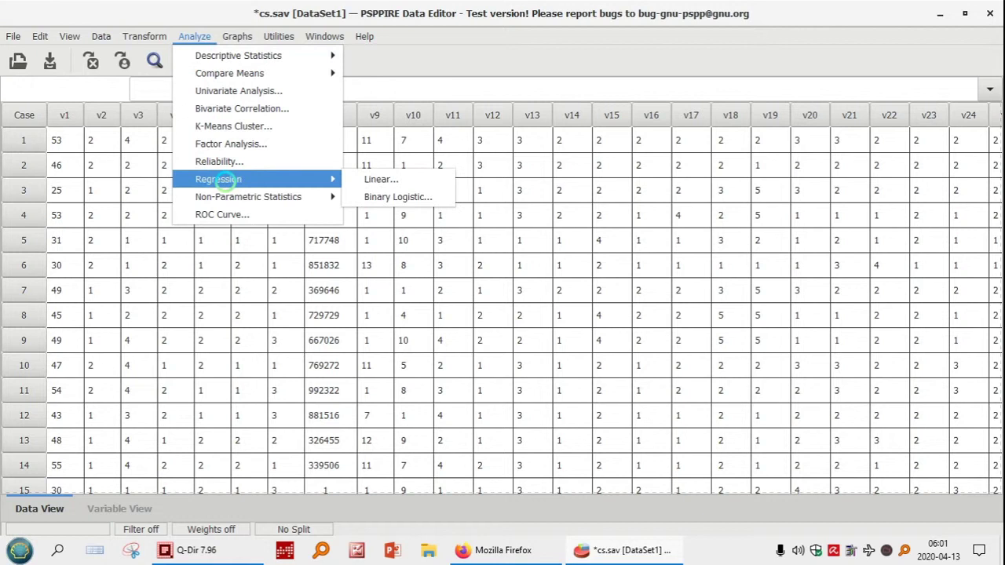
mouse_move(231, 203)
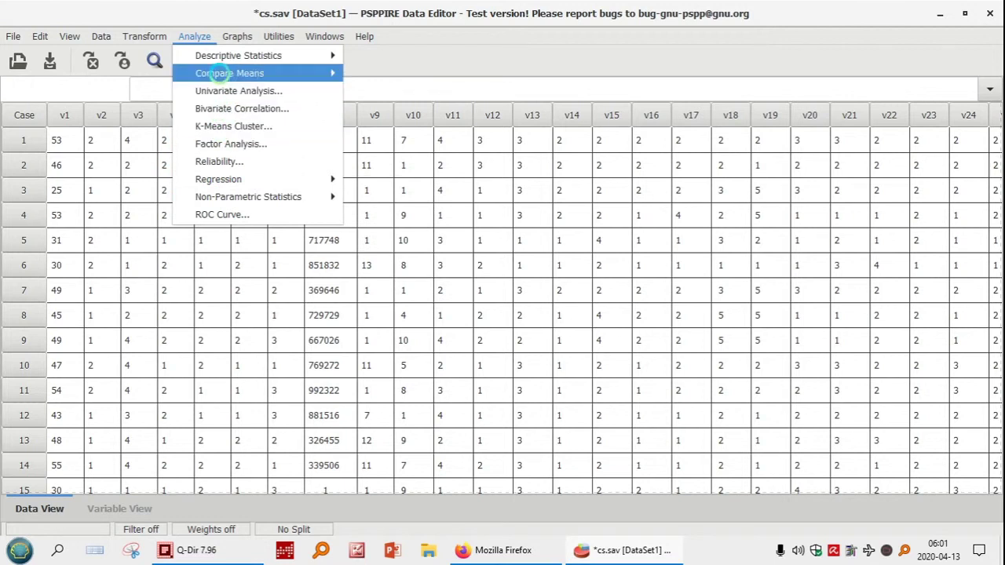
mouse_move(221, 72)
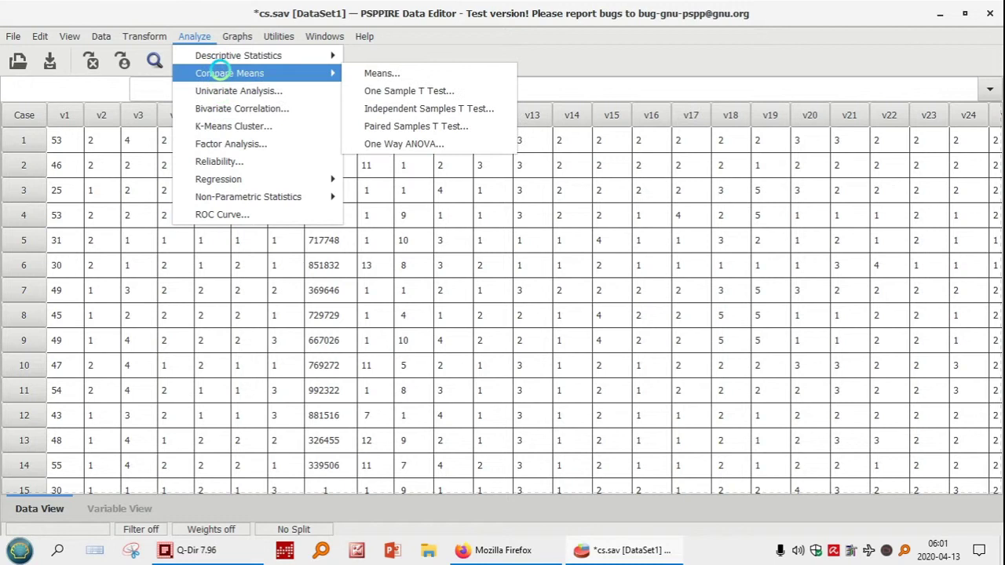
mouse_move(225, 53)
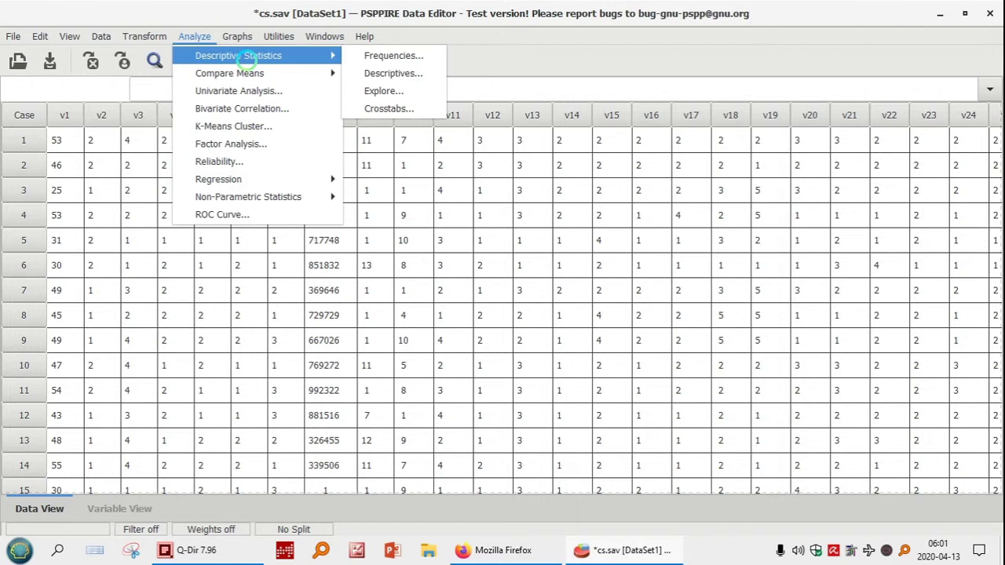
mouse_move(237, 36)
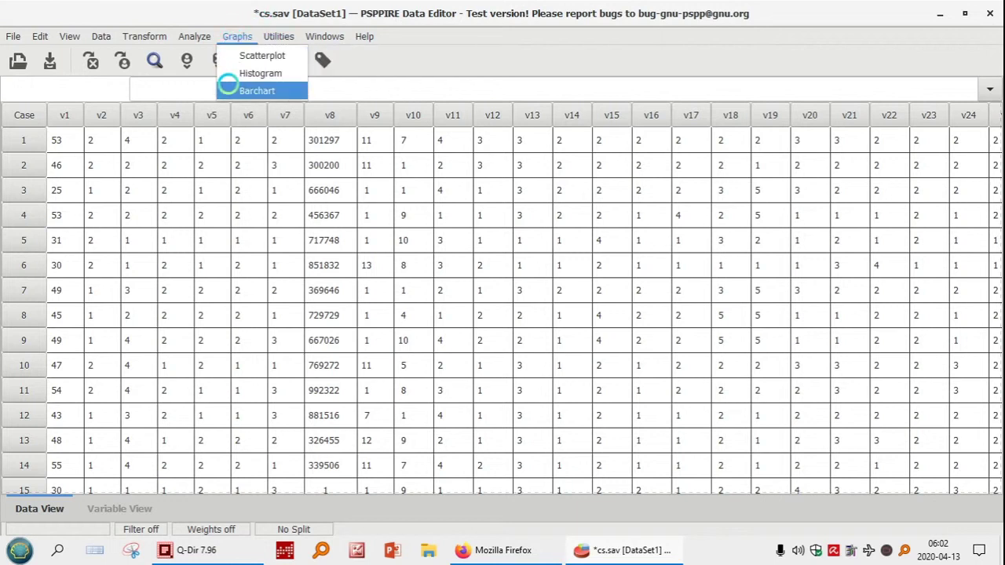
Step: Examine the data editor's utilities and help commands, including the file comments and reference manual entries
click(228, 16)
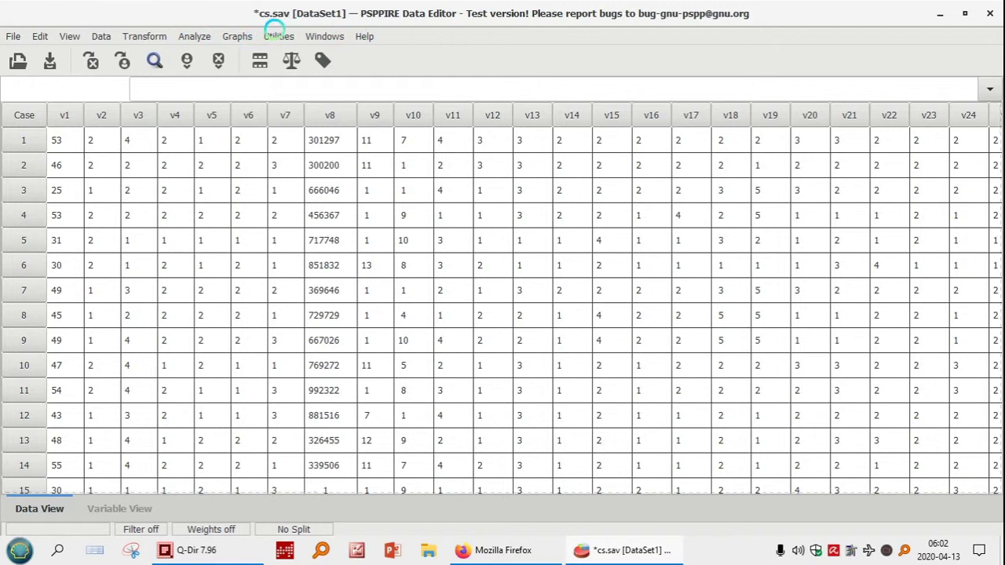
click(278, 36)
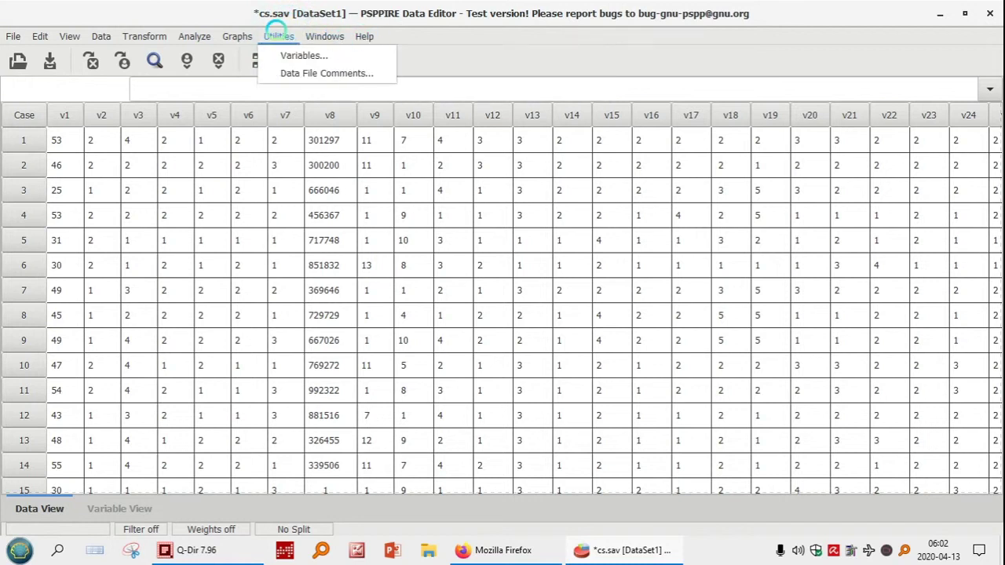
mouse_move(280, 37)
mouse_move(364, 36)
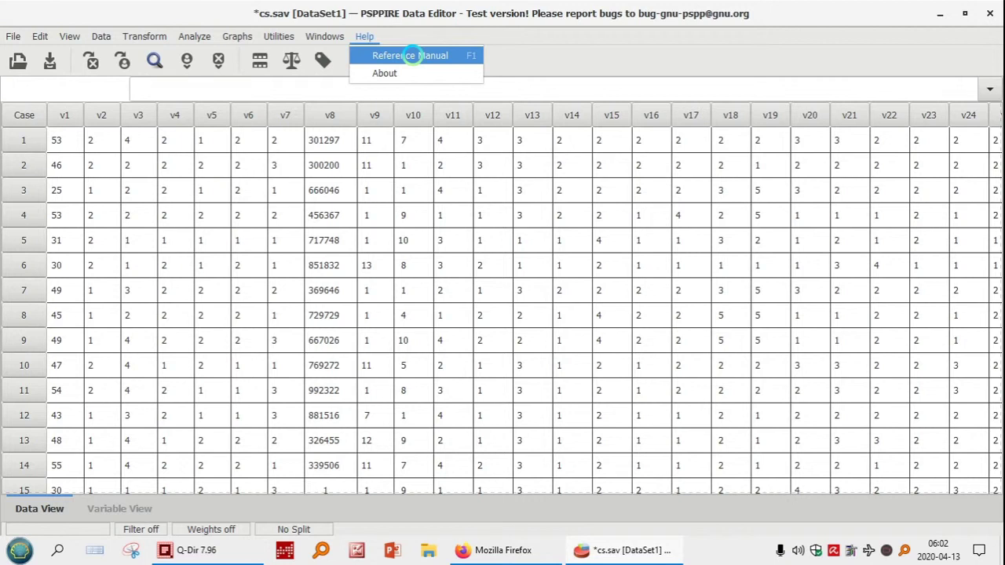
click(171, 7)
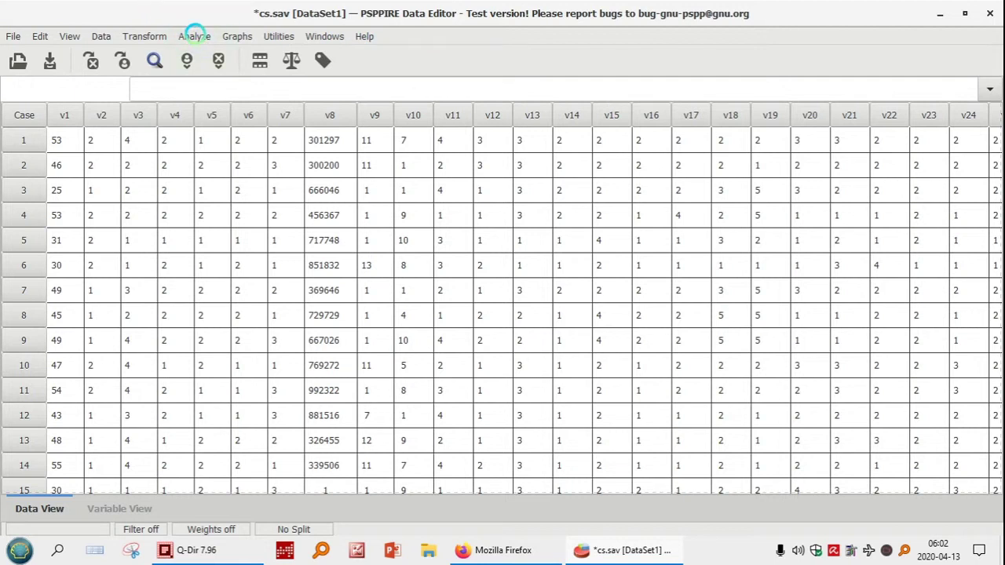
Step: Set up a Frequencies analysis containing variables v1 to v50, from Age (in actuals) through the last life-satisfaction statement
click(194, 36)
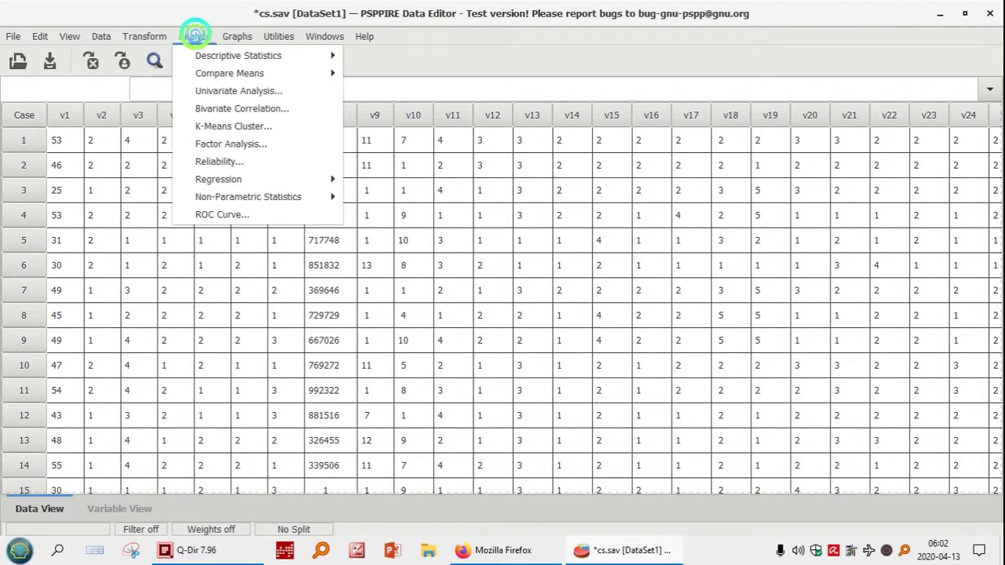
mouse_move(202, 49)
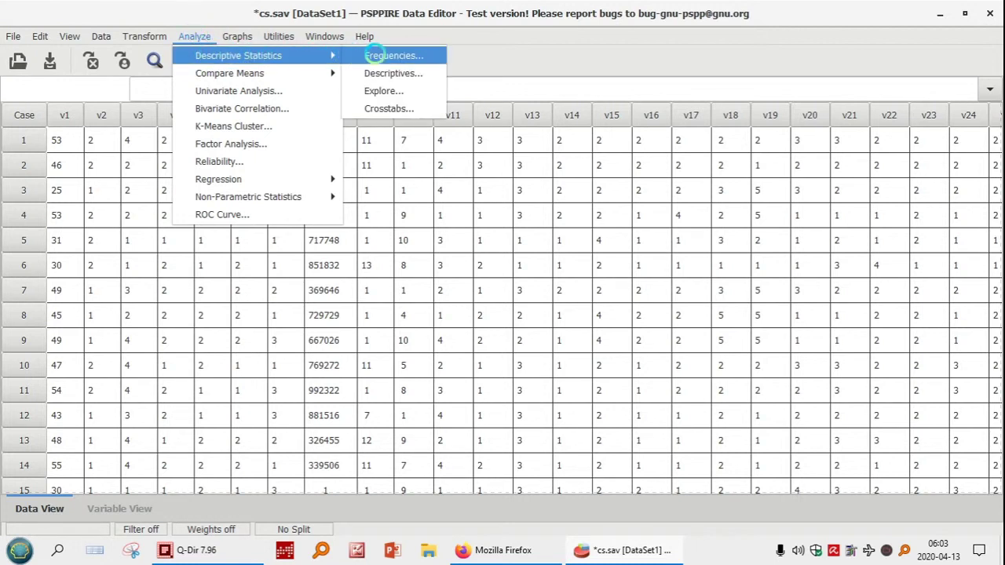
click(375, 55)
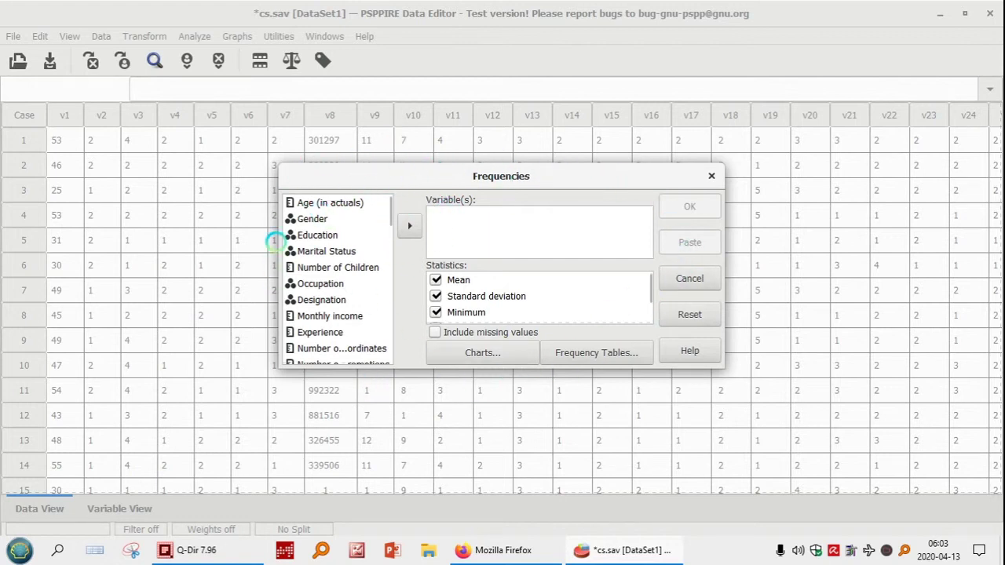
click(330, 203)
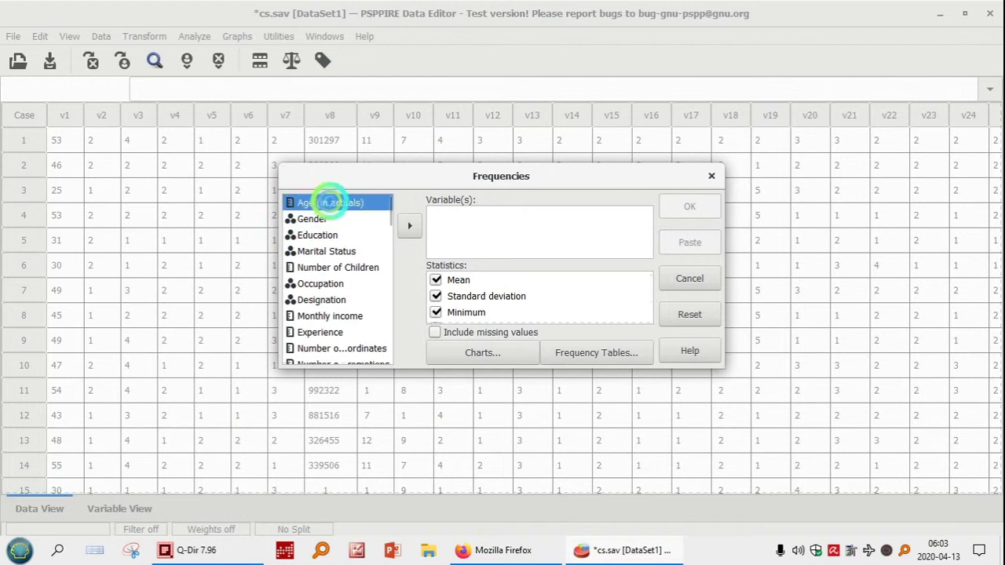
key(shift+Down)
key(shift+Down)
key(shift+Down)
key(shift+Down)
key(shift+Down)
key(shift+Down)
key(shift+Down)
key(shift+Down)
key(shift+Down)
key(shift+Down)
key(shift+Down)
key(shift+Down)
key(shift+Down)
key(shift+Down)
key(shift+Down)
key(shift+Down)
key(shift+Down)
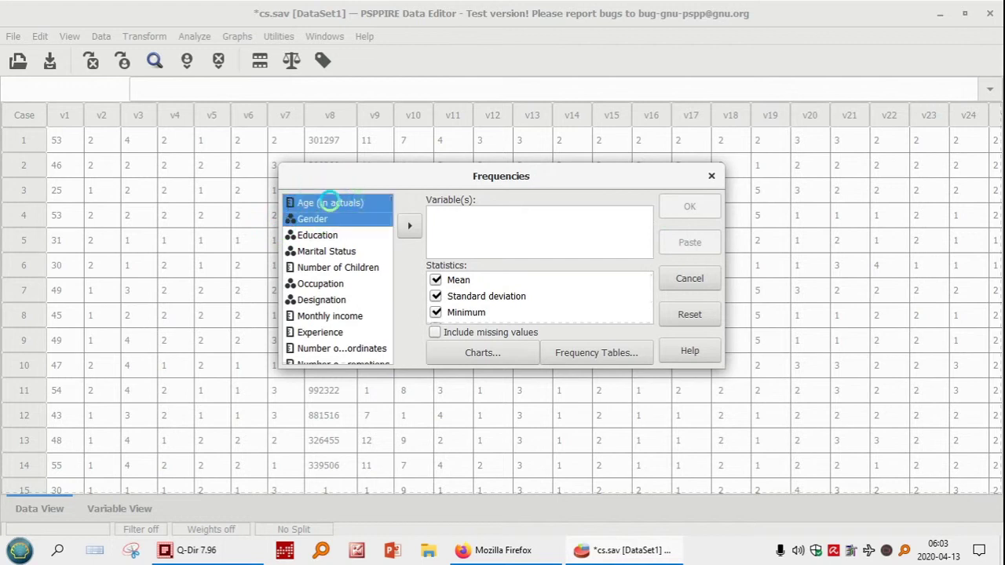
key(shift+Down)
key(shift+Down)
key(shift+Down)
key(shift+Down)
key(shift+Down)
key(shift+Down)
key(shift+Down)
key(shift+Down)
key(shift+Down)
key(shift+Down)
key(shift+Down)
key(shift+Down)
key(shift+Down)
key(shift+Down)
key(shift+Down)
key(shift+Down)
key(shift+Down)
key(shift+Down)
key(shift+Down)
key(shift+Down)
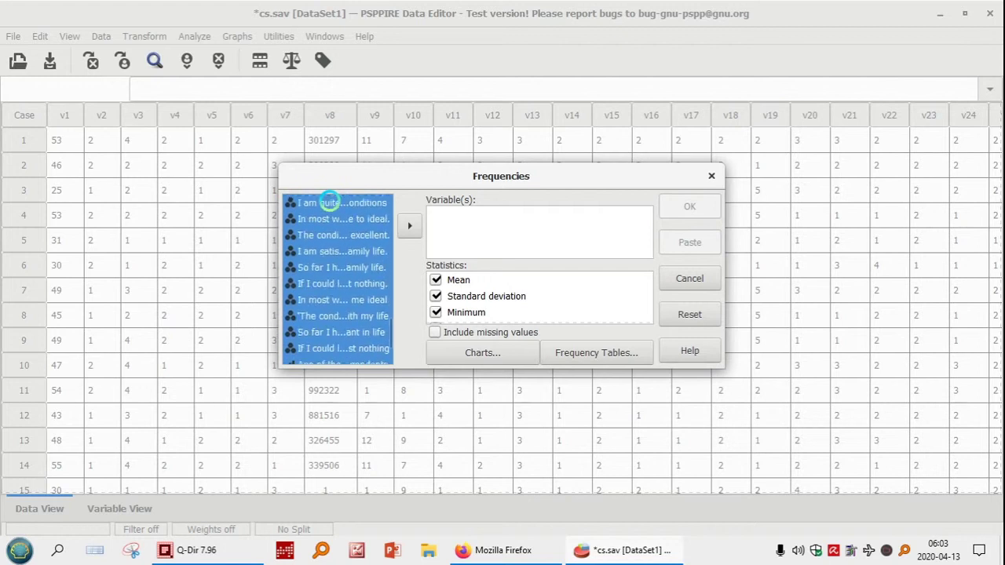
key(shift+Up)
key(shift+Up)
key(shift+Up)
key(shift+Up)
key(shift+Up)
key(shift+Up)
key(shift+Up)
key(shift+Down)
key(shift+Down)
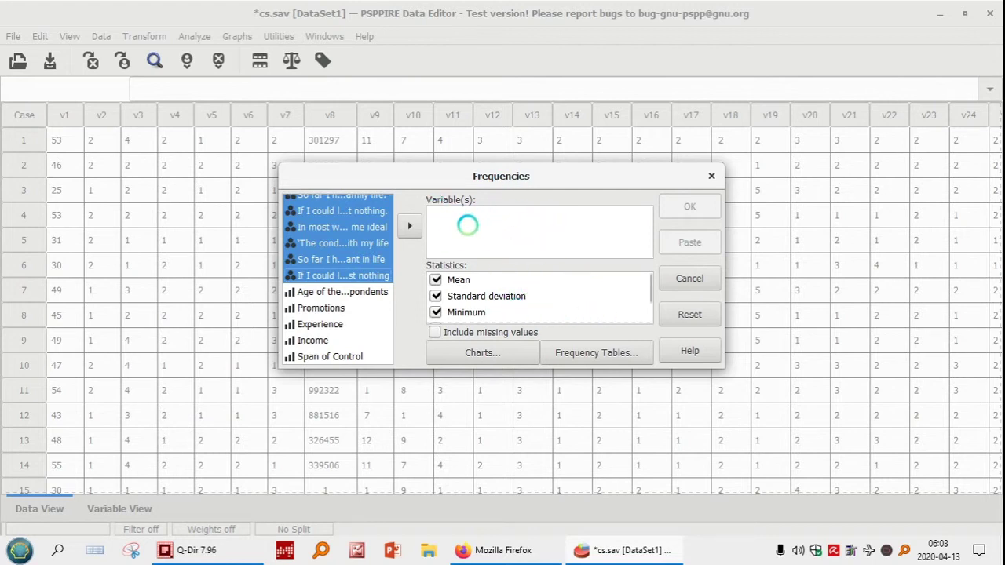
click(461, 220)
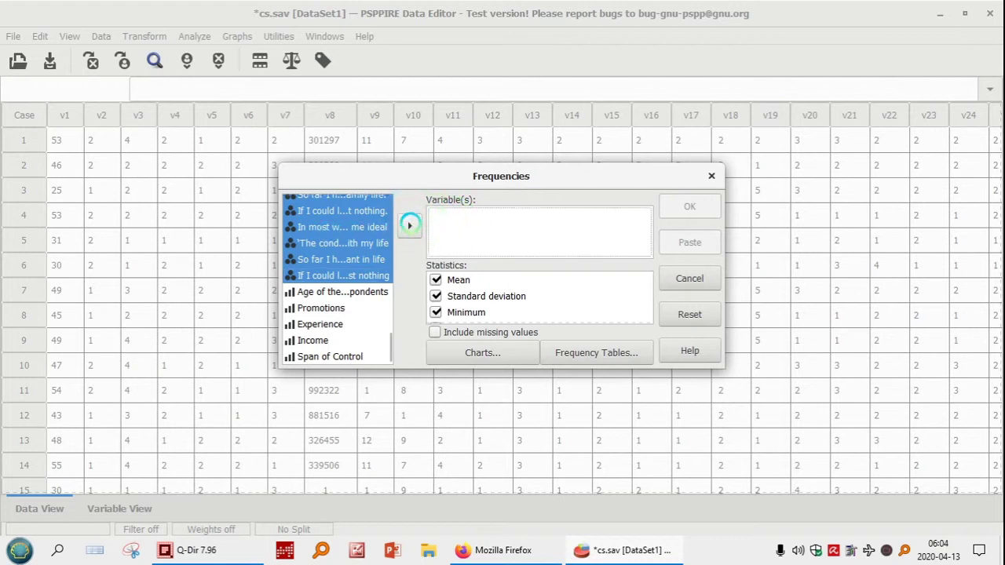
click(409, 226)
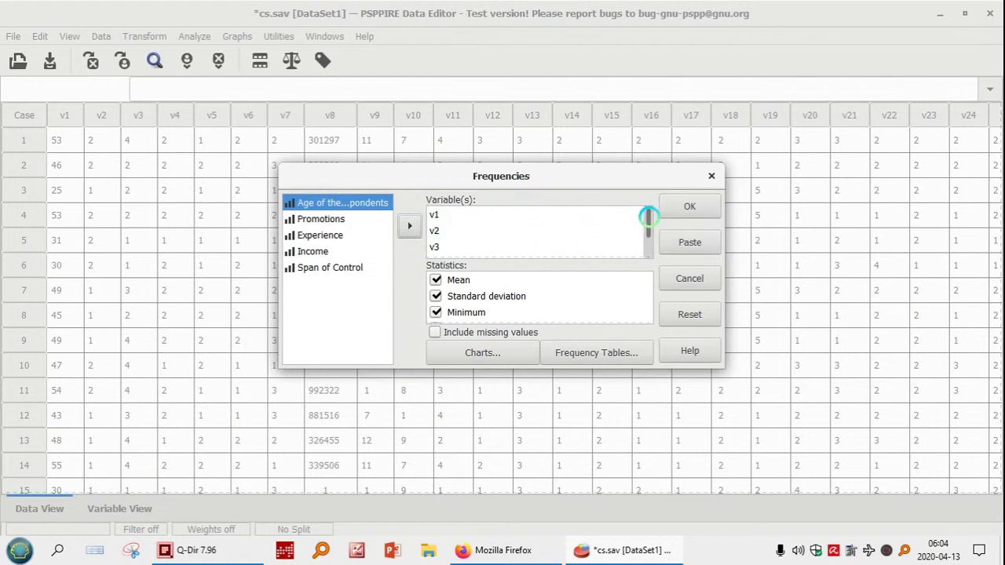
mouse_move(646, 215)
mouse_down()
mouse_move(649, 249)
mouse_move(646, 199)
mouse_up()
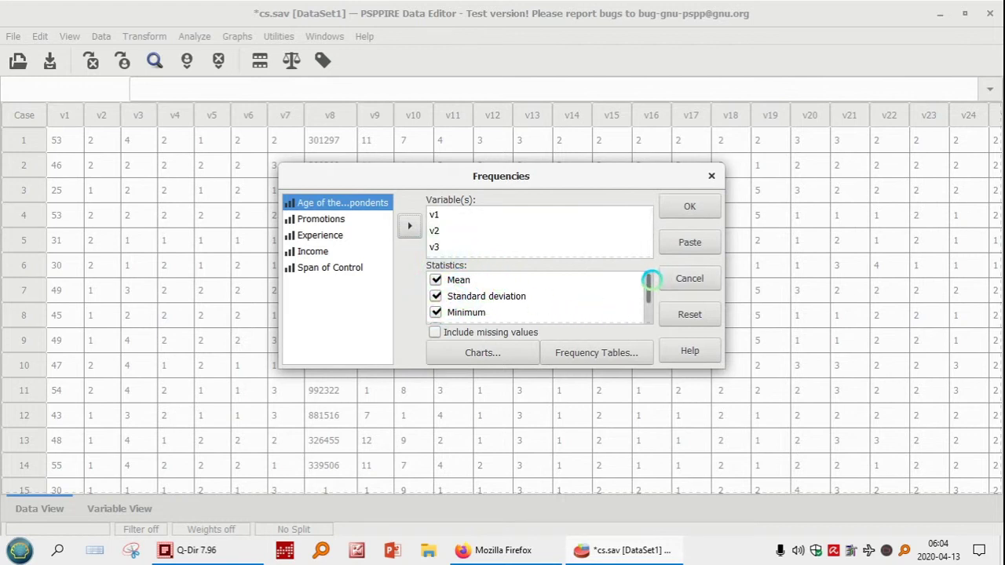
Step: Exclude the minimum from the Frequencies statistics, keep the mean and standard deviation, and run the analysis
click(436, 312)
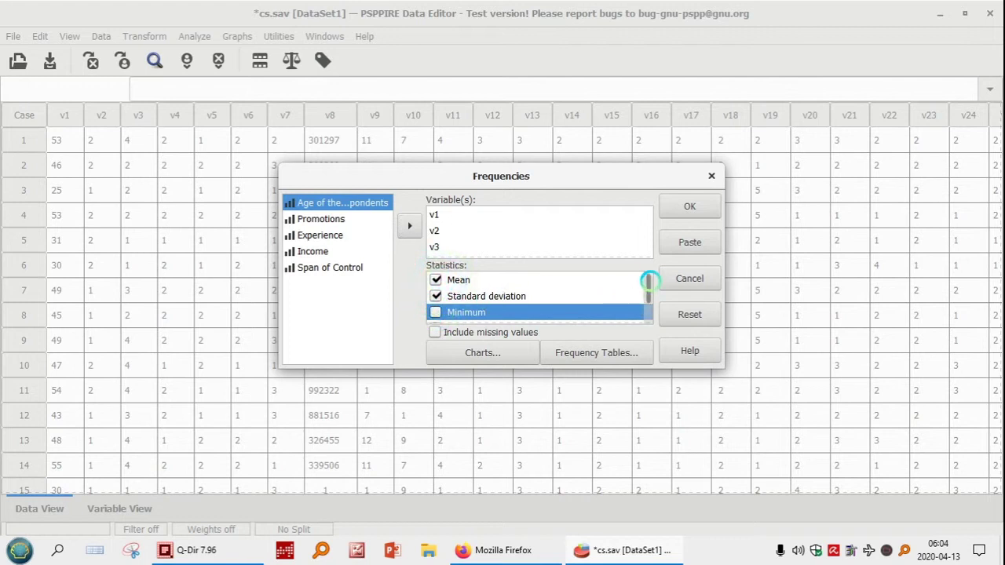
drag(647, 284, 655, 306)
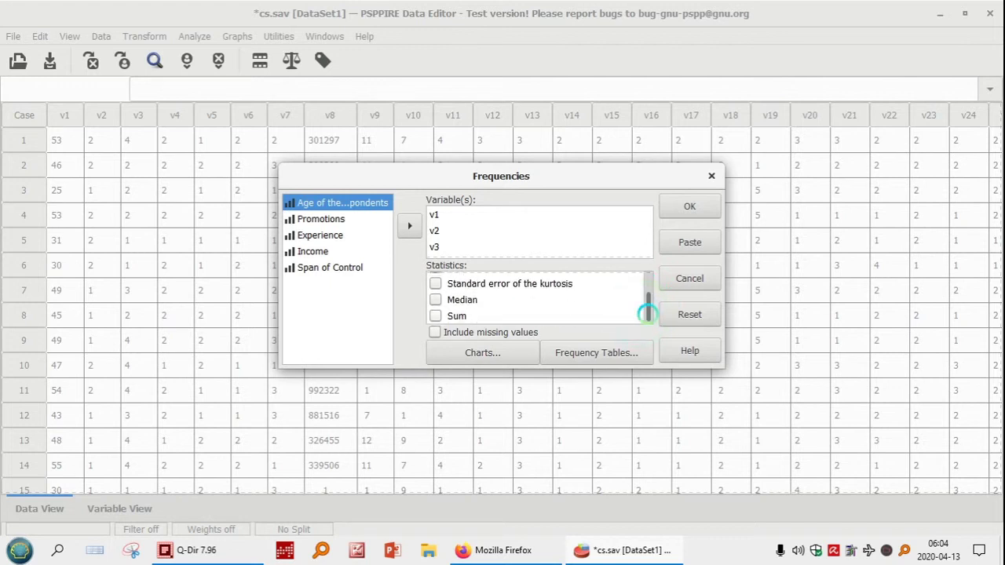
drag(648, 314, 651, 265)
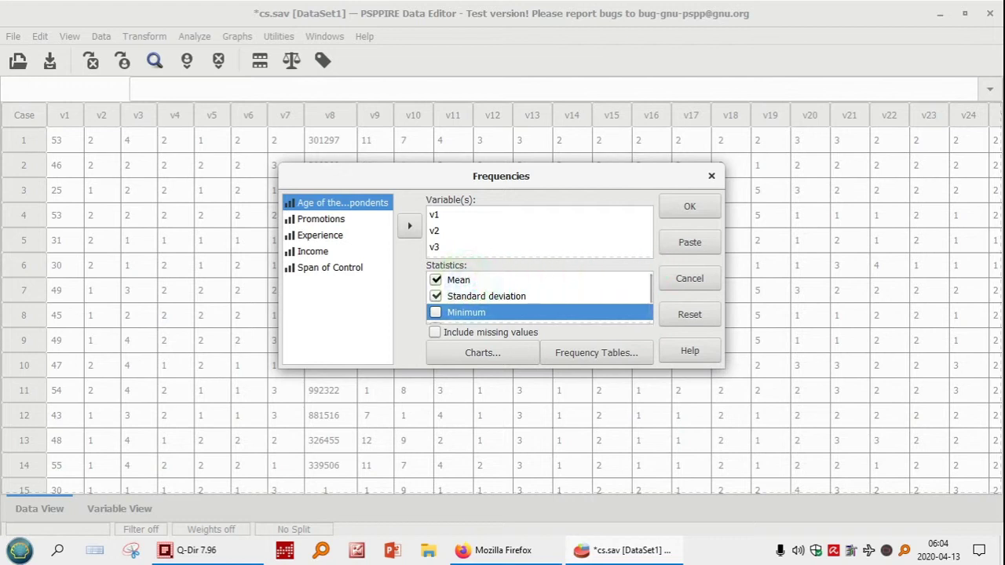
click(466, 296)
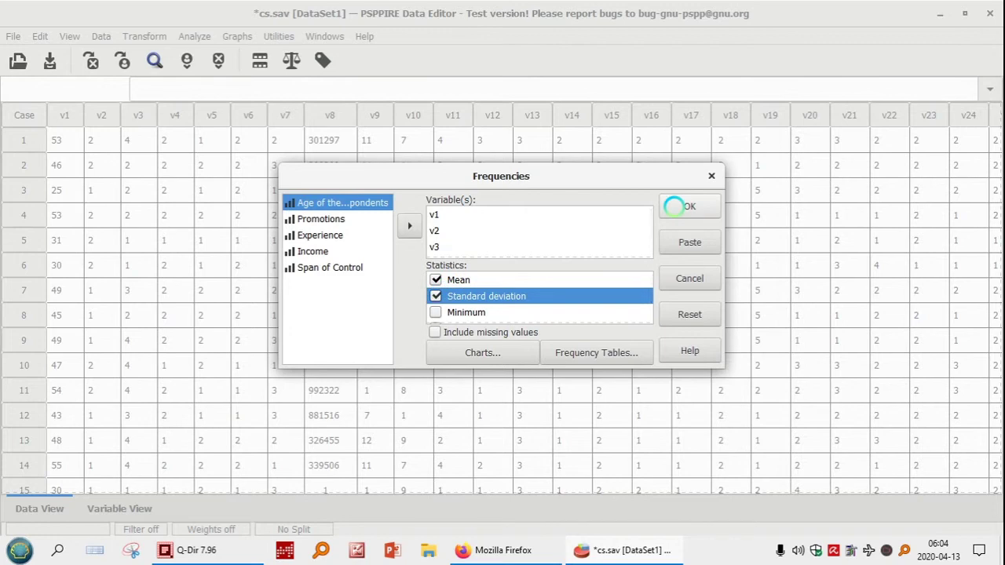
click(674, 206)
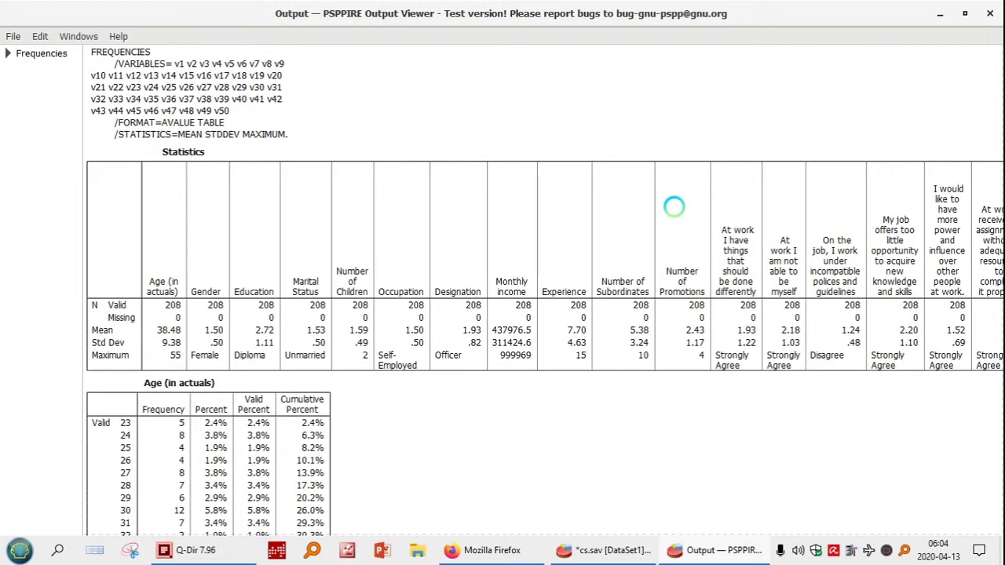
Step: Check the variable definitions and cases of cs.sav against the frequency output, ending on the output
click(616, 550)
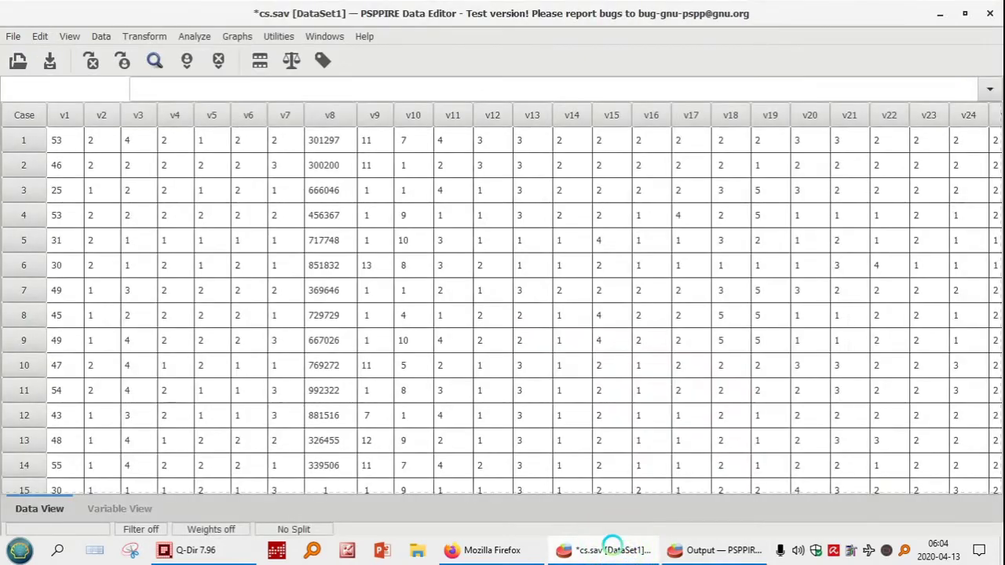
click(120, 509)
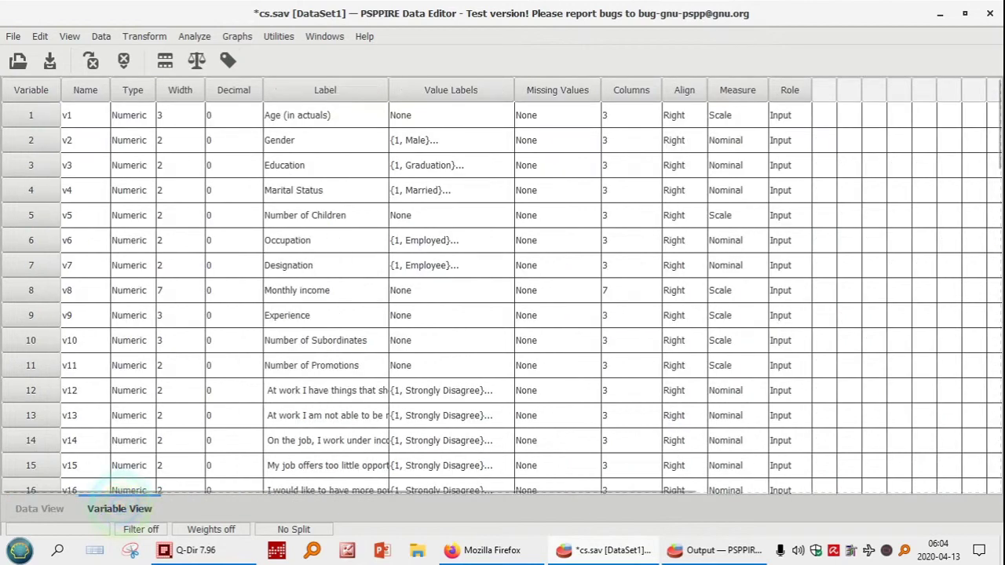
click(36, 508)
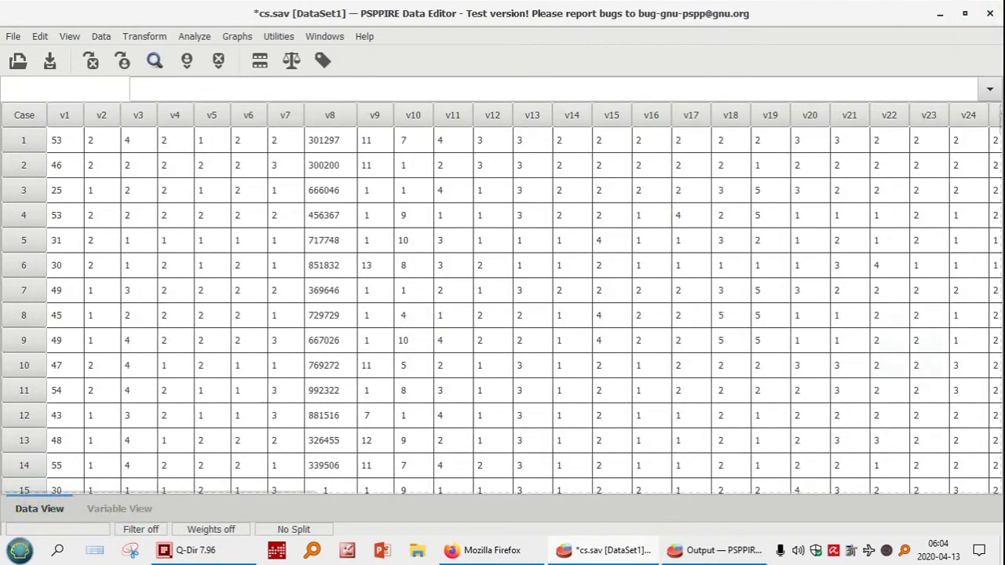
click(690, 550)
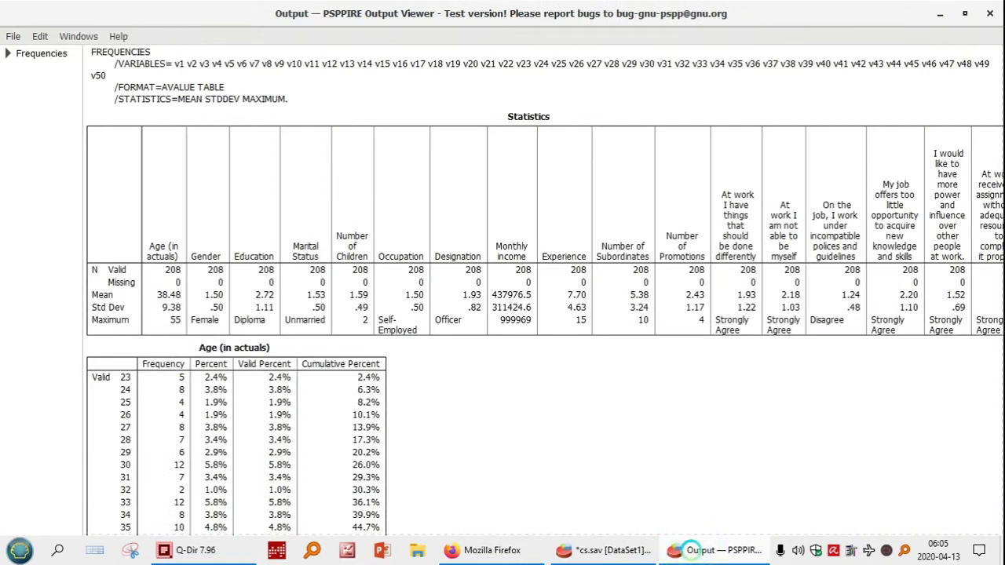
Step: Examine the statistics and frequency tables from age to the work-attitude statements, and close the output
mouse_move(638, 551)
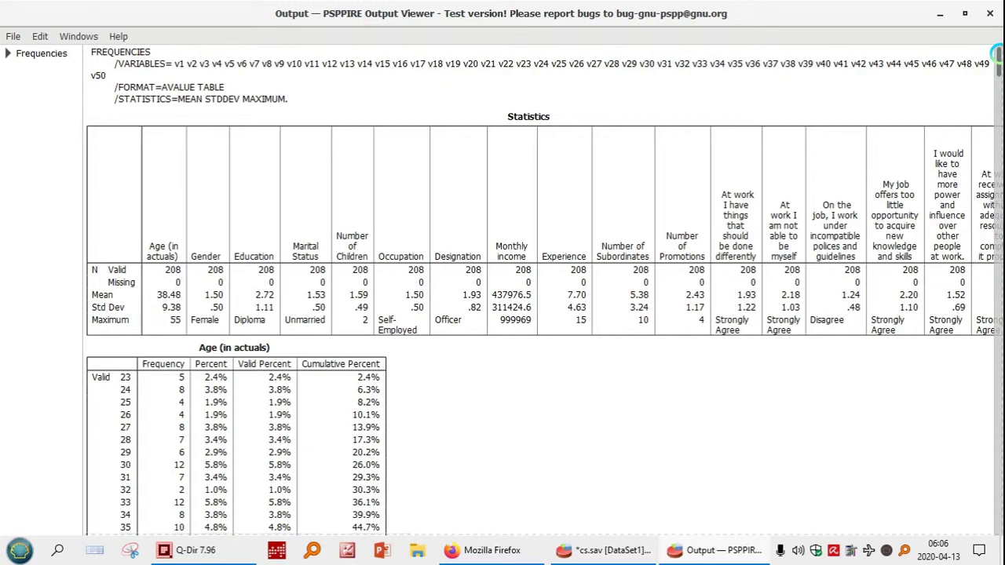
drag(998, 54, 997, 174)
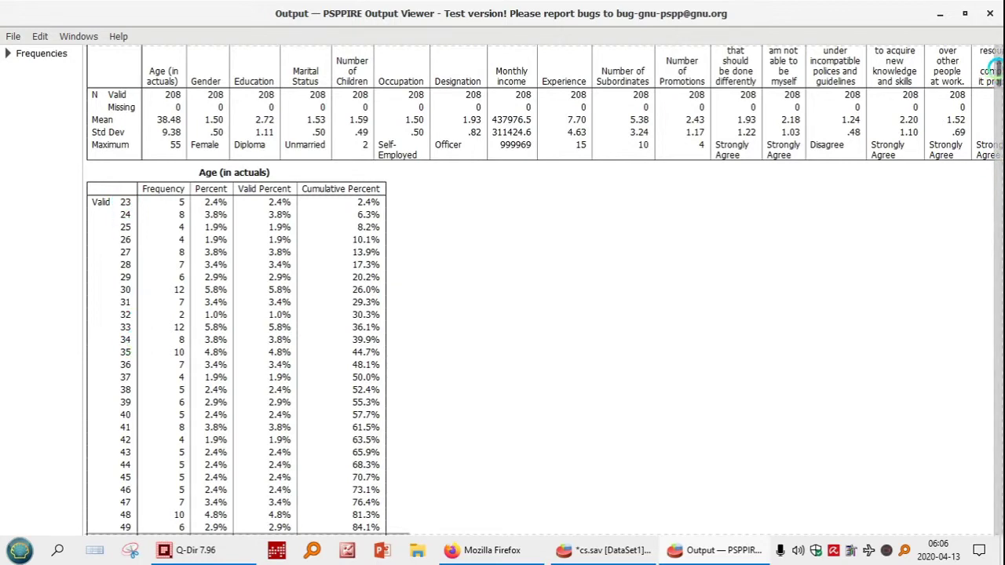
mouse_move(997, 69)
mouse_down()
mouse_move(998, 93)
mouse_move(996, 73)
mouse_up()
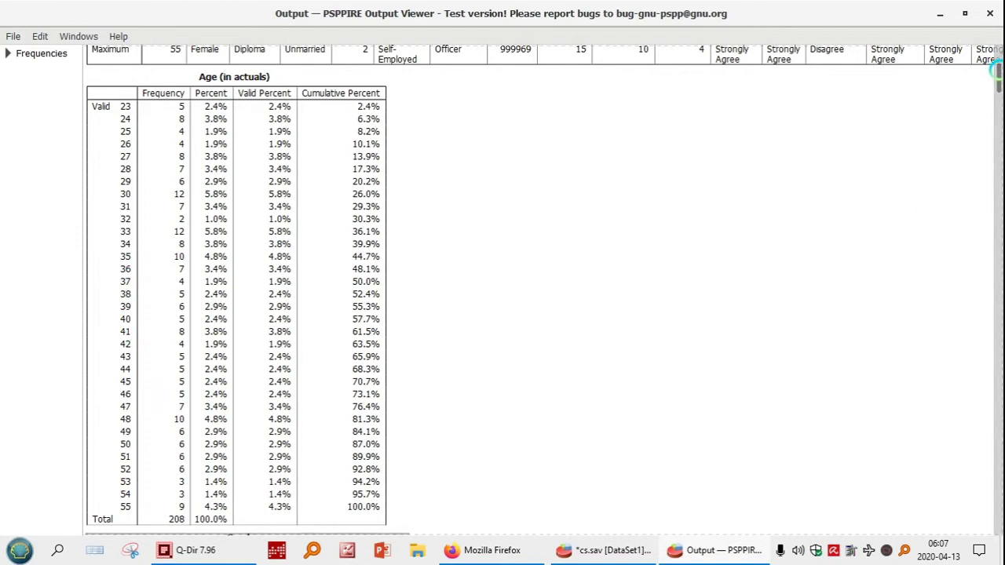
drag(996, 70, 996, 93)
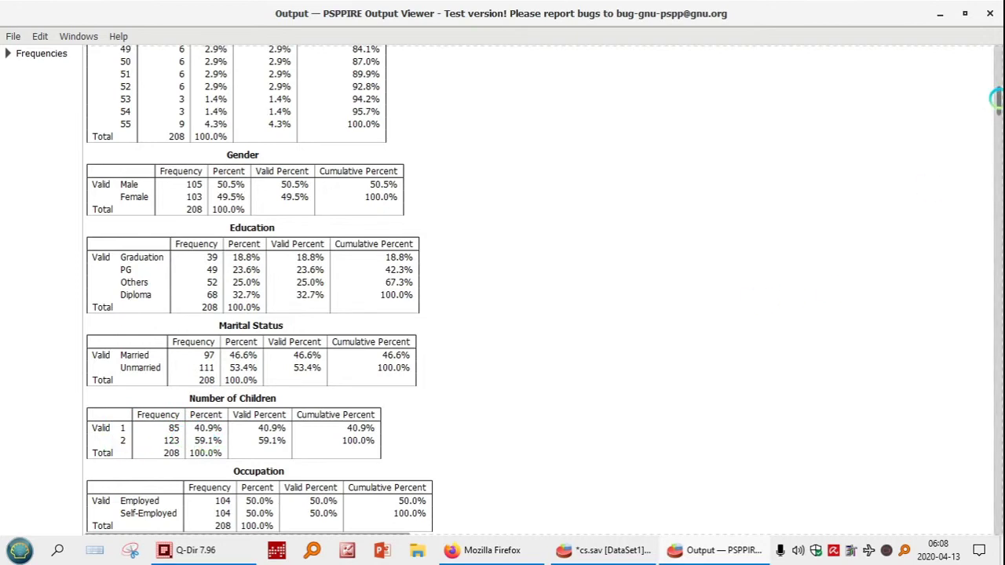
drag(996, 97, 995, 119)
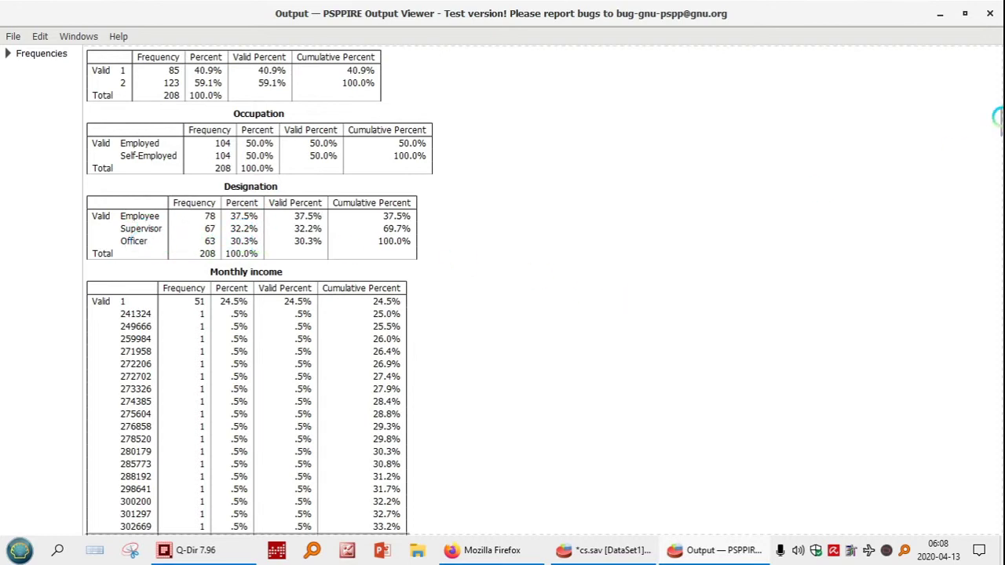
scroll(994, 115, down, 3)
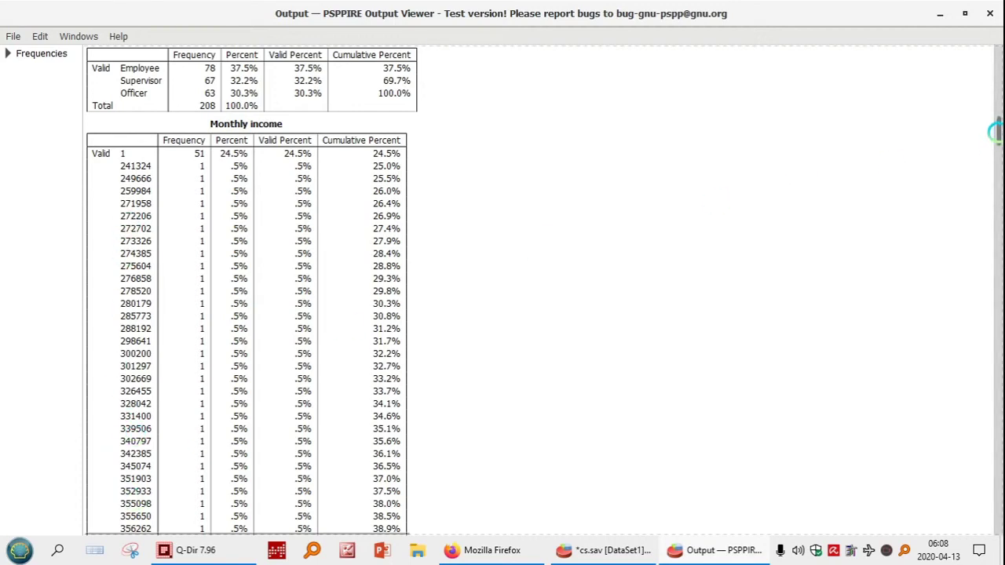
drag(995, 126, 996, 246)
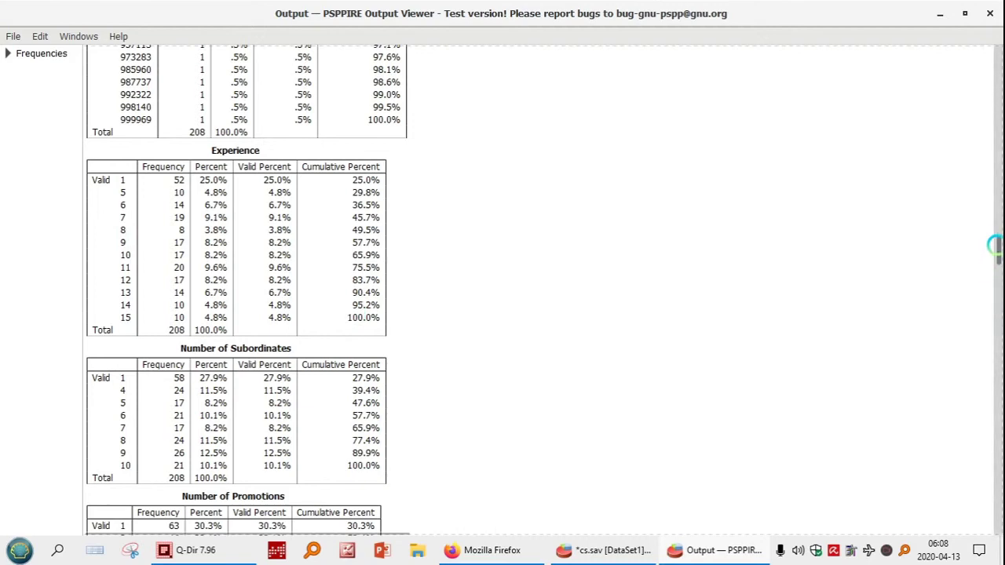
scroll(994, 252, down, 5)
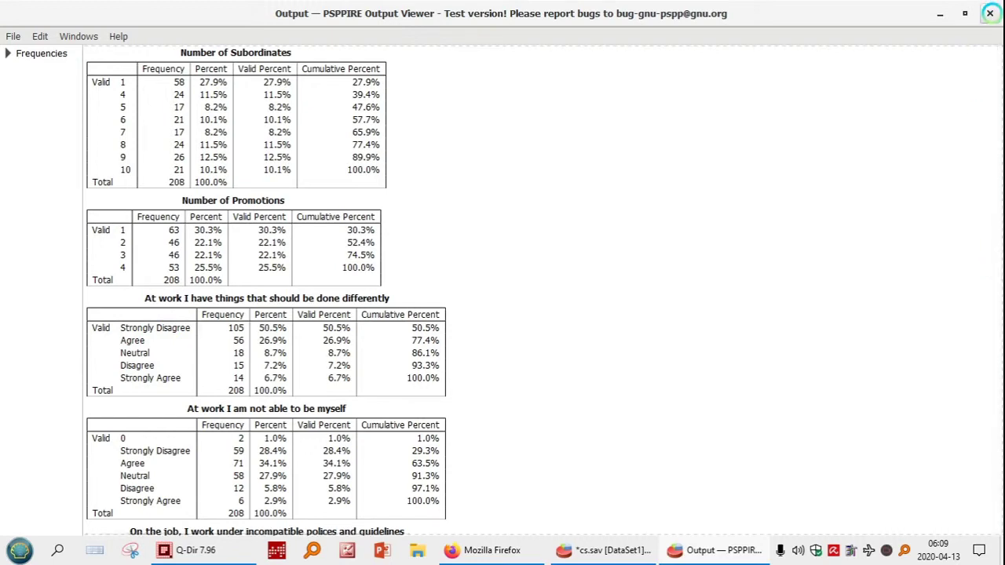
click(990, 13)
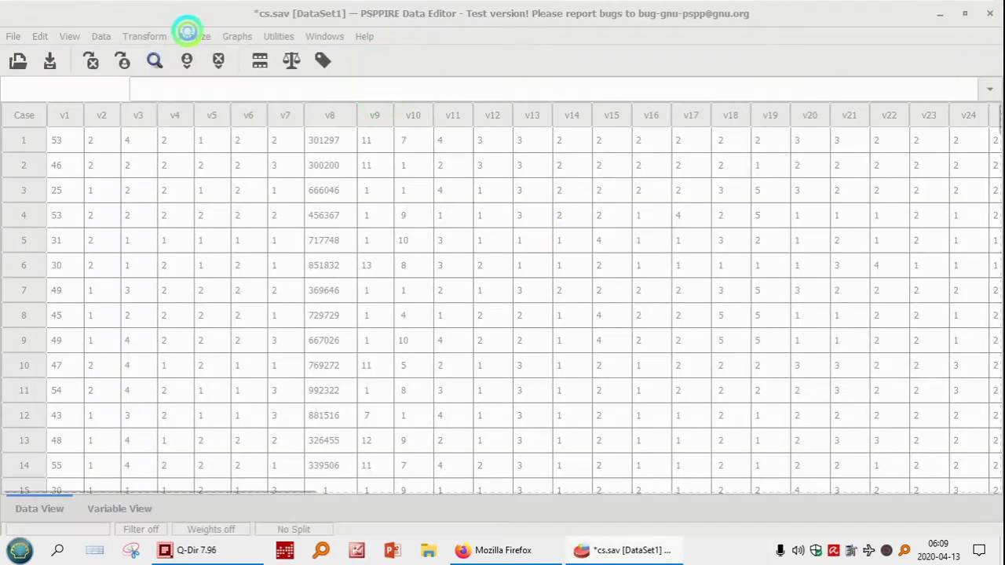
Step: Add bar charts to the Frequencies analysis of v1 to v50 and run it again
click(188, 32)
mouse_move(298, 55)
click(372, 57)
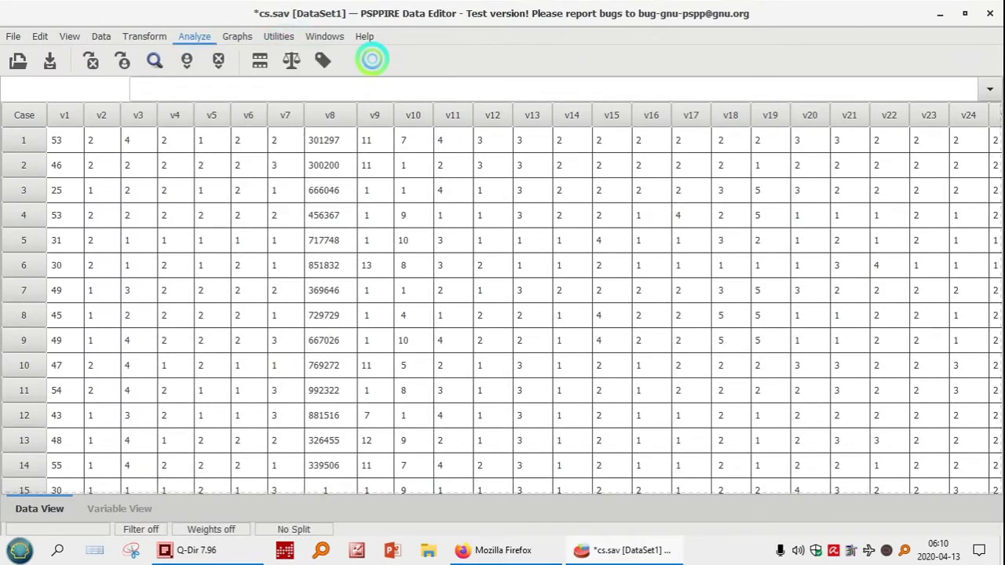
click(492, 353)
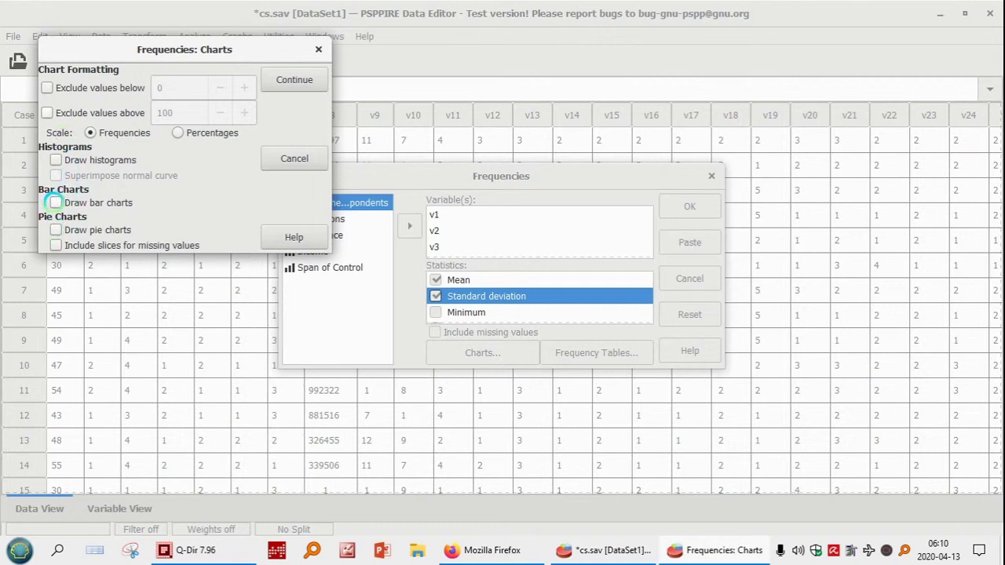
click(55, 202)
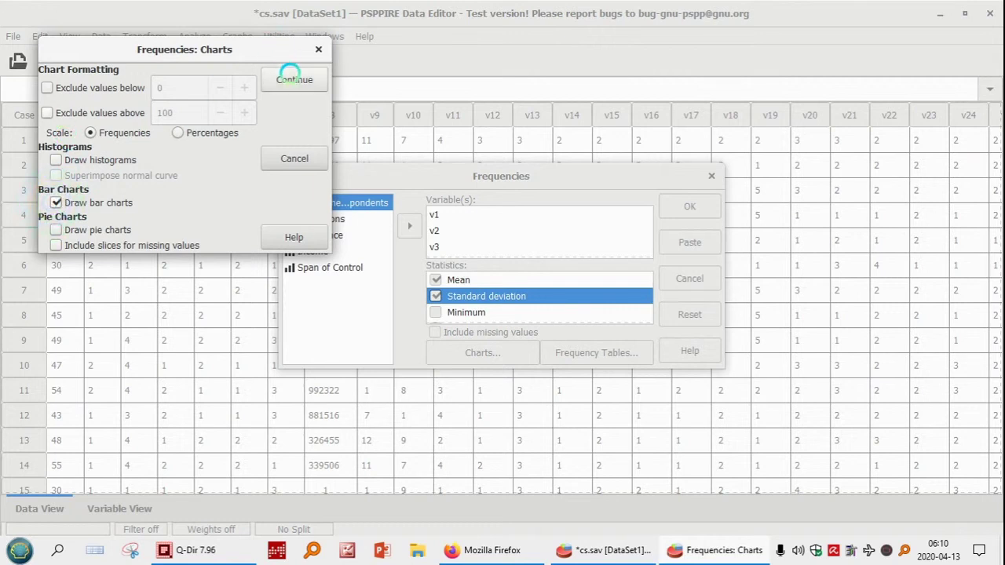
click(288, 73)
click(679, 203)
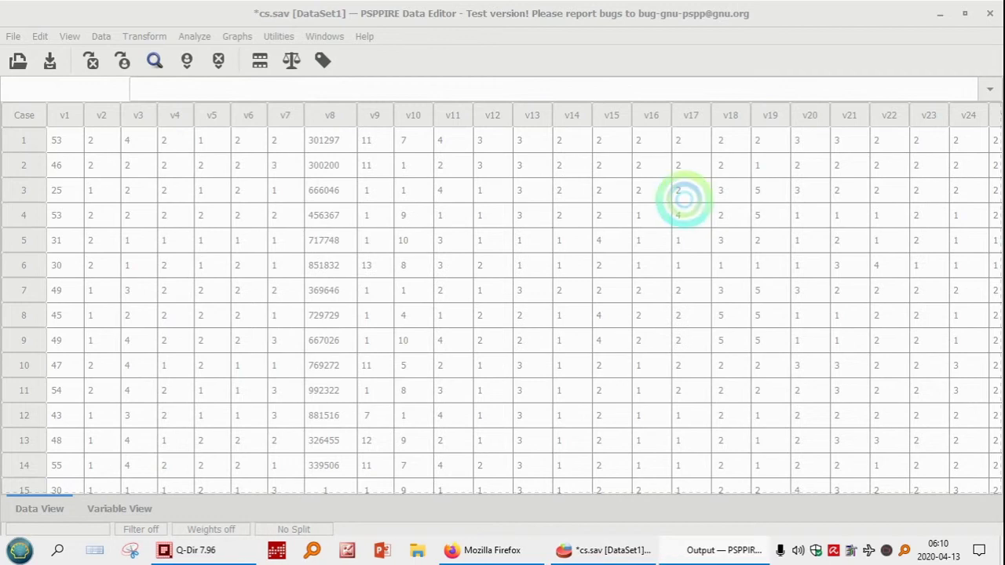
Step: Examine the frequency tables and bar charts from the demographic variables through the work statement on power and influence over other people
click(707, 550)
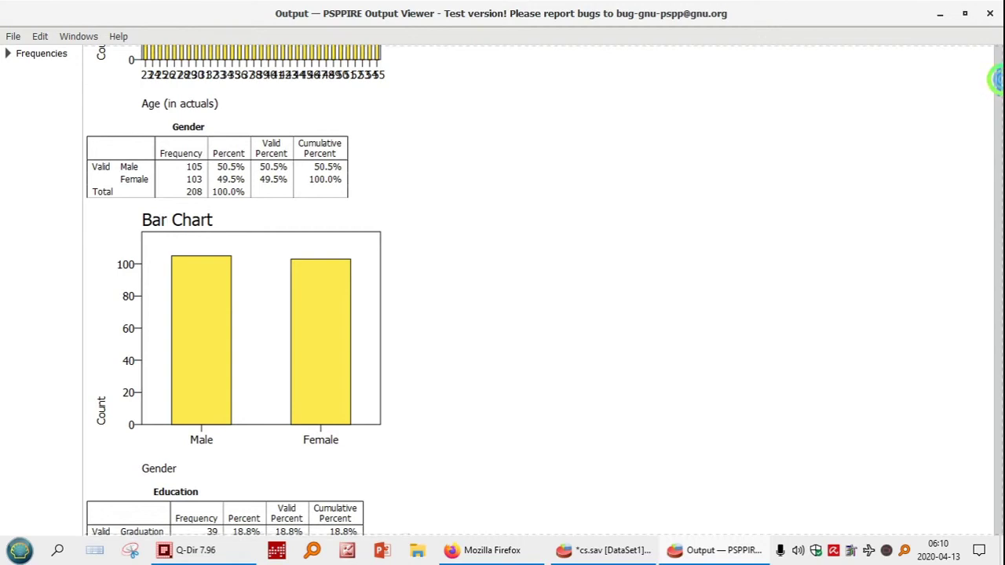
drag(998, 80, 998, 90)
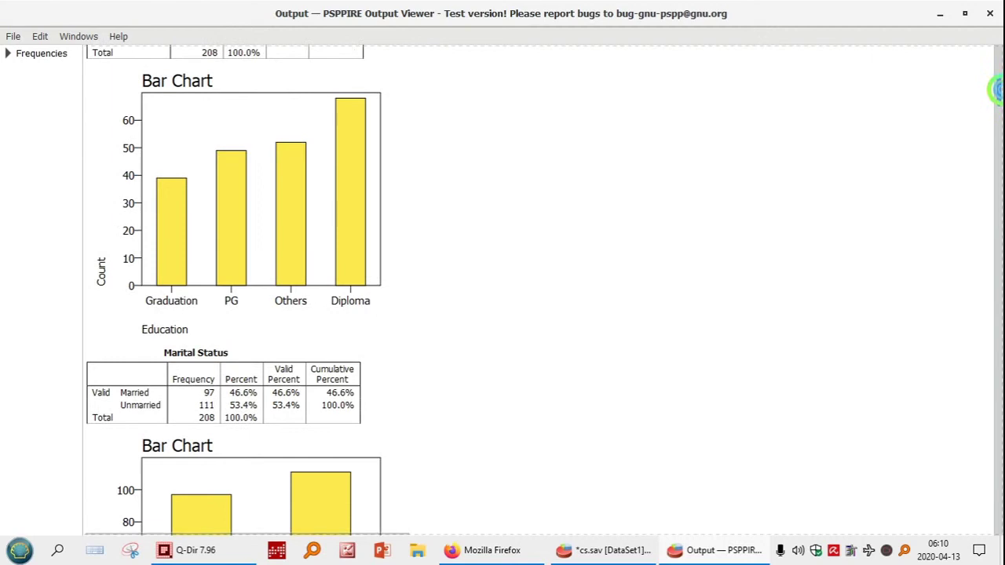
drag(996, 89, 995, 162)
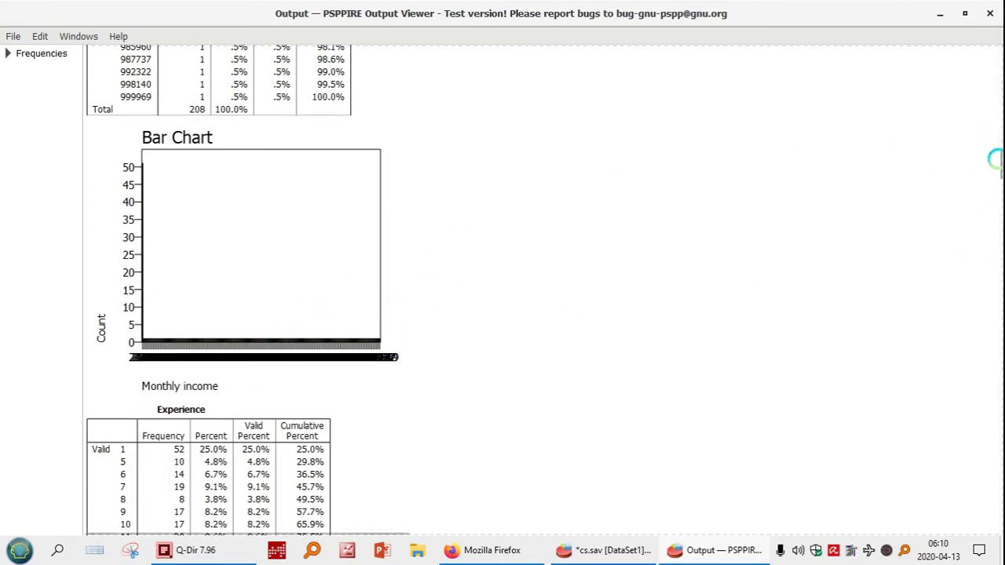
drag(995, 156, 996, 163)
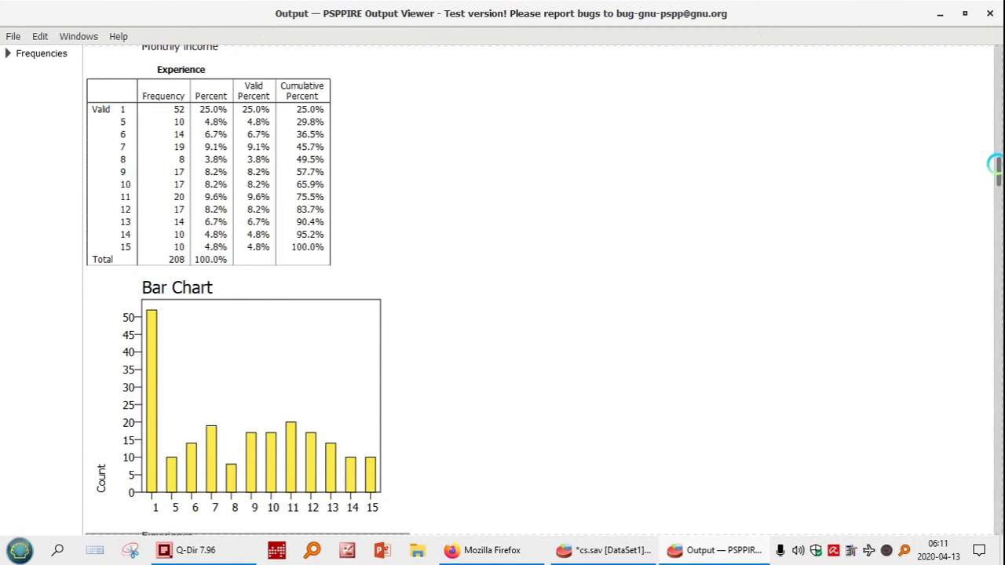
drag(996, 163, 996, 188)
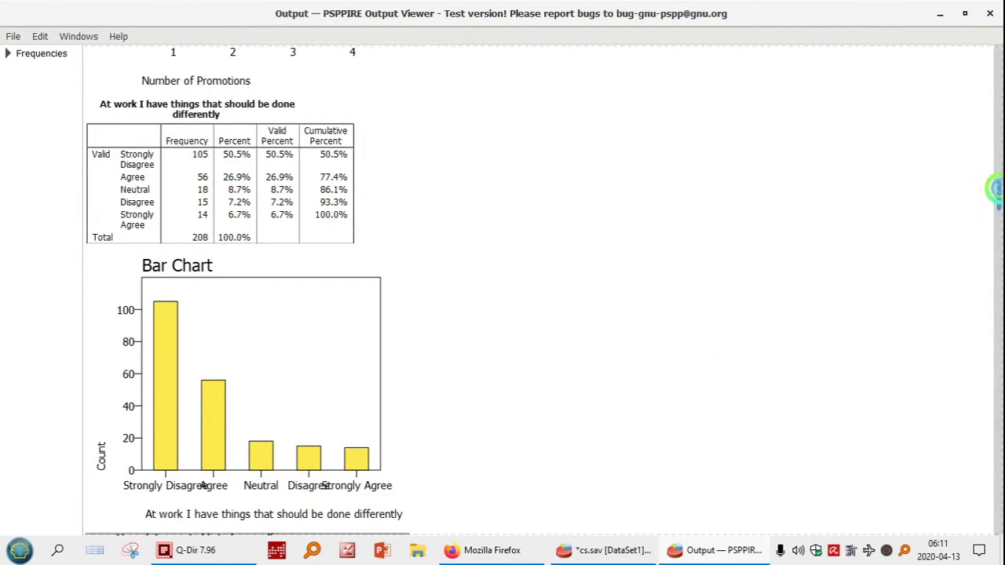
scroll(996, 188, down, 3)
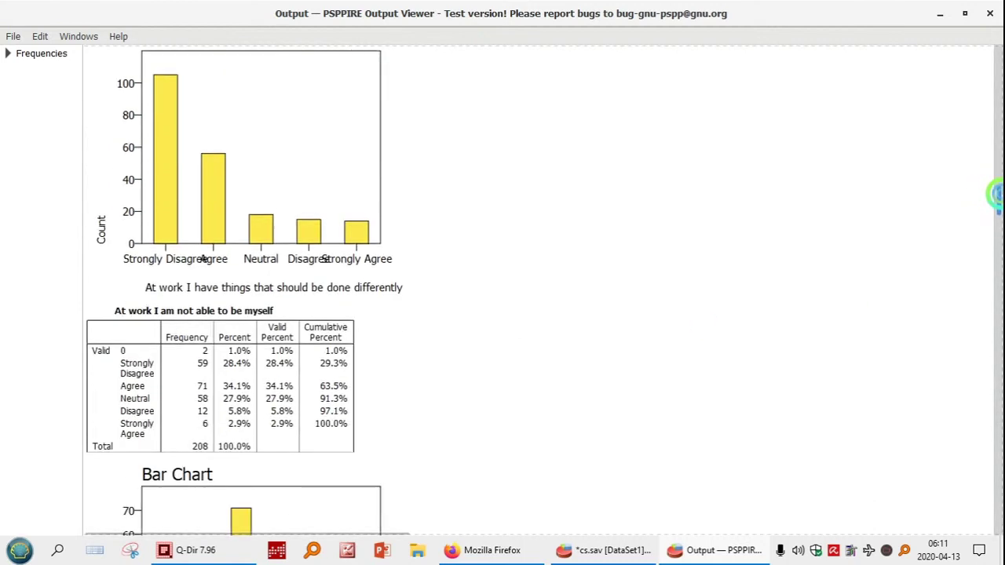
scroll(996, 192, down, 3)
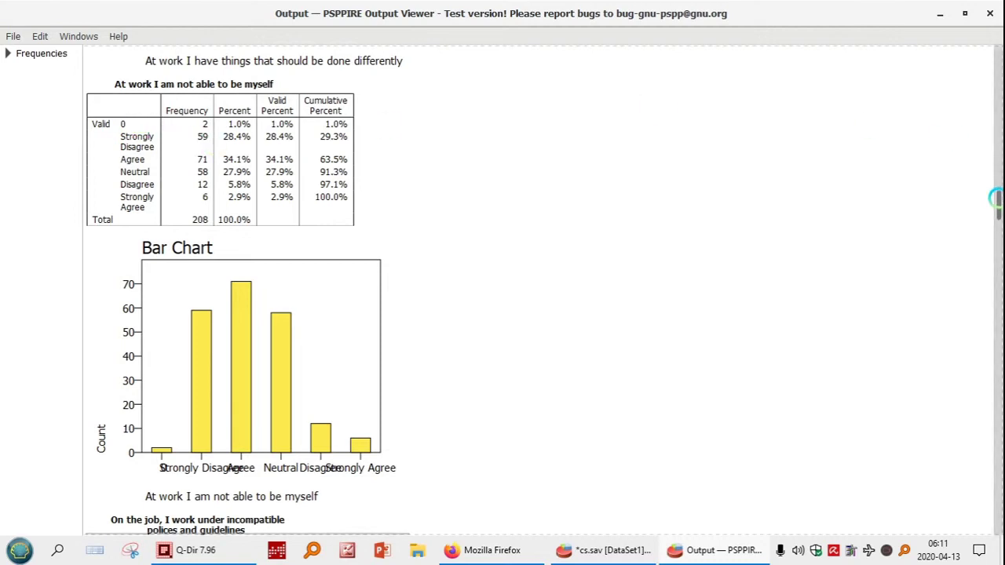
scroll(995, 200, down, 5)
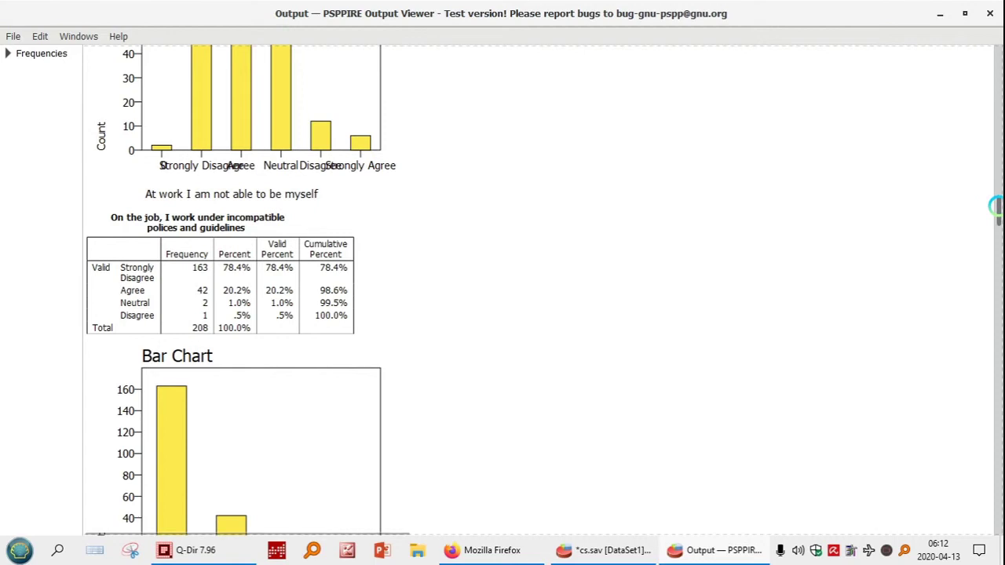
scroll(995, 206, down, 1)
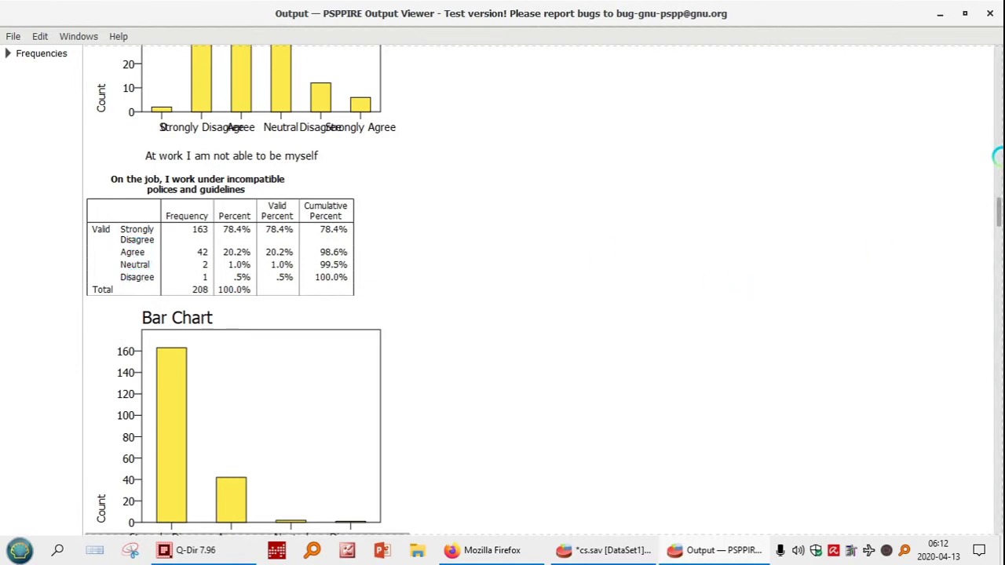
scroll(994, 206, down, 6)
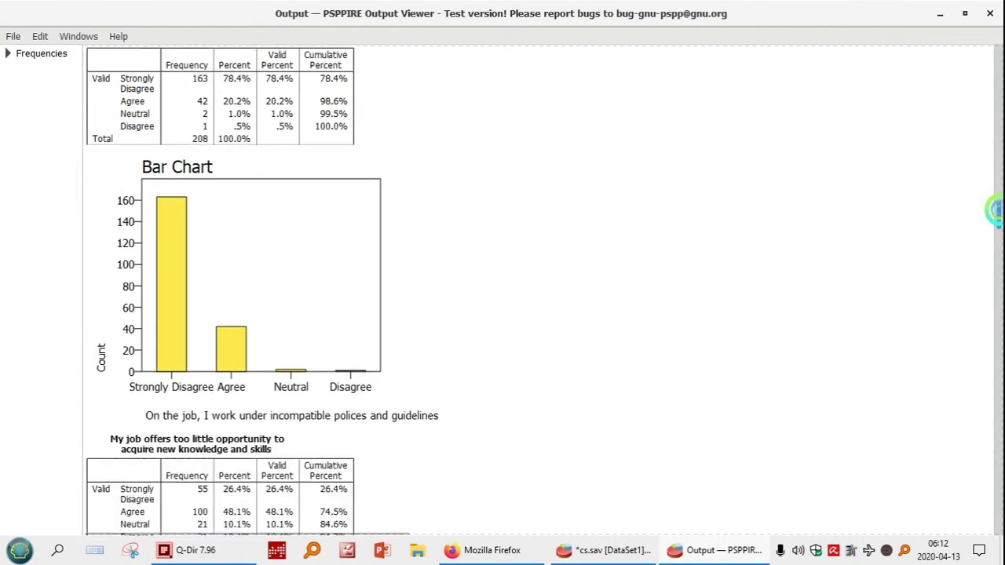
scroll(994, 212, down, 9)
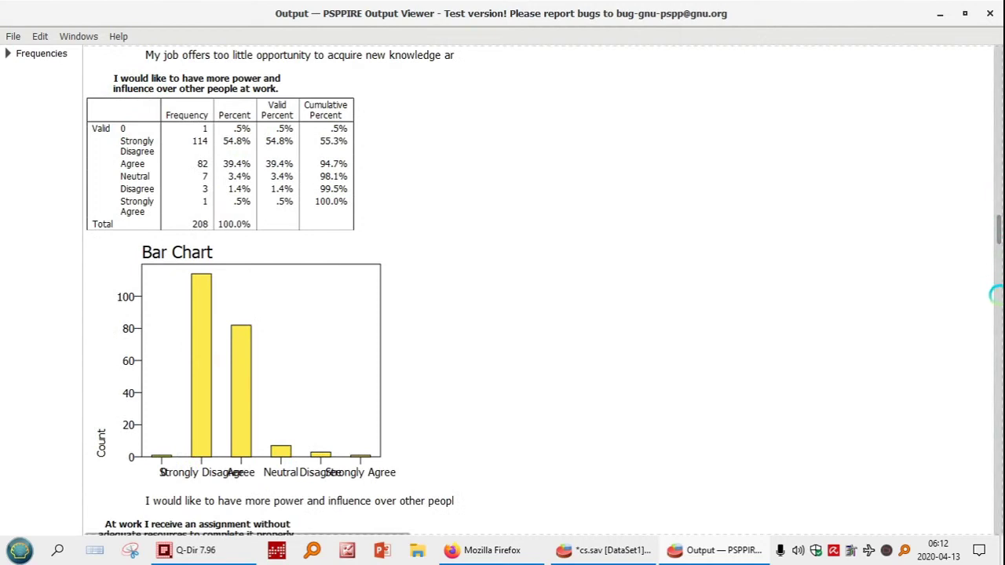
Step: Review the remaining tables and bar charts through the last life-satisfaction statement, and close the output
drag(996, 220, 995, 228)
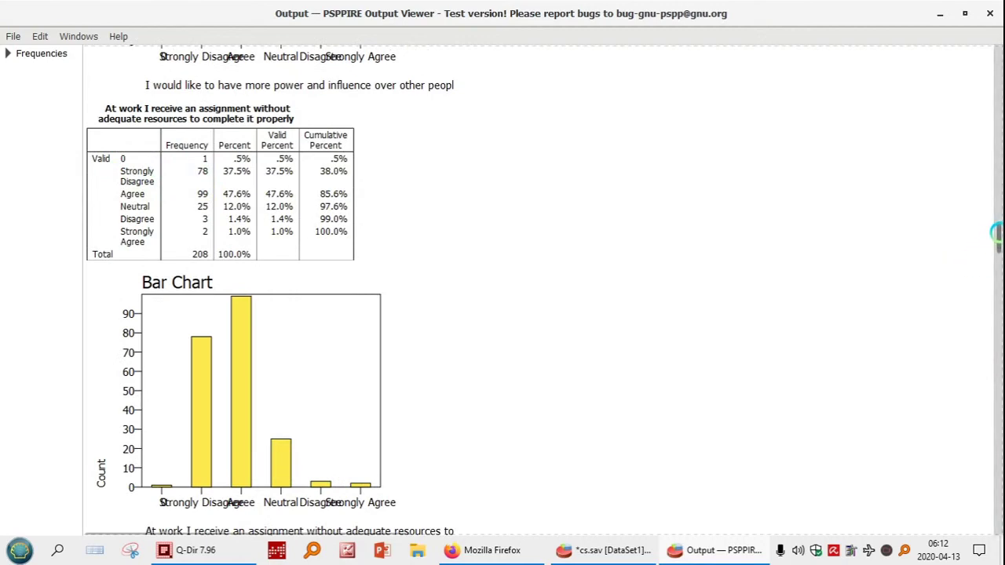
drag(996, 231, 996, 338)
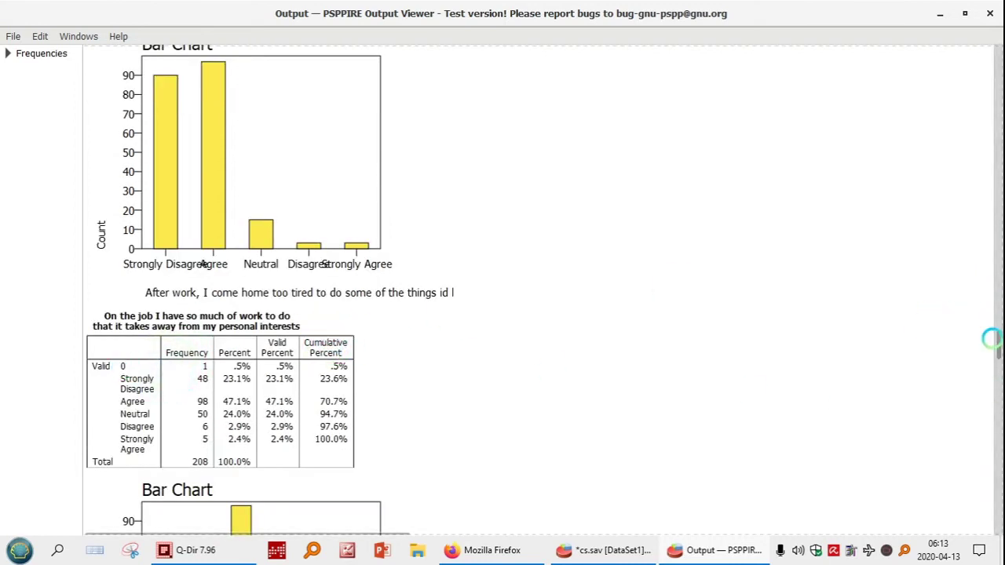
drag(996, 336, 996, 391)
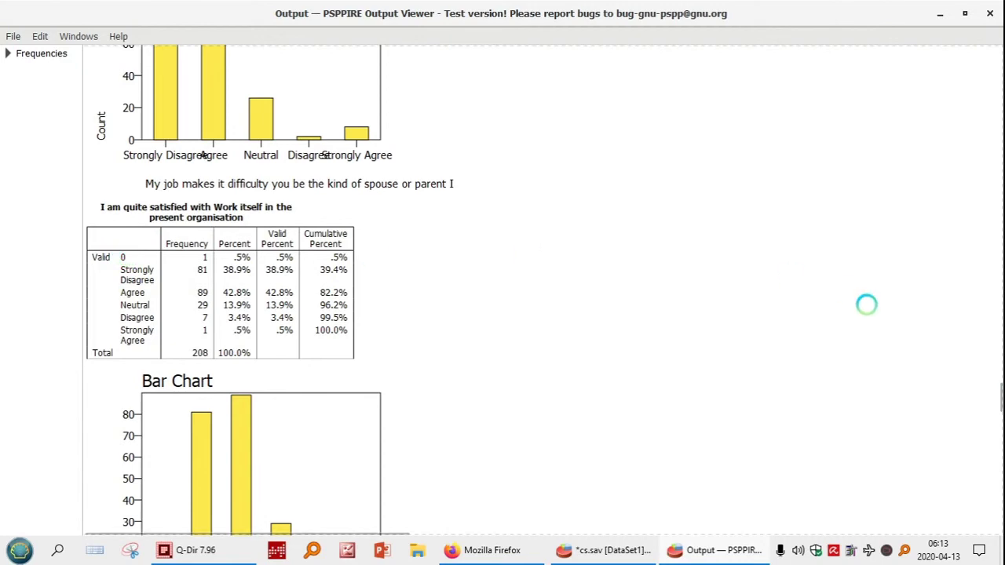
drag(995, 390, 995, 512)
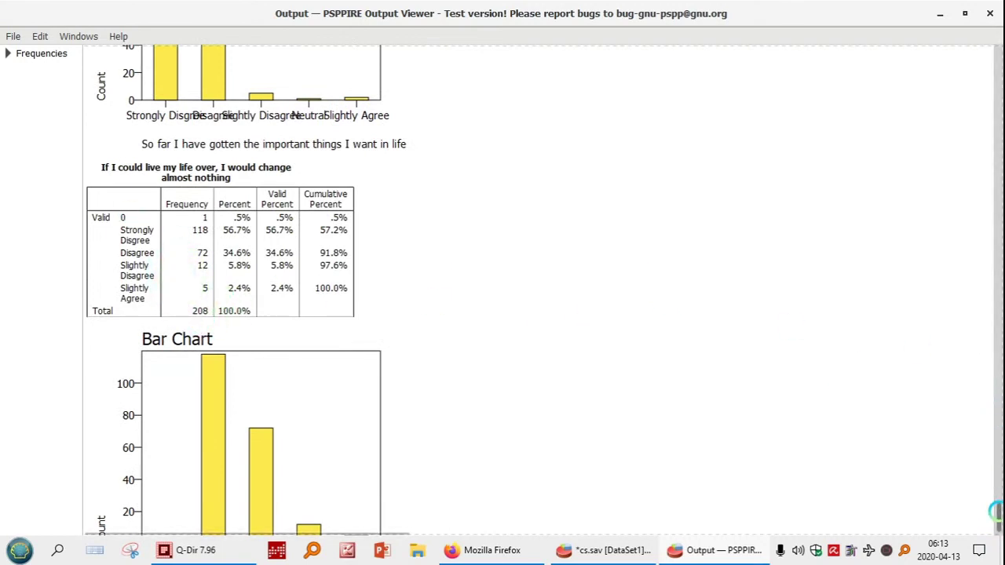
scroll(996, 512, down, 2)
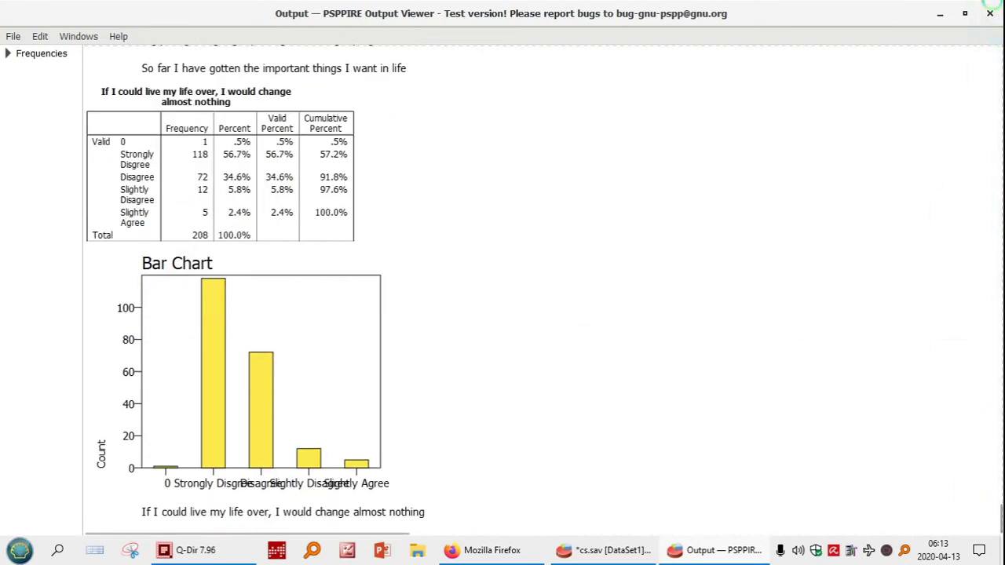
click(990, 13)
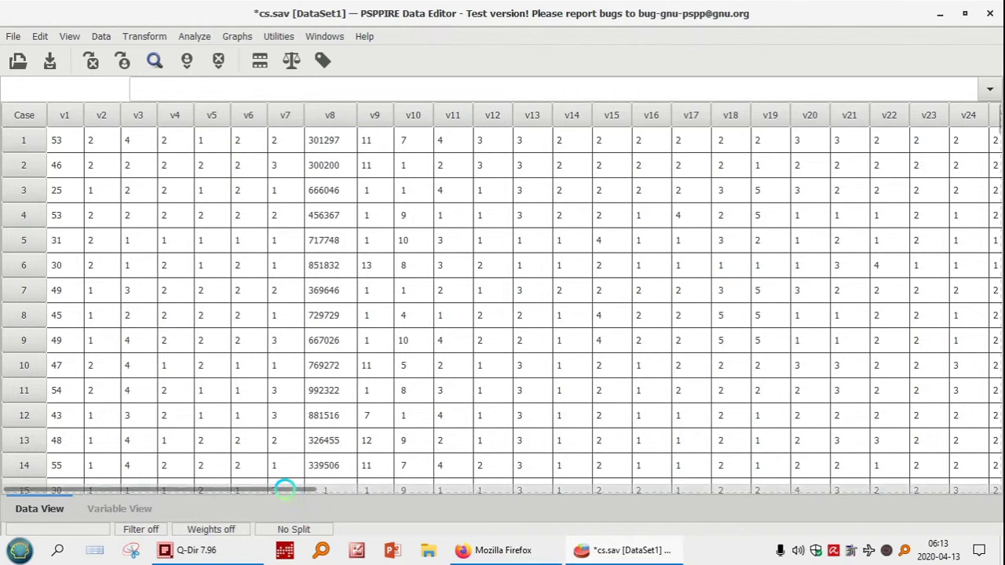
Step: Look through the responses for v30 to v50 down to the last case, and return to the first case and variable
drag(286, 490, 556, 490)
drag(569, 491, 655, 492)
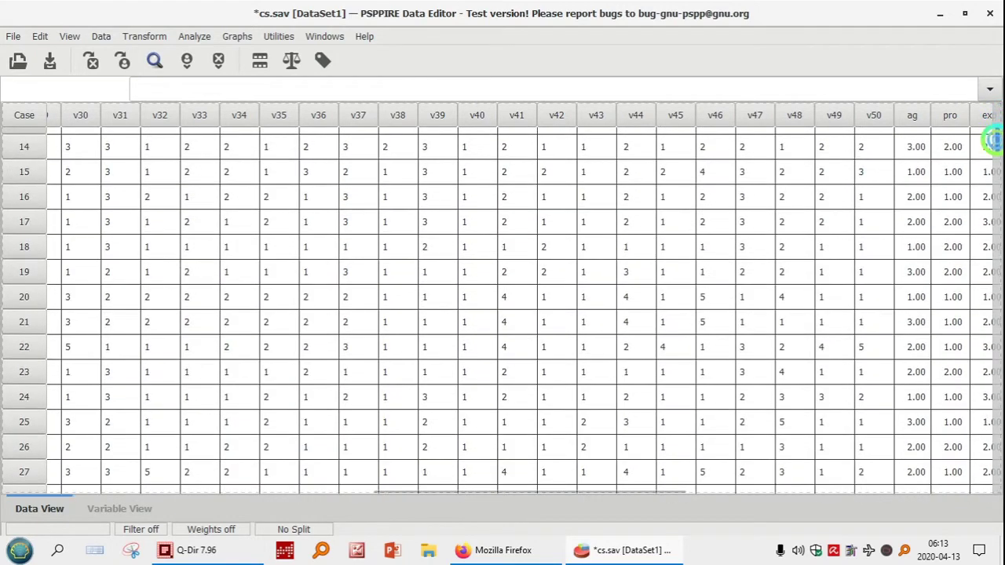
scroll(993, 147, down, 2)
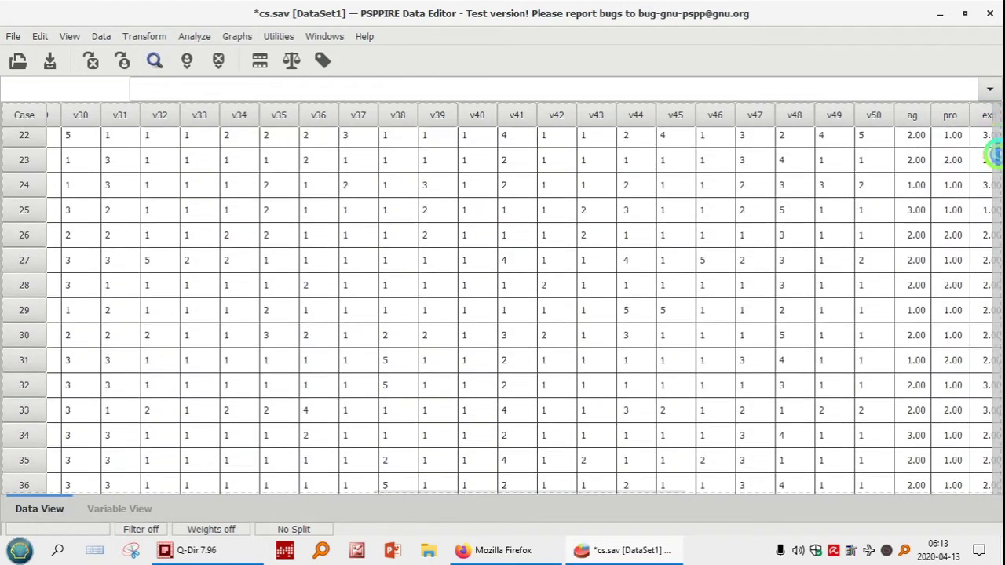
scroll(993, 154, down, 10)
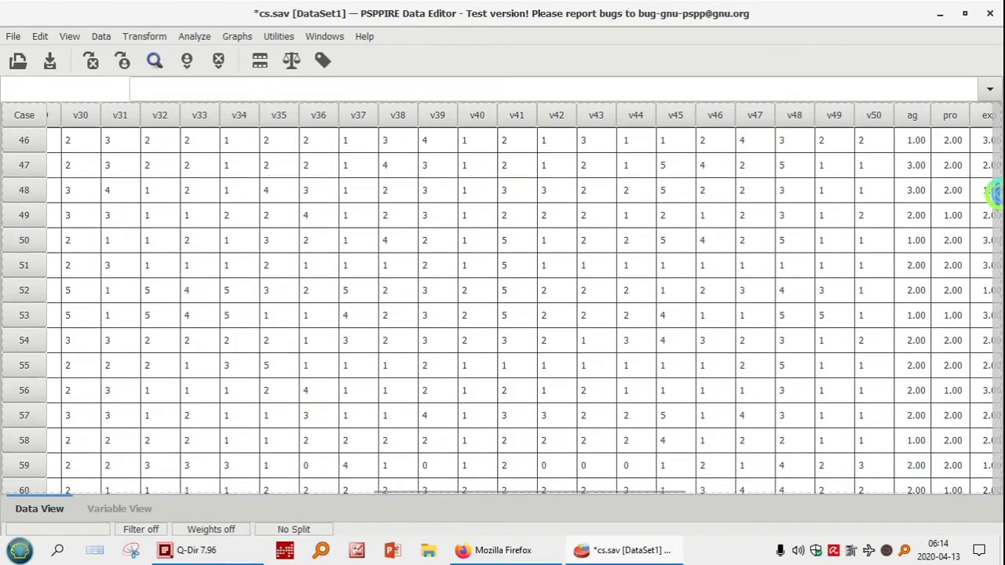
scroll(993, 212, down, 17)
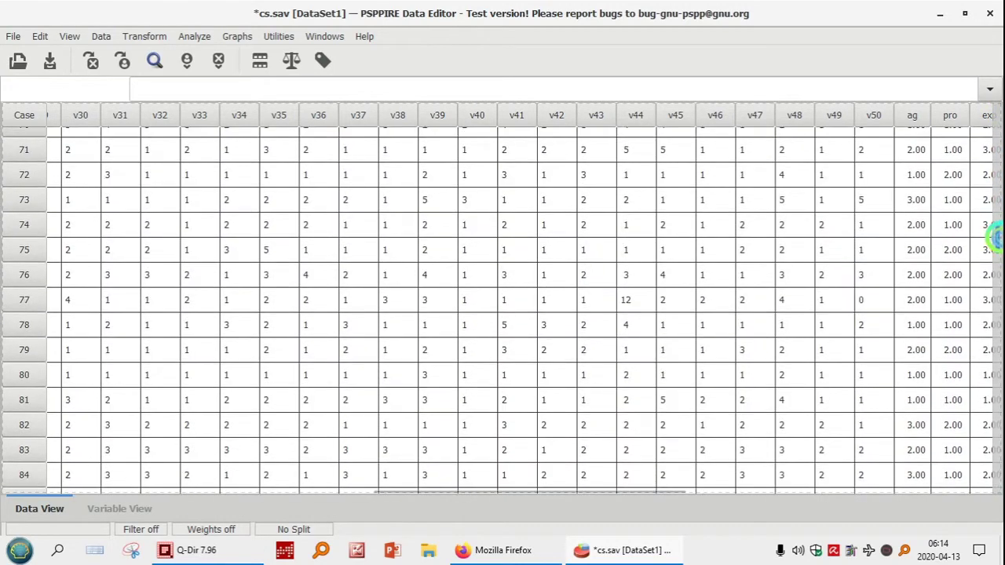
scroll(994, 287, down, 15)
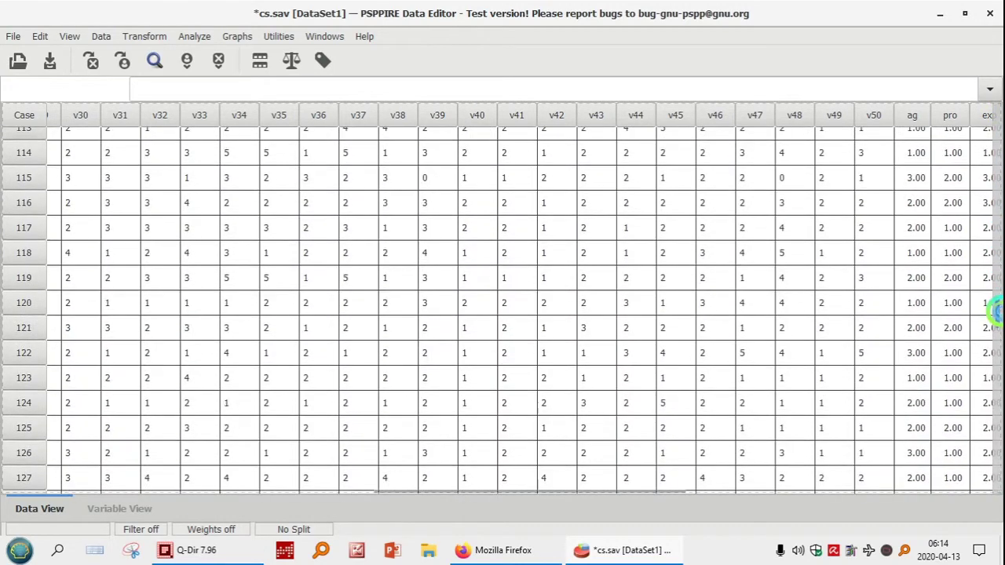
scroll(994, 354, down, 20)
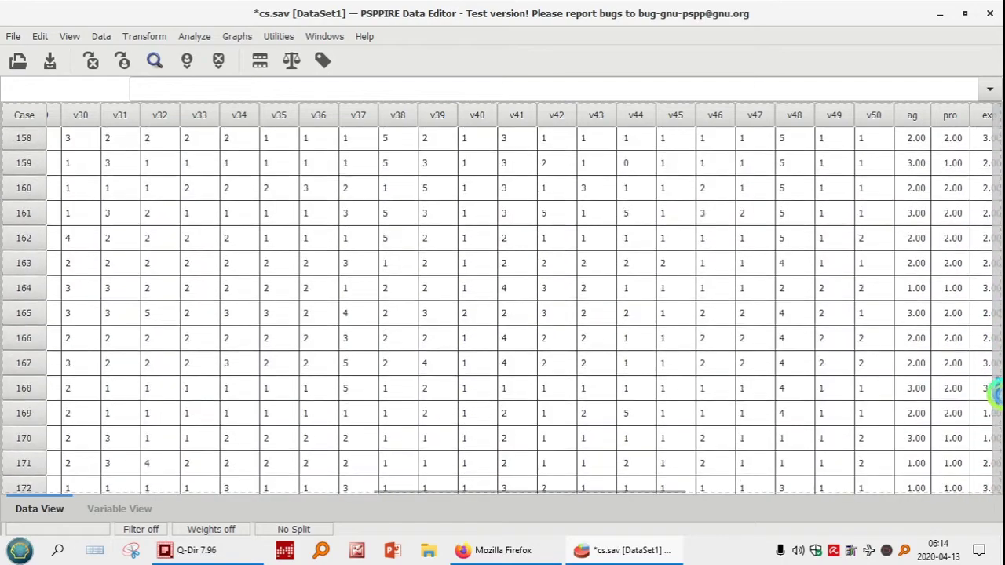
scroll(994, 452, down, 7)
scroll(994, 452, up, 5)
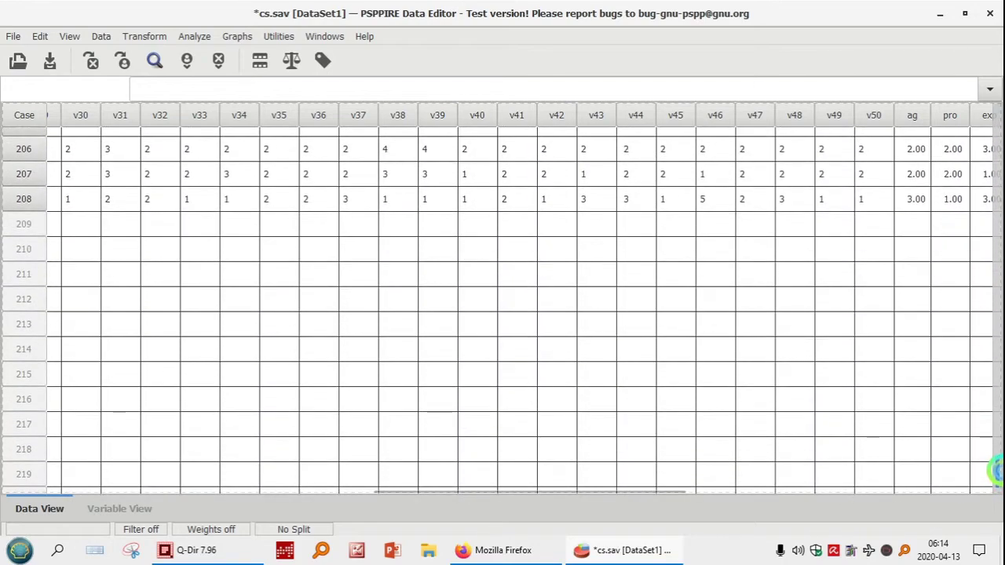
scroll(993, 453, up, 20)
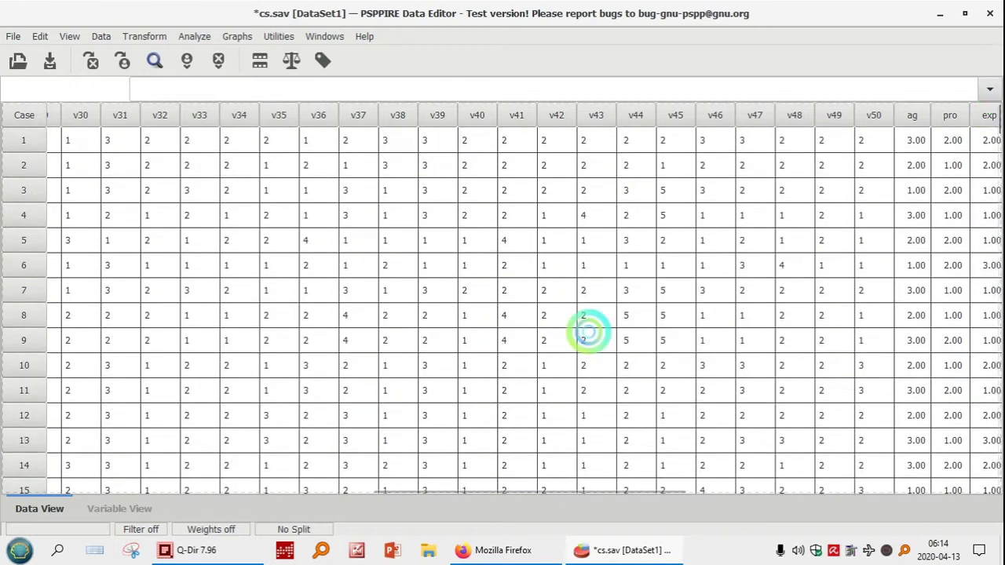
drag(406, 488, 13, 480)
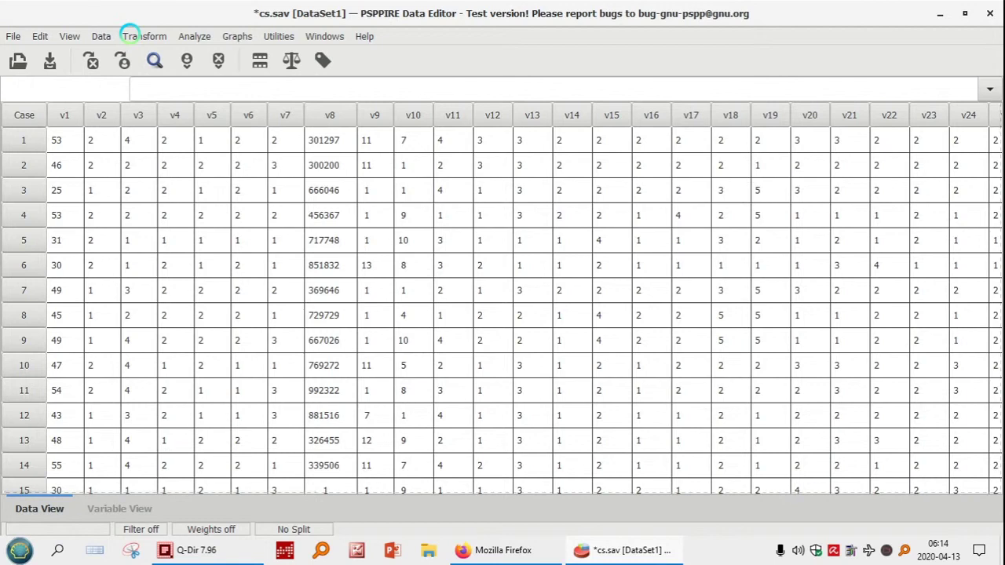
Step: Start Recode into Same Variables and choose all the statement variables v12 to v50, leaving out the demographic and grouped variables
click(132, 35)
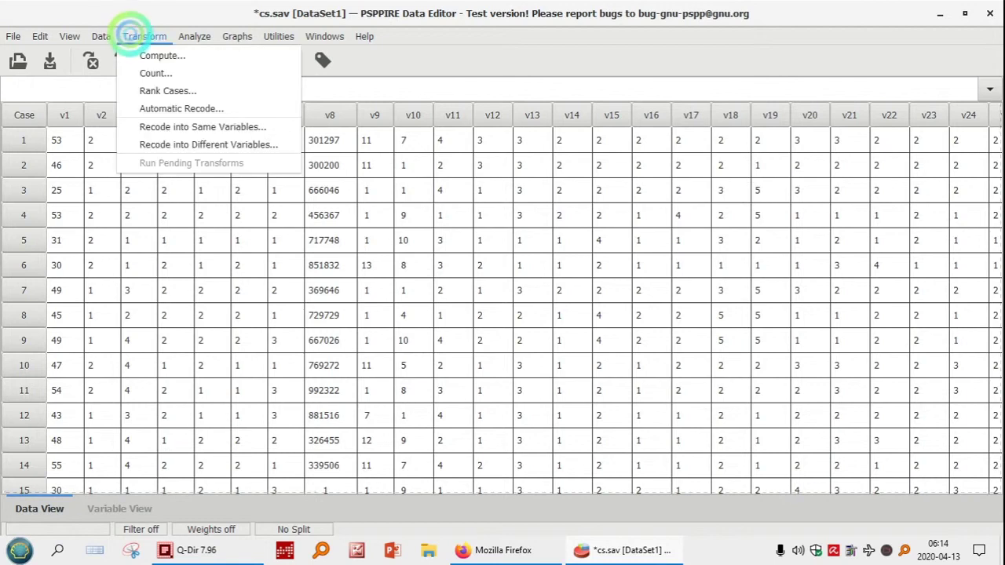
click(193, 126)
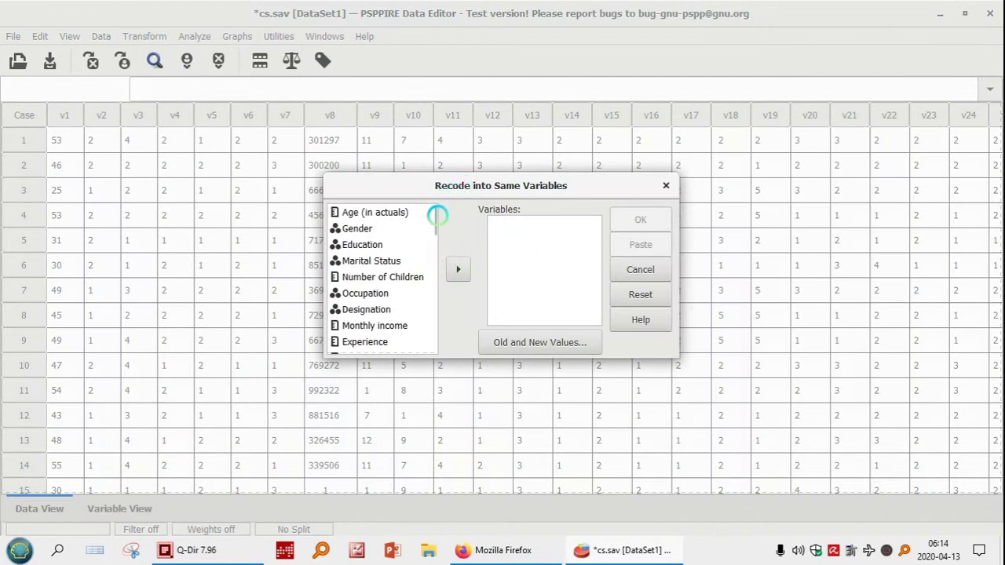
drag(437, 214, 433, 236)
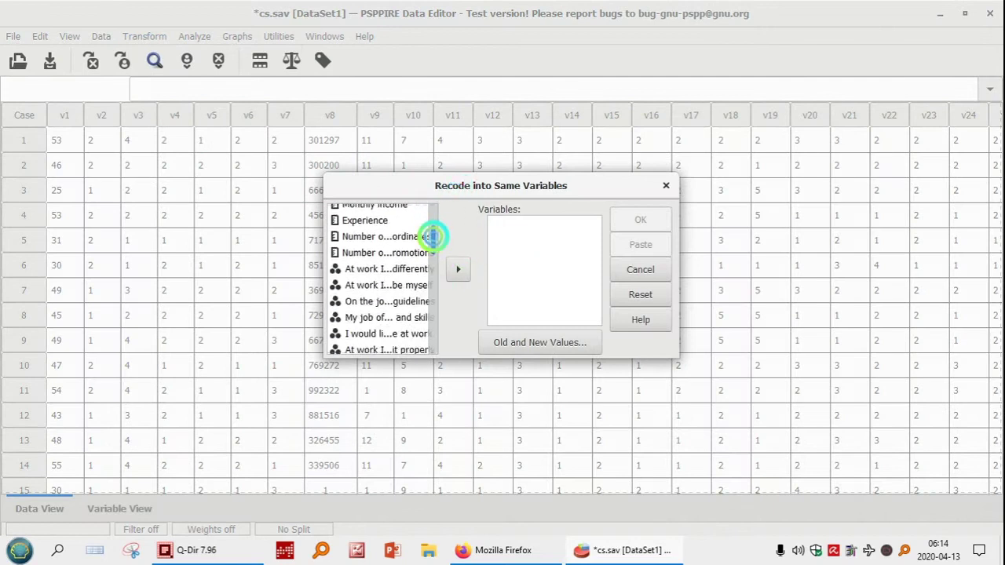
click(383, 268)
key(shift+Down)
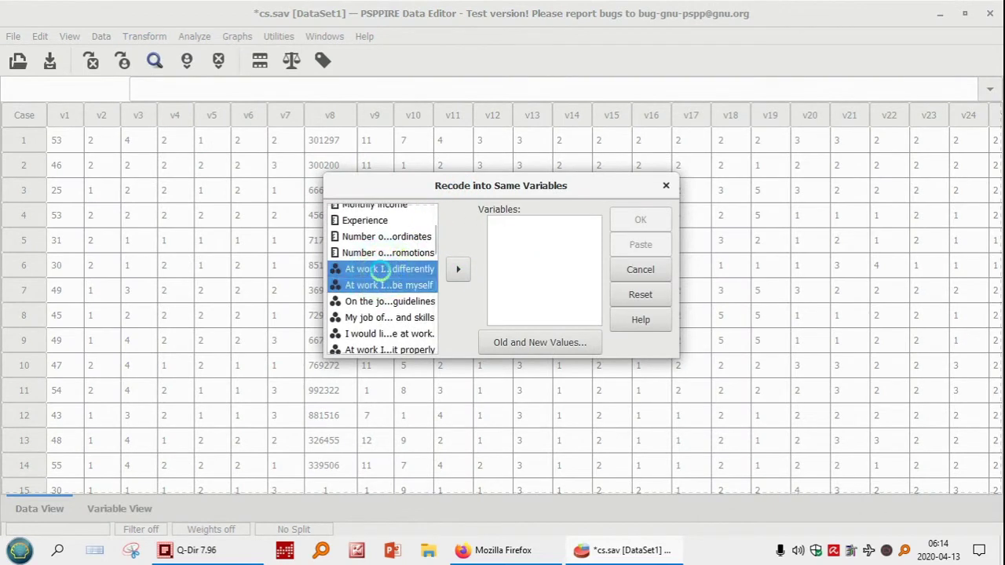
key(shift+Down)
key(shift+Down)
key(shift+Down)
key(shift+Down)
key(shift+Down)
key(shift+Down)
key(shift+Down)
key(shift+Down)
key(shift+Down)
key(shift+Down)
key(shift+Down)
key(shift+Down)
key(shift+Down)
key(shift+Down)
key(shift+Down)
key(shift+Down)
key(shift+Down)
key(shift+Down)
key(shift+Down)
key(shift+Down)
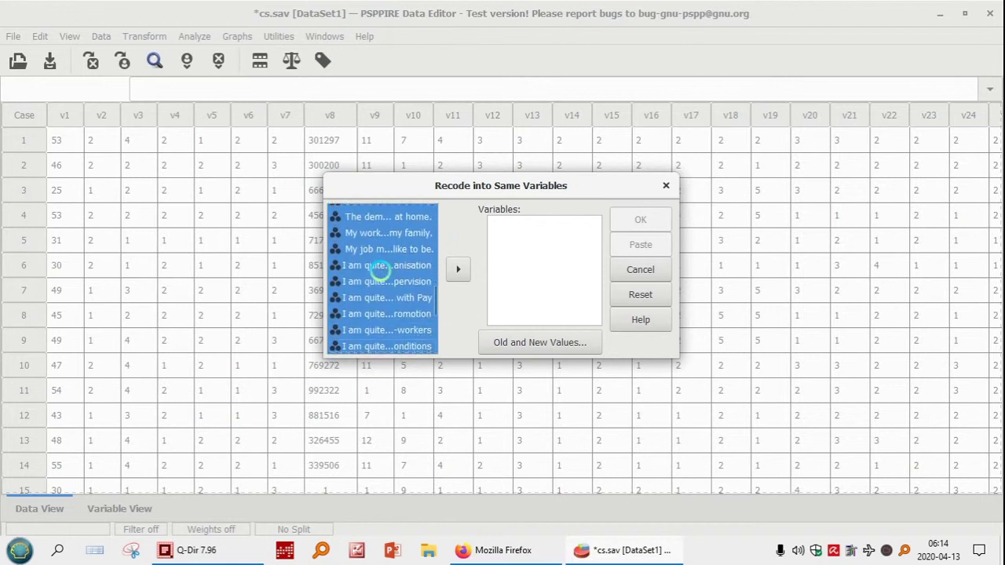
key(shift+Down)
key(shift+Down)
key(shift+Down)
key(shift+Down)
key(shift+Down)
key(shift+Down)
key(shift+Down)
key(shift+Down)
key(shift+Down)
key(shift+Down)
key(shift+Down)
key(shift+Down)
key(shift+Down)
key(shift+Down)
key(shift+Down)
key(shift+Down)
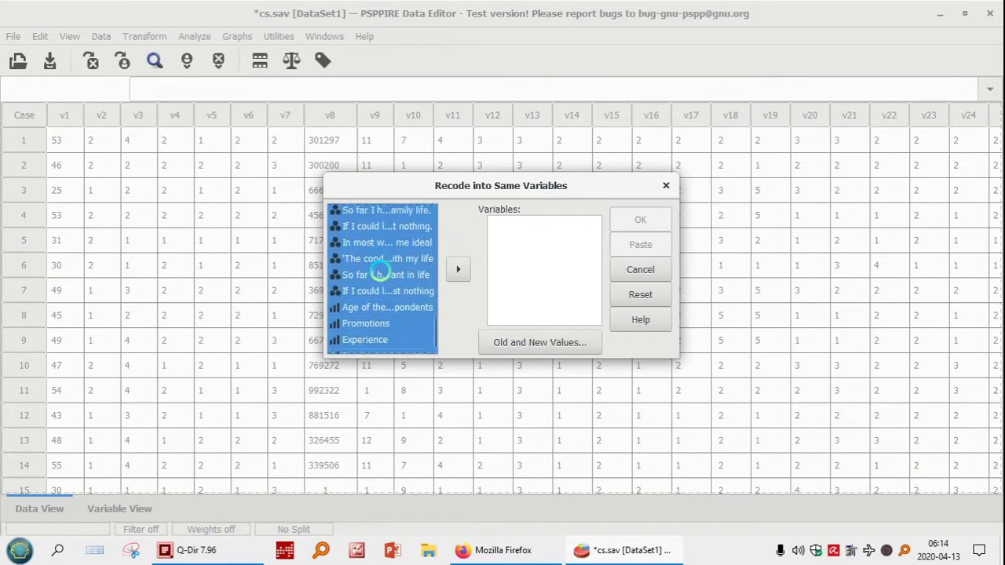
key(shift+Down)
key(shift+Up)
key(shift+Up)
key(shift+Up)
key(shift+Up)
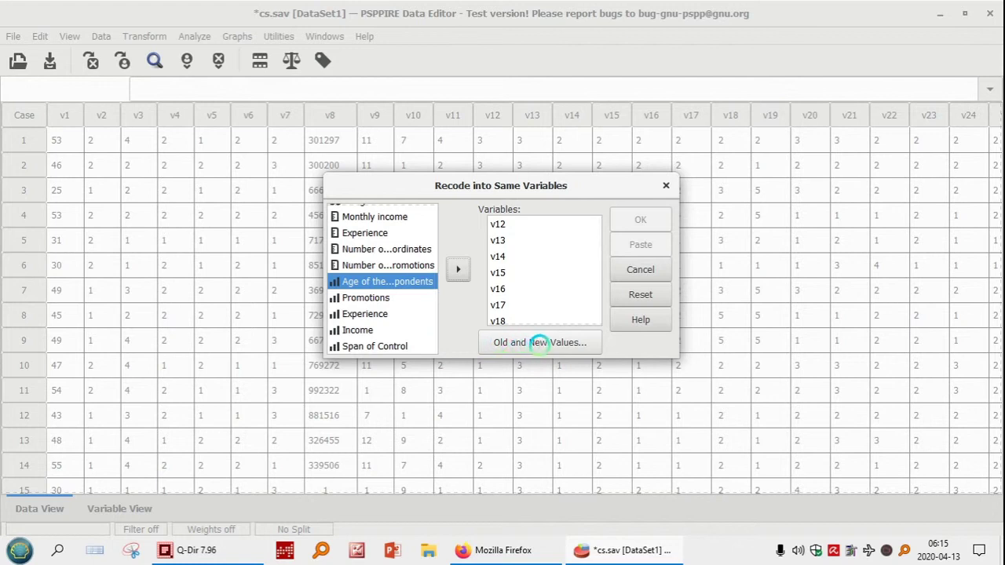
Step: Define the recoding of old value 0 to new value 1, run the recode, and close the output
click(537, 343)
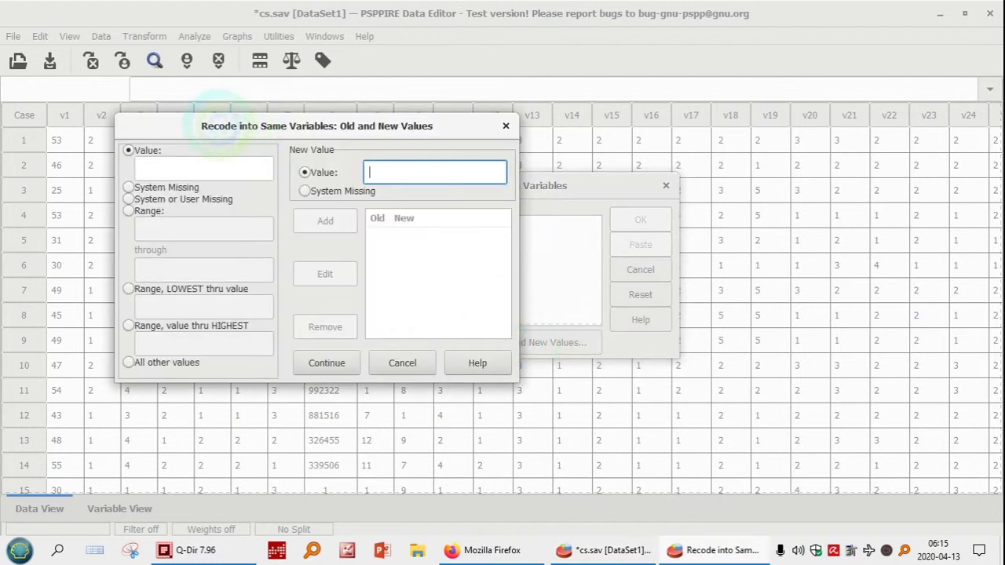
click(203, 163)
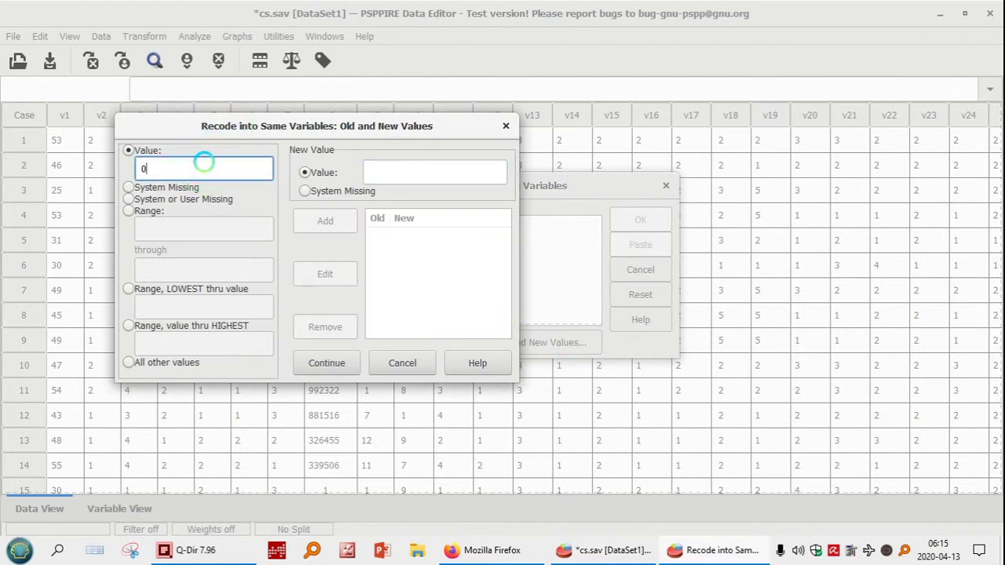
click(398, 175)
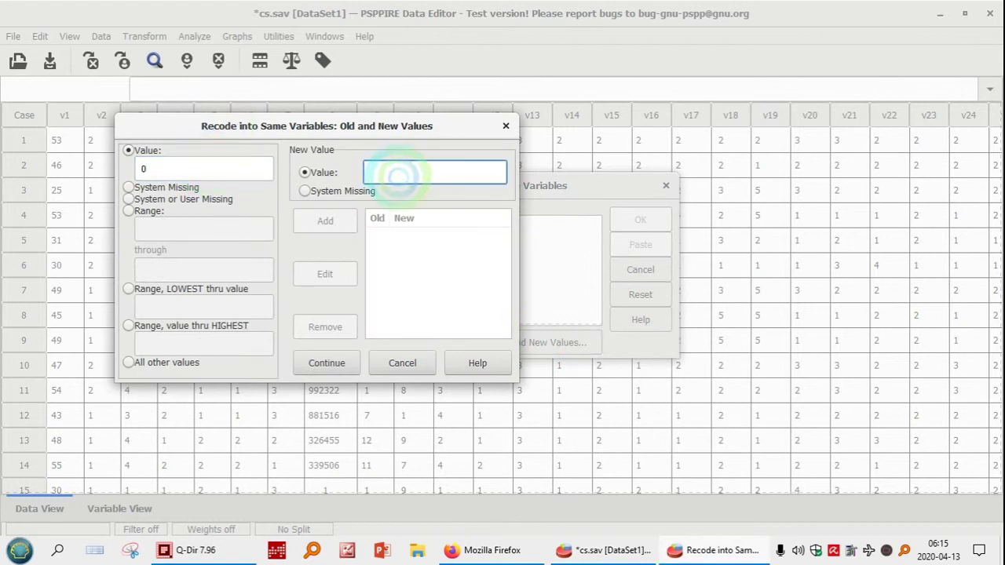
text(1)
click(325, 221)
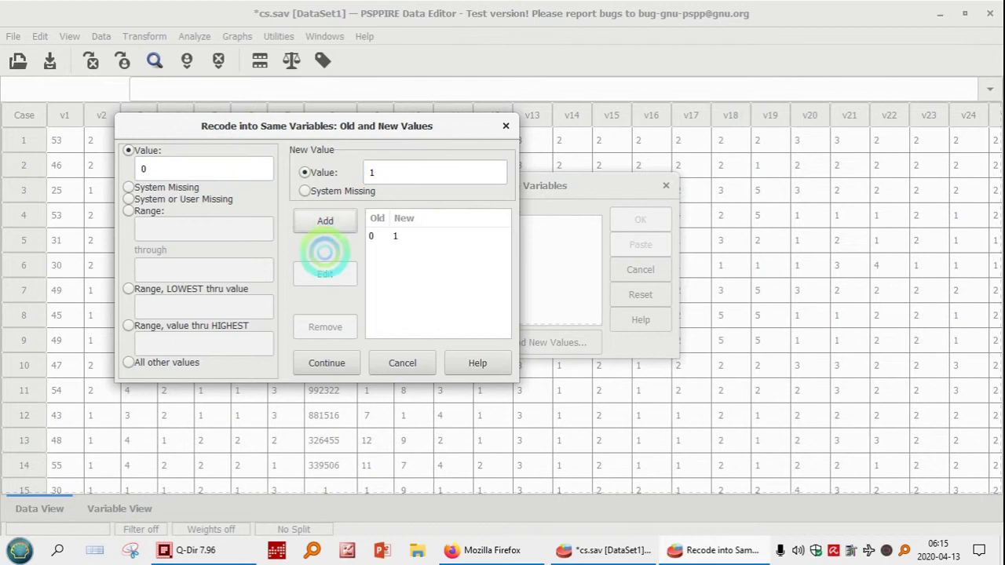
click(322, 362)
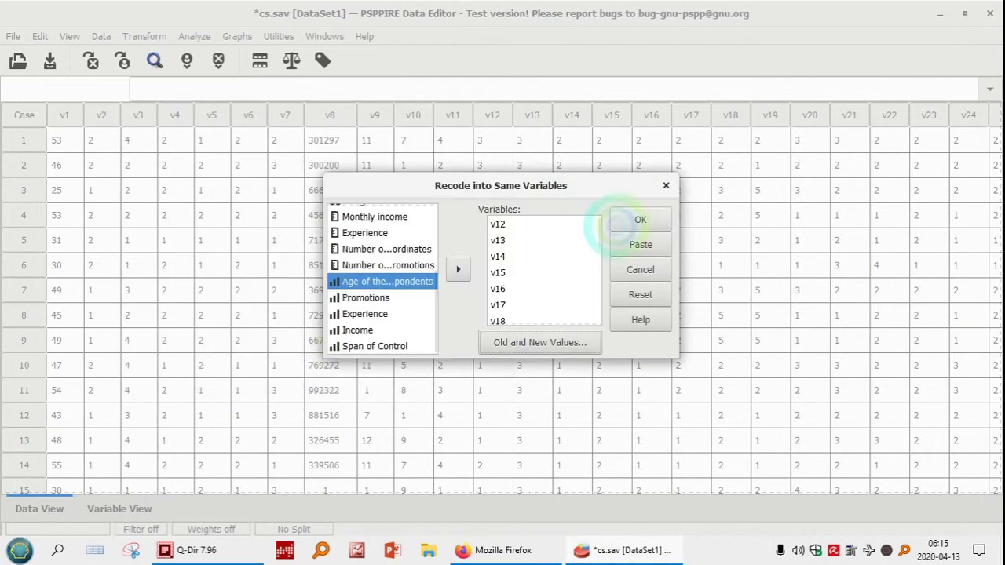
click(640, 219)
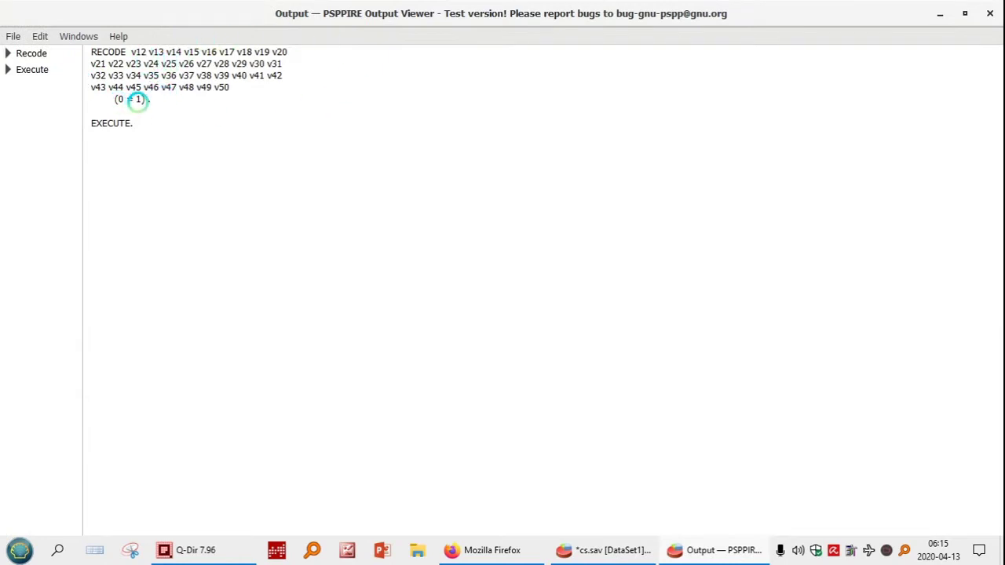
click(990, 13)
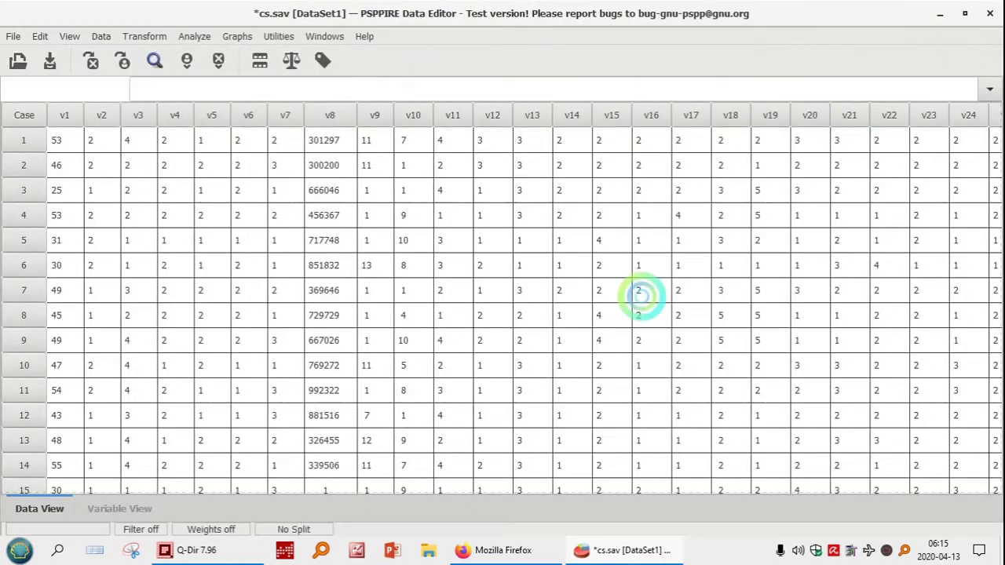
Step: Save the recoded data to cs.sav and close the save output
click(13, 36)
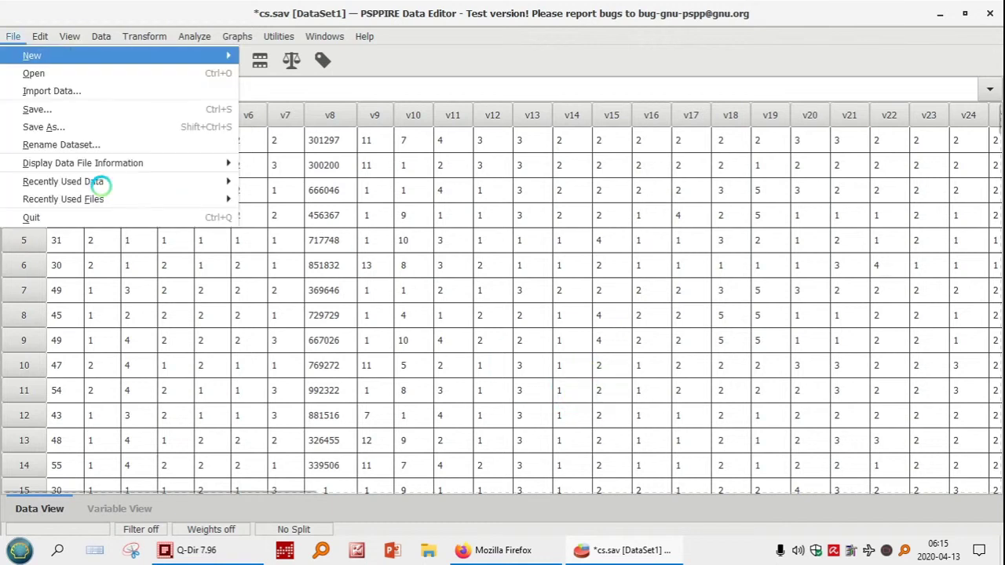
click(37, 108)
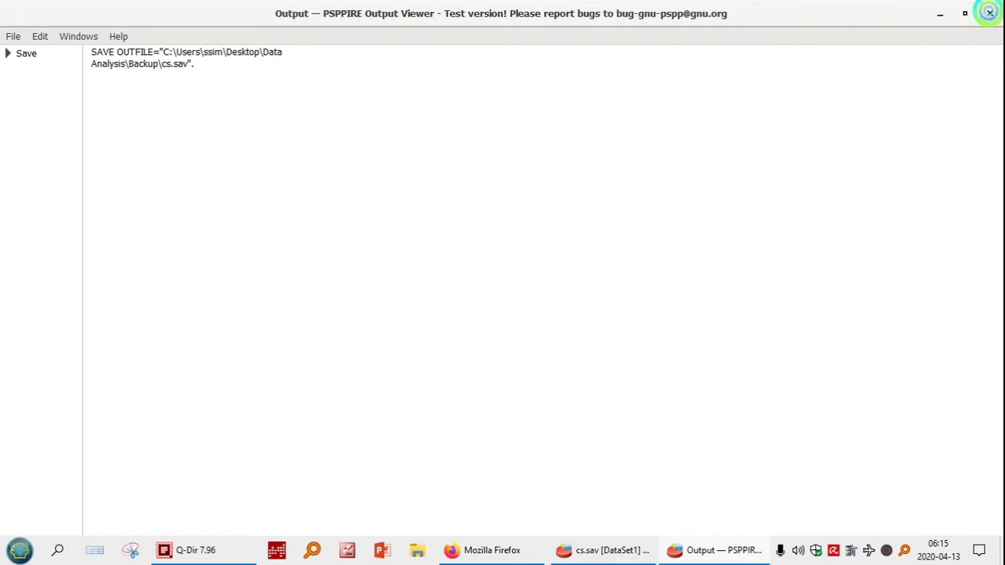
click(990, 12)
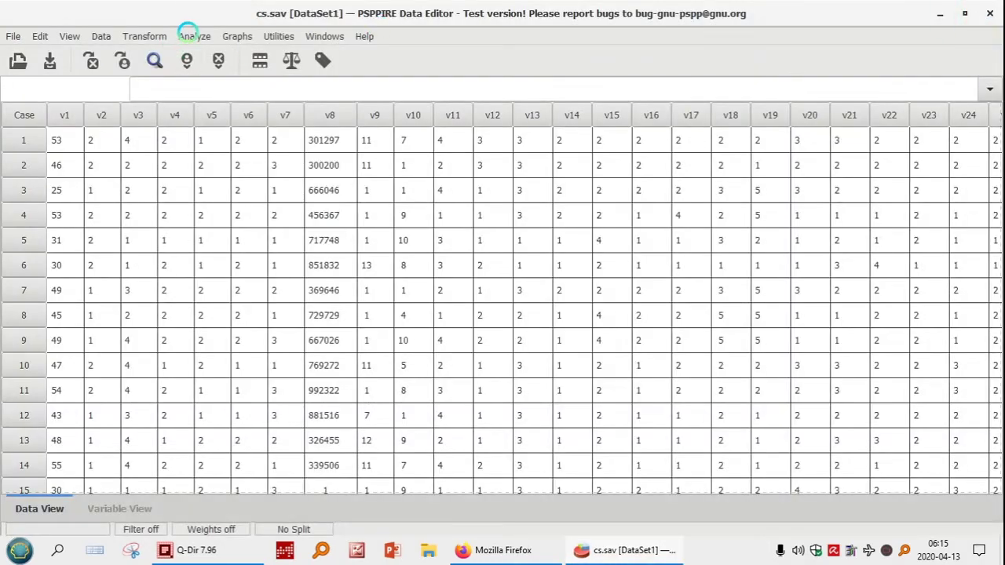
Step: Run the Frequencies analysis of v1 to v50 on the recoded data with the existing settings and bring up its output
click(192, 37)
mouse_move(235, 55)
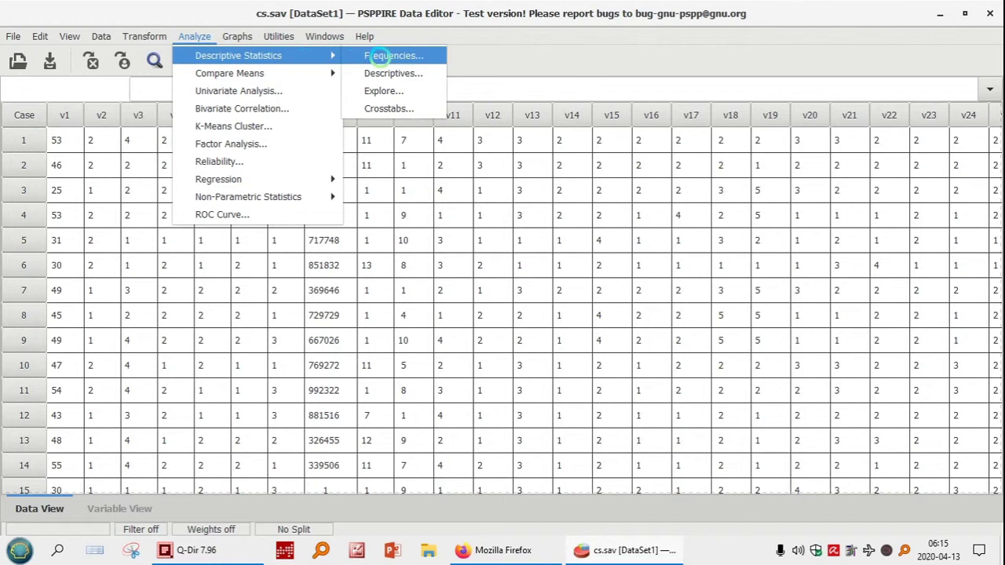
click(377, 55)
click(679, 205)
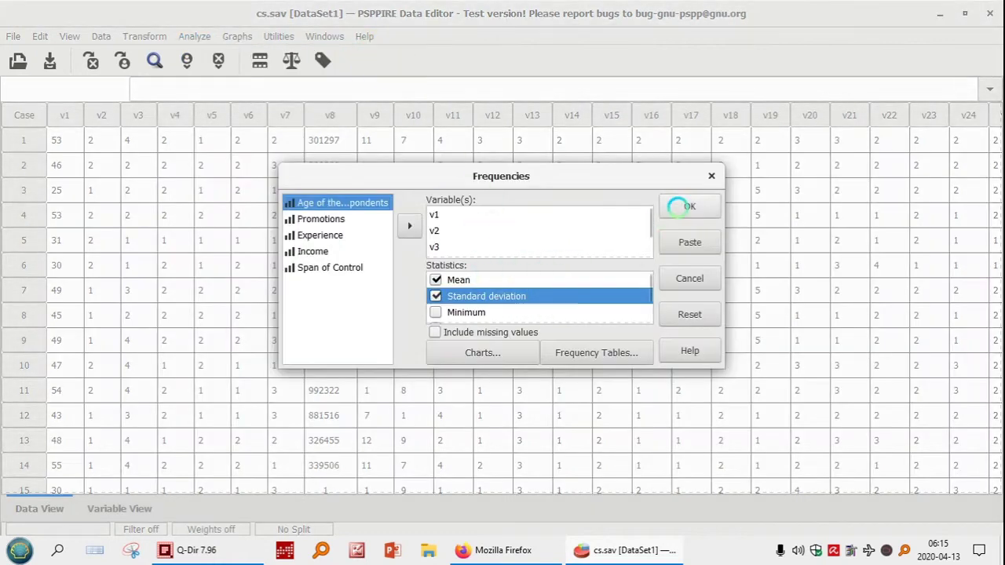
click(697, 549)
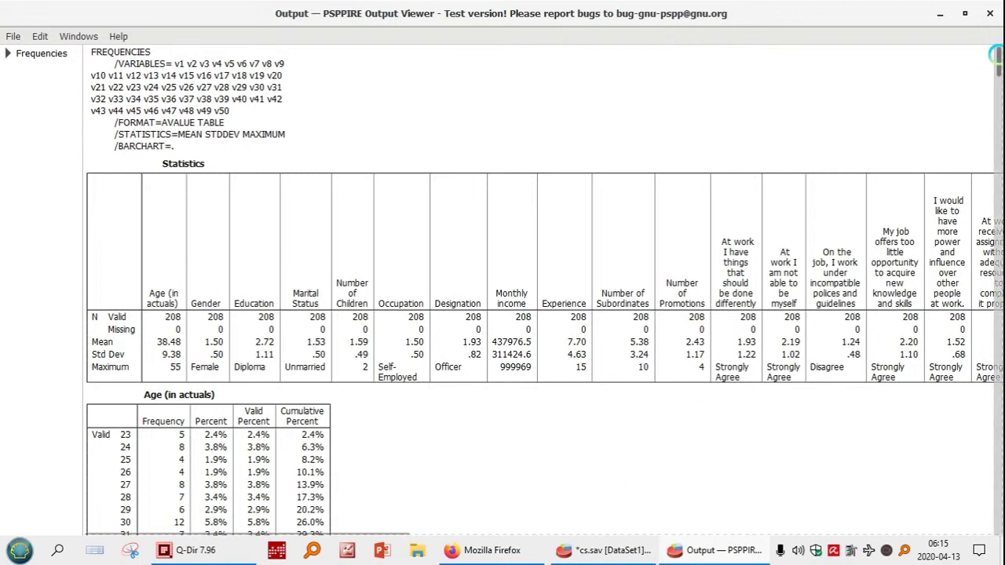
Step: Review the tables and bar charts of the recoded statements through the last life-satisfaction item, and close the output
drag(997, 63, 995, 190)
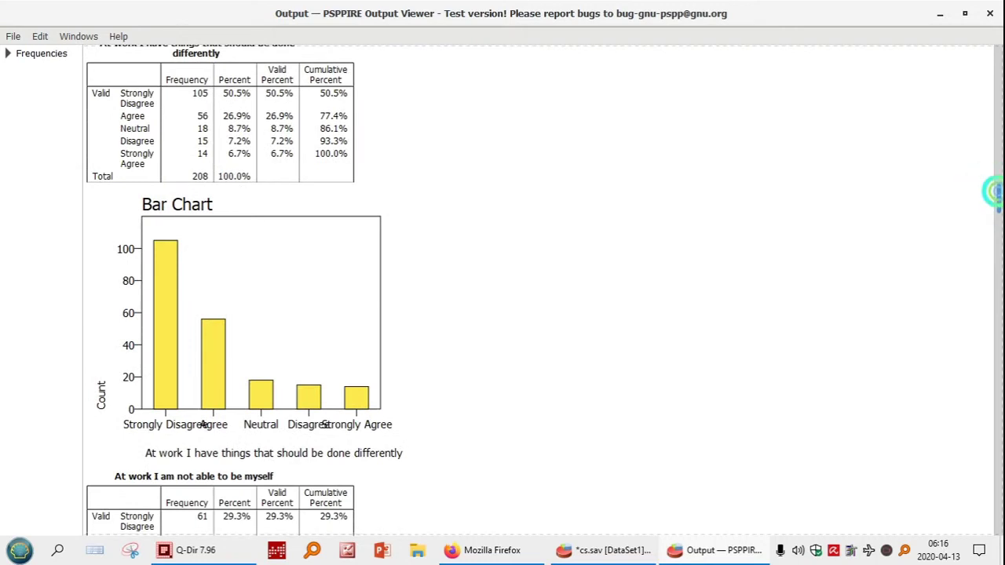
drag(994, 191, 994, 526)
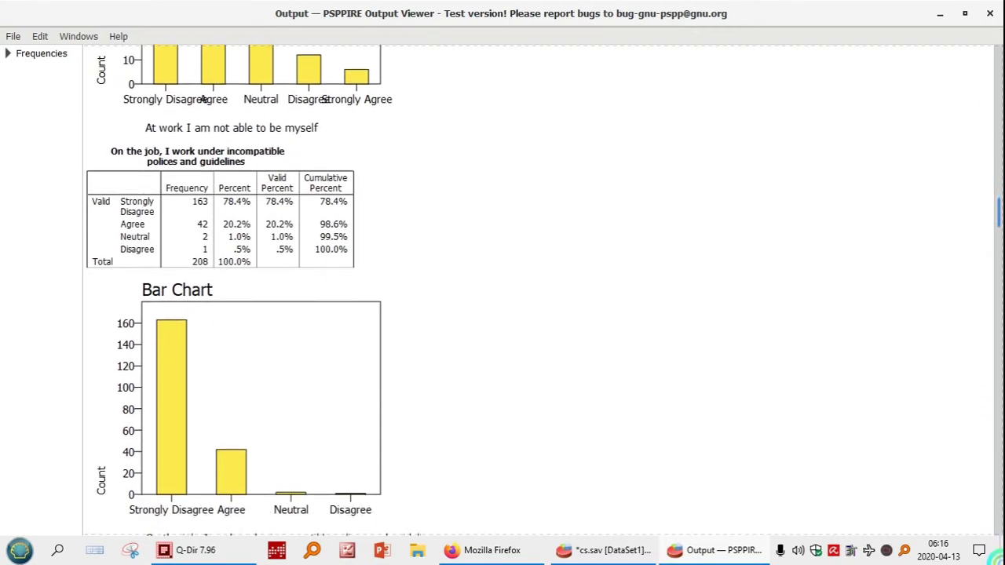
drag(998, 560, 999, 560)
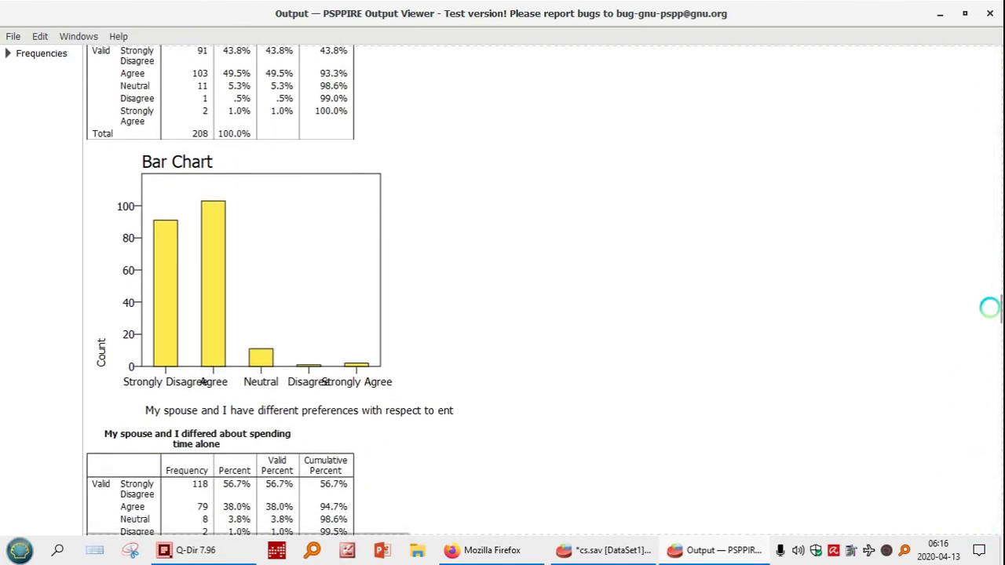
drag(998, 302, 996, 512)
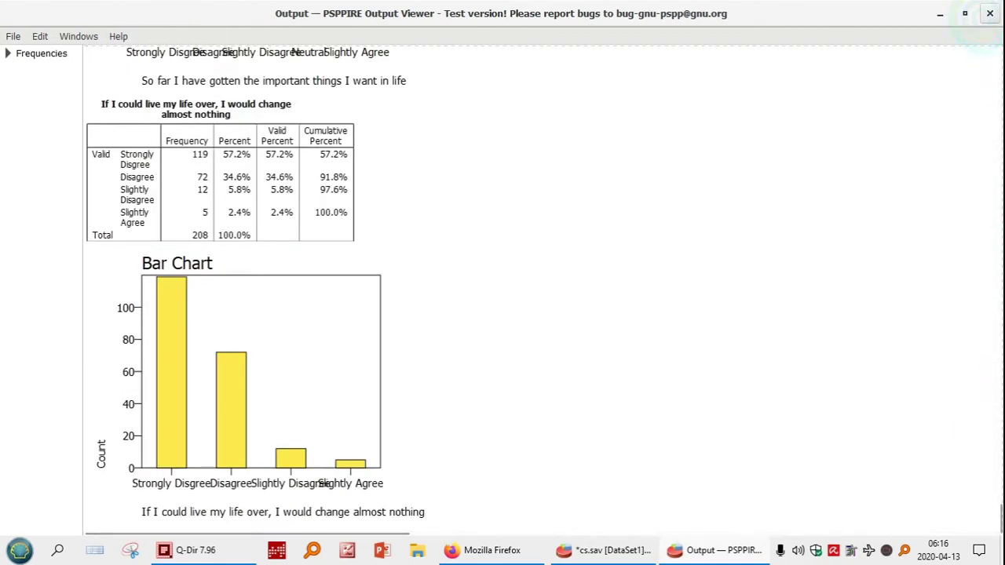
click(990, 14)
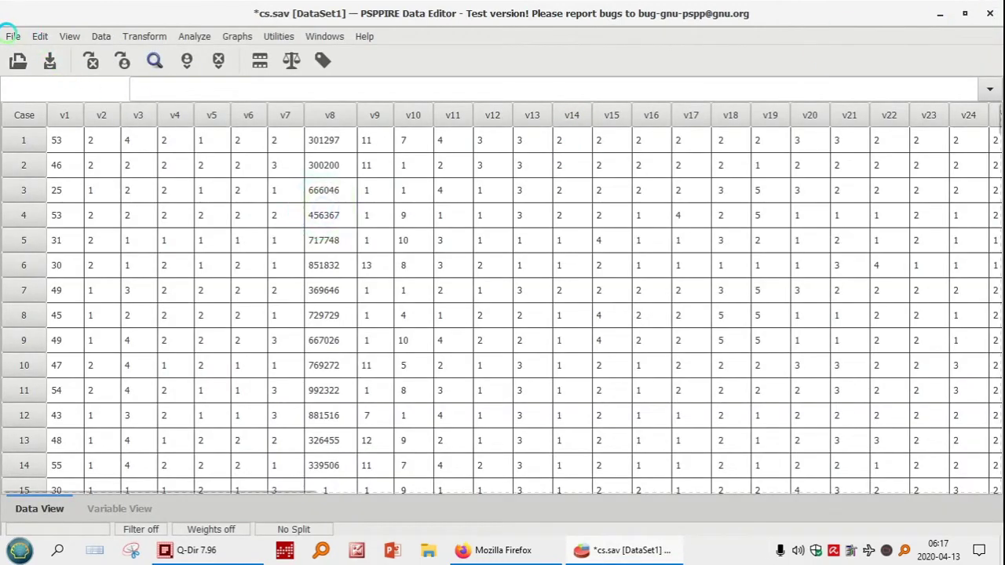
Step: Save cs.sav again after the Frequencies run and close the output window
click(12, 36)
click(30, 108)
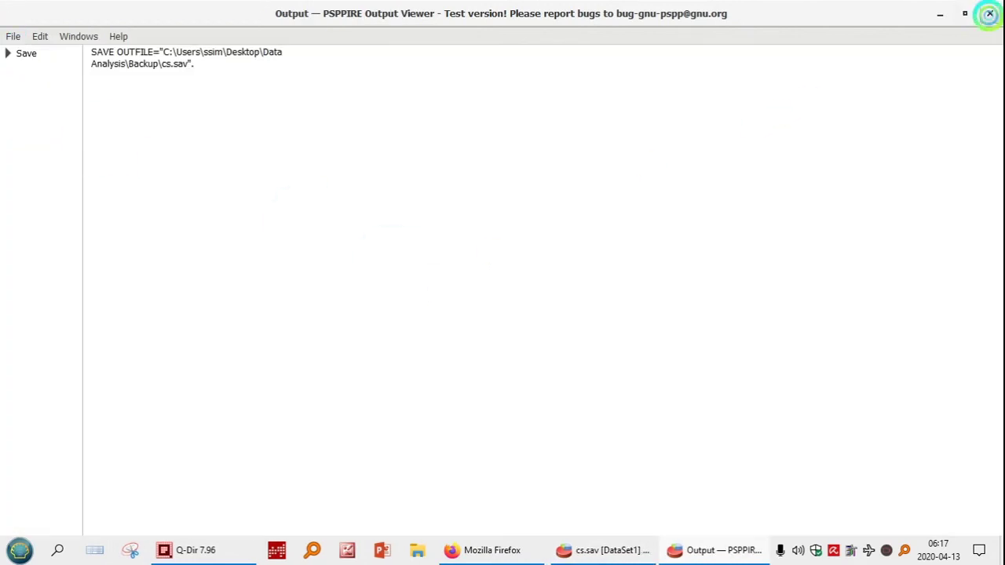
click(990, 13)
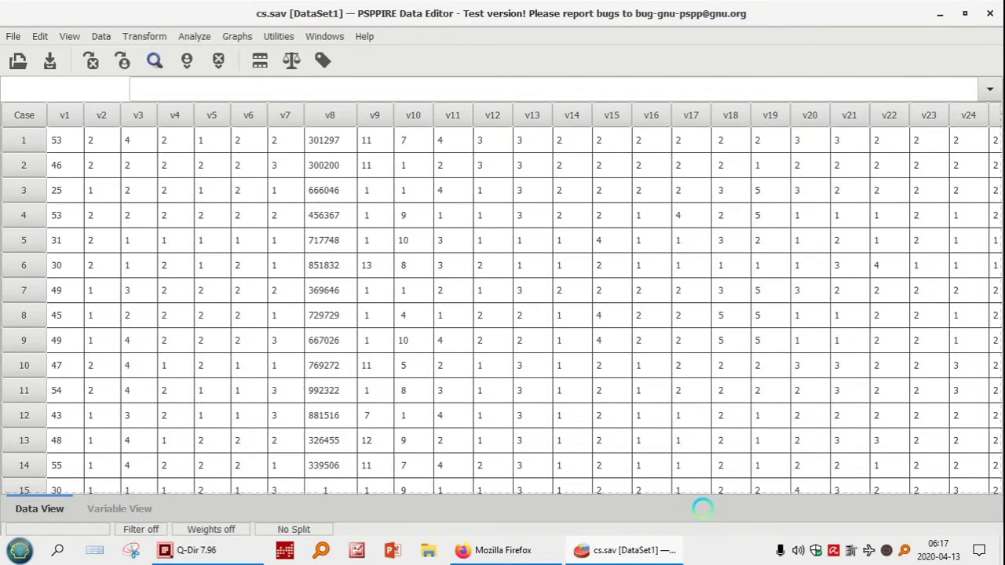
click(192, 35)
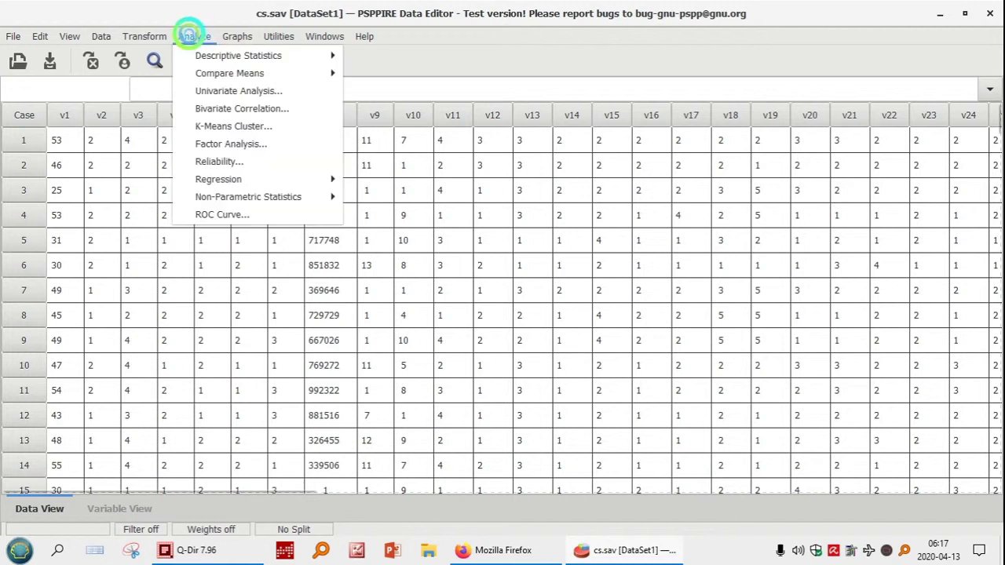
mouse_move(292, 56)
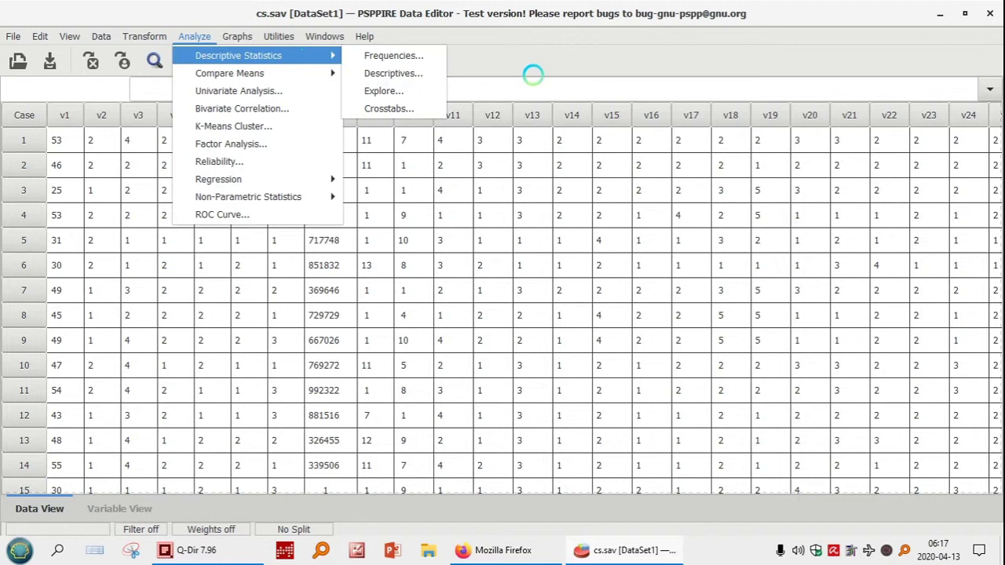
click(788, 43)
mouse_move(615, 544)
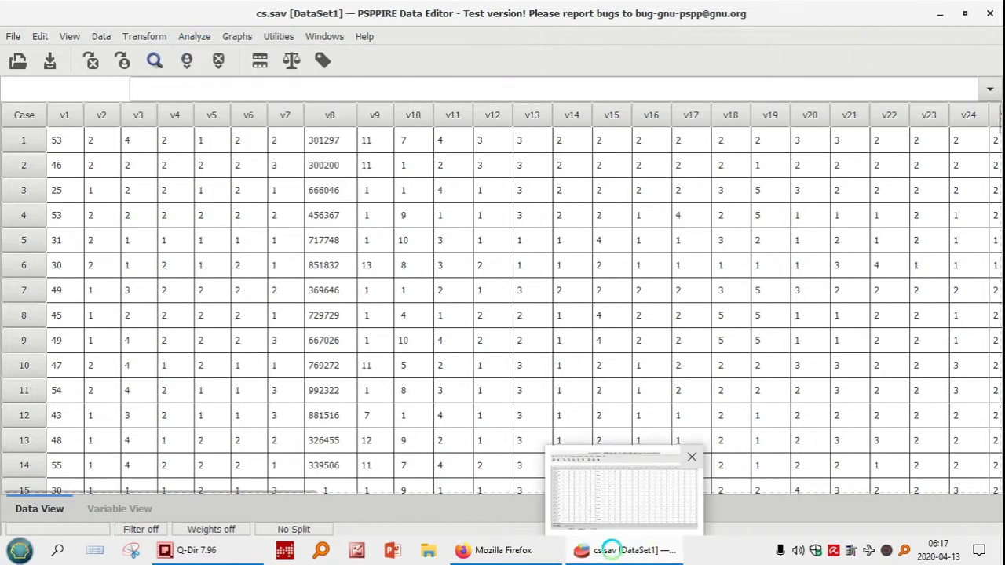